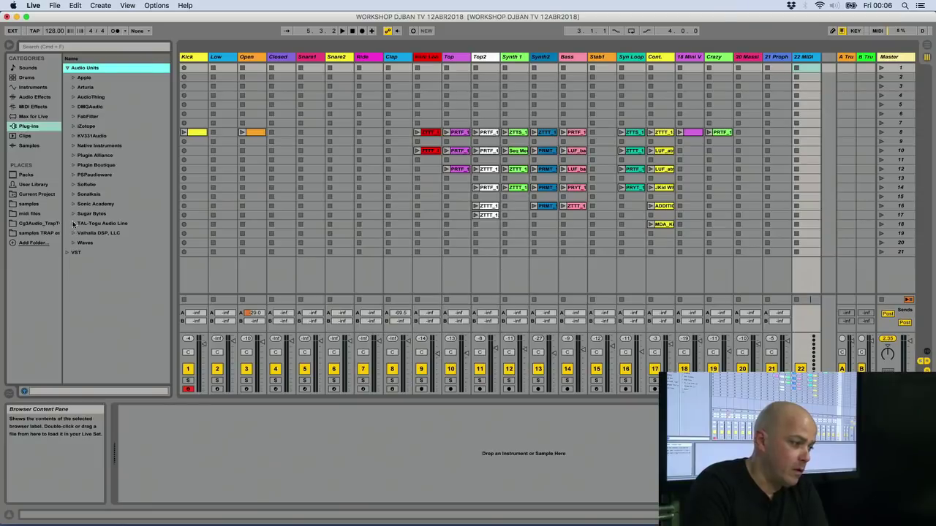
Load the Sonic Academy Kick 2 Audio Unit onto MIDI track 22 and lower that track's volume
click(73, 204)
click(102, 226)
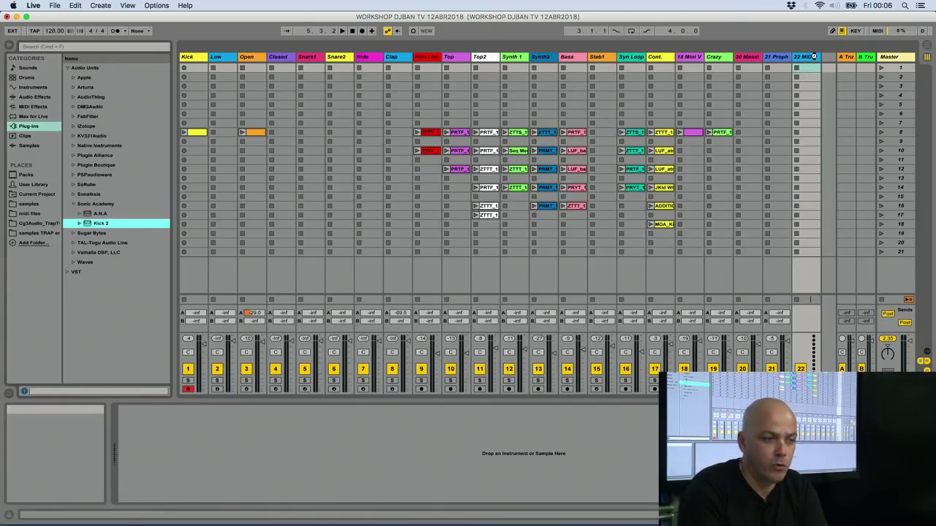
drag(813, 57, 813, 58)
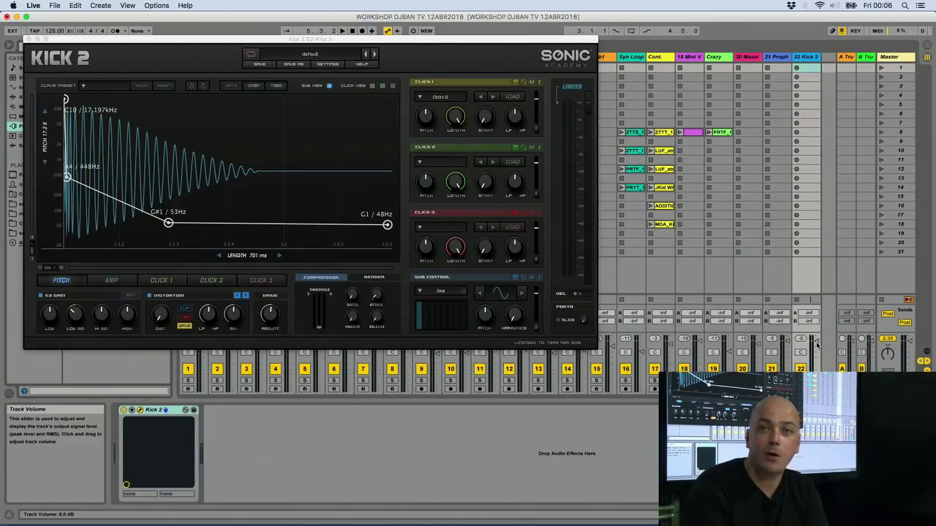
drag(816, 350, 816, 355)
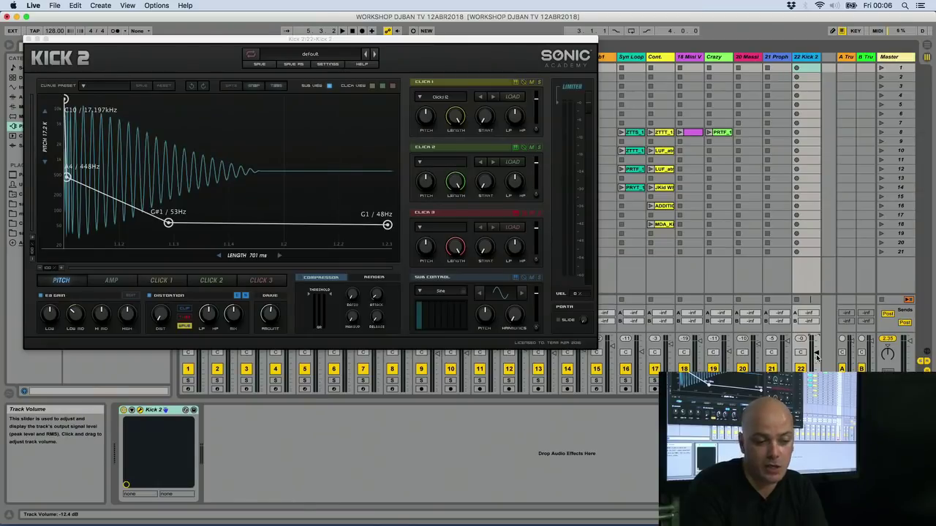
drag(817, 354, 816, 362)
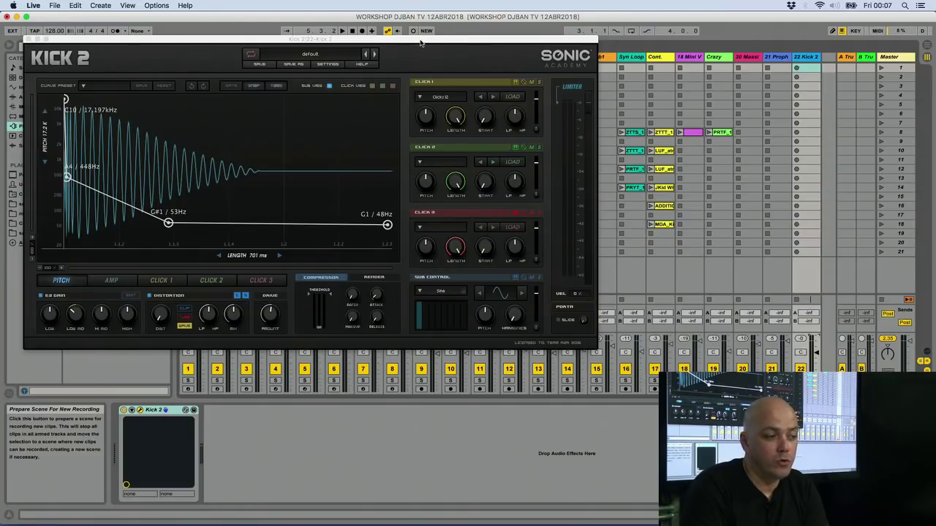
Load the factory Techno preset Umek 01 in Kick 2 and set the Click 1 level to about -6.4 dB
click(310, 55)
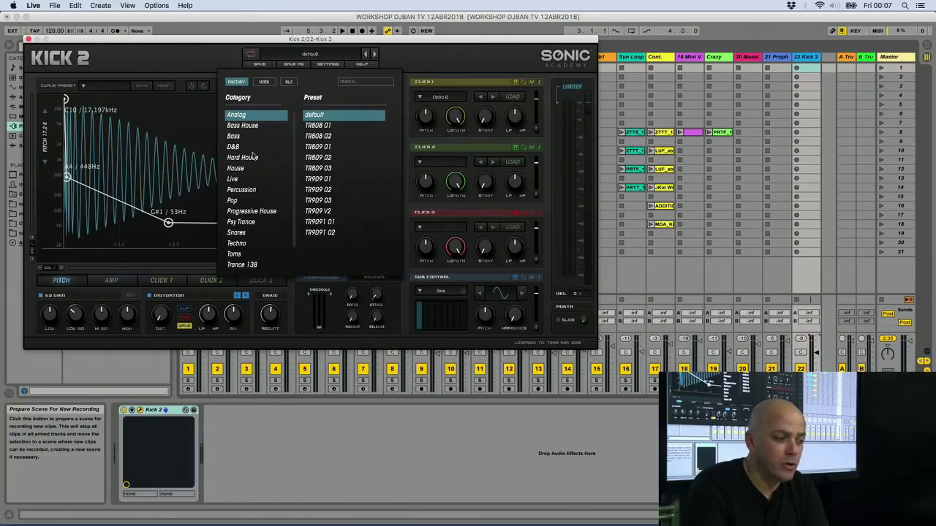
click(246, 244)
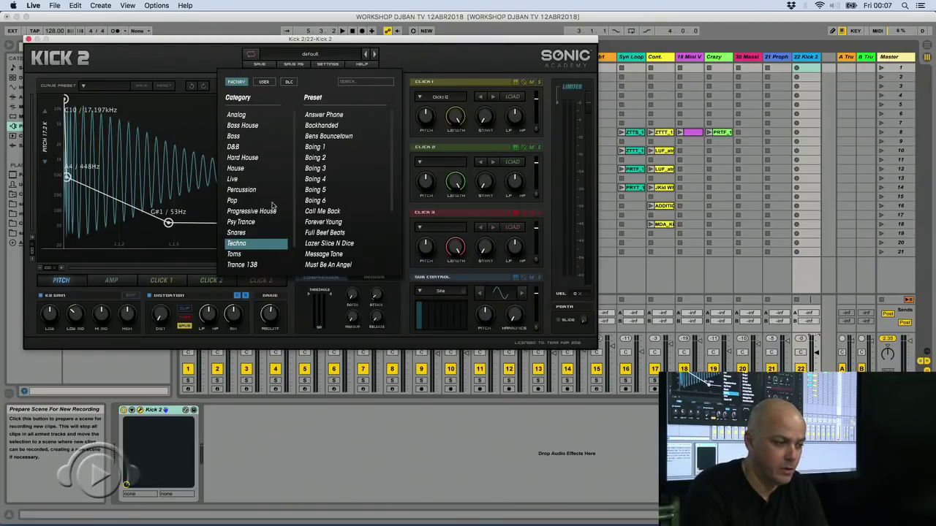
scroll(359, 194, down, 3)
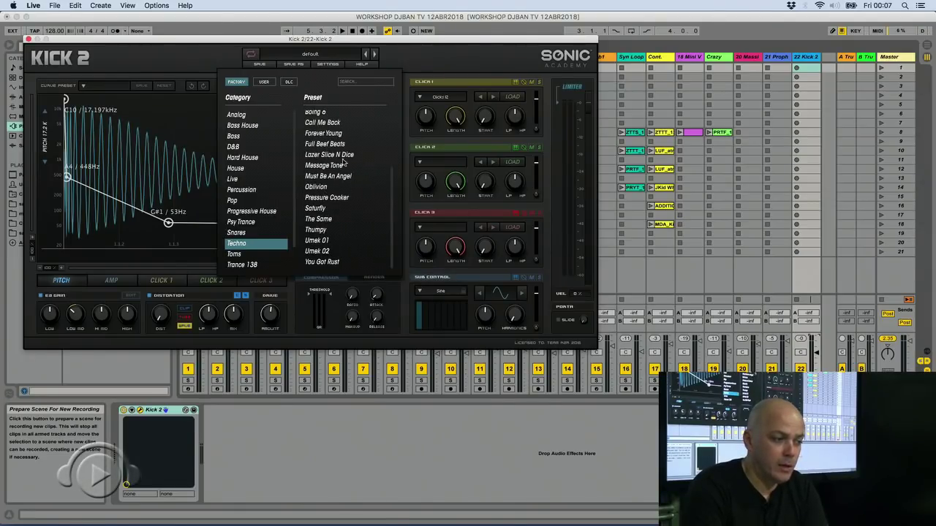
double_click(319, 241)
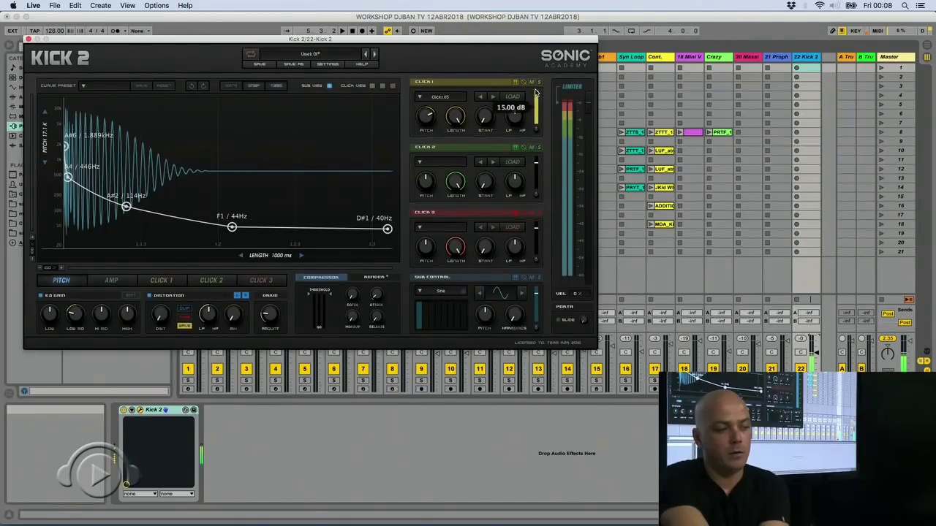
drag(535, 91, 536, 100)
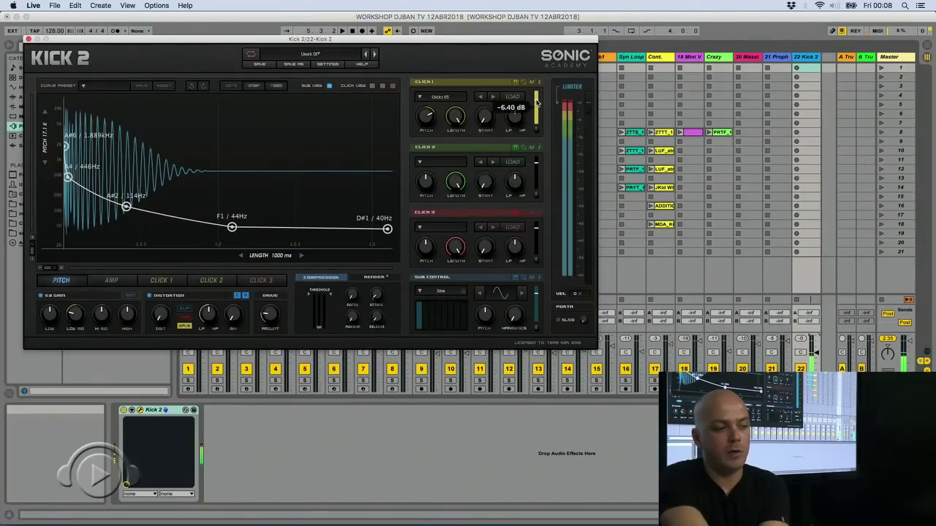
Close the Kick 2 plug-in window and delete track 22
click(28, 40)
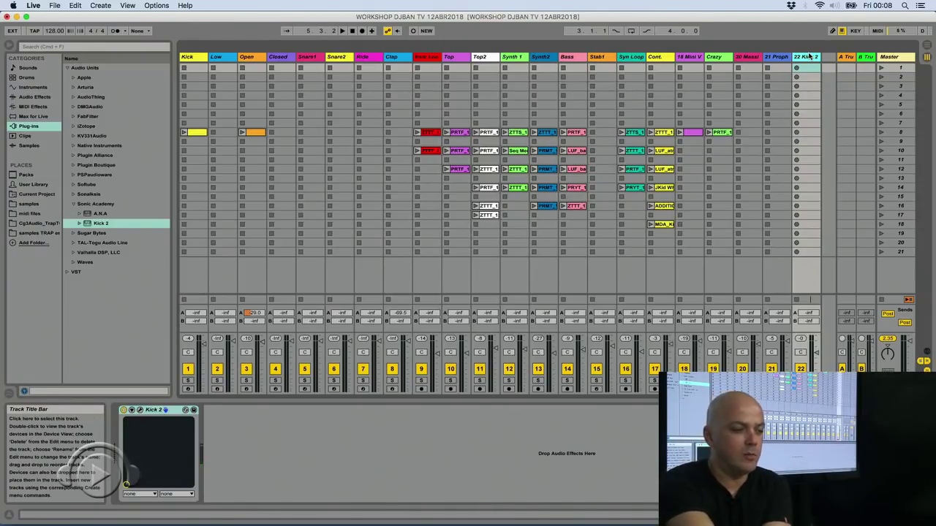
key(Delete)
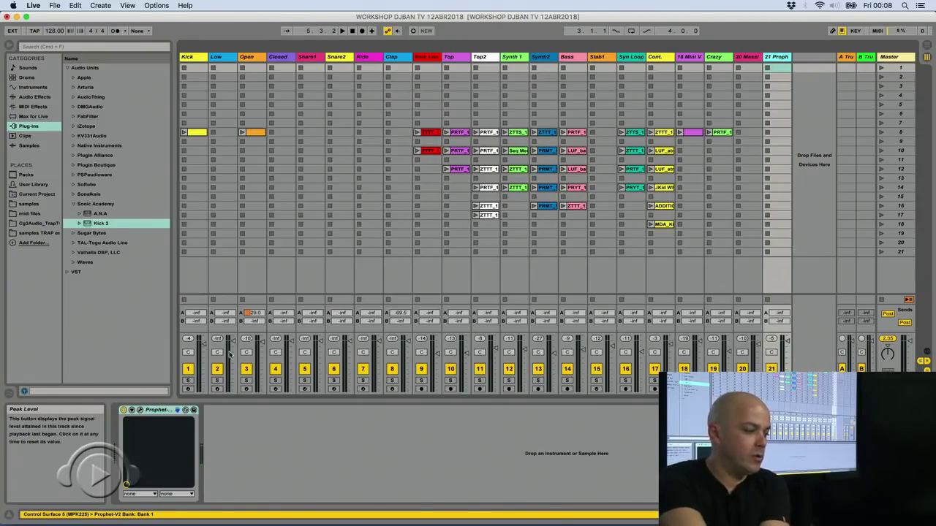
Arm the Kick track and shorten its sampler's amp envelope, with sustain at -21 dB, release at 39.1 ms and a shorter decay
click(185, 390)
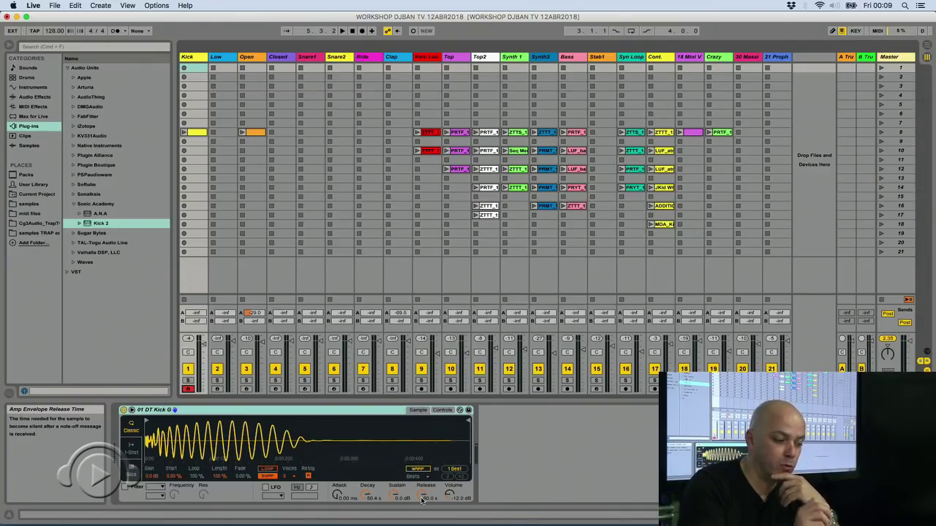
drag(394, 498, 423, 512)
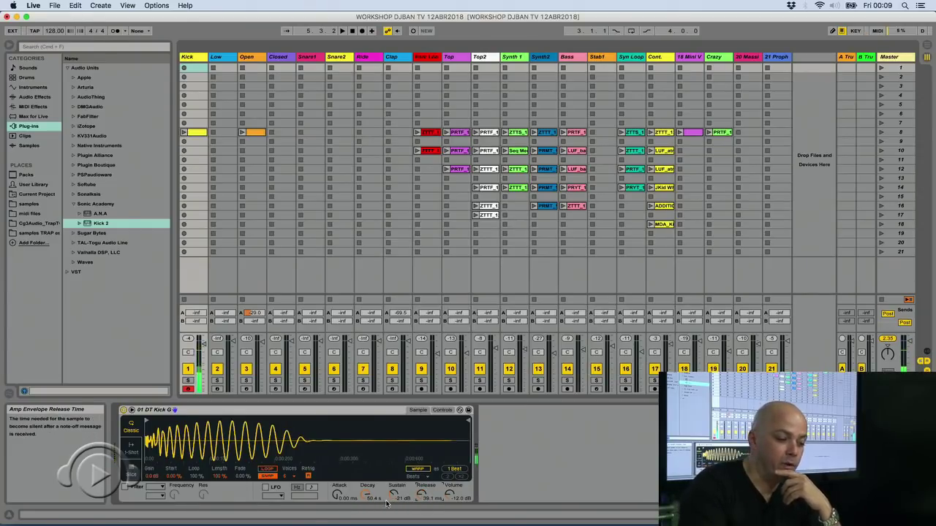
drag(366, 495, 366, 511)
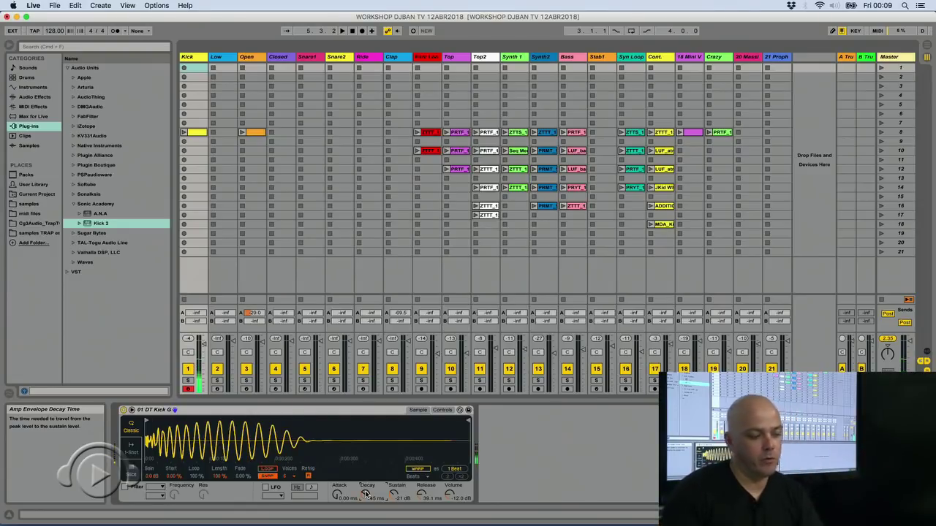
Restore the kick sampler's envelope to 60.0 s decay, 0.0 dB sustain and 60.0 s release
drag(365, 495, 392, 461)
drag(423, 497, 422, 442)
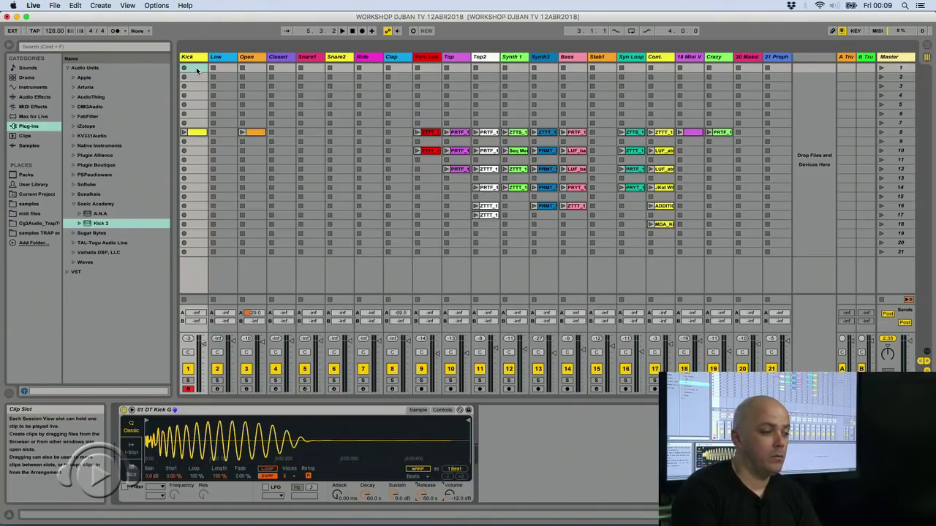
Record a live four-hit kick pattern into the Kick track's first clip slot
click(362, 31)
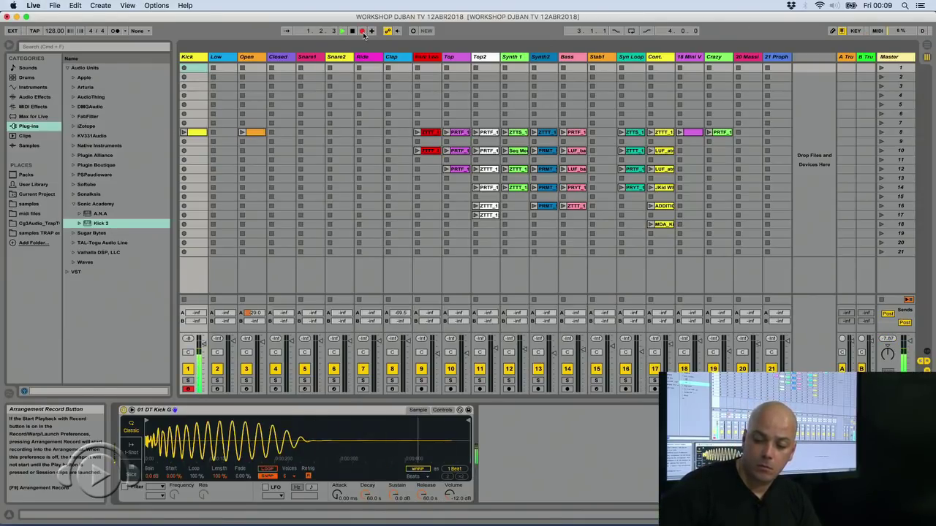
key(space)
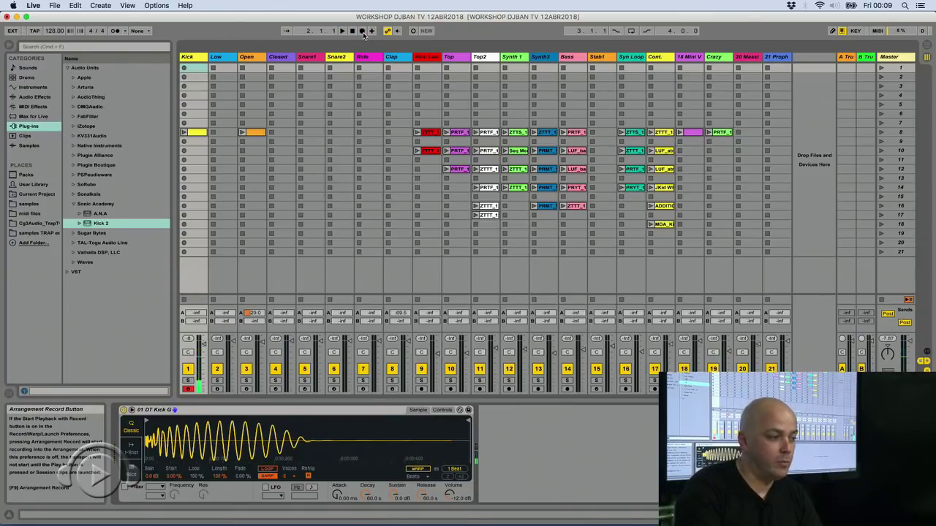
click(183, 68)
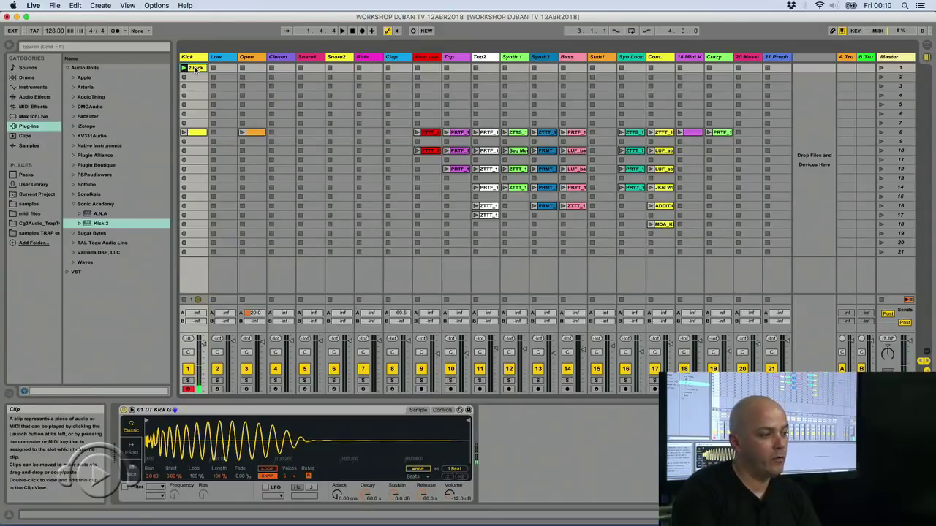
Quantize all notes of the recorded kick clip to 1/16, adjusting note starts by 100%
click(194, 68)
drag(813, 441, 323, 468)
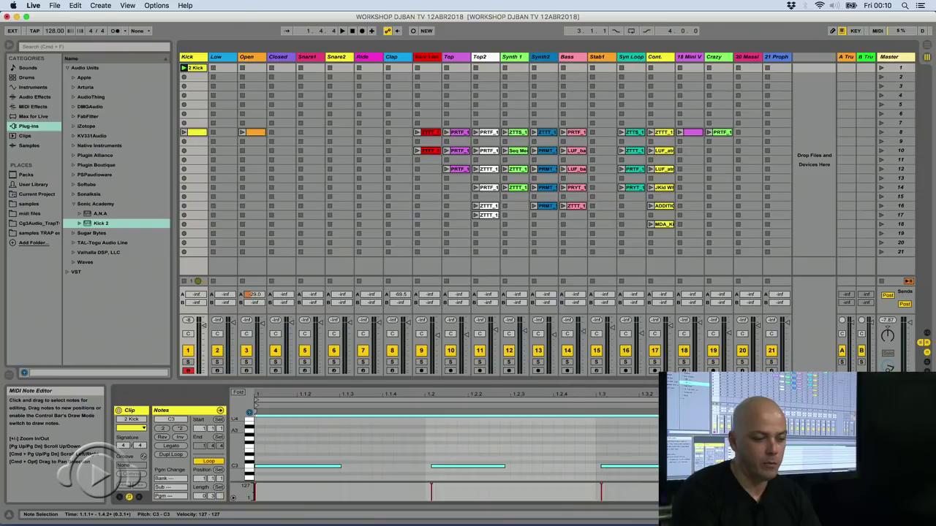
click(328, 467)
right_click(327, 468)
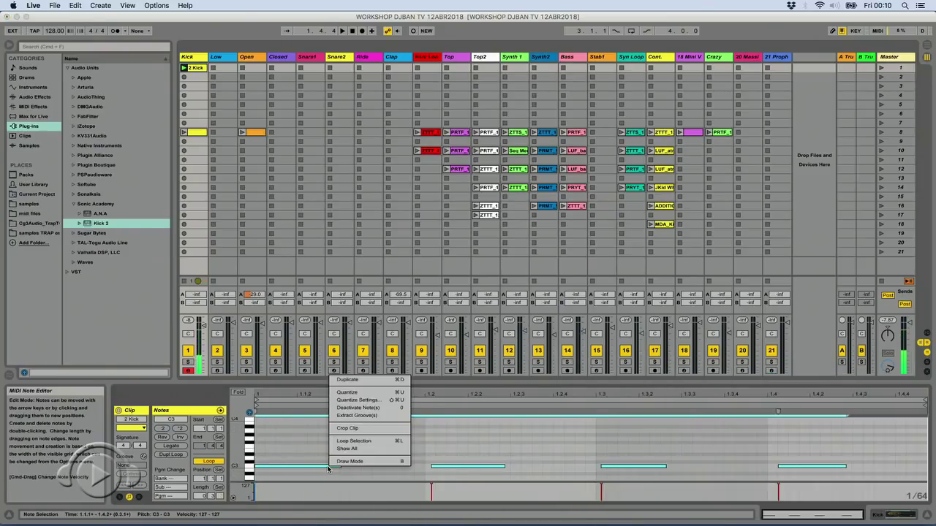
click(373, 401)
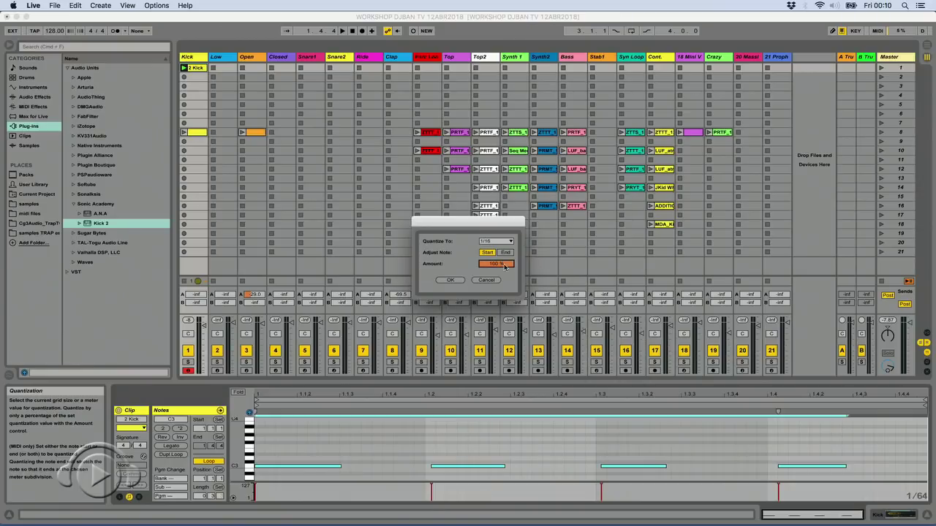
click(451, 280)
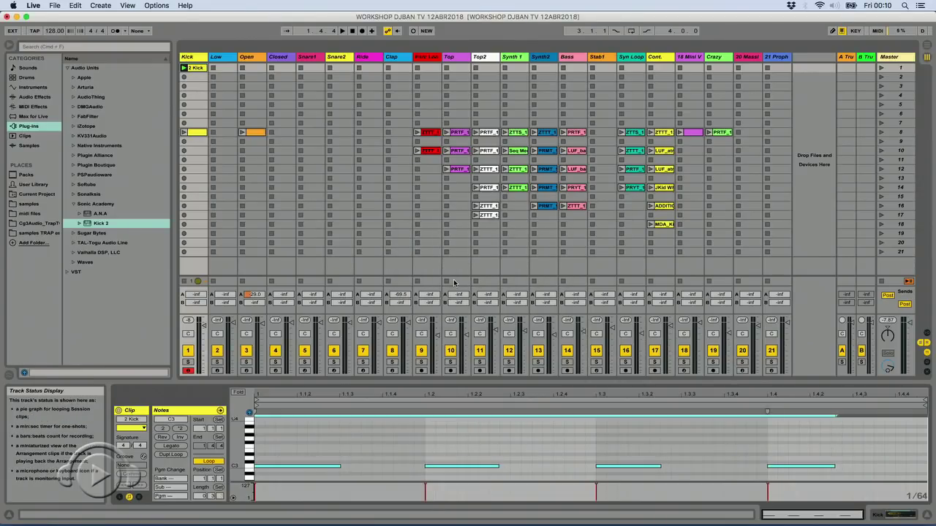
Play back the quantized kick clip and delete it from the Kick track
key(space)
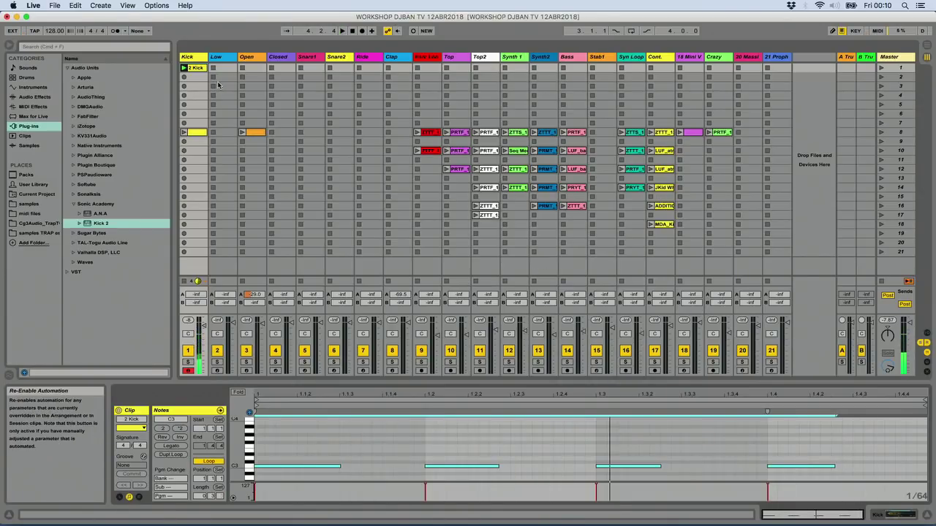
key(Delete)
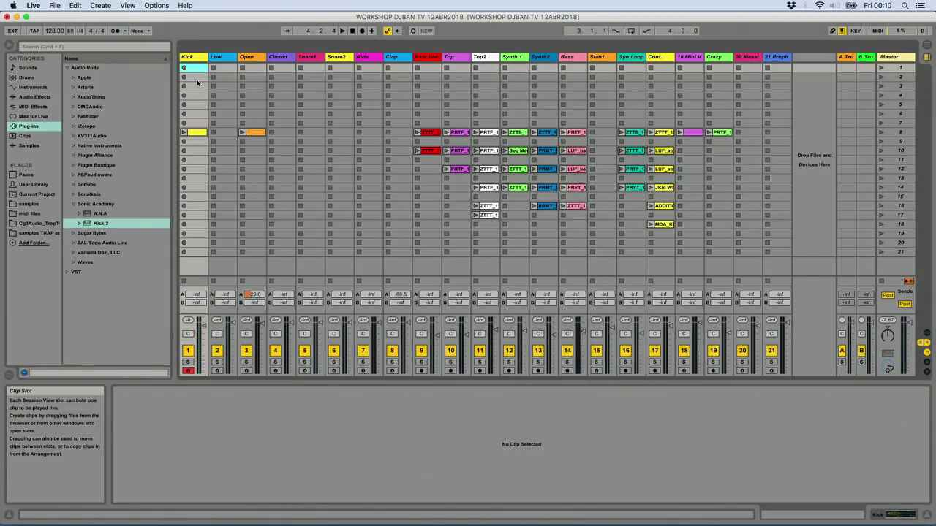
Create a one-bar clip in the Kick track's first slot with a C3 note on each of the four beats at velocity 127
double_click(202, 69)
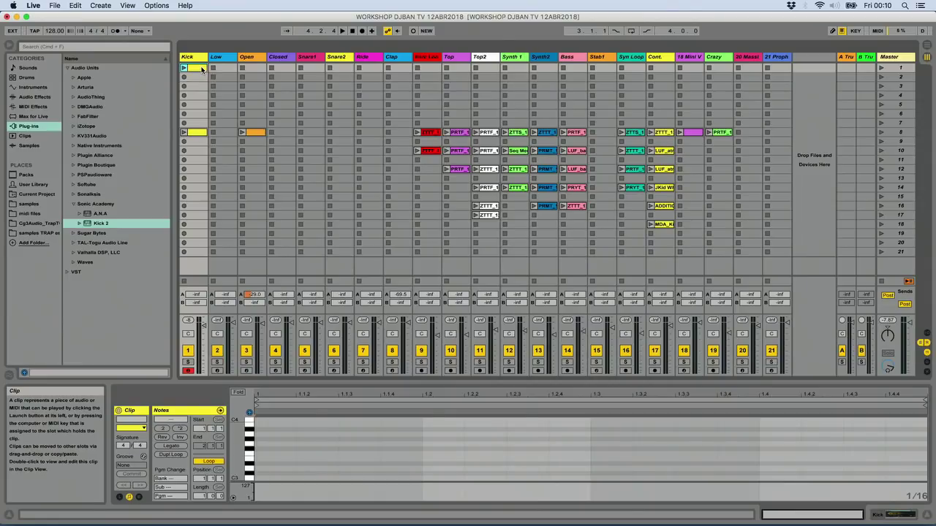
scroll(307, 454, down, 2)
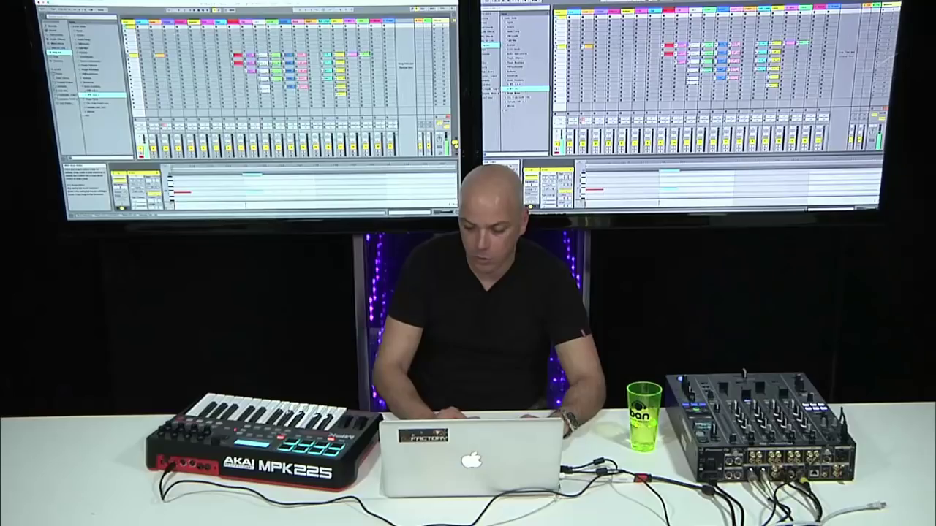
double_click(253, 192)
double_click(324, 191)
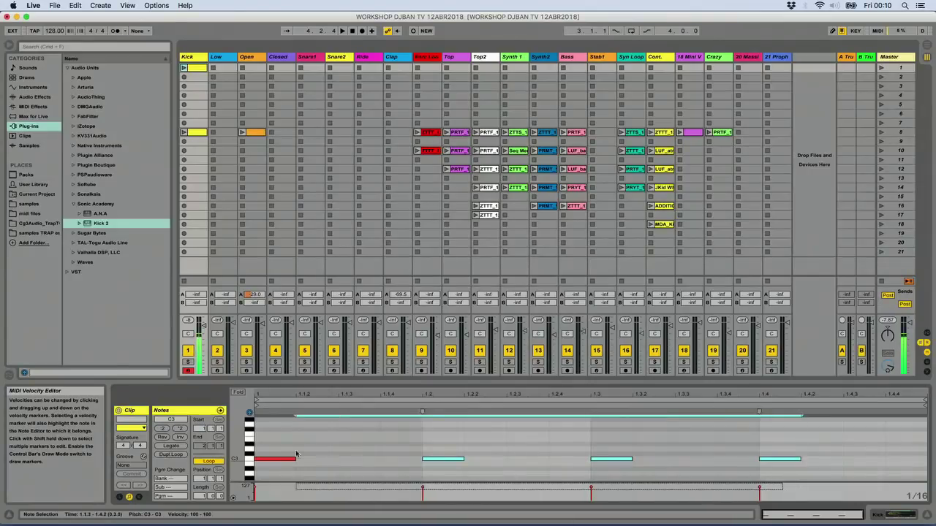
key(ctrl+a)
drag(423, 490, 422, 488)
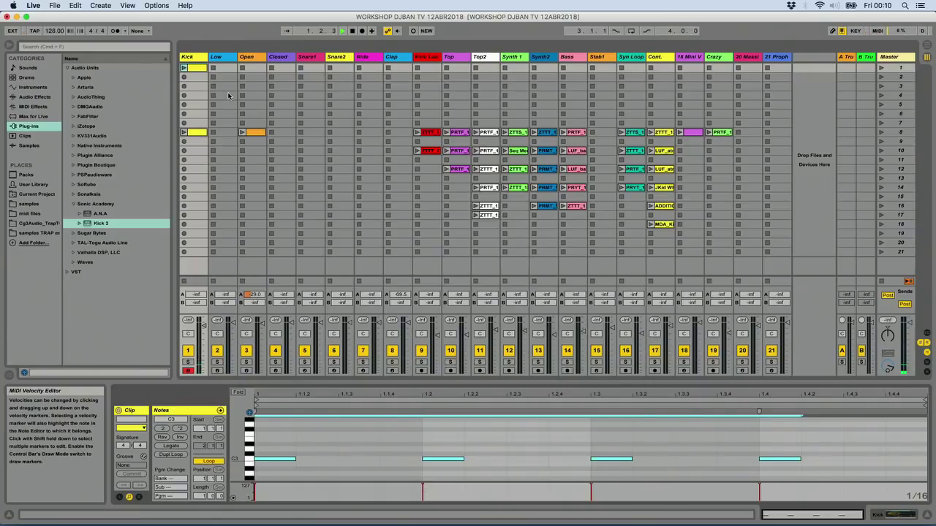
Launch the new Kick clip and widen the Kick track to monitor its peak level
click(185, 69)
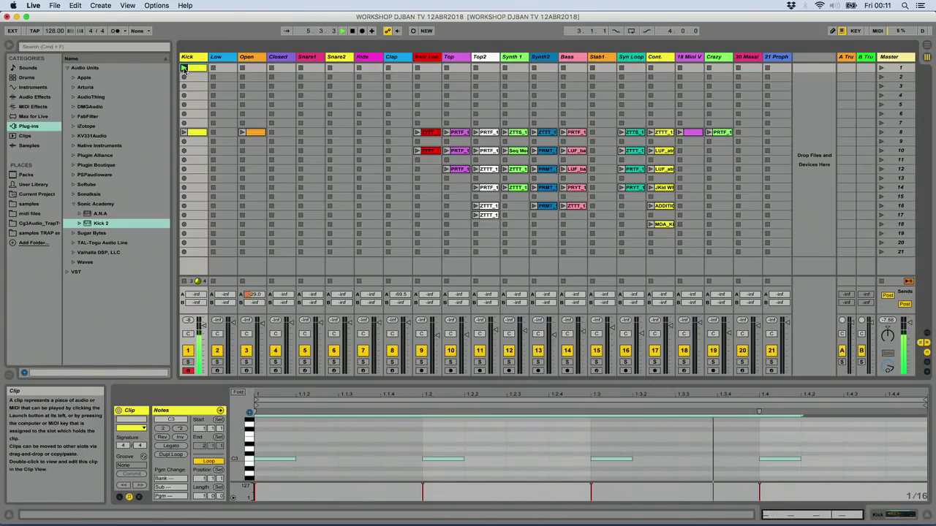
drag(209, 57, 218, 57)
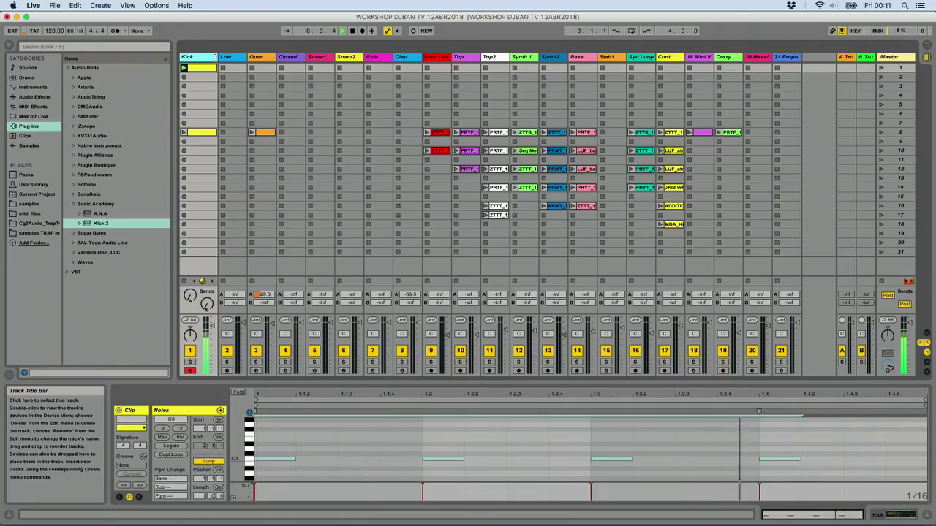
click(192, 321)
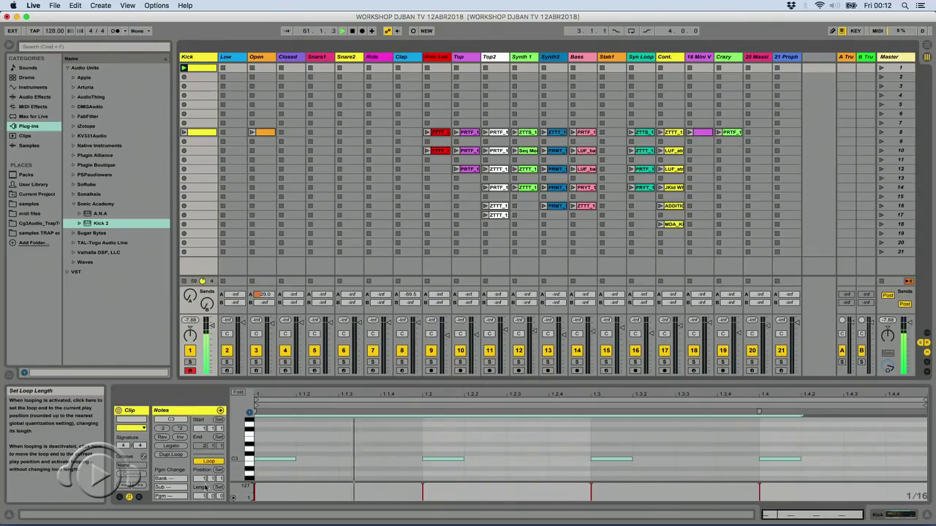
Extend the Kick clip's loop length to four bars and copy the C3 notes so every beat has a kick
drag(205, 497, 205, 479)
drag(432, 442, 256, 463)
click(261, 459)
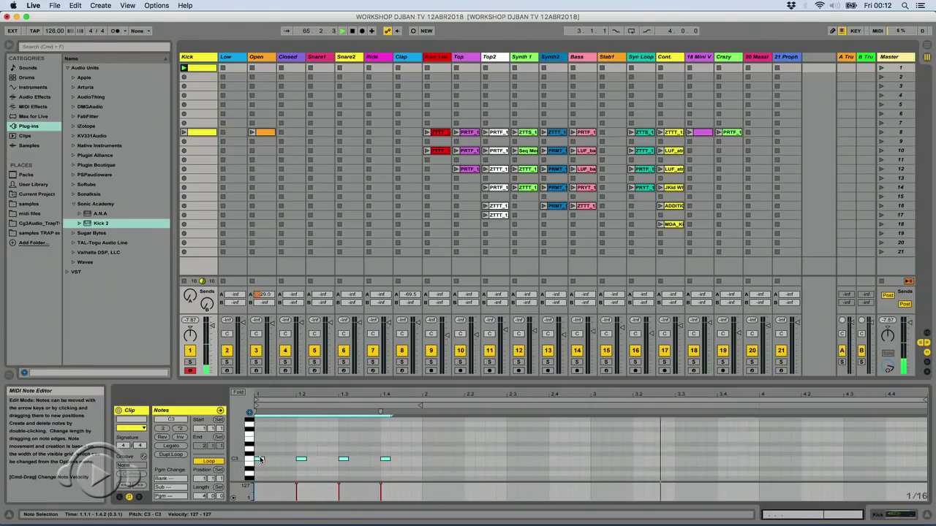
drag(261, 459, 436, 463)
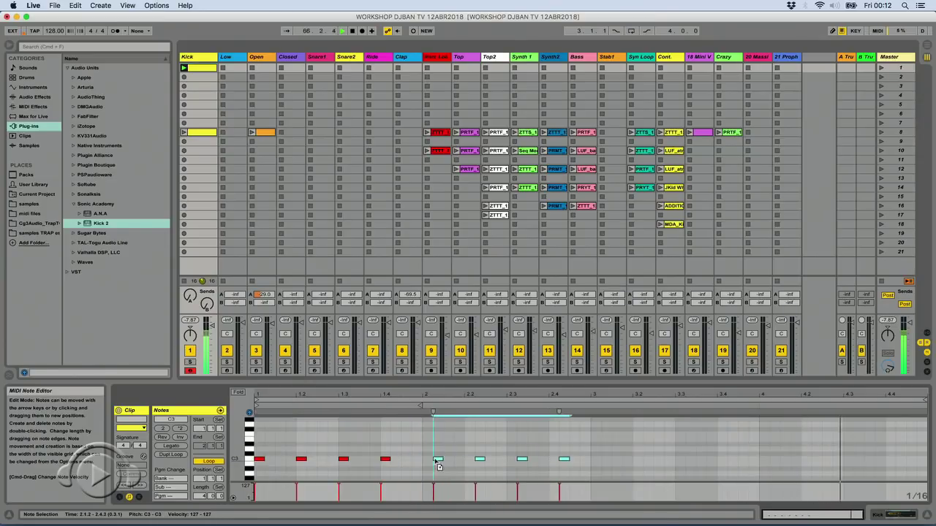
drag(598, 430, 597, 462)
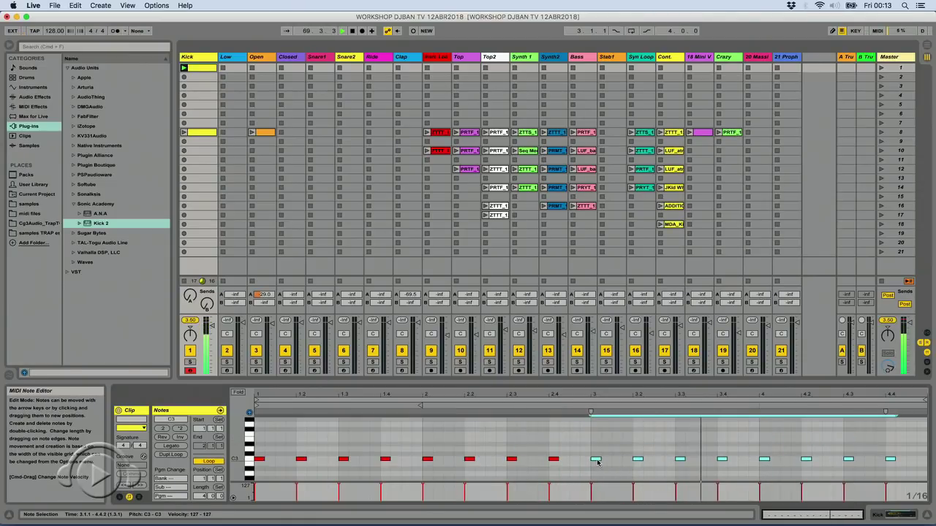
click(752, 427)
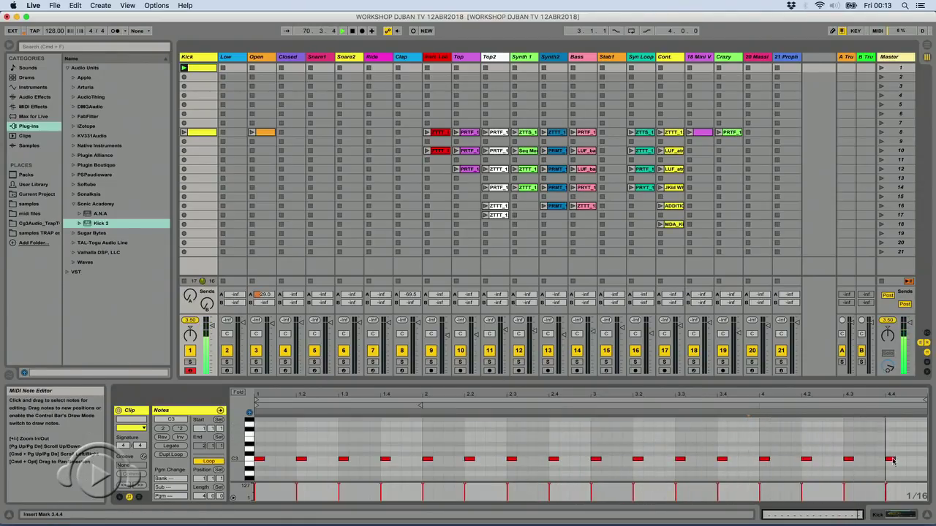
Change the end of the Kick clip's fourth bar to C3 hits near 4.3.4 and 4.4.3, nudging the first slightly late and the second early
drag(893, 460, 887, 466)
double_click(910, 459)
key(space)
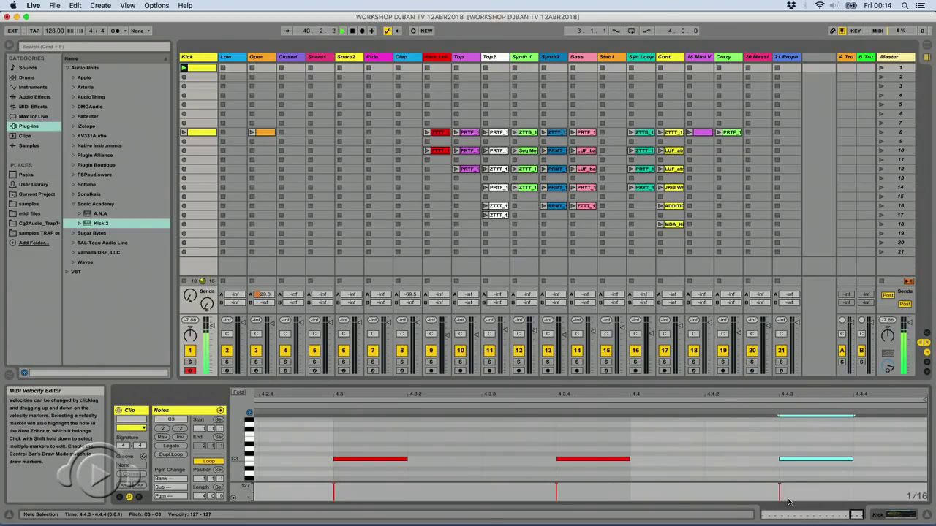
click(581, 447)
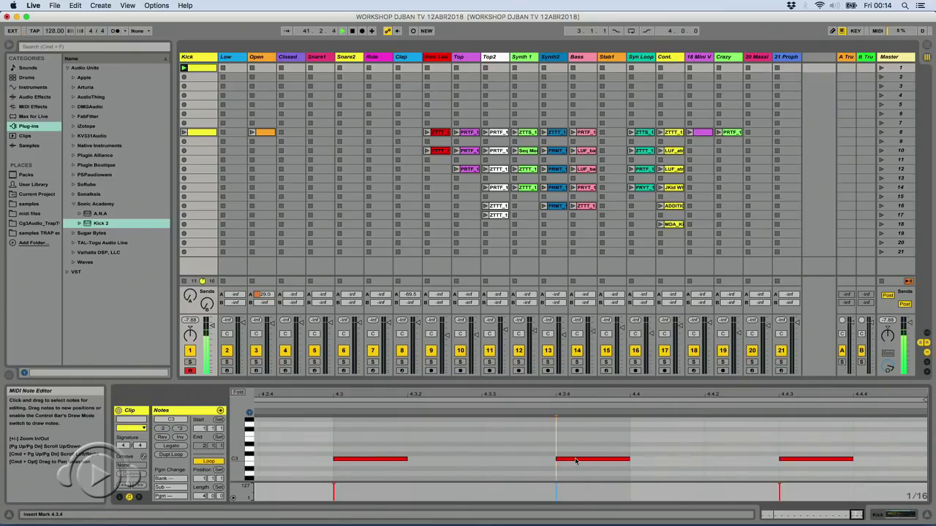
drag(576, 461, 581, 462)
drag(803, 459, 804, 467)
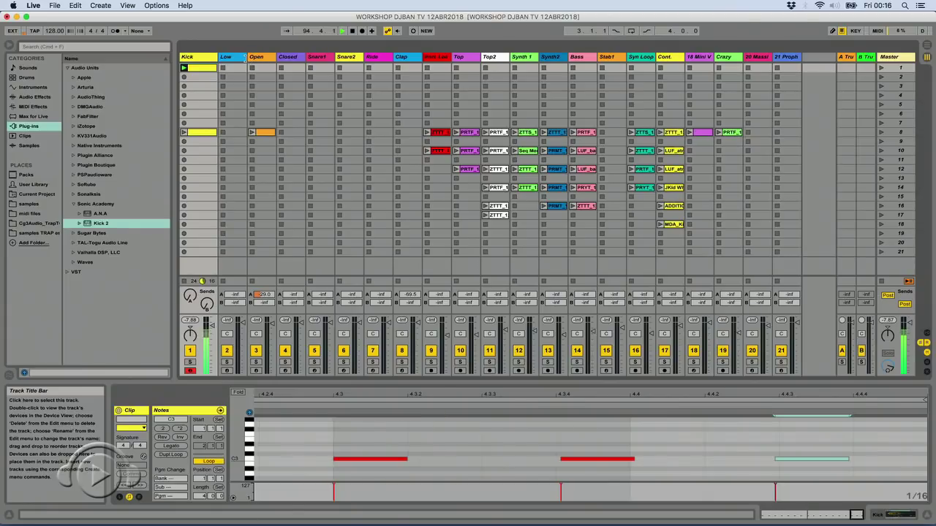
Widen and arm the Low track and record an F2 percussion pattern into its first clip slot
drag(245, 57, 253, 58)
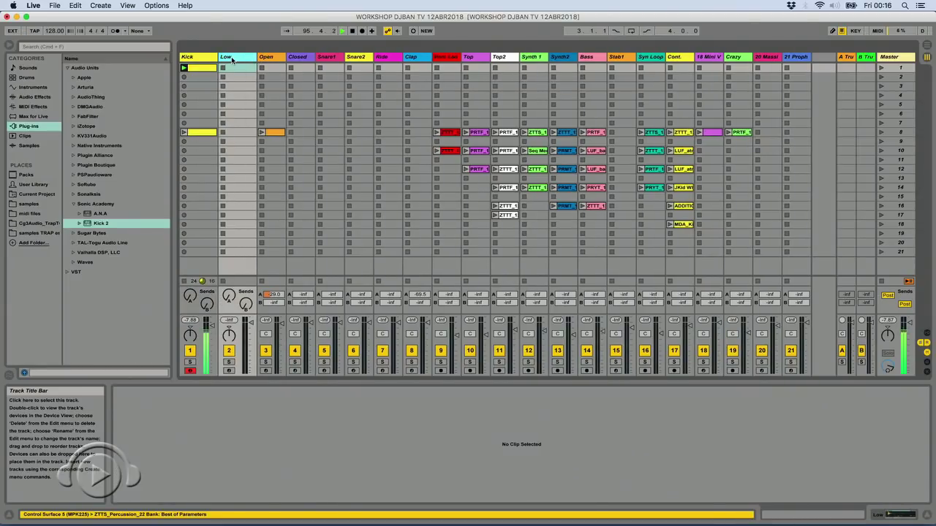
click(229, 371)
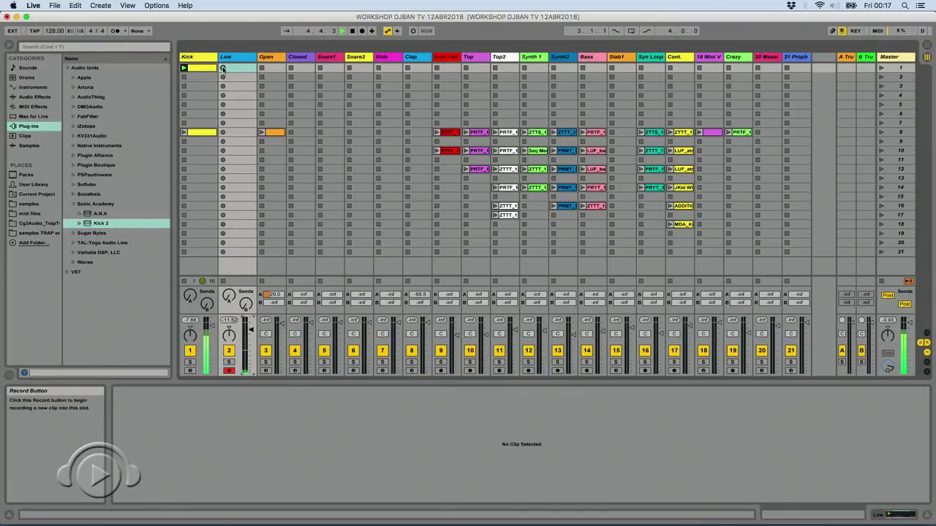
double_click(223, 68)
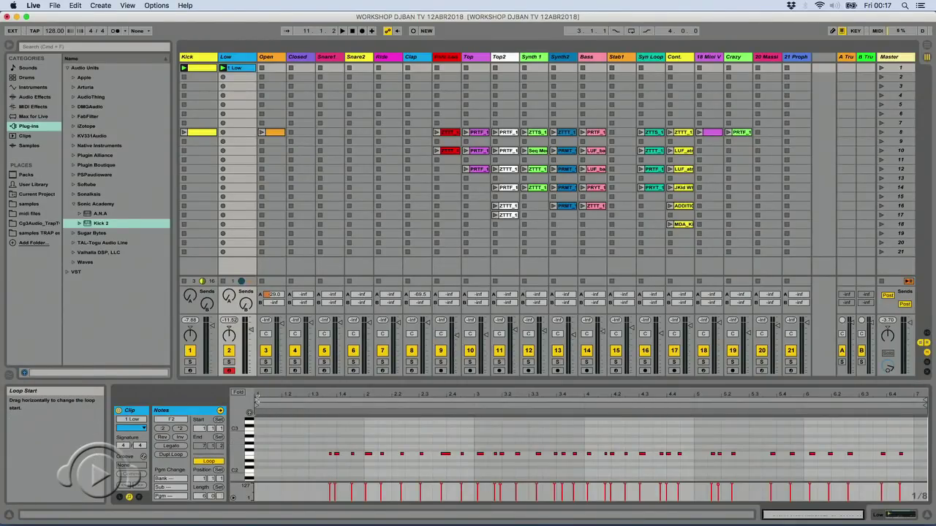
Narrow the Low clip's loop to one bar, audition bars 2 and 3, and place the loop on bar 4
click(337, 408)
drag(337, 408, 364, 411)
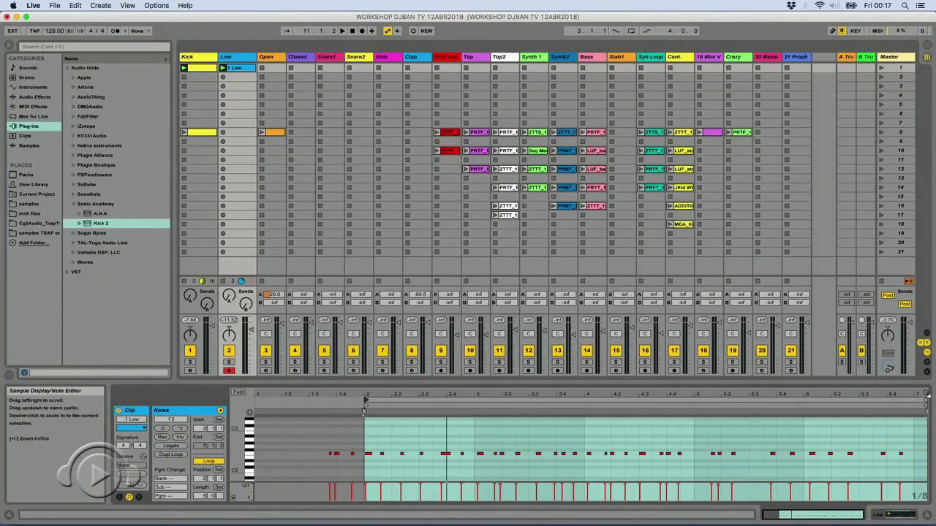
drag(914, 399, 473, 413)
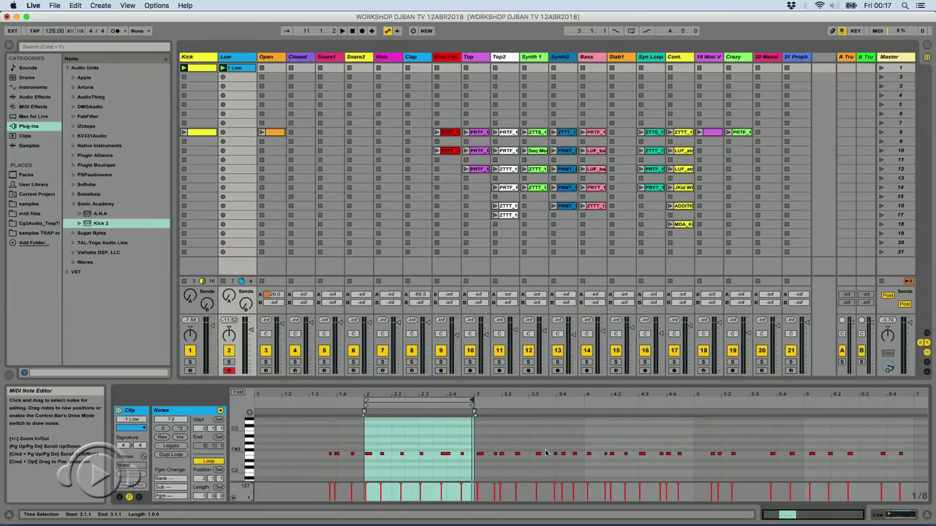
key(space)
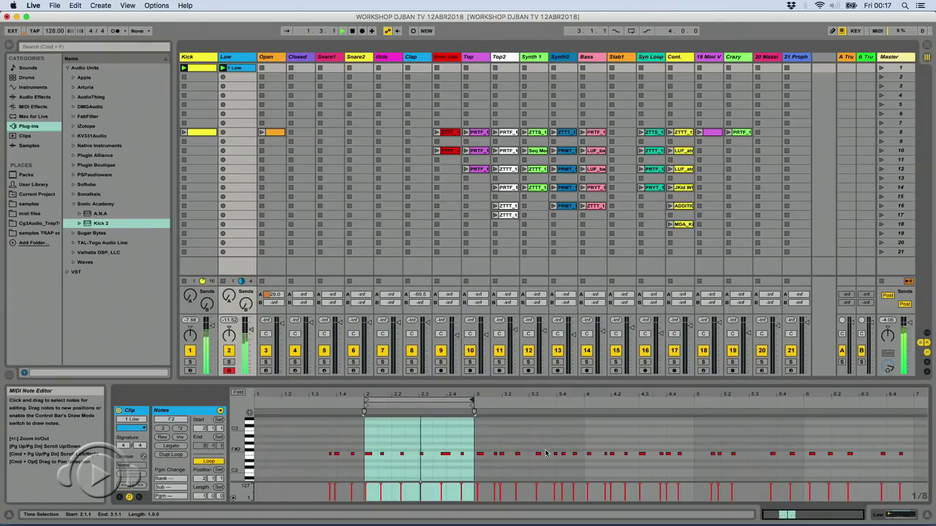
drag(409, 400, 516, 398)
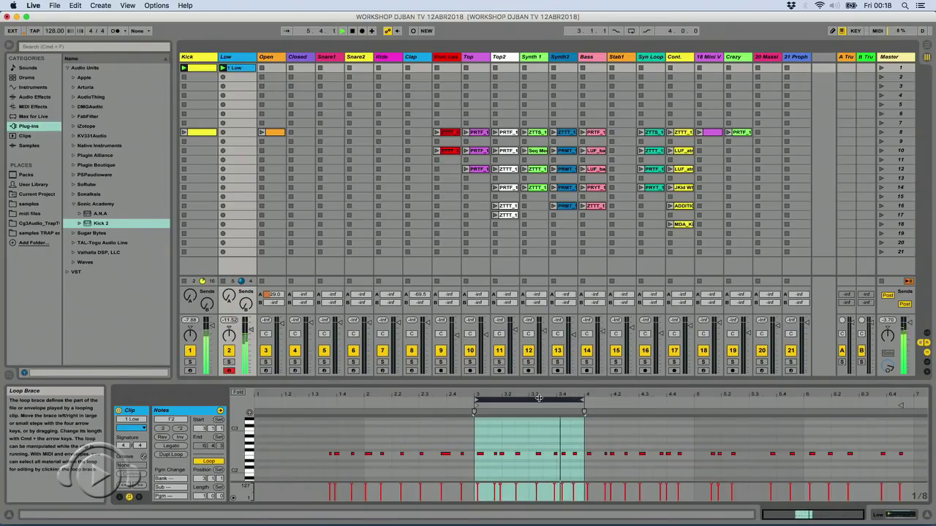
drag(538, 398, 646, 399)
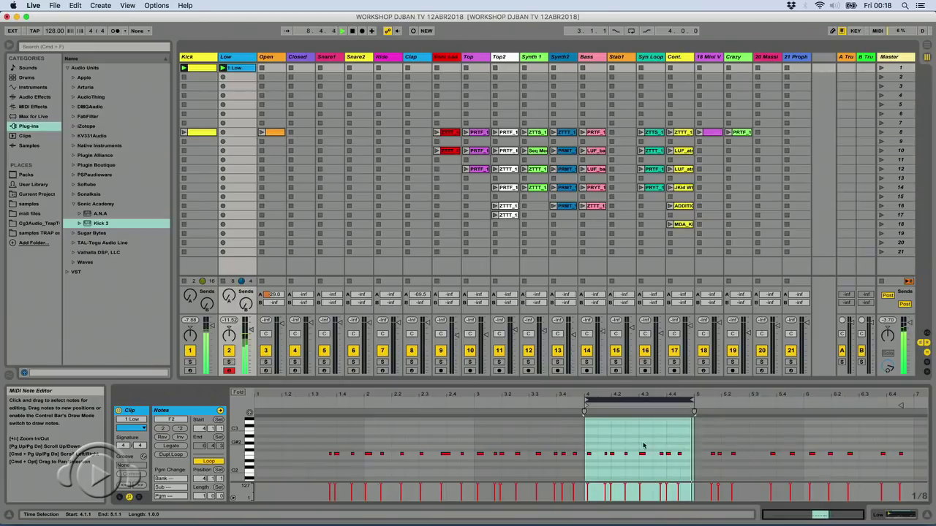
Delete the F2 notes on beats 1 and 3 of bar 4 and quantize the remaining ones to 1/16 by a reduced amount
click(587, 454)
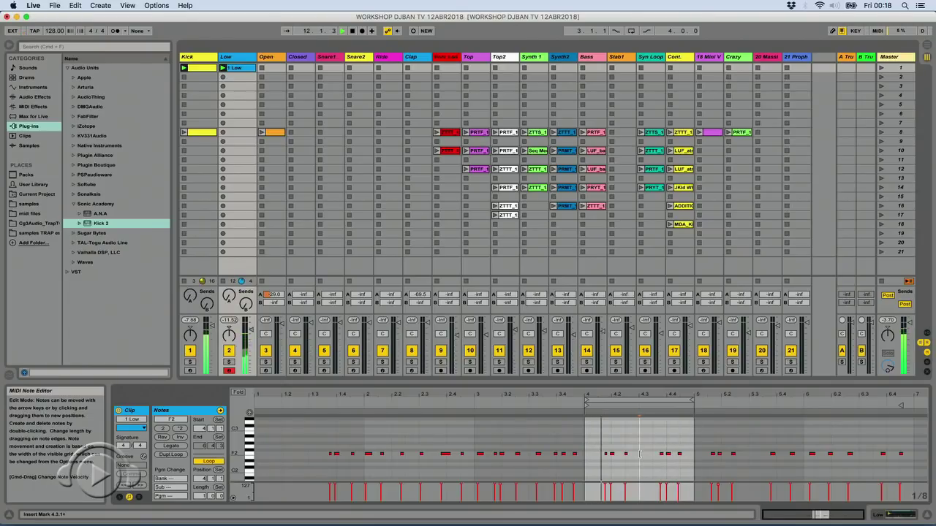
drag(822, 517, 822, 525)
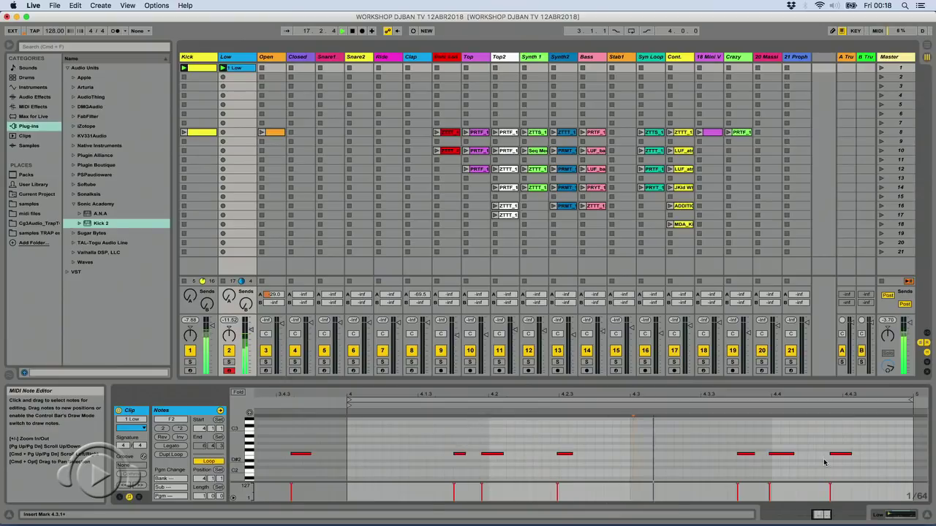
drag(882, 445, 449, 459)
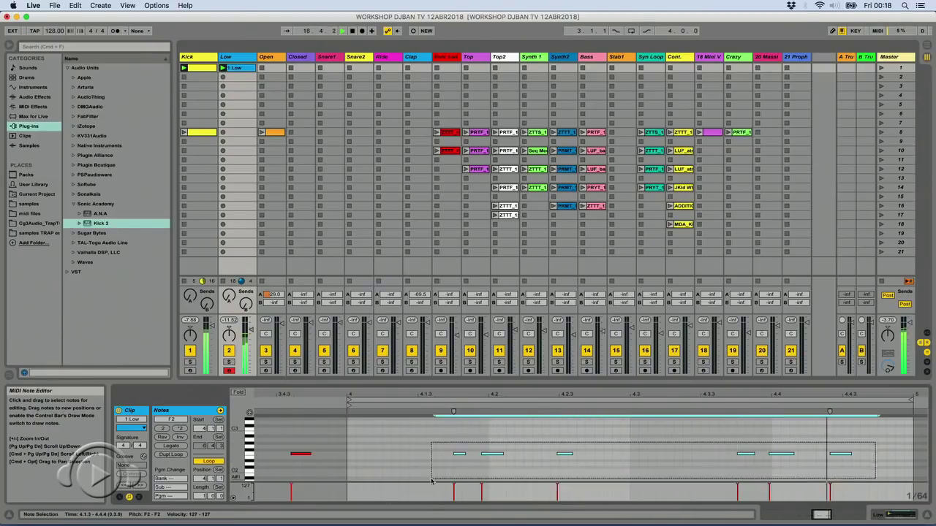
right_click(498, 455)
click(539, 391)
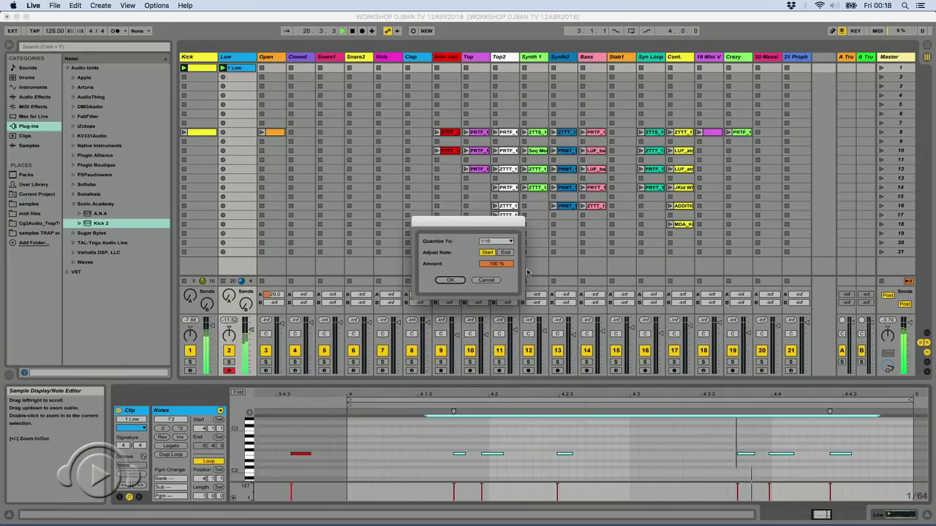
click(505, 264)
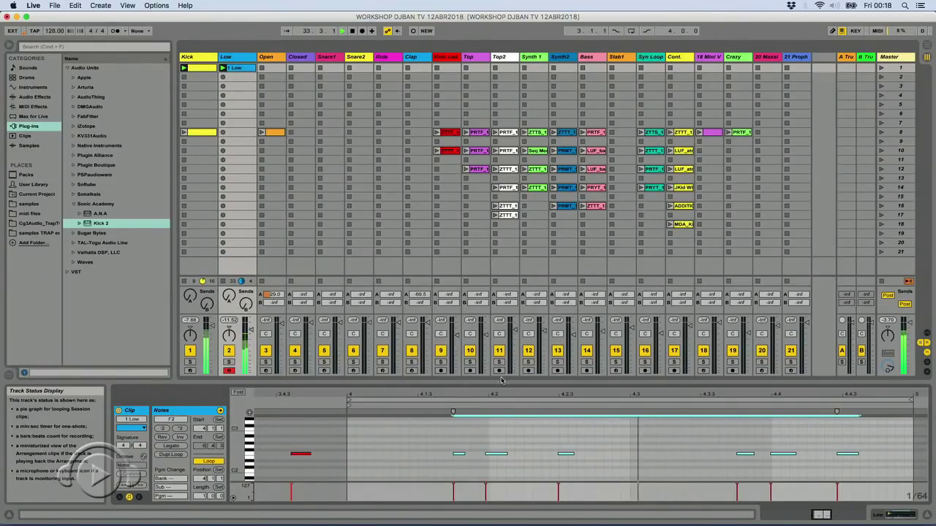
click(525, 431)
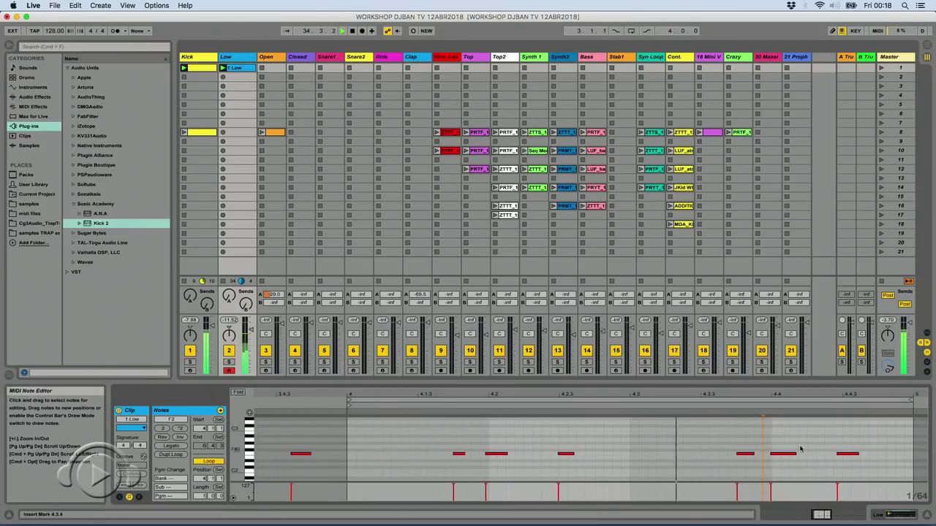
Shorten the Low loop to bar 4's first two beats and fine-tune its F2 notes, with velocity 97 on the second and 50 on the third
drag(910, 400, 630, 400)
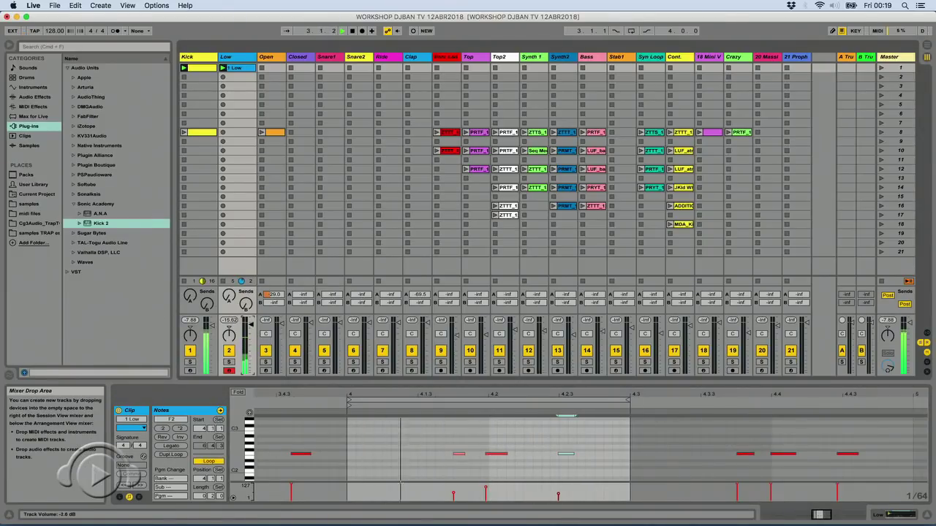
click(495, 455)
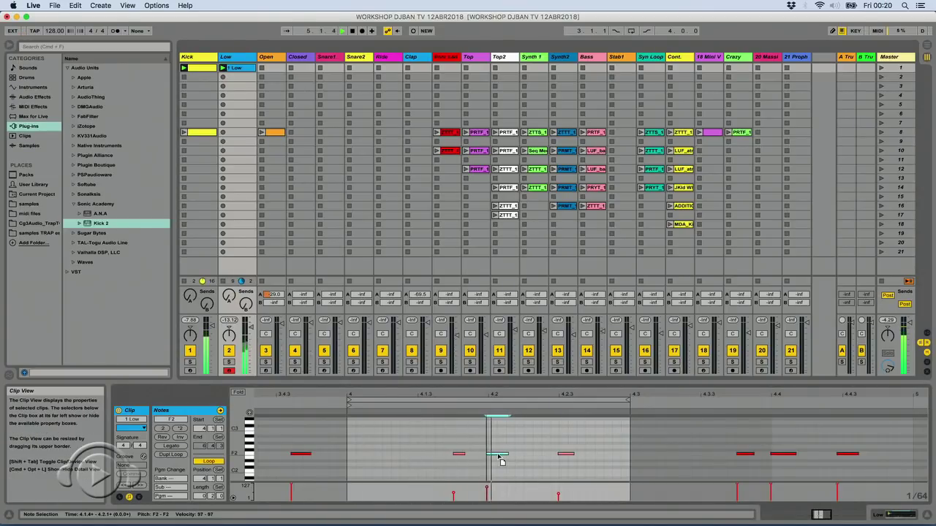
drag(567, 455, 571, 456)
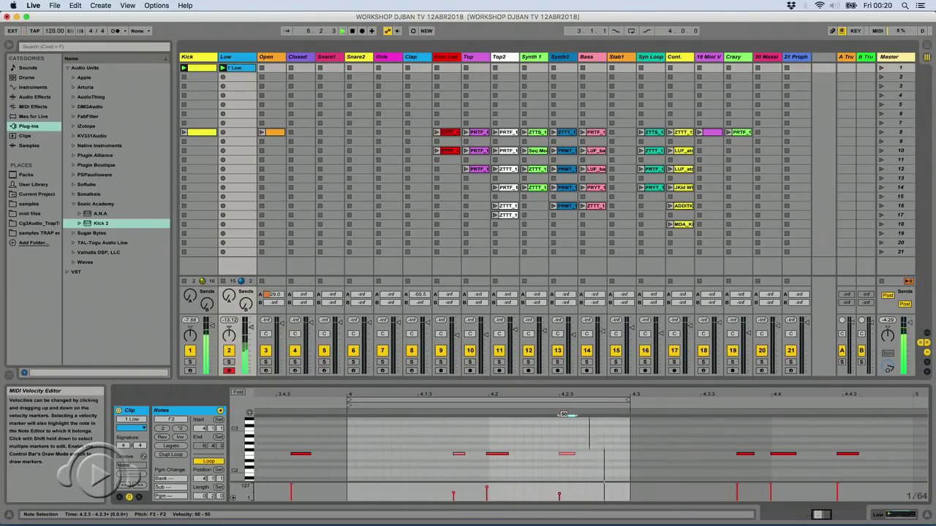
click(454, 491)
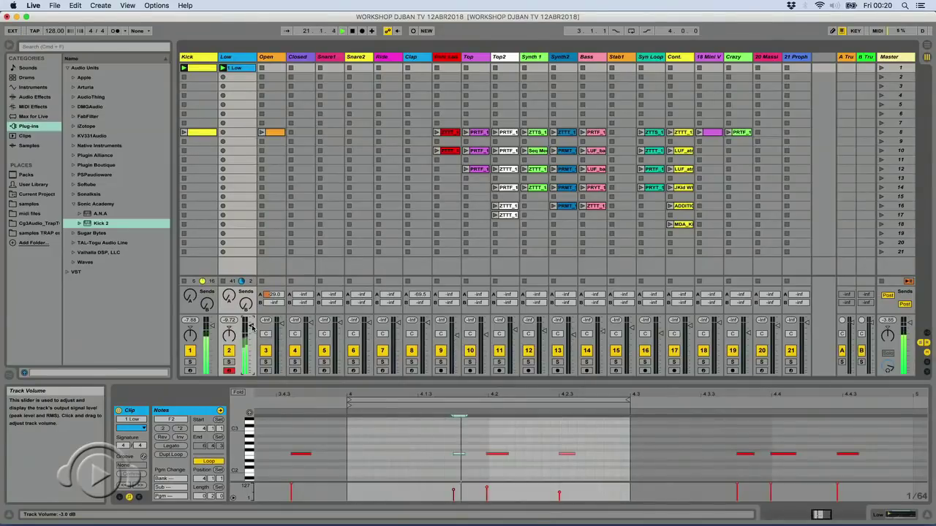
Add an EQ Eight to the Low track and switch off its first band
click(32, 98)
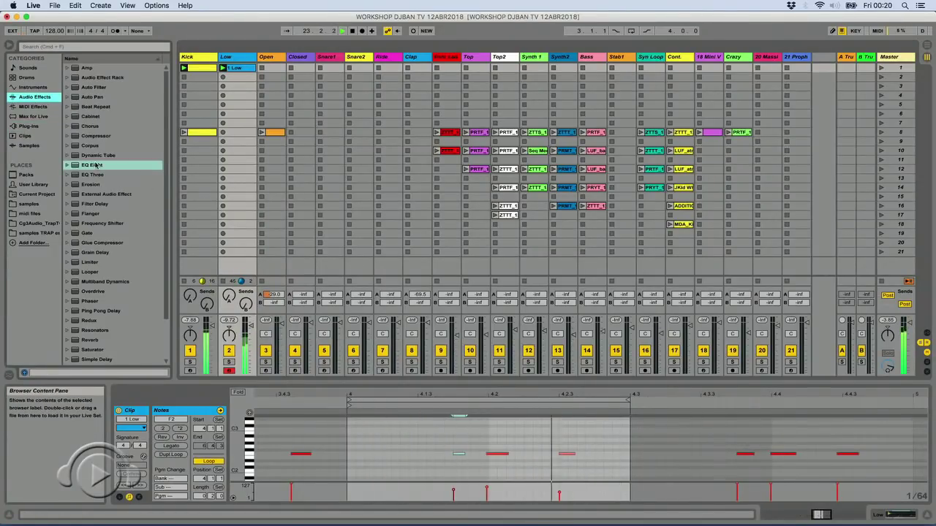
click(237, 66)
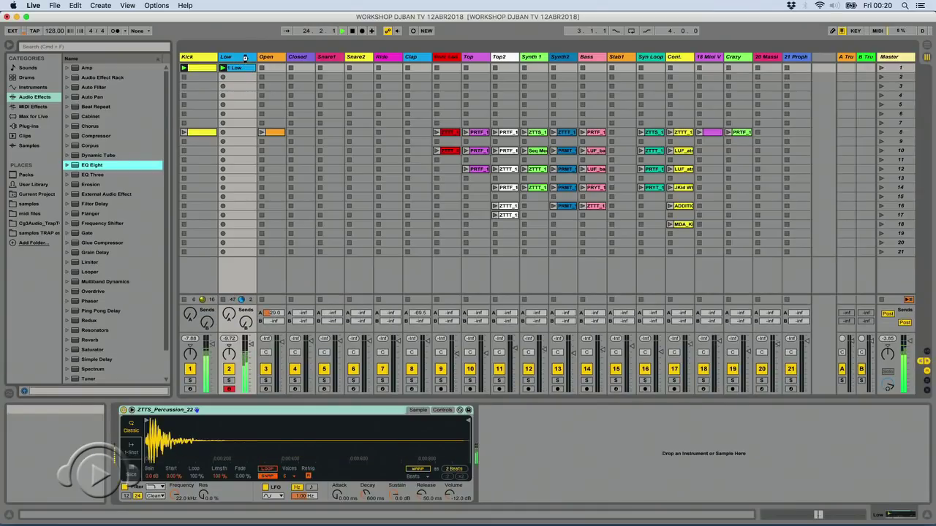
drag(245, 57, 245, 58)
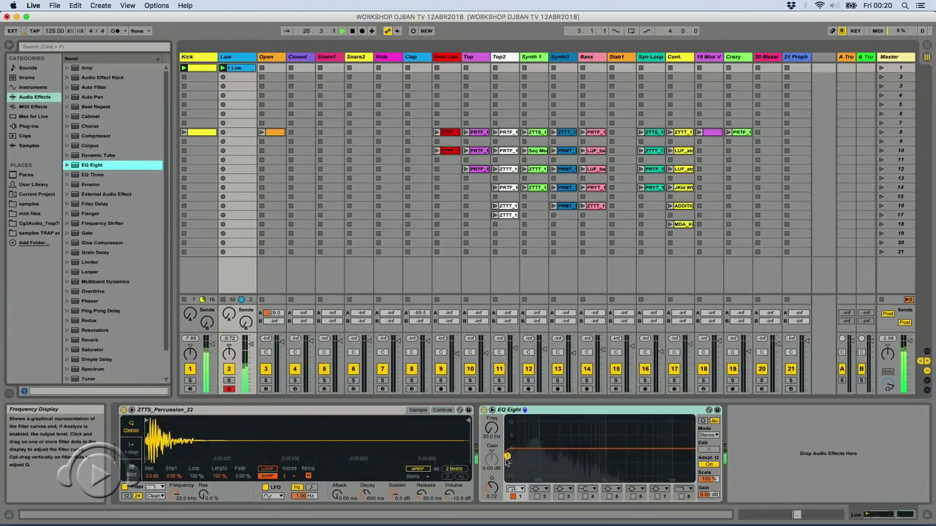
click(513, 498)
Try the Low track's volume at -6.4 dB and return it to -3.0 dB
click(251, 344)
drag(251, 343, 251, 349)
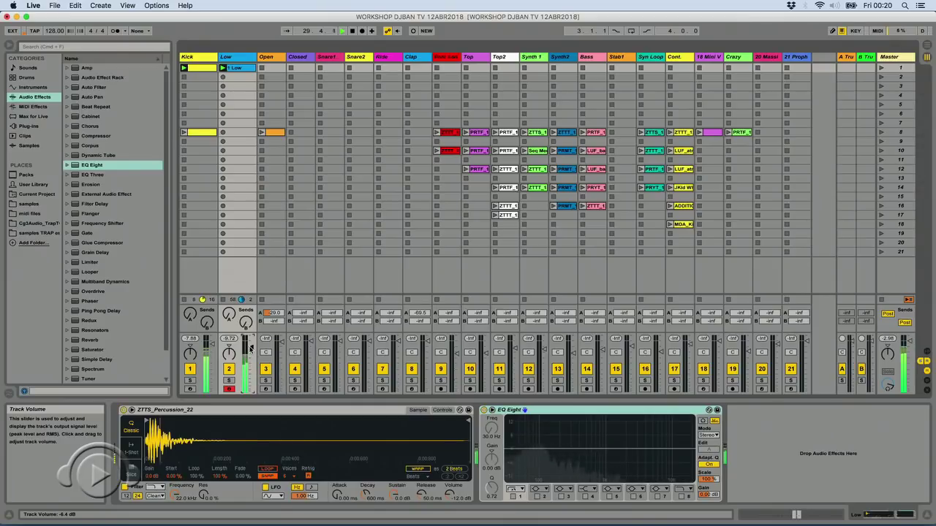
drag(251, 349, 253, 344)
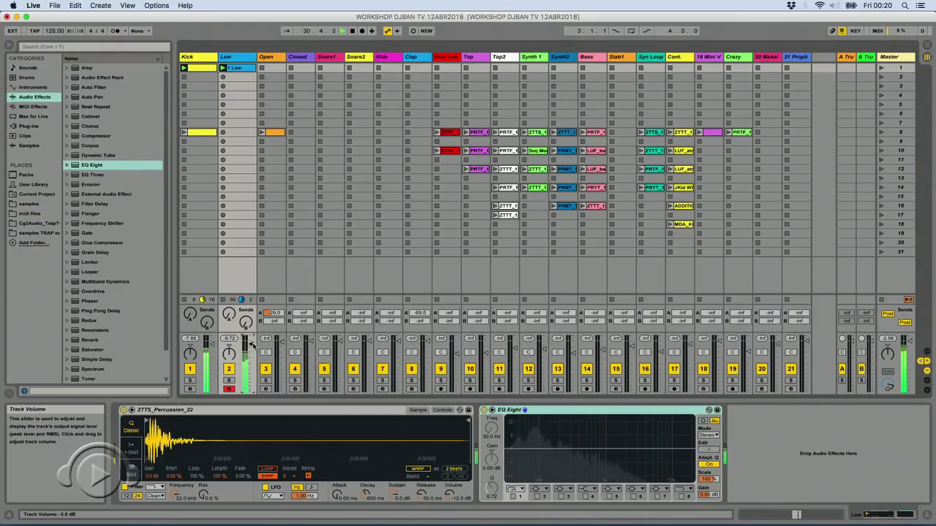
Widen the Open track and create an empty one-bar clip in its first slot
click(273, 58)
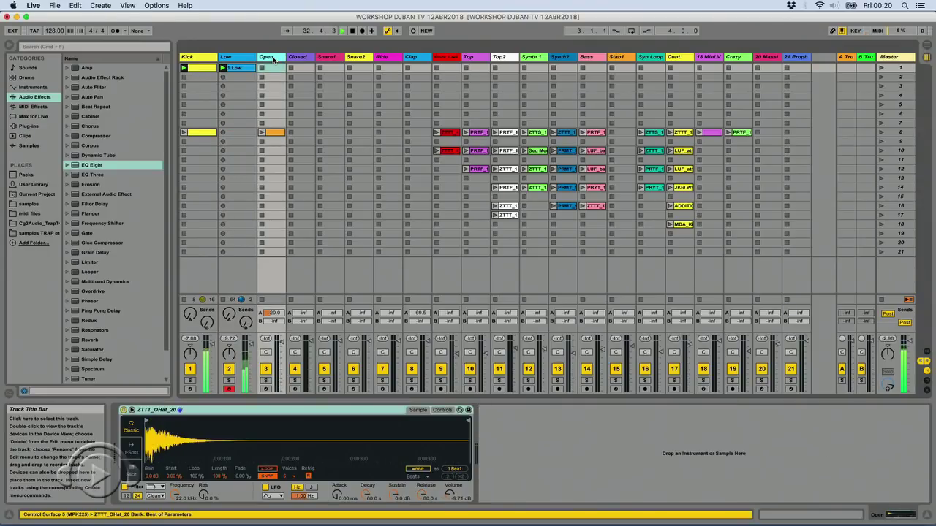
drag(284, 57, 294, 57)
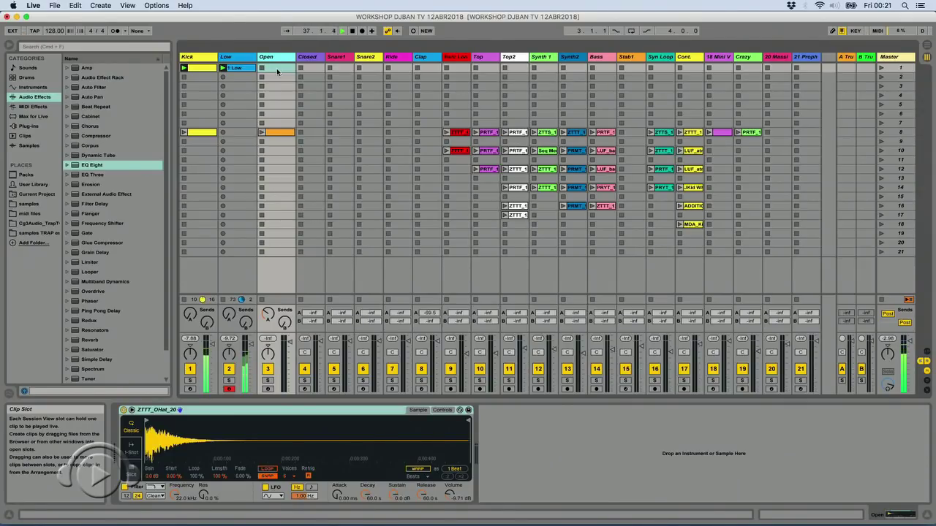
double_click(277, 69)
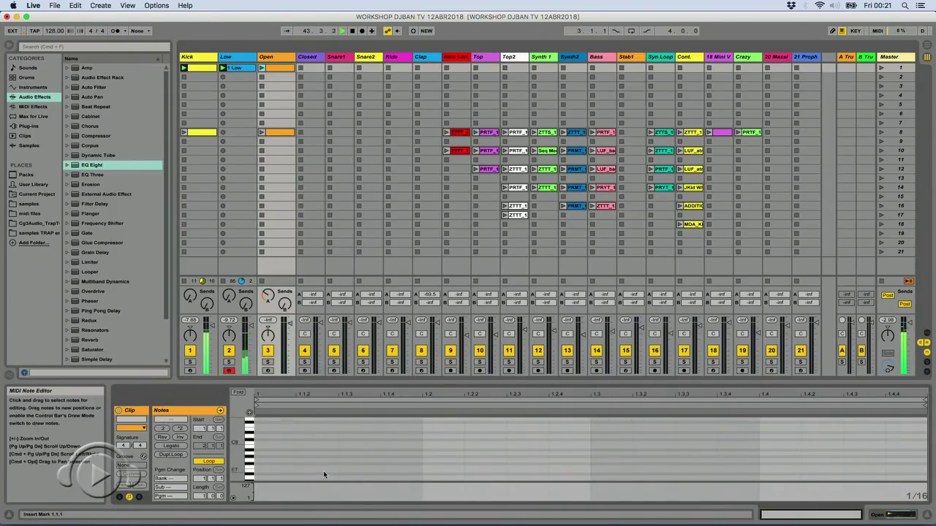
Place off-beat B2 notes at 1.1.3, 1.2.3, 1.3.3 and 1.4.3 in the Open clip
scroll(363, 453, down, 6)
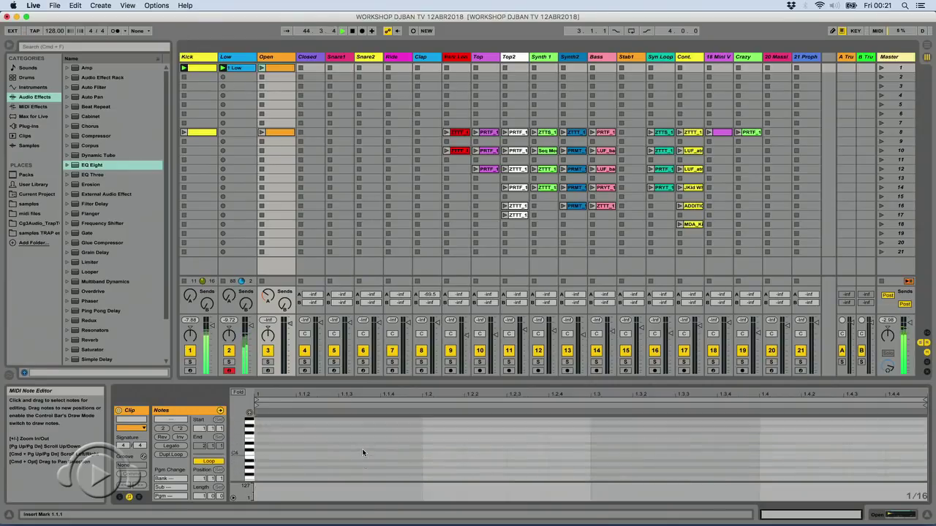
double_click(350, 446)
double_click(490, 448)
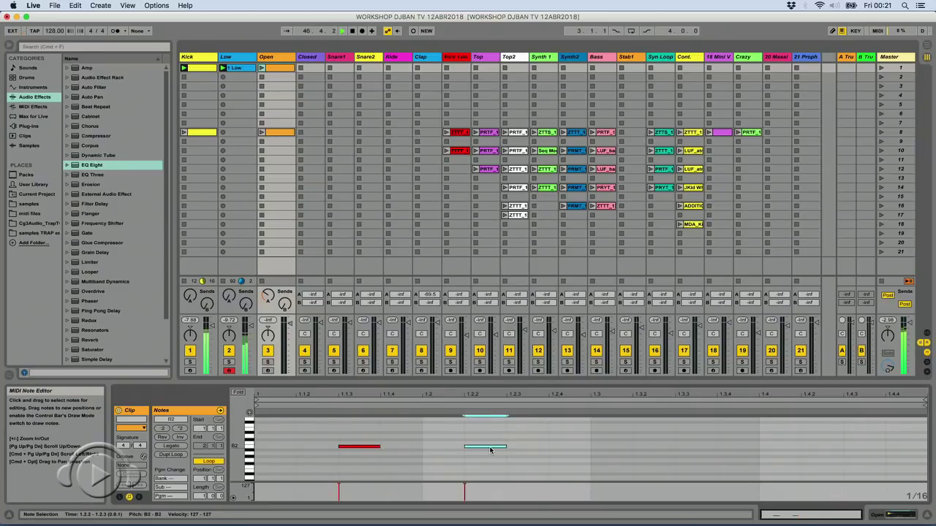
double_click(607, 449)
double_click(607, 450)
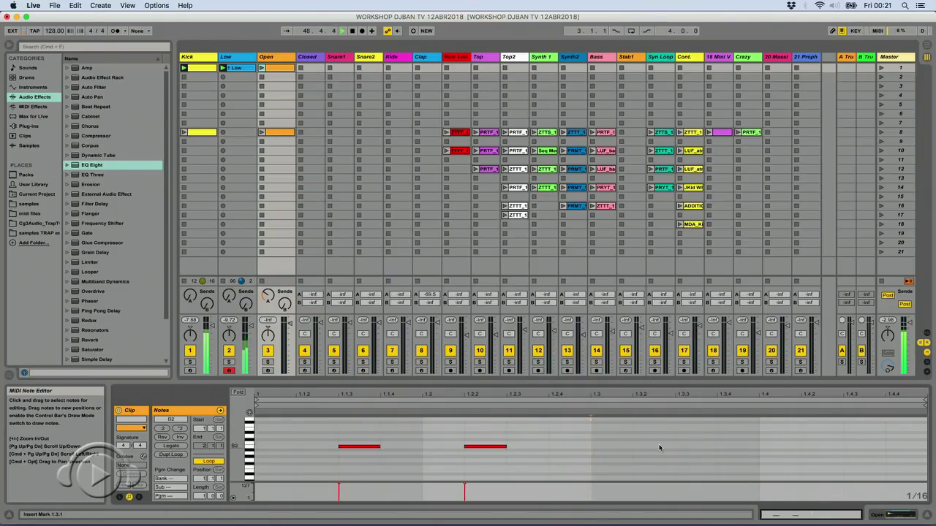
double_click(684, 447)
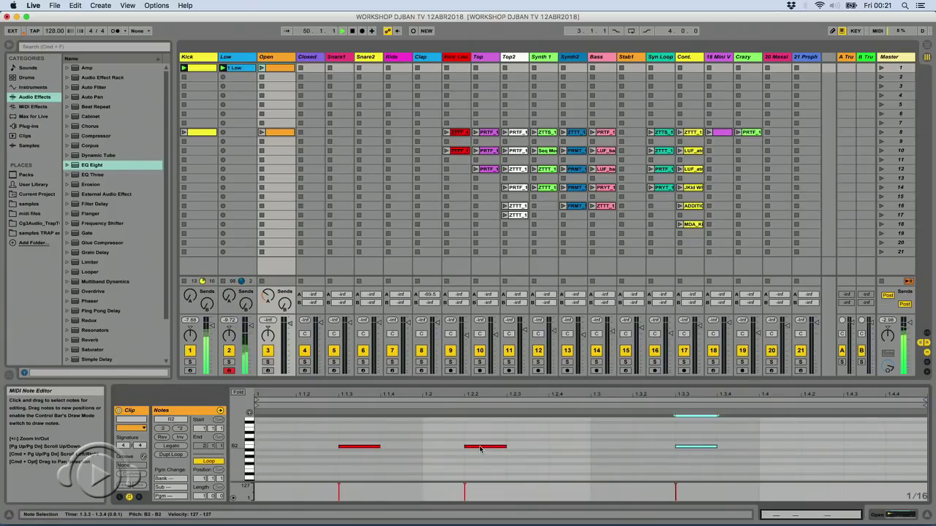
drag(481, 448, 528, 449)
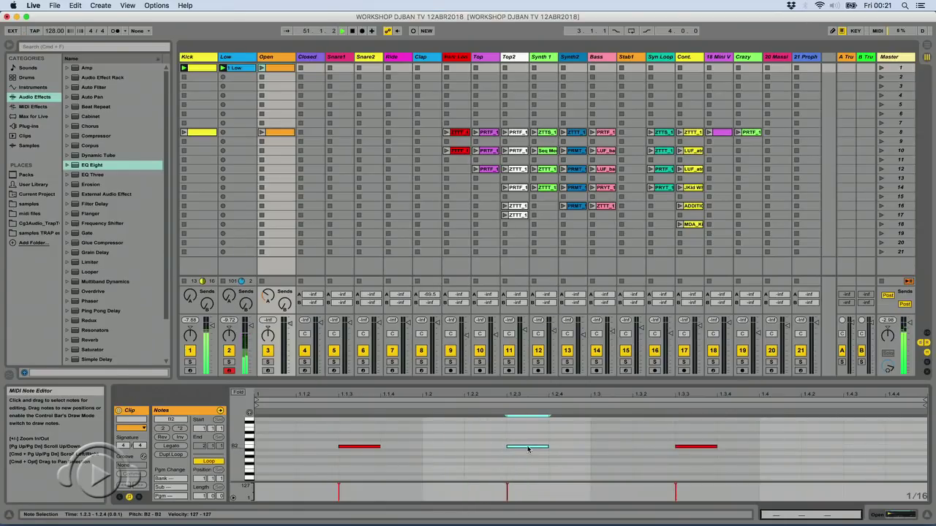
double_click(853, 446)
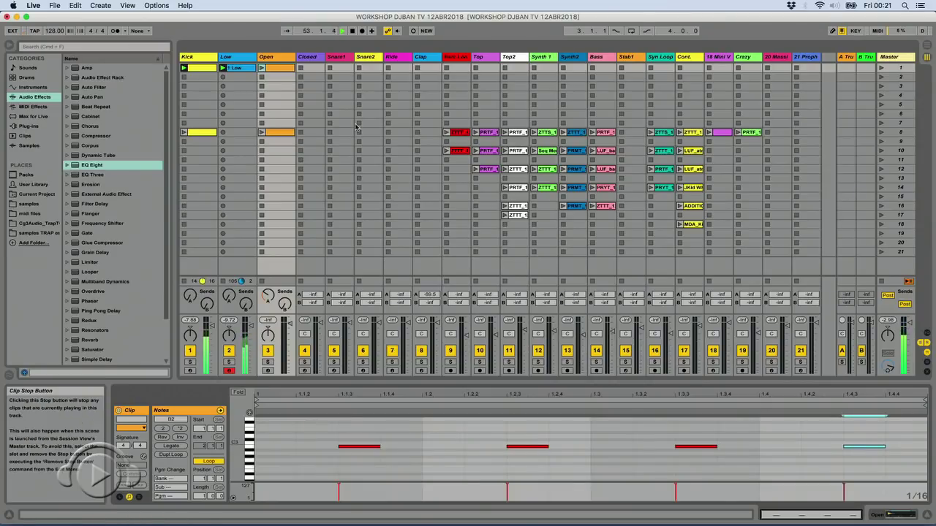
Launch the clip in the Open track's first slot and solo the Open track
click(262, 68)
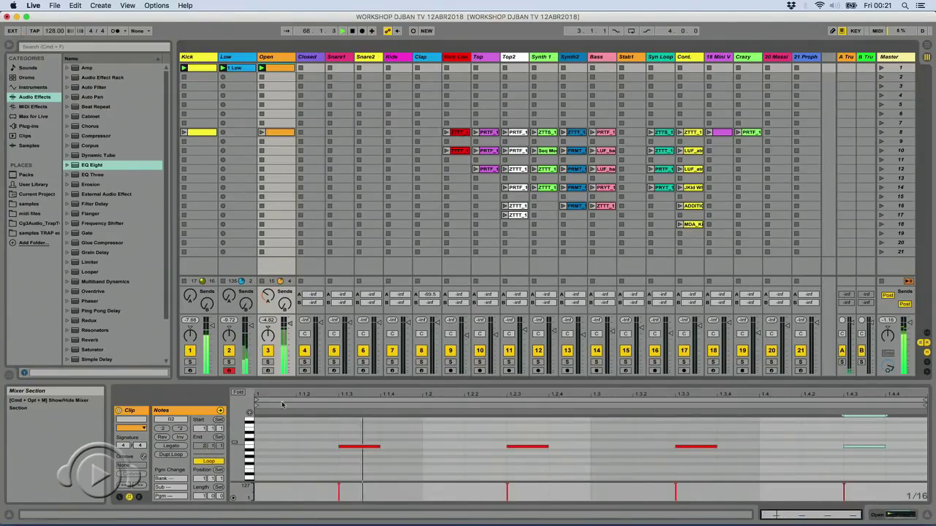
click(266, 363)
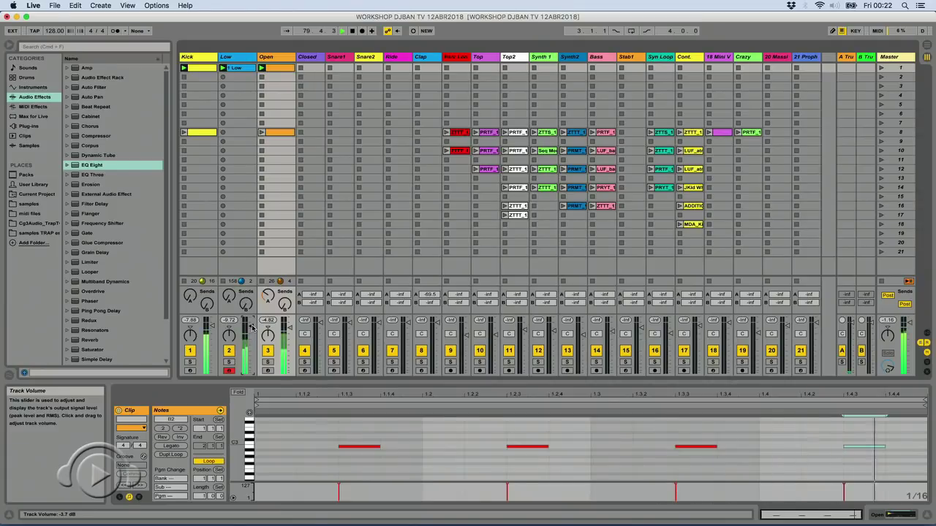
click(268, 364)
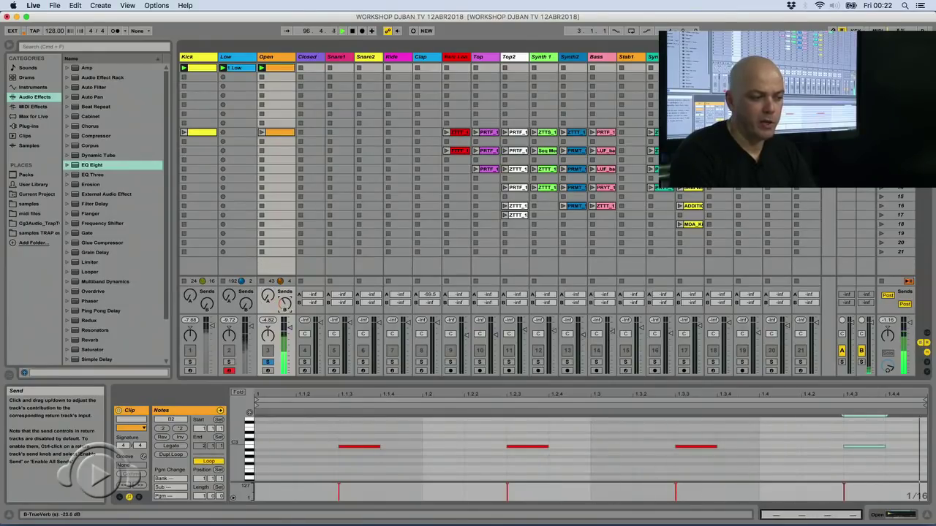
Try the Open track's B-TrueVerb send at 0.0 dB and return it to -inf dB
drag(284, 304, 284, 234)
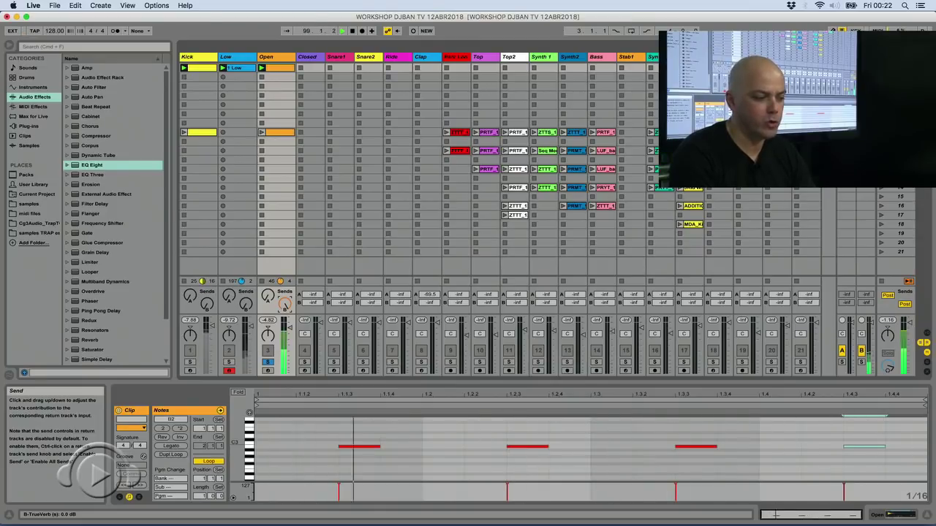
drag(286, 306, 287, 366)
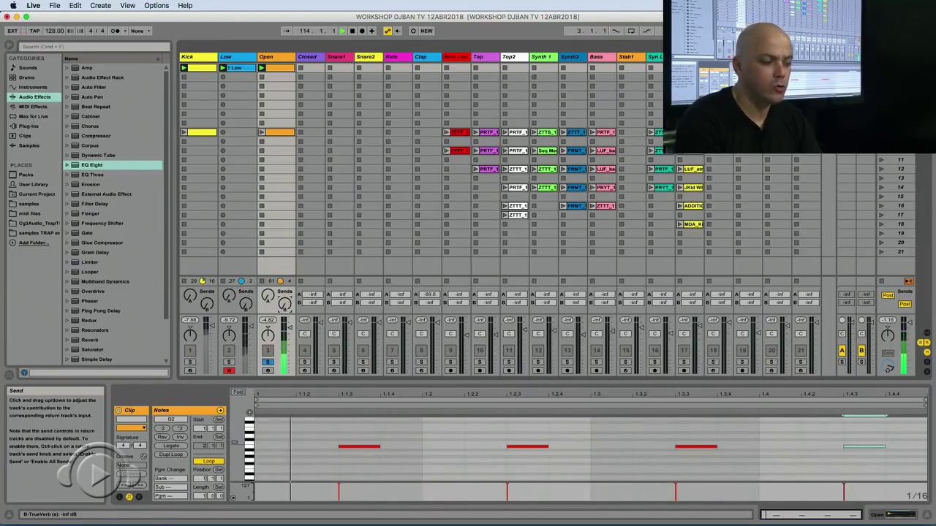
drag(284, 302, 287, 304)
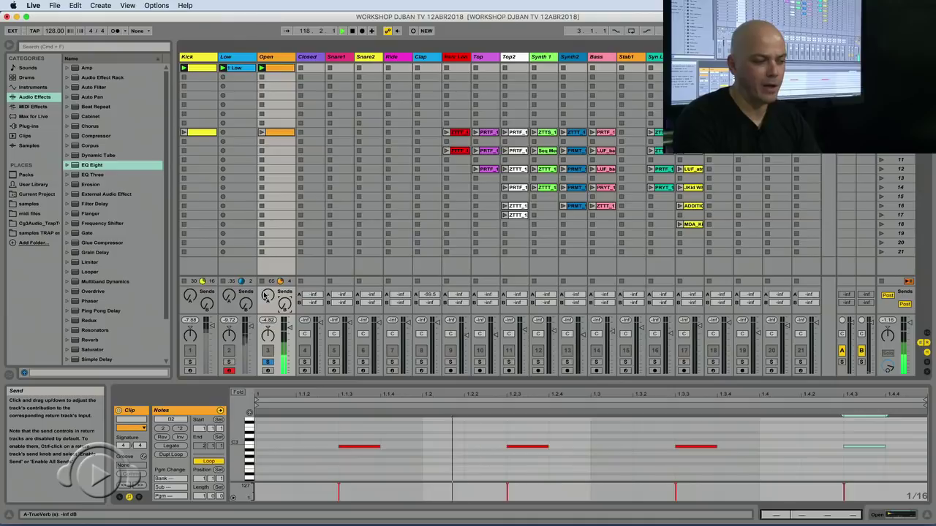
Raise the Open track's A-TrueVerb send and take the track out of solo
drag(267, 296, 267, 313)
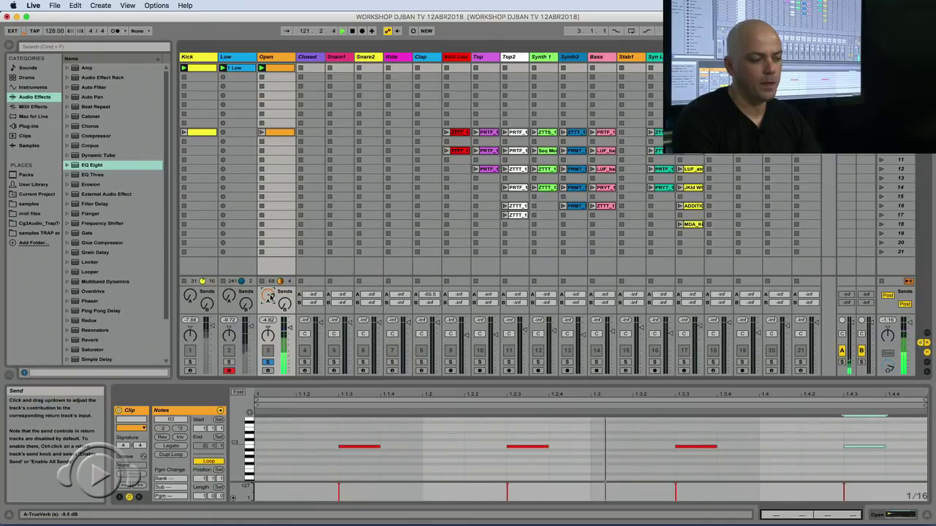
click(268, 363)
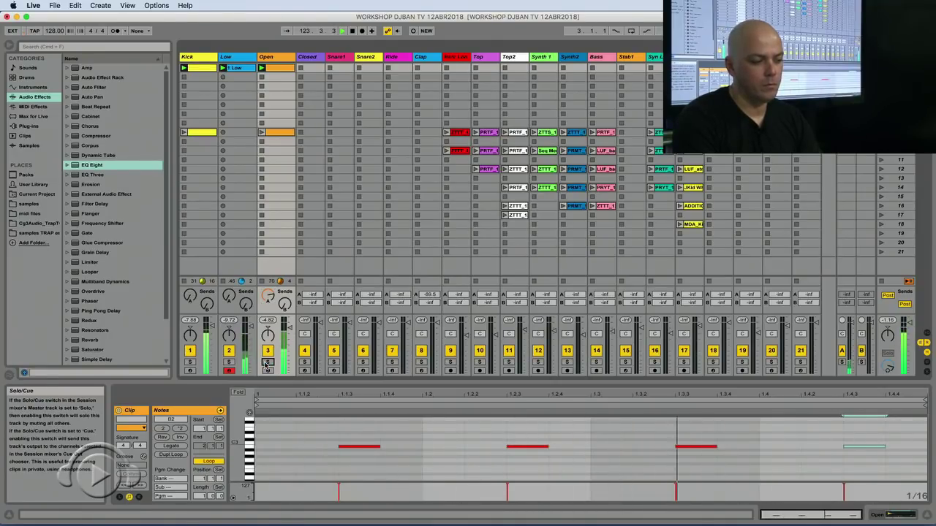
Delete the note at 4.2 from the Low track's clip
click(237, 68)
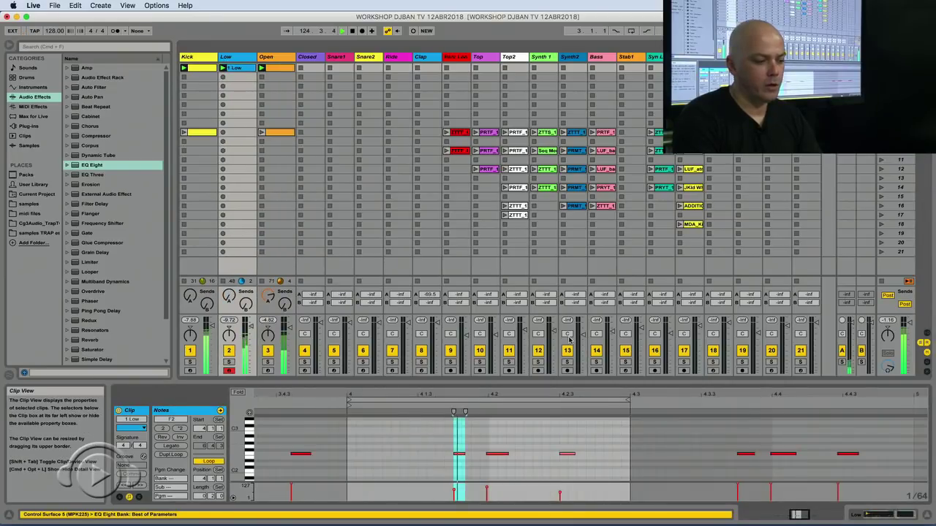
click(501, 453)
key(Delete)
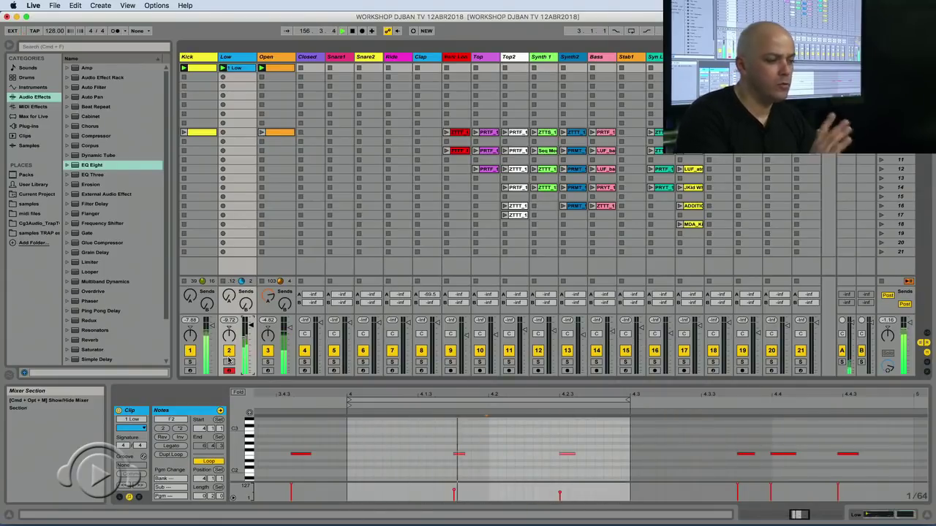
Add an EQ Eight to the Open track and boost its fifth band by 2.38 dB at 9.49 kHz
drag(264, 301, 265, 300)
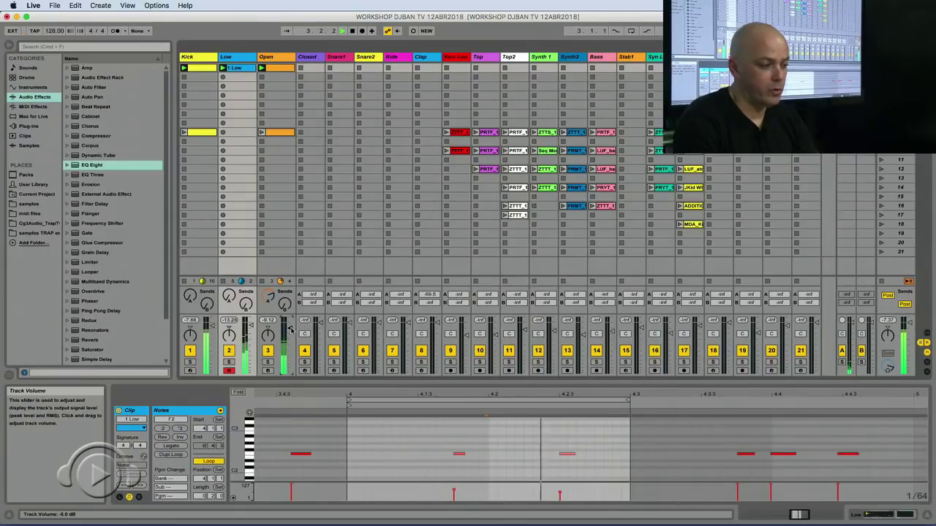
drag(93, 165, 276, 59)
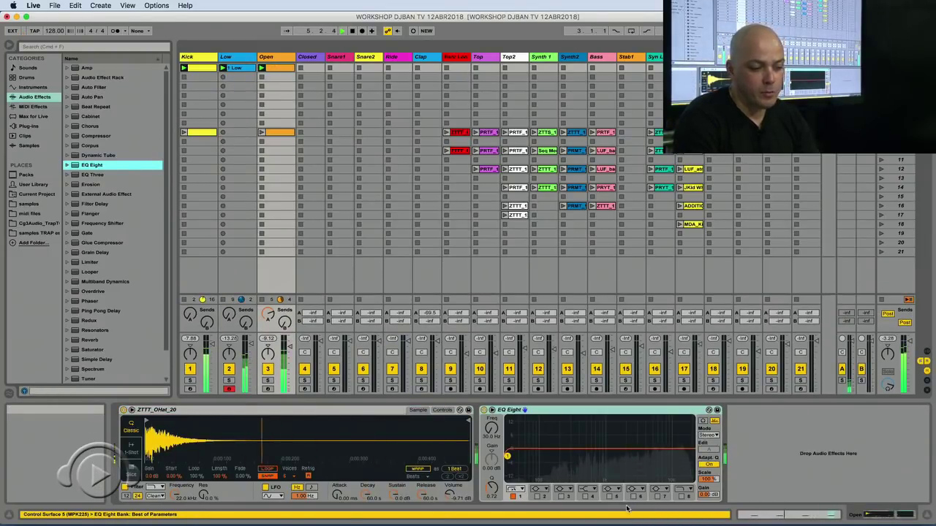
click(610, 496)
drag(541, 450, 572, 418)
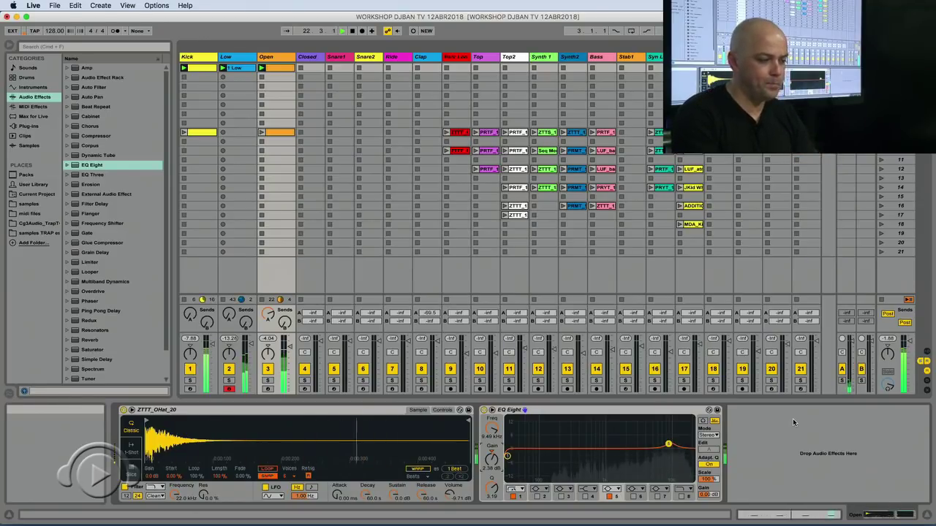
Arm the Closed track and record a closed hi-hat clip into its first slot
click(310, 56)
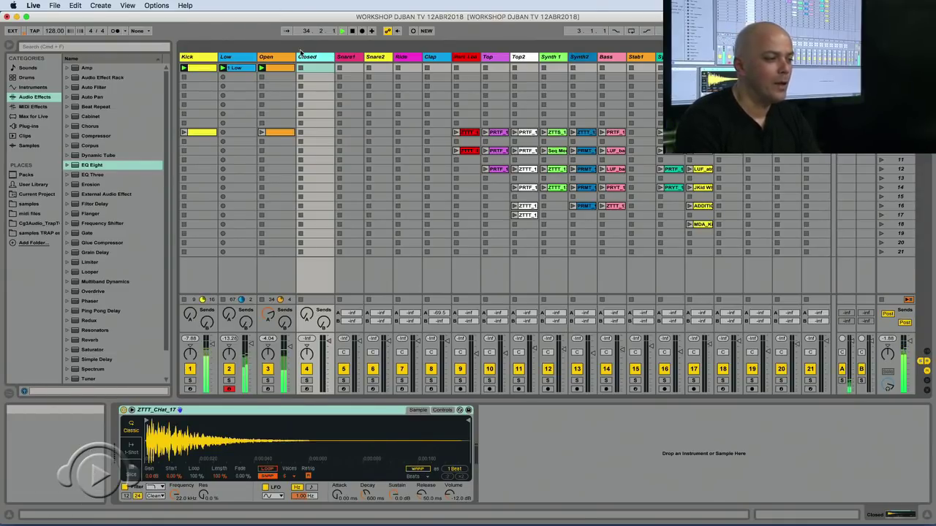
click(306, 389)
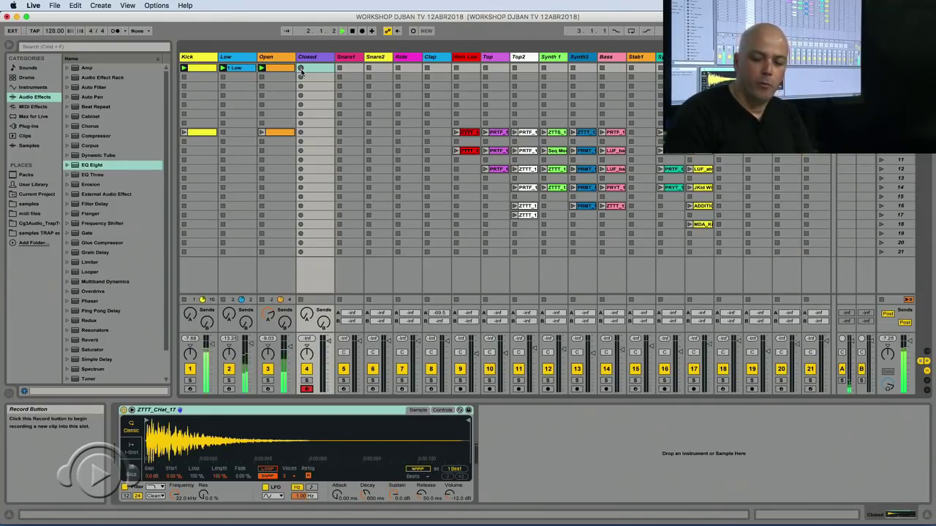
click(300, 68)
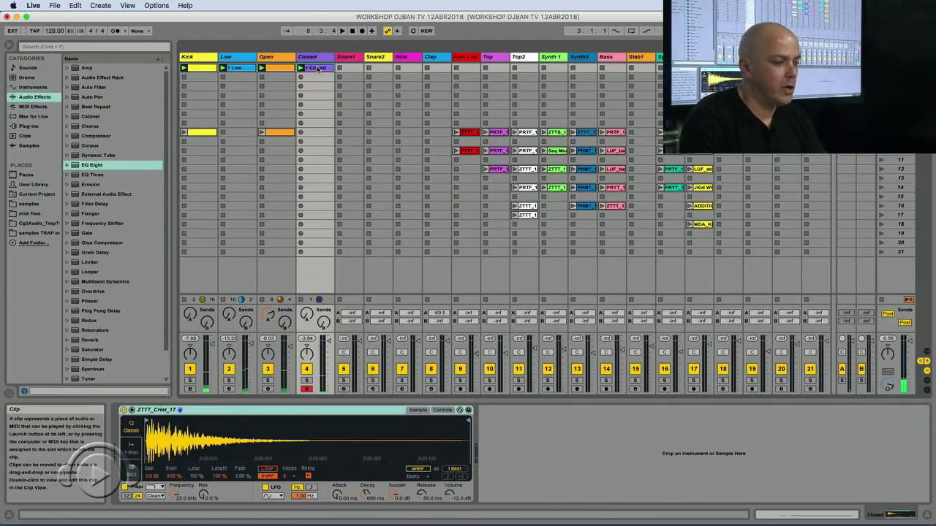
Set the Closed clip's loop to one bar from 4.1.1 to 5.1.1 and start playback
click(317, 69)
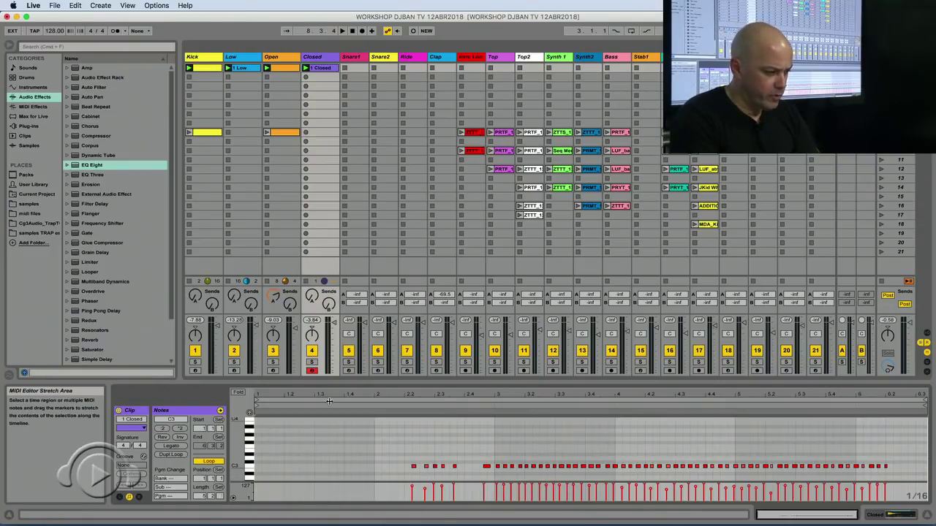
drag(255, 399, 616, 401)
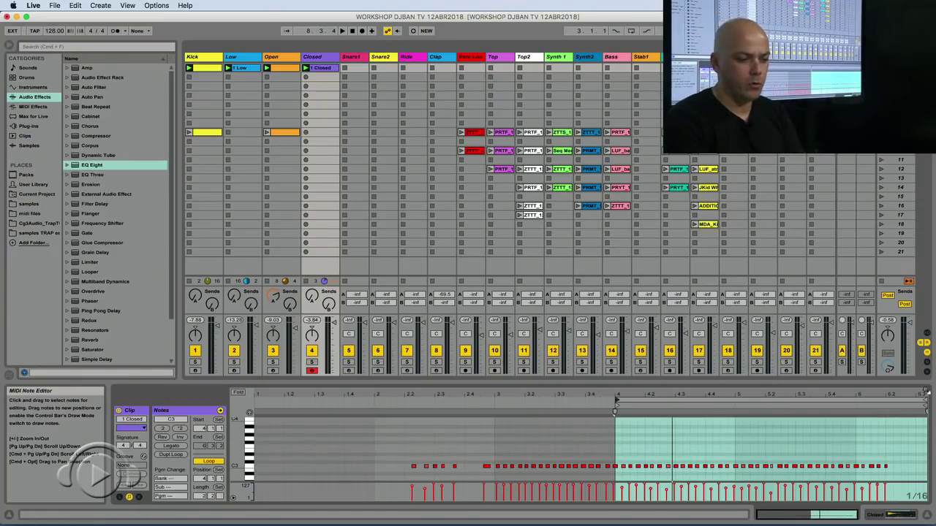
drag(925, 401, 734, 408)
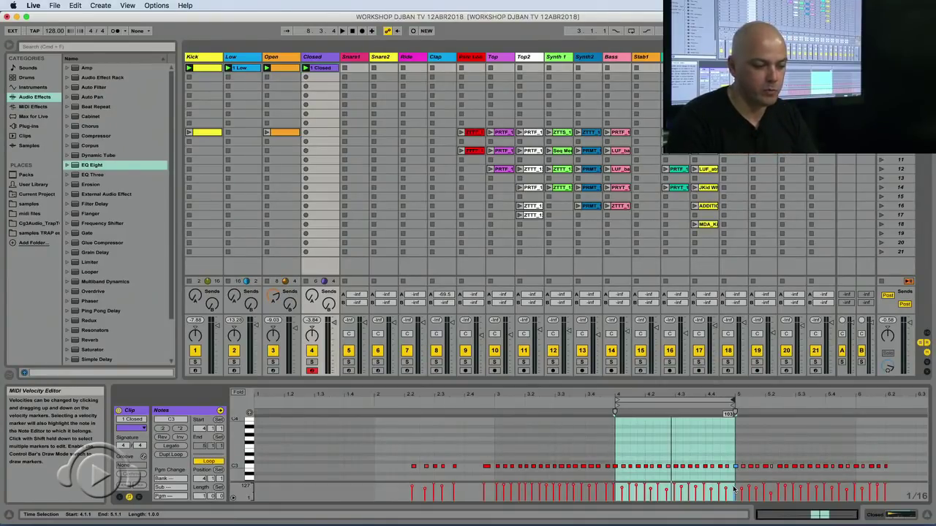
key(space)
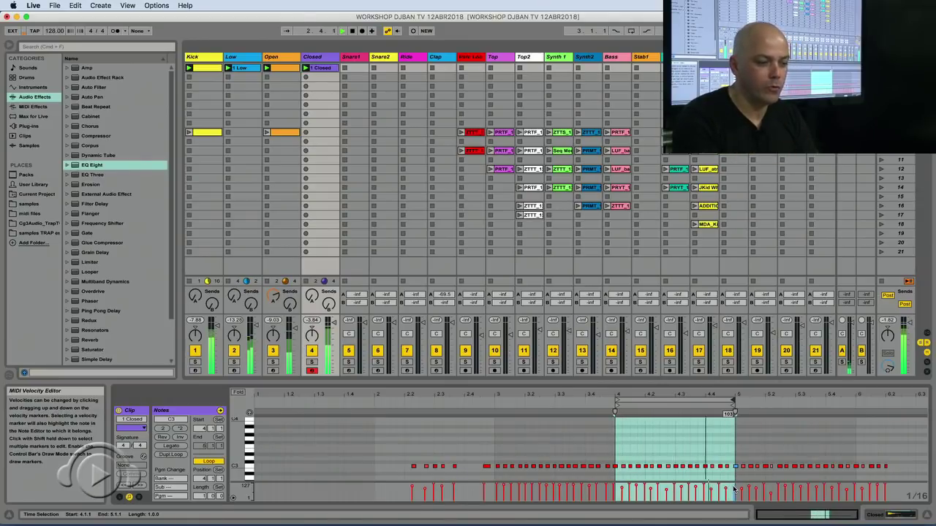
Shorten the Closed clip's loop to the two beats from 4.3 to 5
drag(612, 453, 735, 471)
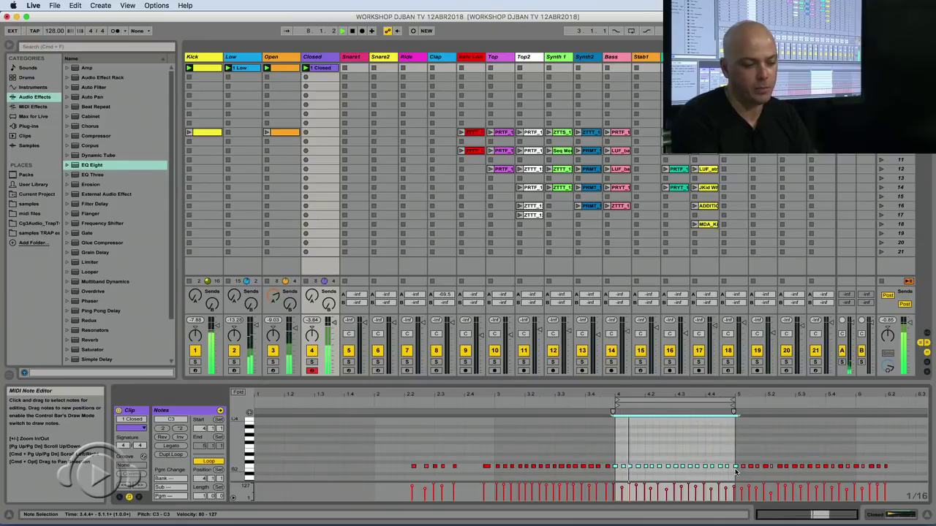
drag(613, 410, 676, 401)
drag(825, 515, 829, 517)
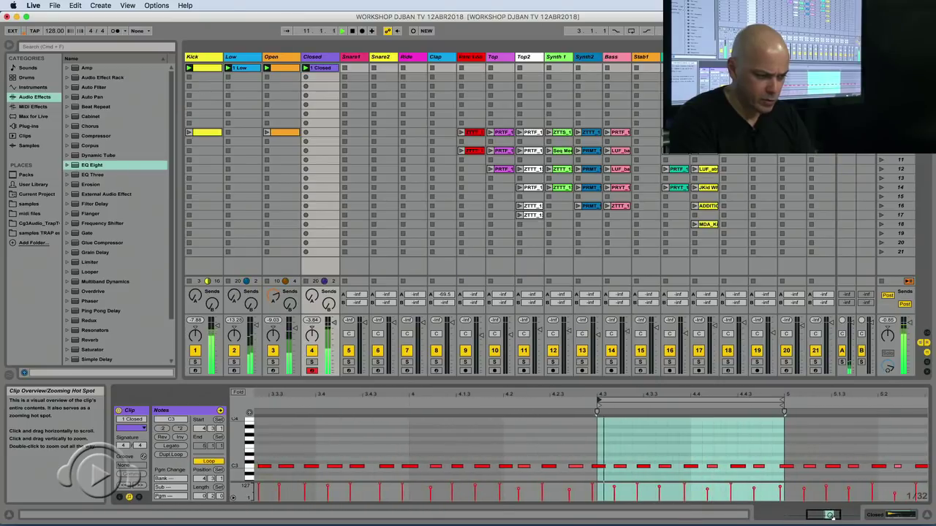
Delete the note just past the Closed clip's loop end and quantize the looped notes' starts to 1/16 at 68 %
click(787, 467)
key(Delete)
drag(780, 462, 588, 473)
right_click(595, 470)
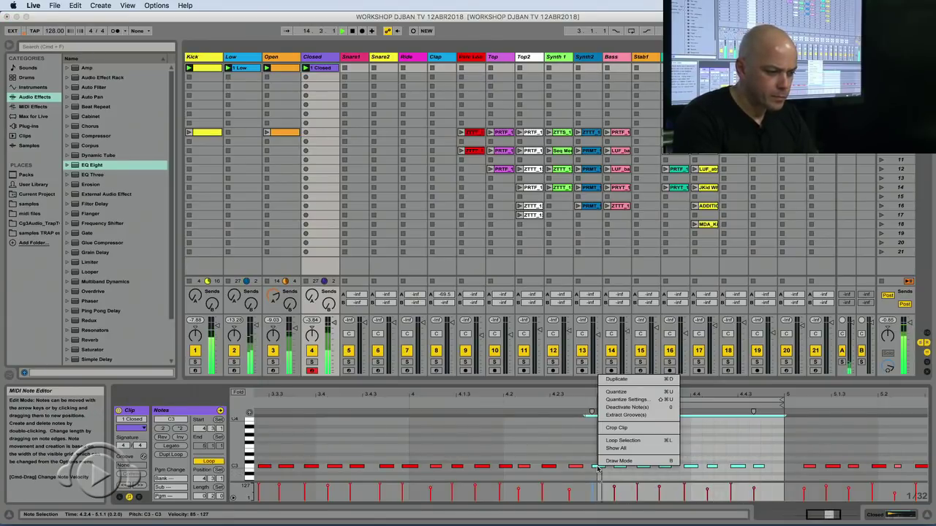
click(623, 399)
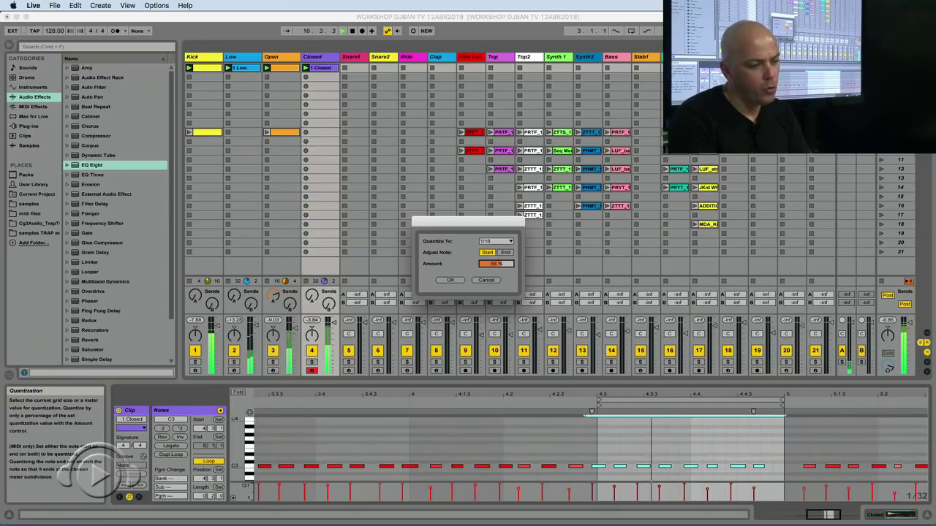
click(449, 281)
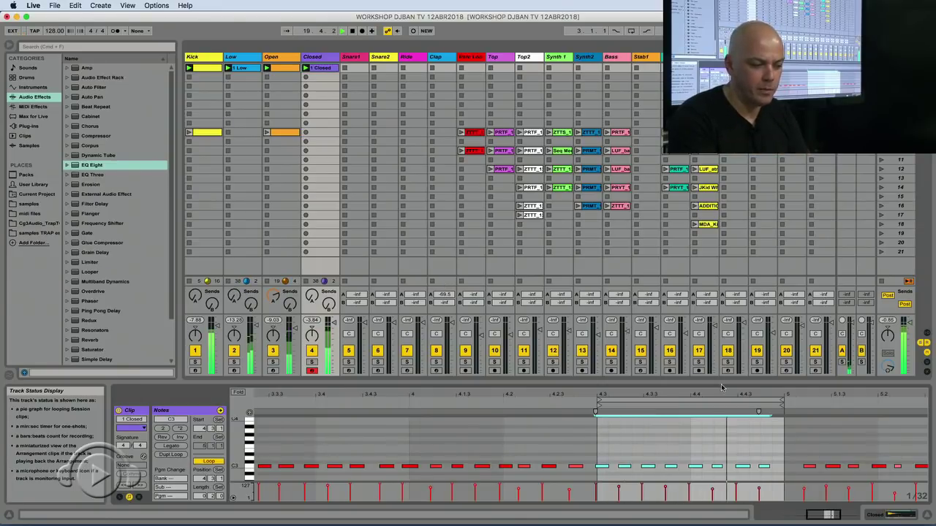
Set the Closed clip's note velocities to 57 at 4.3.1 and 69 at 4.3.4
click(604, 466)
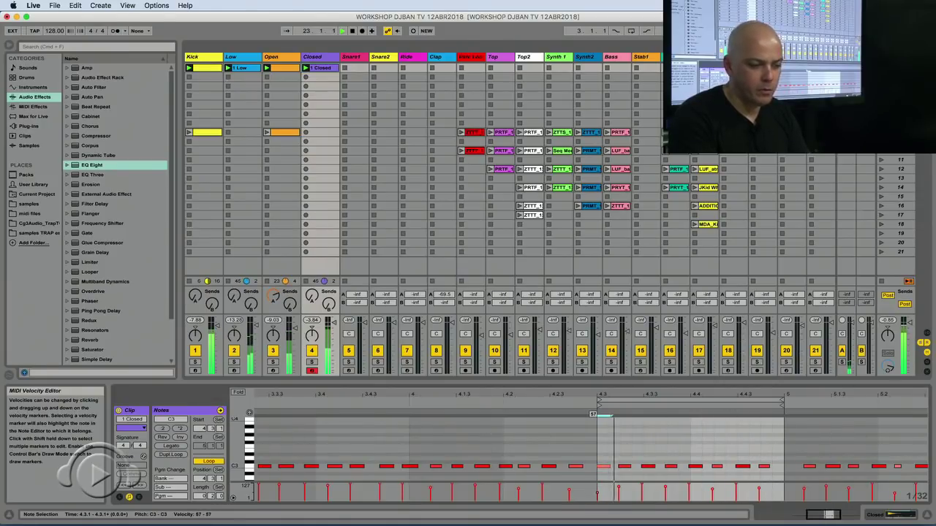
click(666, 489)
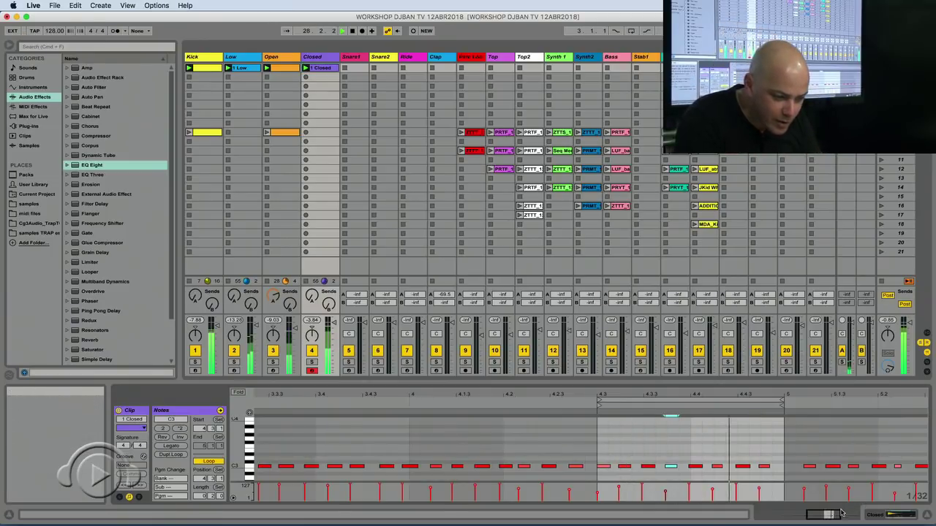
mouse_move(827, 515)
mouse_down()
mouse_move(828, 525)
mouse_move(828, 517)
mouse_up()
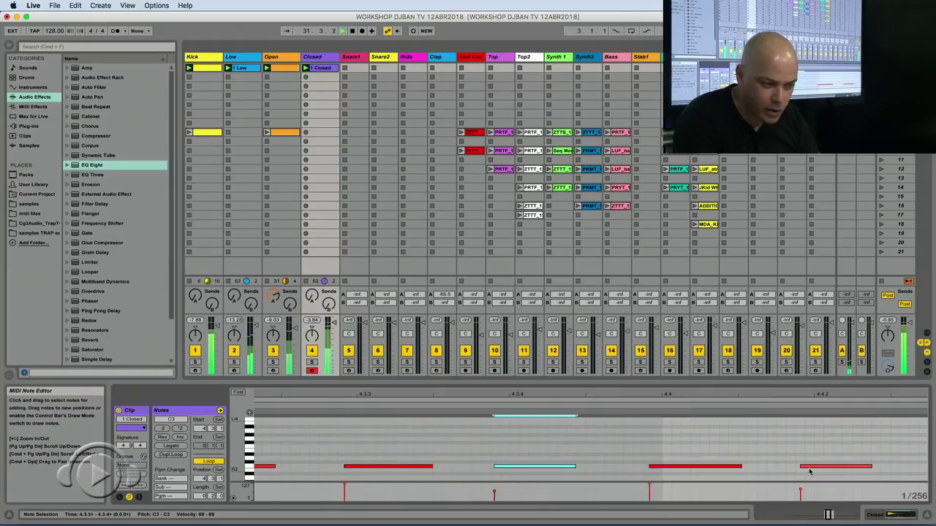
drag(828, 517, 827, 509)
Quantize the Closed clip's looped notes again to 1/16 with an amount of 32 %
drag(653, 451, 481, 468)
right_click(511, 468)
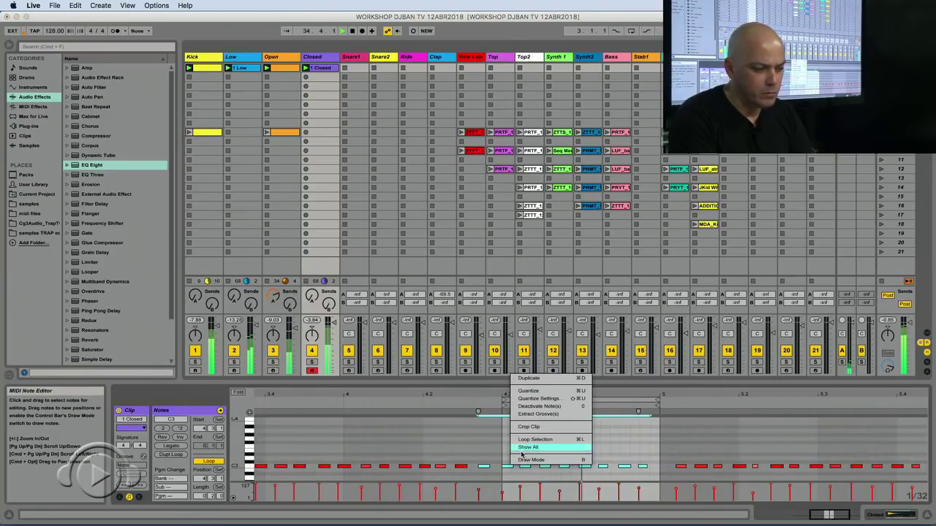
click(544, 400)
drag(500, 266, 500, 294)
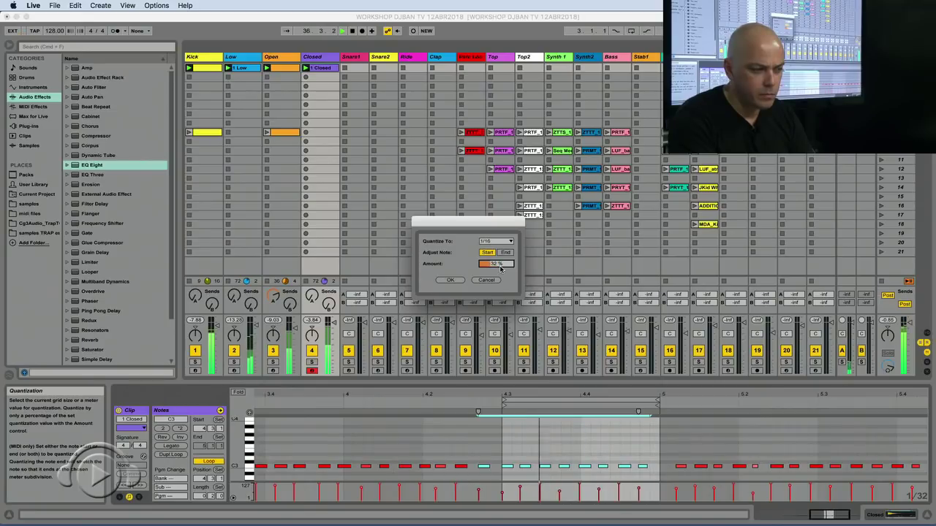
click(451, 280)
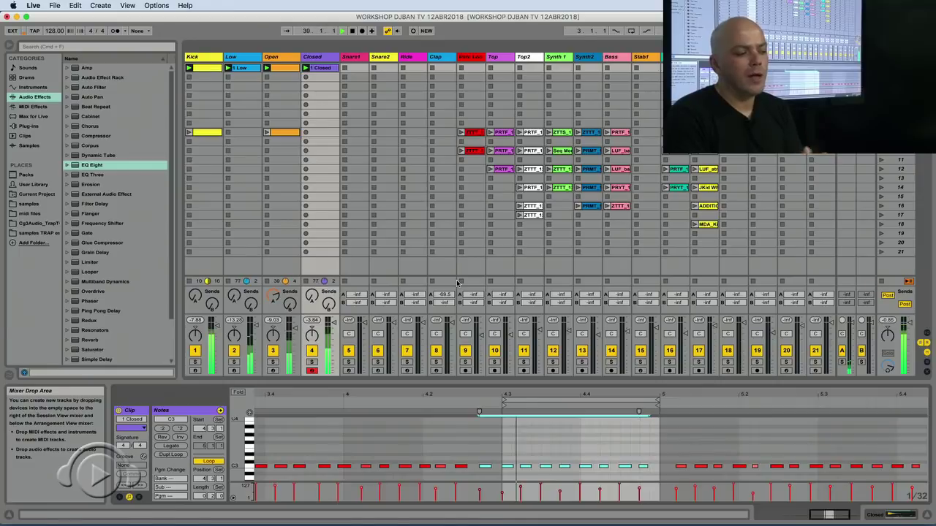
Tighten the Closed hi-hat's amp envelope to 122 ms decay, -24 dB sustain and 133 ms release
double_click(322, 58)
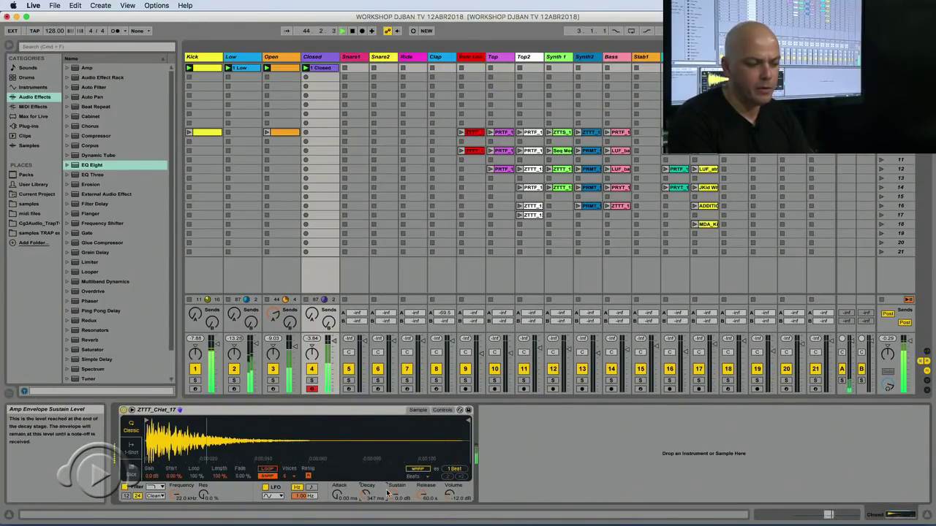
key(space)
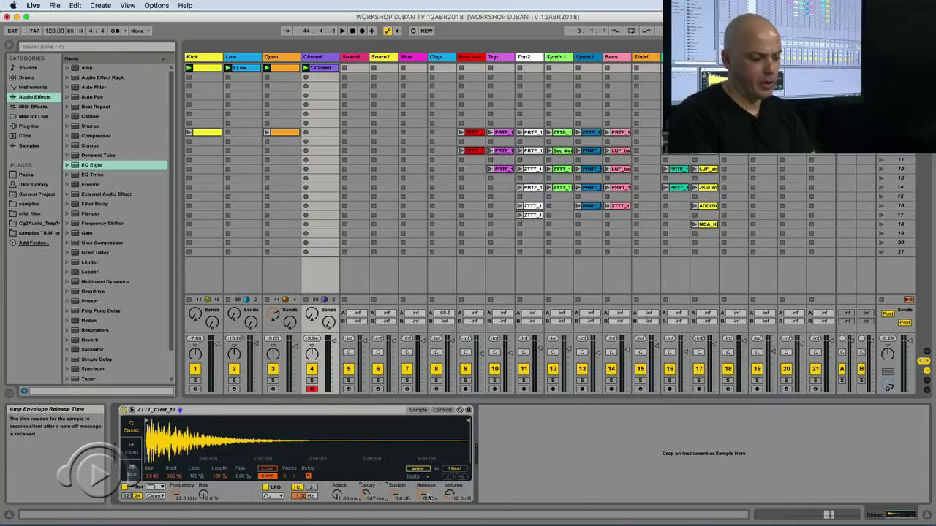
key(space)
drag(396, 495, 421, 522)
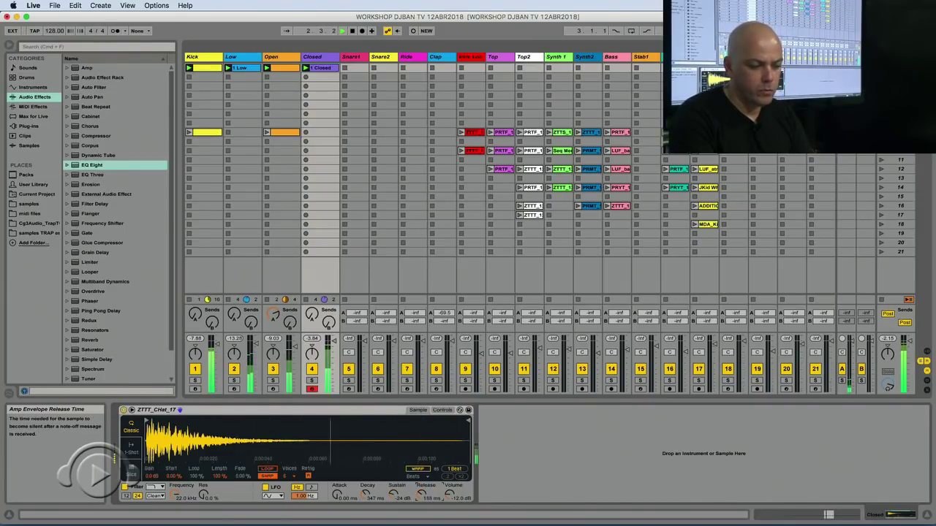
drag(366, 495, 366, 504)
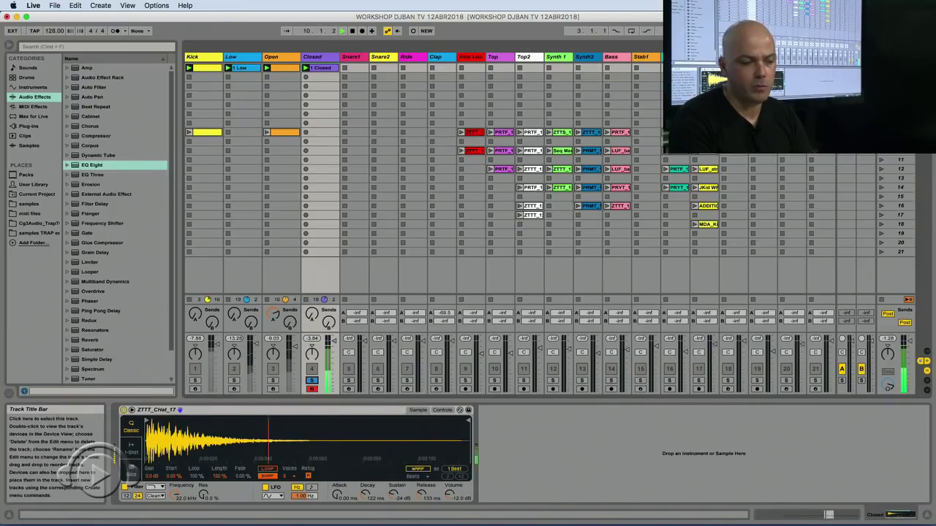
Open the TrueVerb plug-in windows on return tracks A and B side by side to compare them, then close B's
double_click(846, 57)
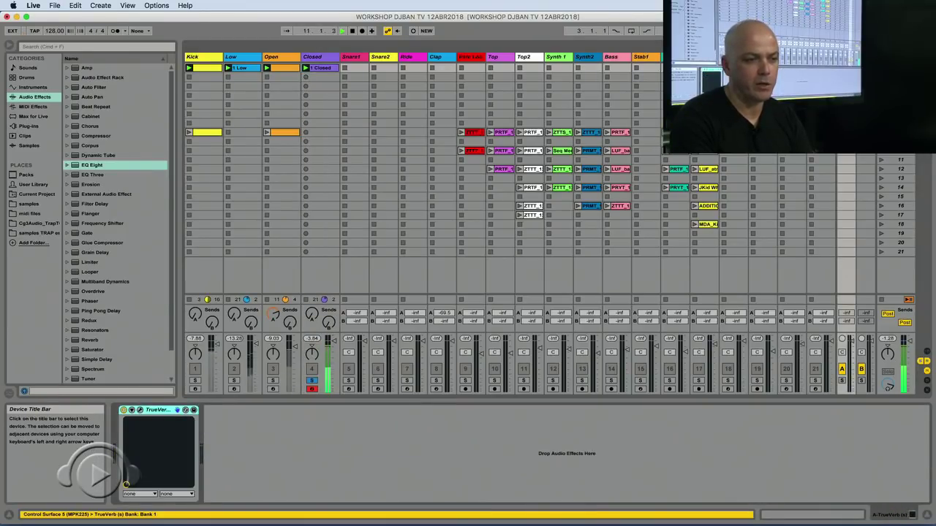
click(141, 410)
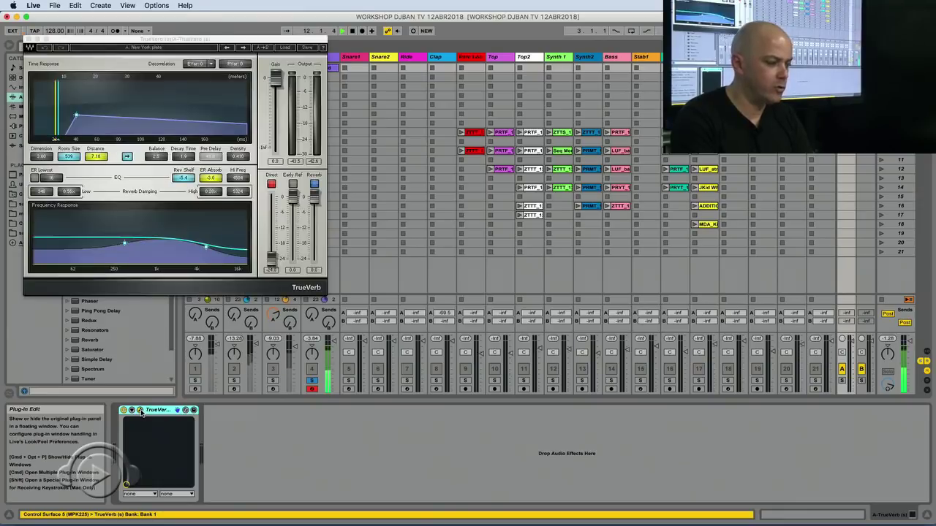
click(865, 57)
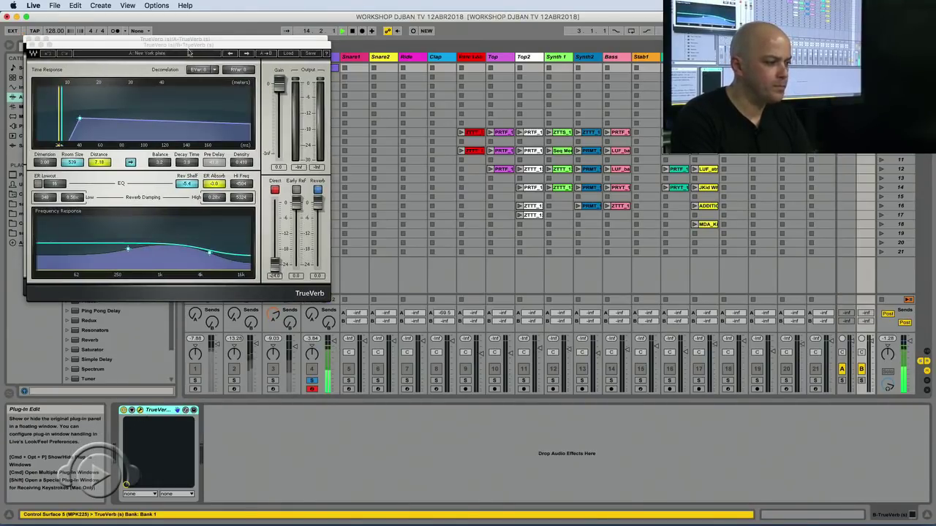
click(141, 411)
drag(408, 76, 611, 83)
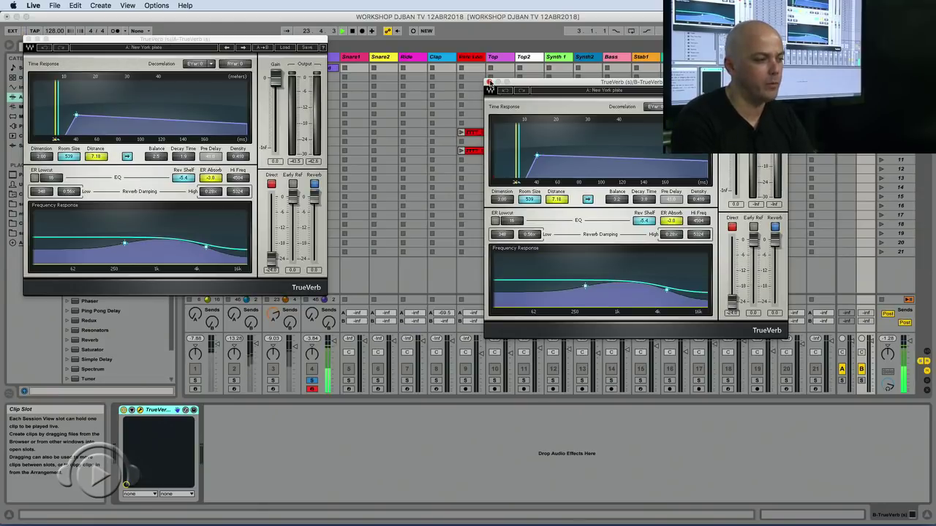
click(489, 81)
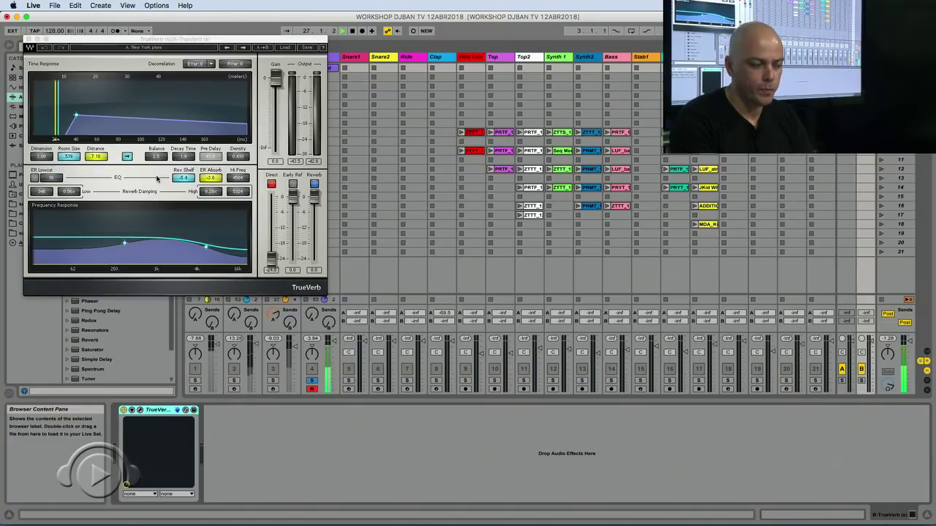
Send the Closed track moderately to return A's TrueVerb, auditioning the return soloed with the Direct level at -24.0, and close the plug-in window
mouse_move(271, 259)
mouse_down()
mouse_move(271, 197)
mouse_move(272, 260)
mouse_up()
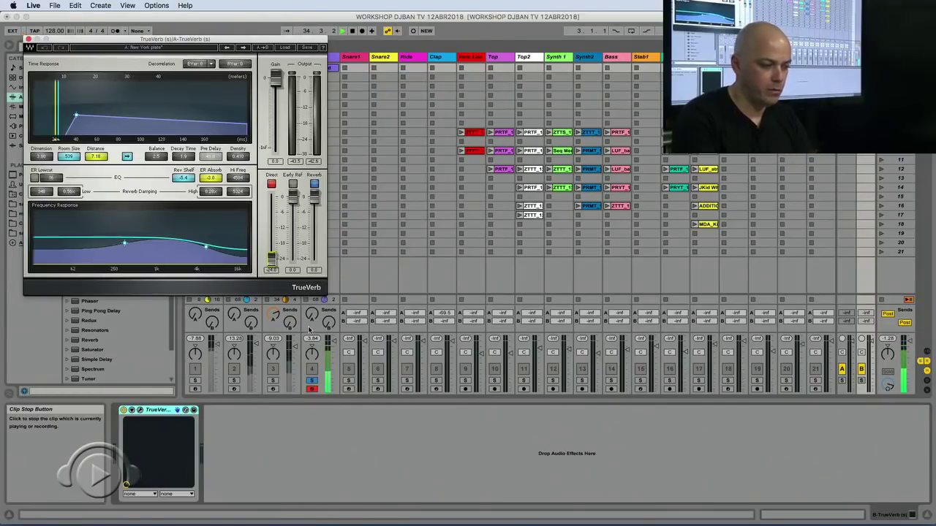
drag(311, 316, 311, 242)
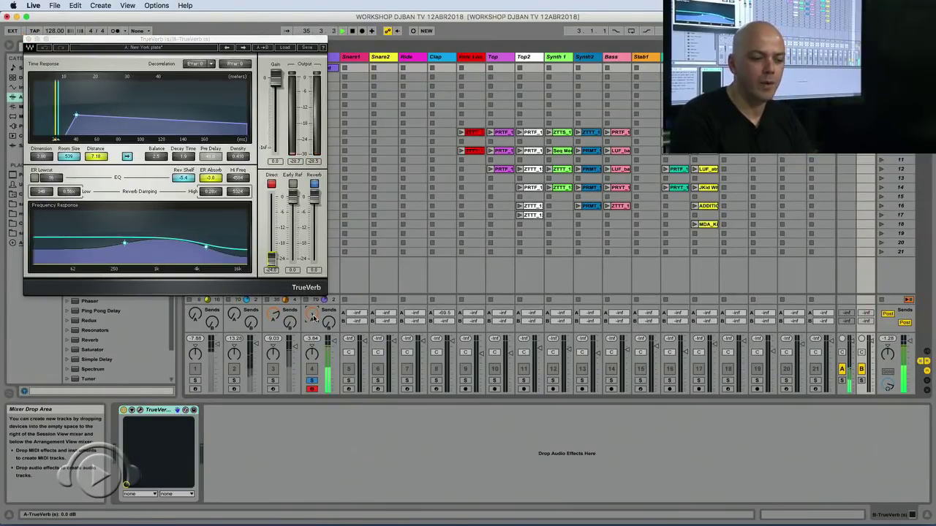
click(842, 381)
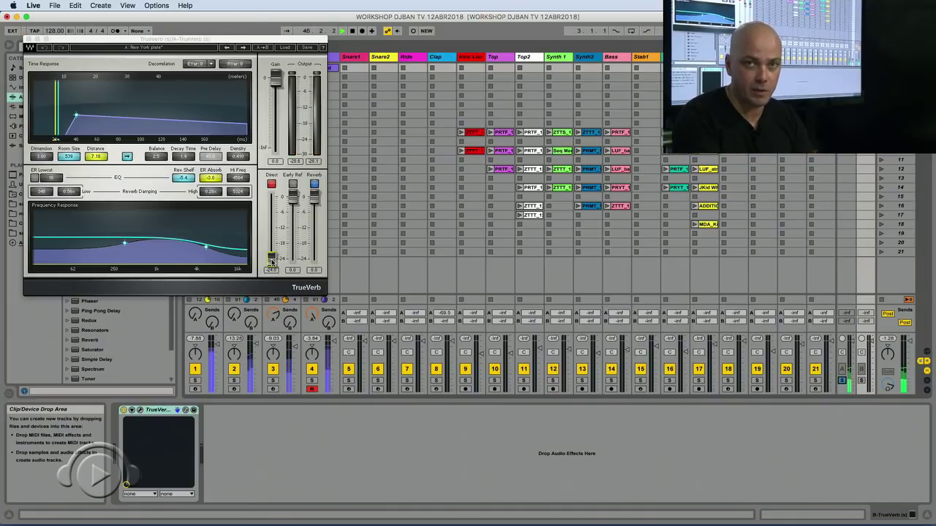
mouse_move(271, 261)
mouse_down()
mouse_move(271, 204)
mouse_move(271, 259)
mouse_up()
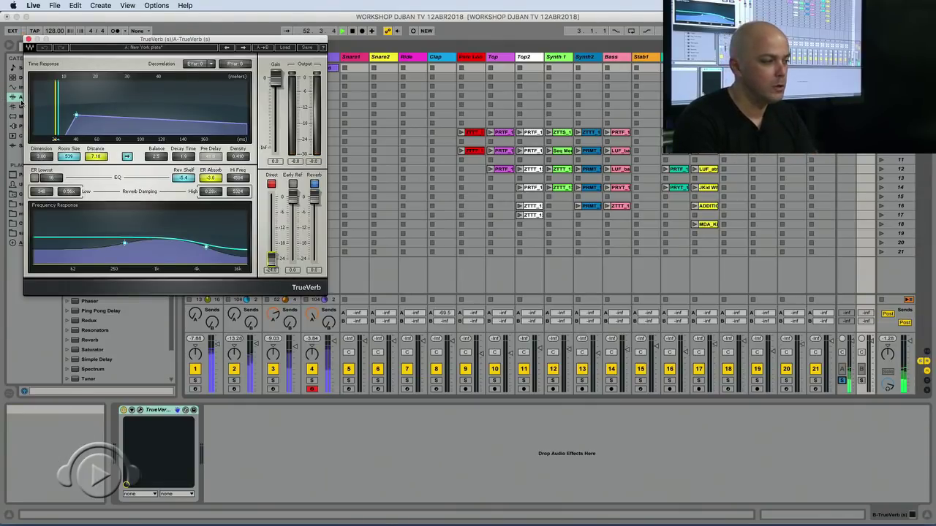
click(27, 38)
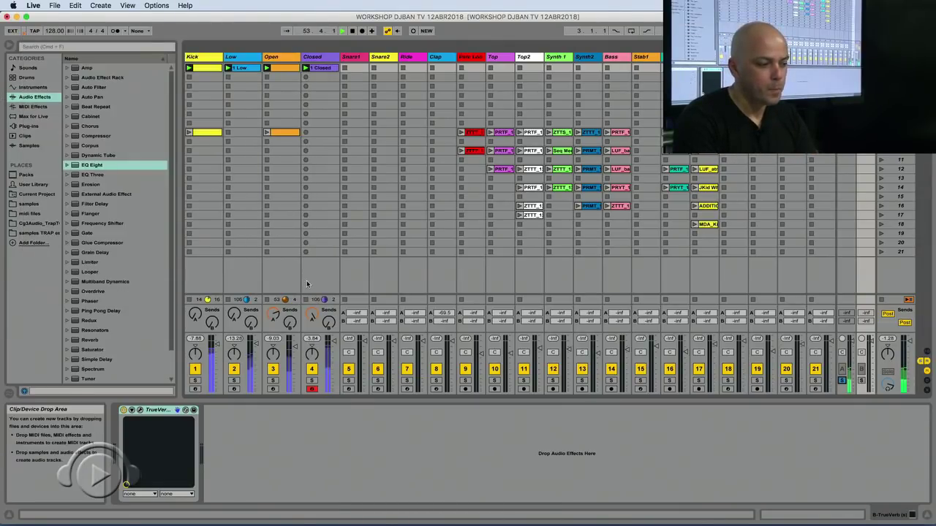
drag(313, 316, 312, 340)
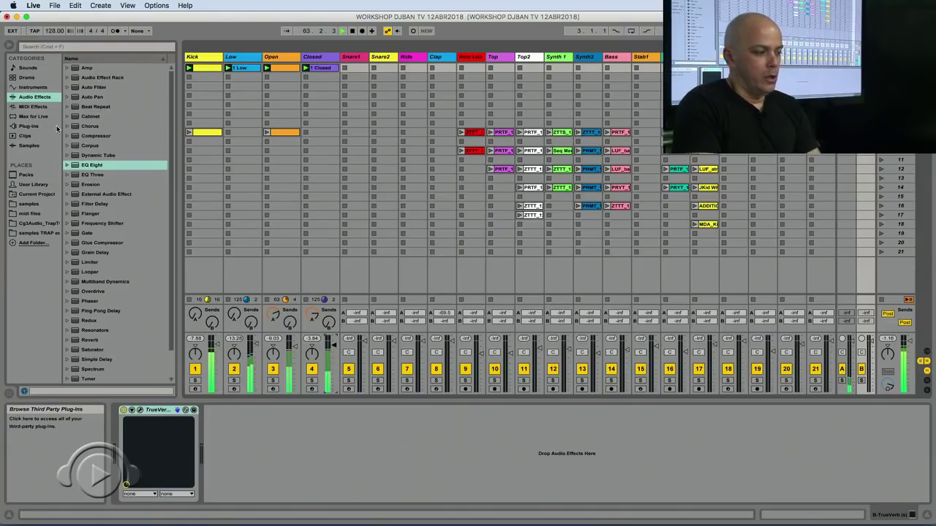
Add a Compressor to the Closed track, unfold its extra controls and enable the sidechain
click(91, 135)
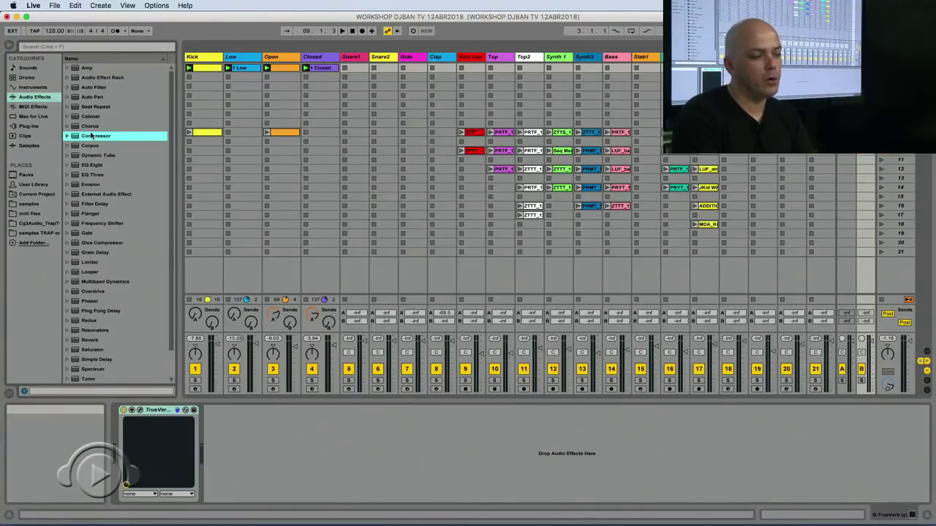
drag(319, 91, 316, 56)
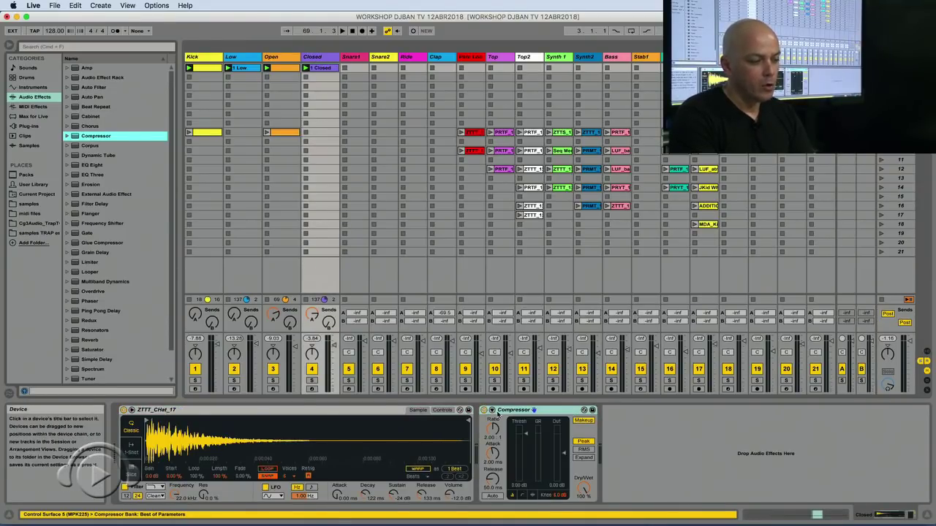
click(492, 411)
click(492, 411)
click(493, 411)
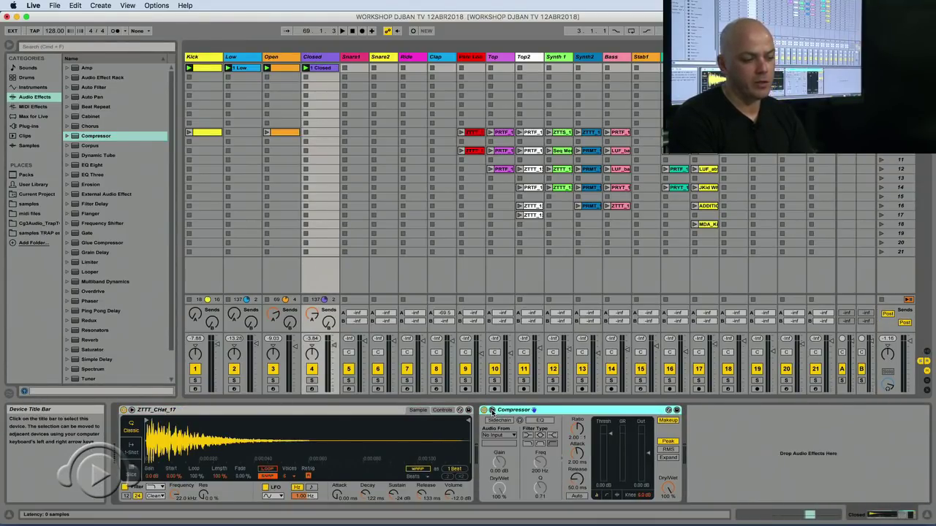
click(504, 422)
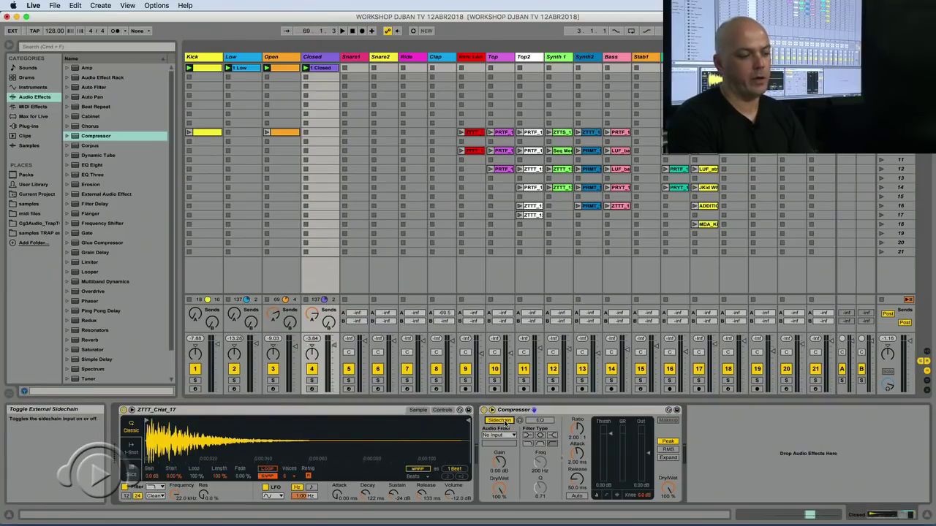
Choose the Kick track as the audio source of the Closed Compressor's sidechain
key(space)
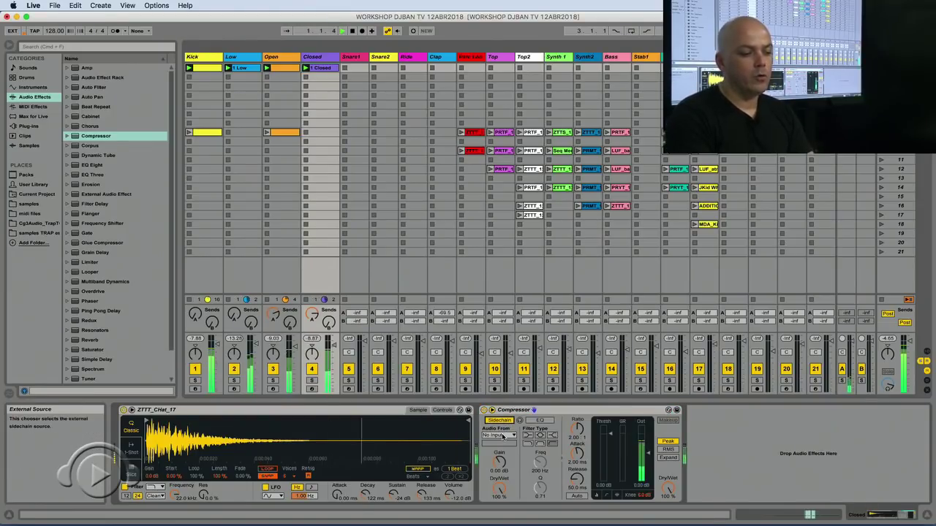
click(499, 435)
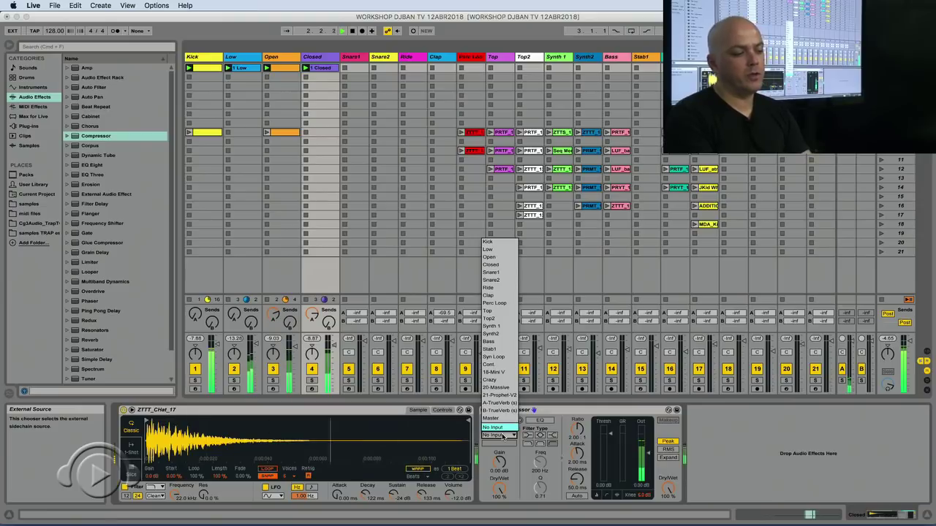
click(728, 482)
key(space)
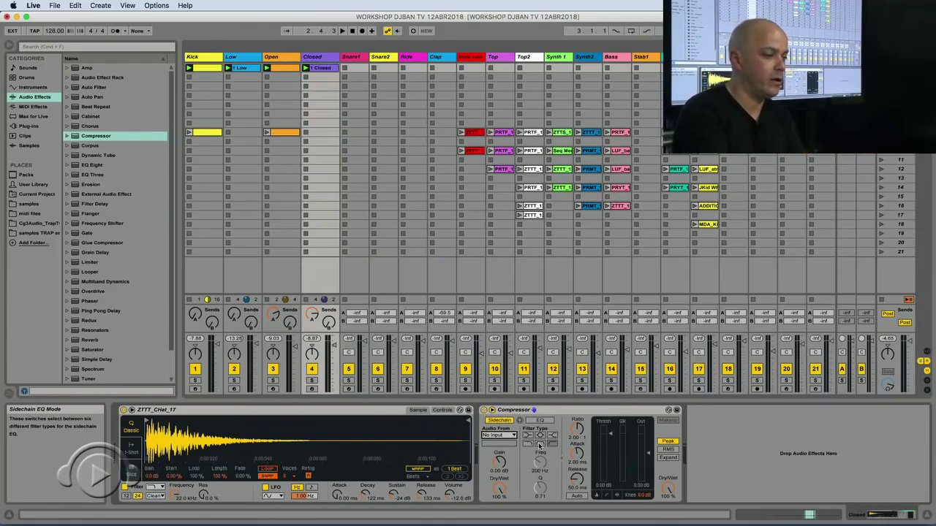
click(515, 436)
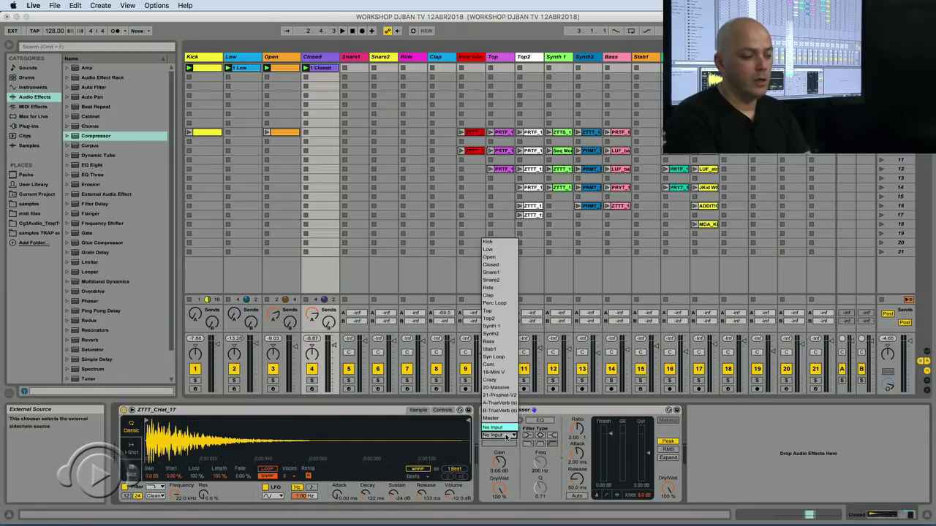
click(494, 242)
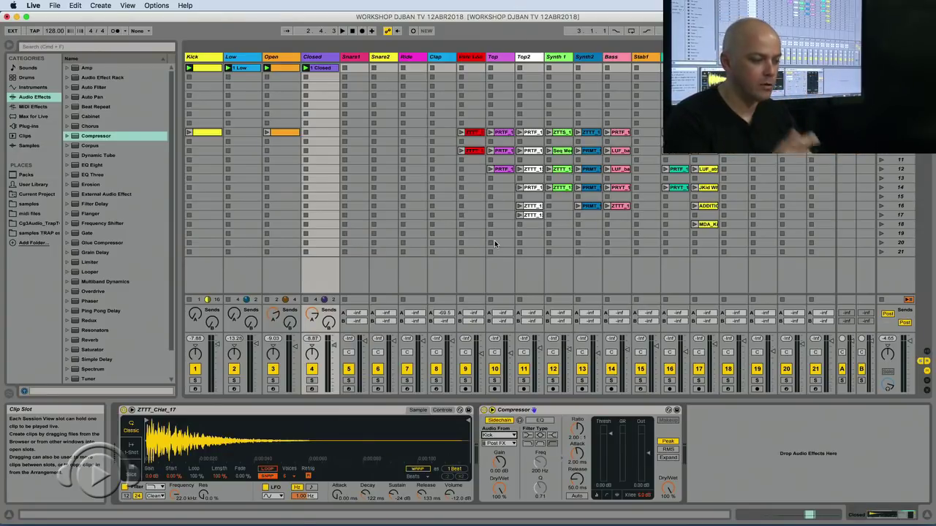
Play the groove with Low and Open muted and set the Closed Compressor's threshold to -24.7 dB and ratio to 2.33:1
key(space)
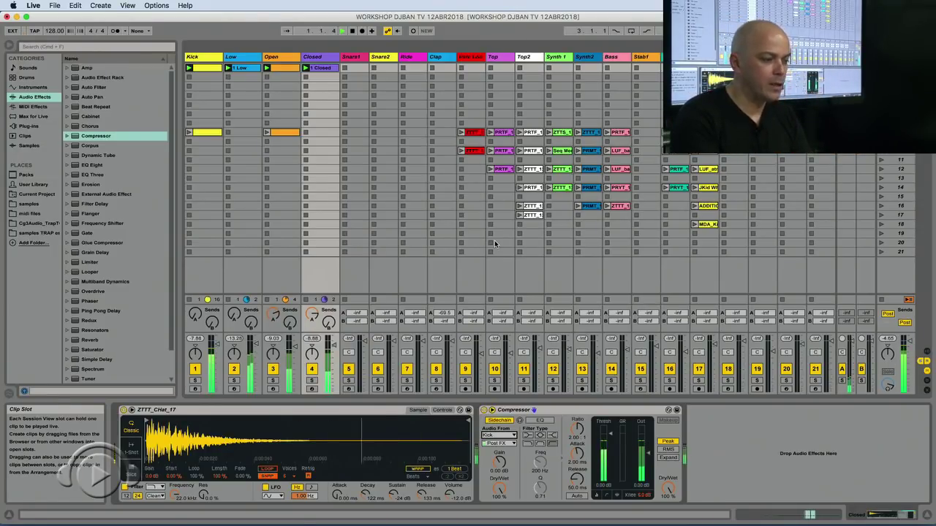
click(273, 369)
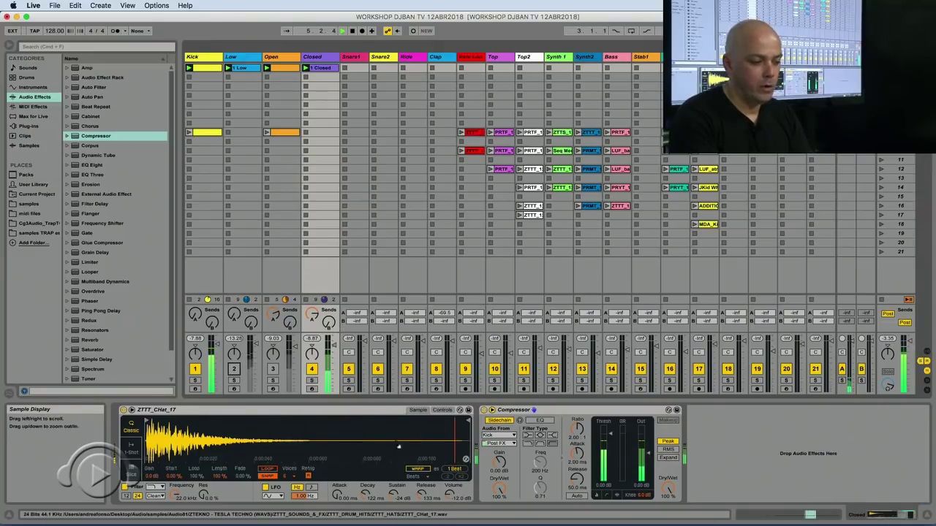
click(503, 436)
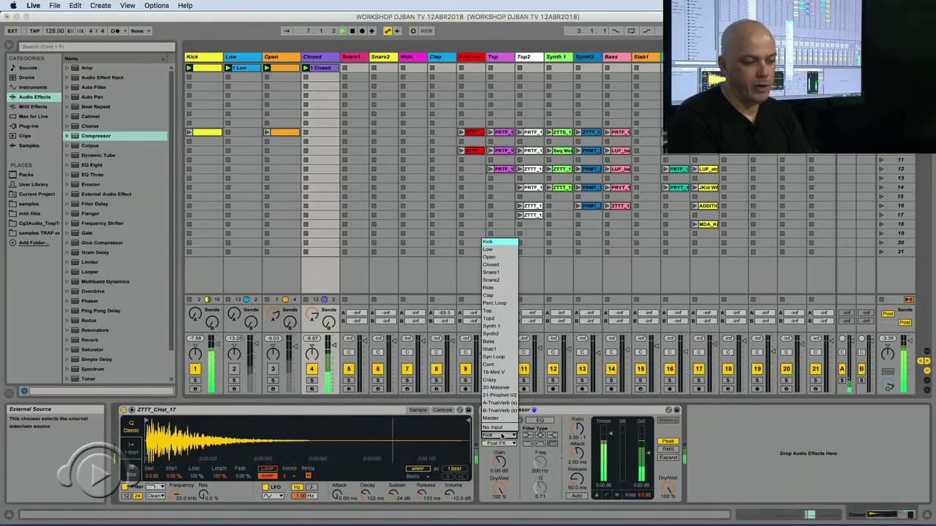
click(502, 243)
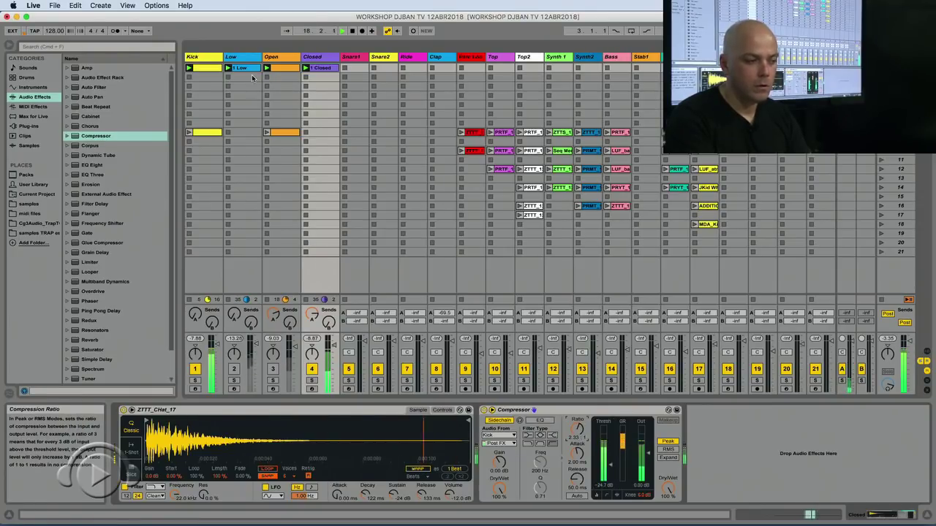
Open the Closed clip and nudge the timing of its C3 note at 4.4.1
double_click(322, 68)
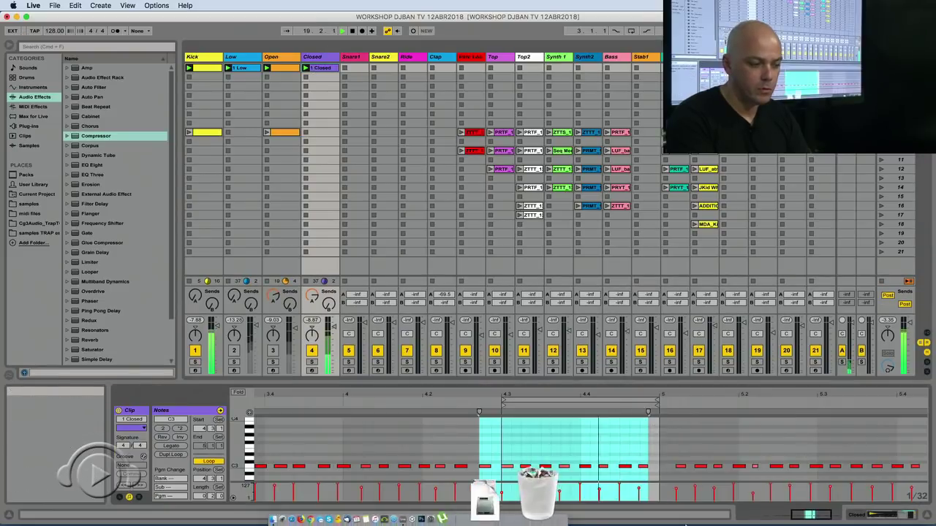
click(585, 467)
drag(584, 466, 586, 467)
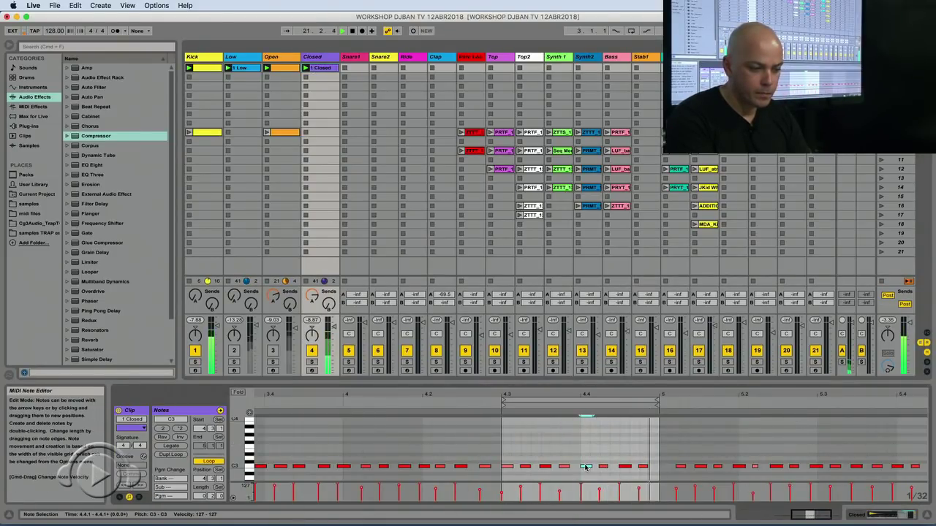
drag(586, 466, 585, 466)
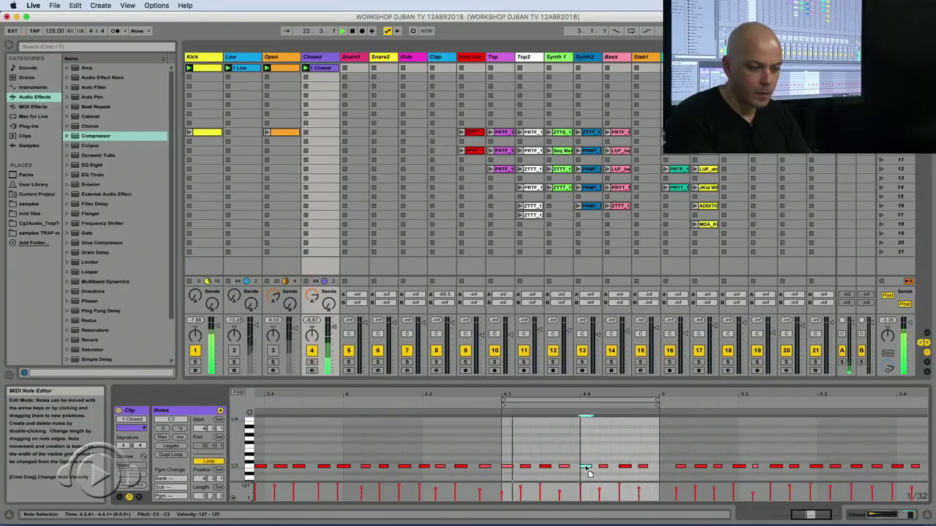
drag(586, 466, 587, 468)
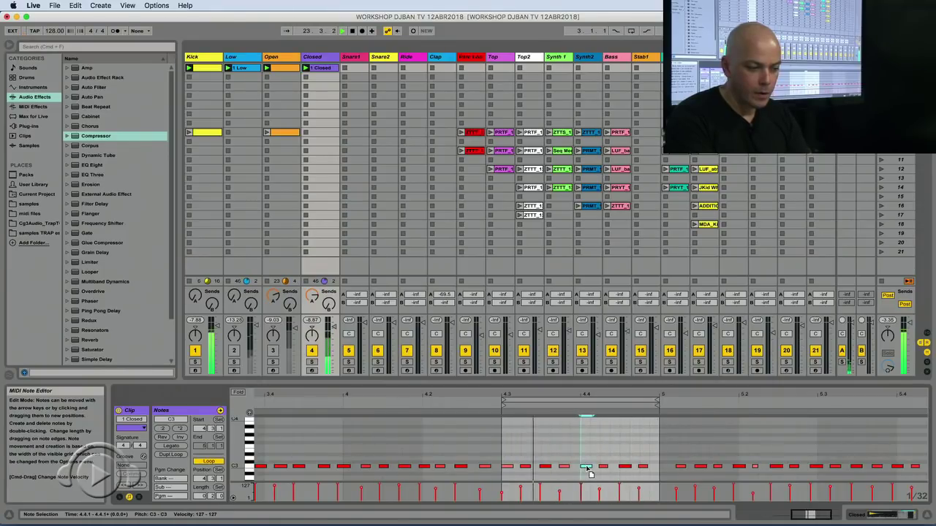
Set the Closed Compressor to 4.34:1 ratio, 0.06 ms attack and 17.5 ms release, comparing the sound with the sidechain off and on
double_click(316, 59)
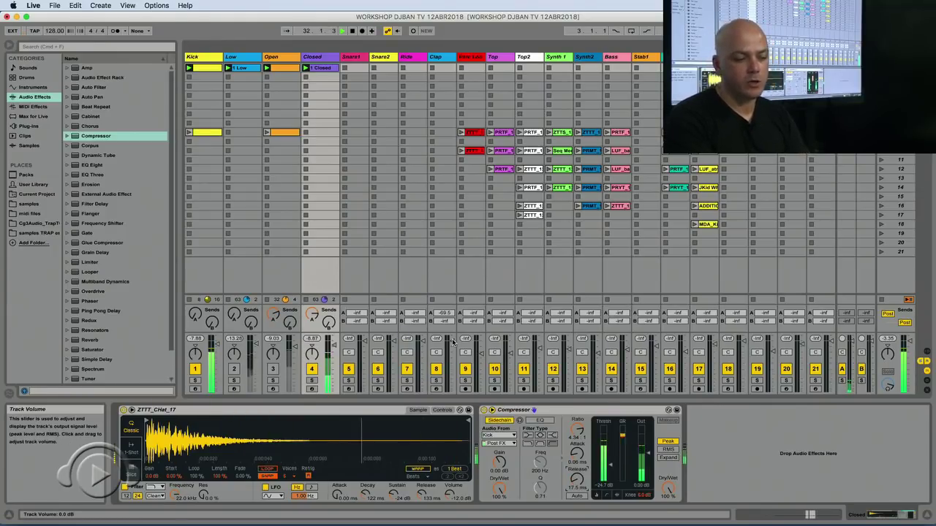
click(503, 423)
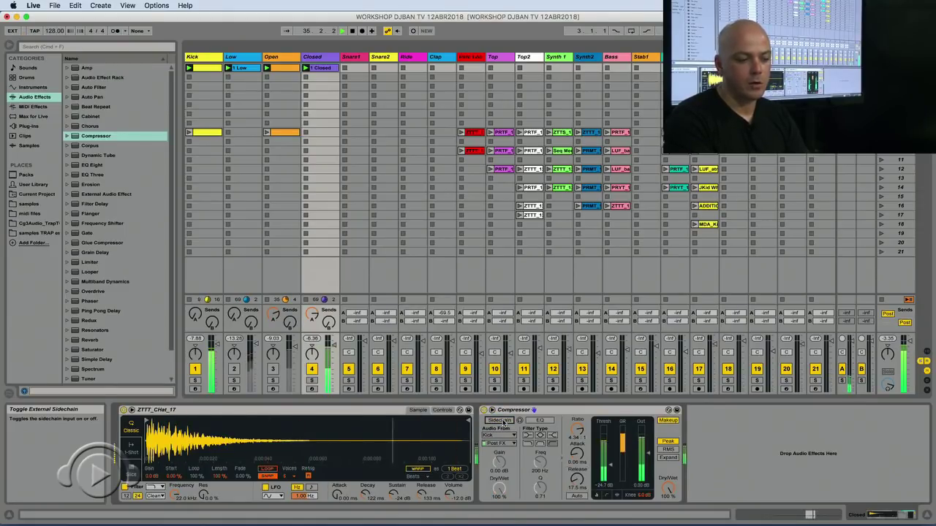
click(504, 423)
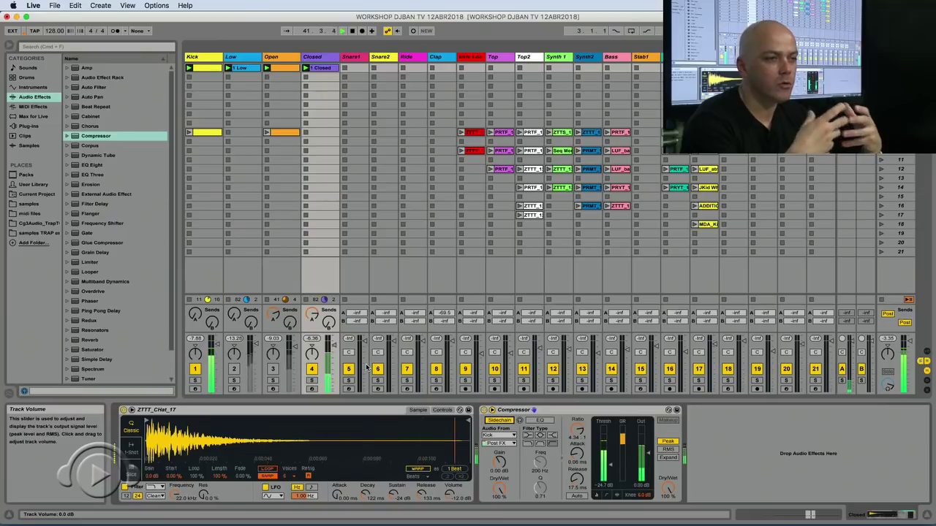
Unmute the Open and Low tracks and lower the Closed track's volume to -6.4 dB
click(273, 369)
click(234, 369)
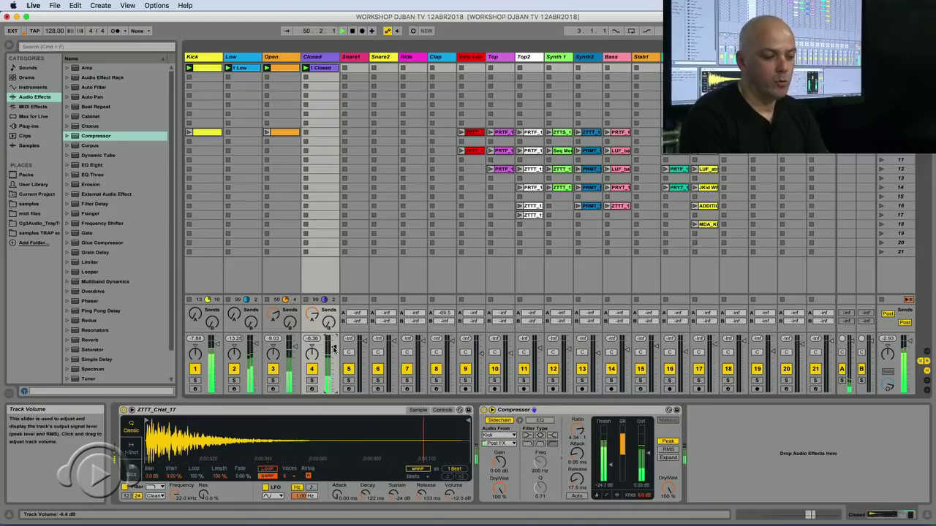
Add an EQ Eight after the Compressor on the Closed track
click(92, 174)
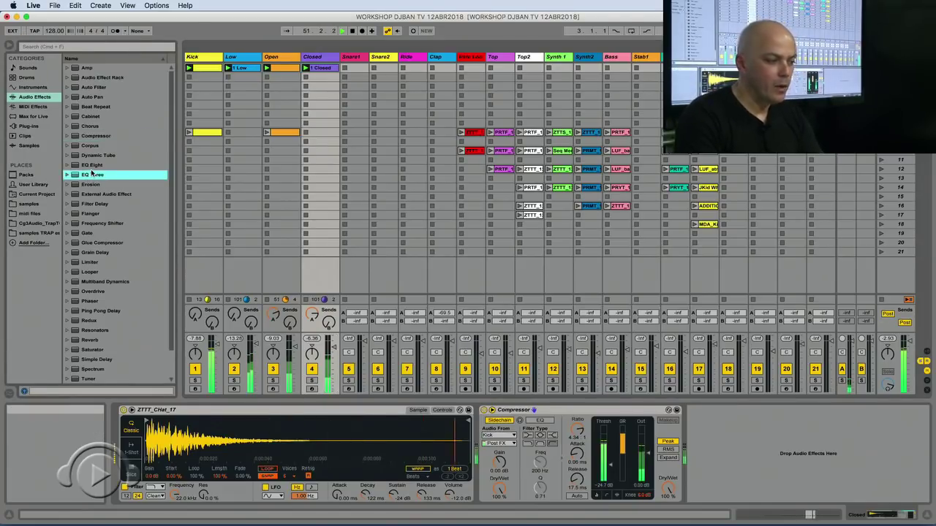
click(93, 166)
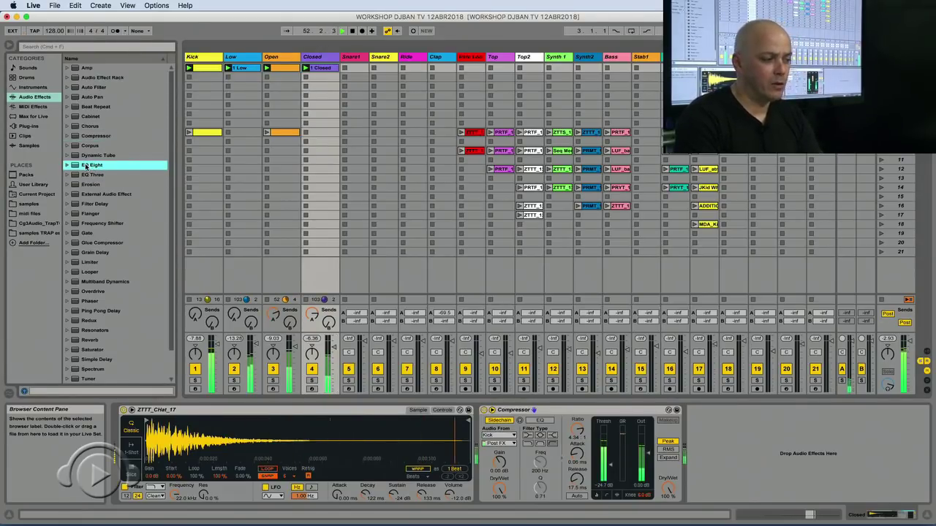
drag(314, 143, 316, 143)
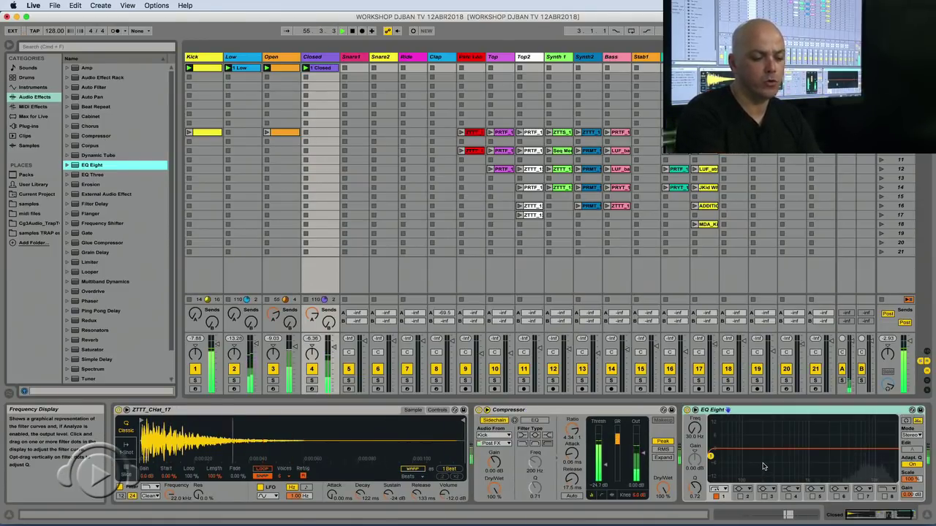
Boost the Closed track's highs in EQ Eight with a bell at 9.15 kHz, 3.10 dB gain and 2.94 Q
double_click(872, 448)
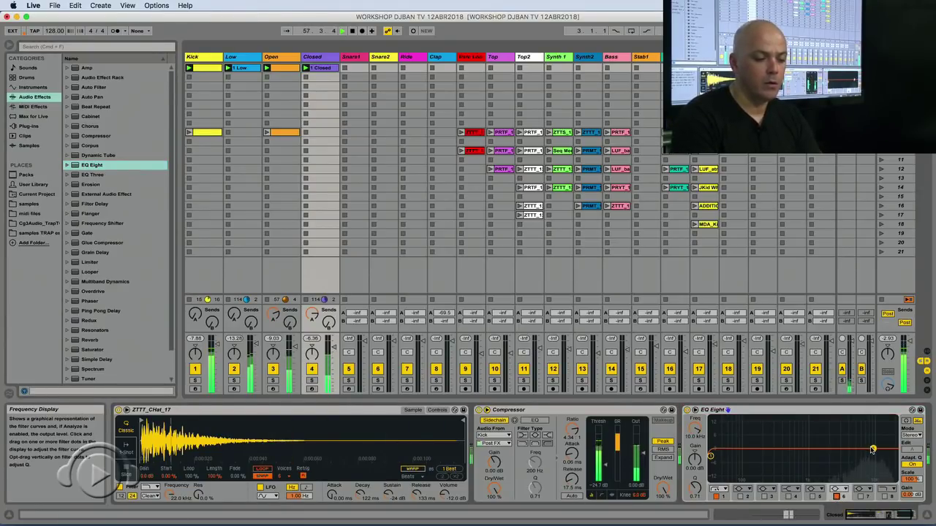
drag(873, 450, 869, 427)
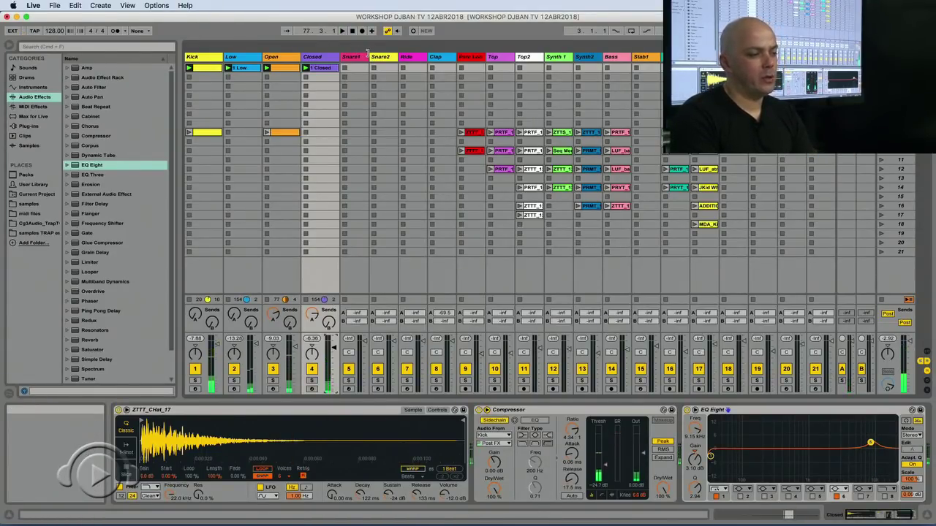
Widen the Snare1 and Snare2 tracks and arm Snare1 to audition its snare sample
click(367, 54)
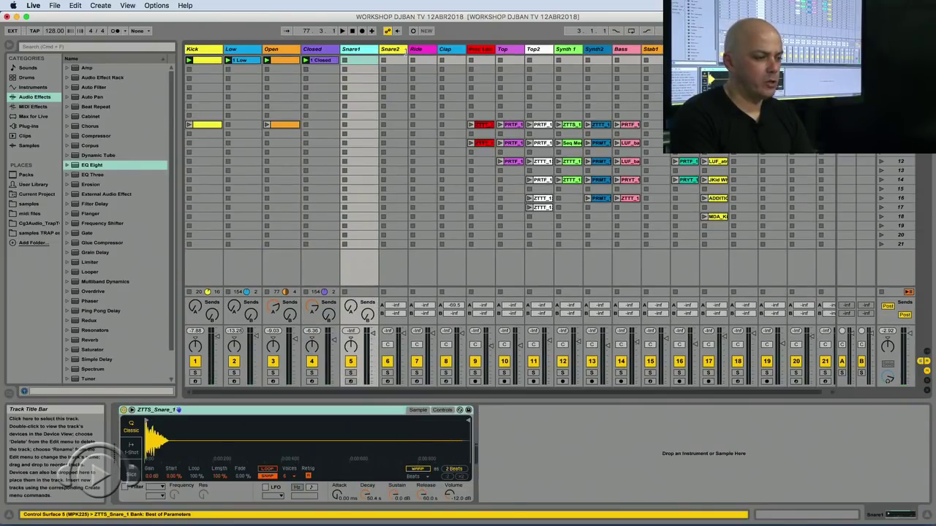
click(404, 48)
drag(406, 48, 412, 49)
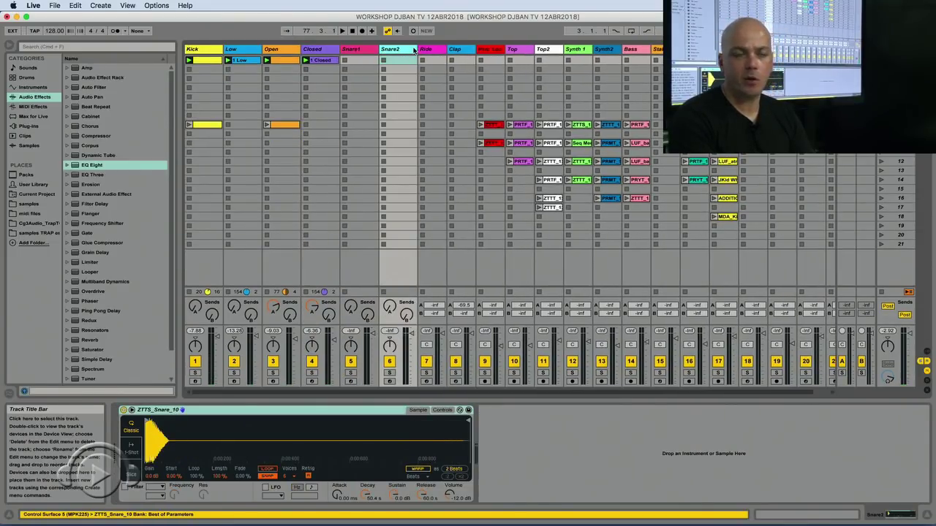
click(357, 49)
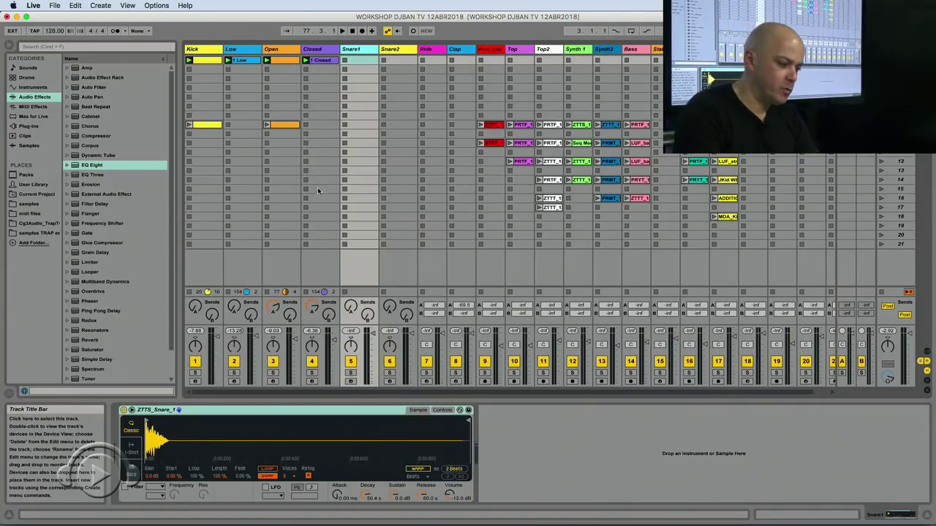
click(350, 382)
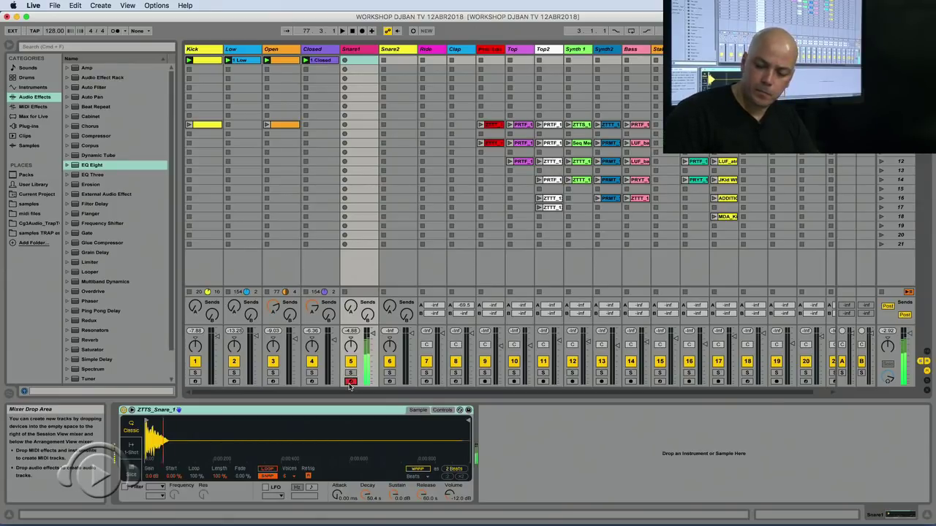
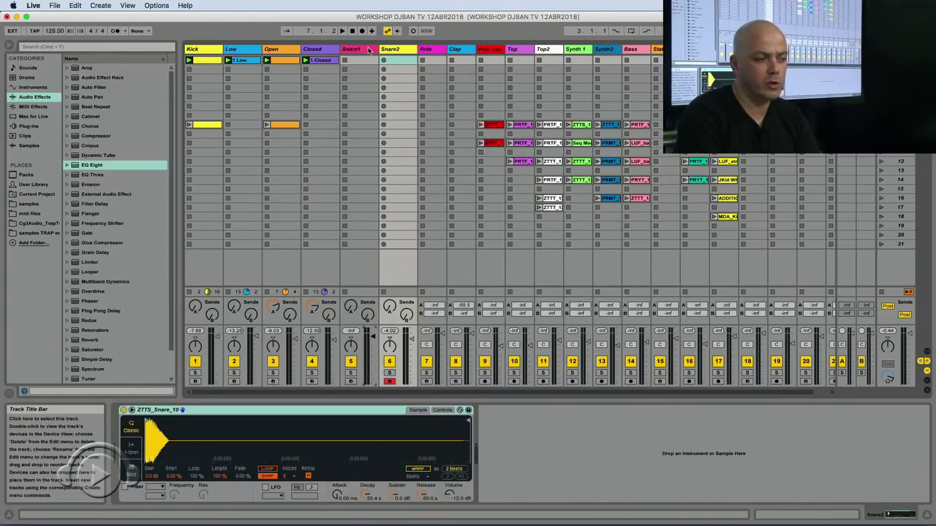
Select and arm the Snare1 track, then record a snare pattern into its first clip slot
click(368, 49)
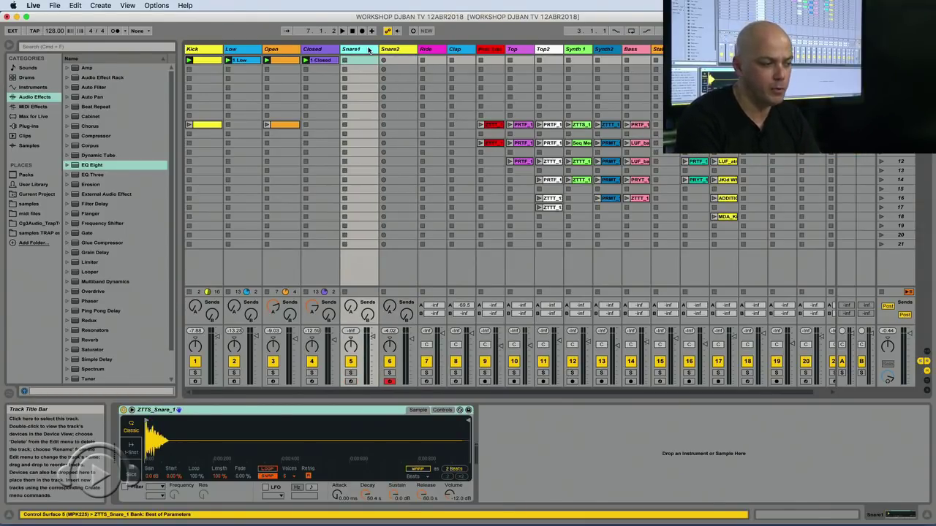
click(351, 381)
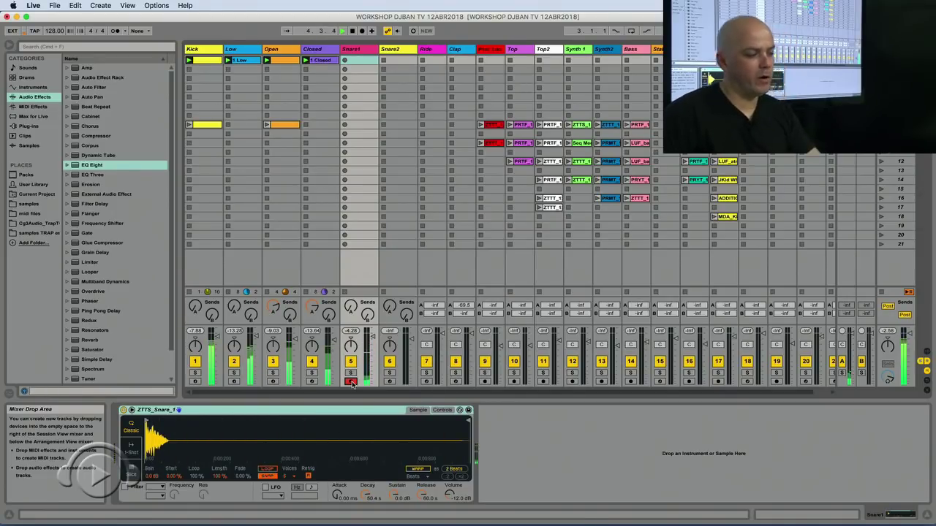
click(341, 69)
click(342, 58)
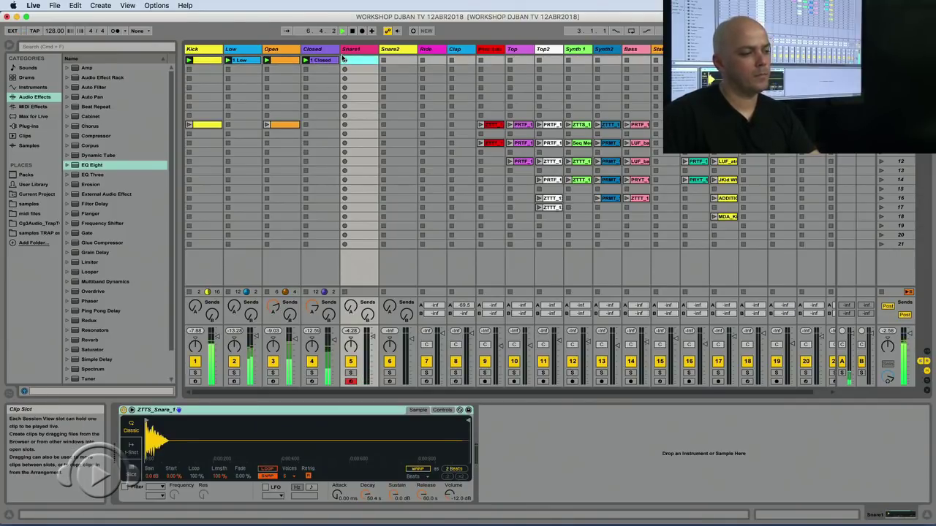
click(344, 60)
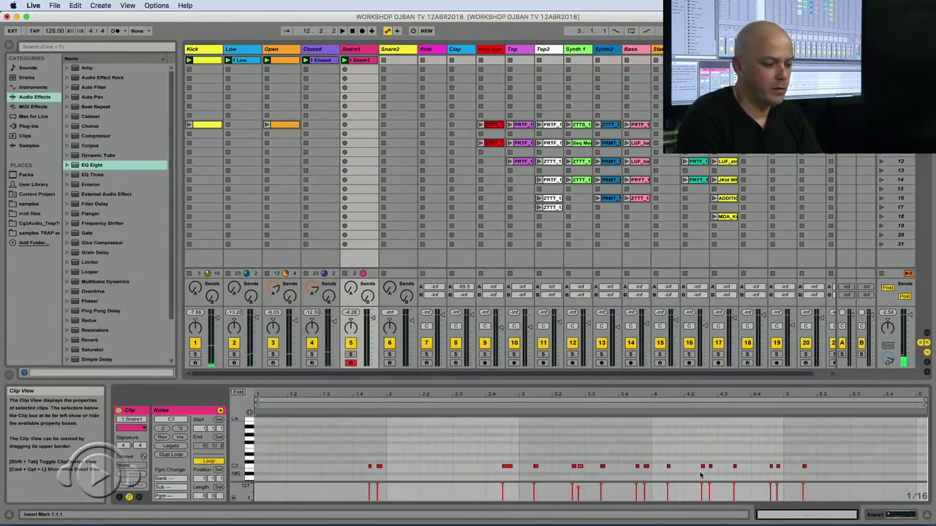
Trim the Snare1 clip's loop to run from 4.2.1 to 4.4.1, checking it in playback
drag(257, 406, 672, 418)
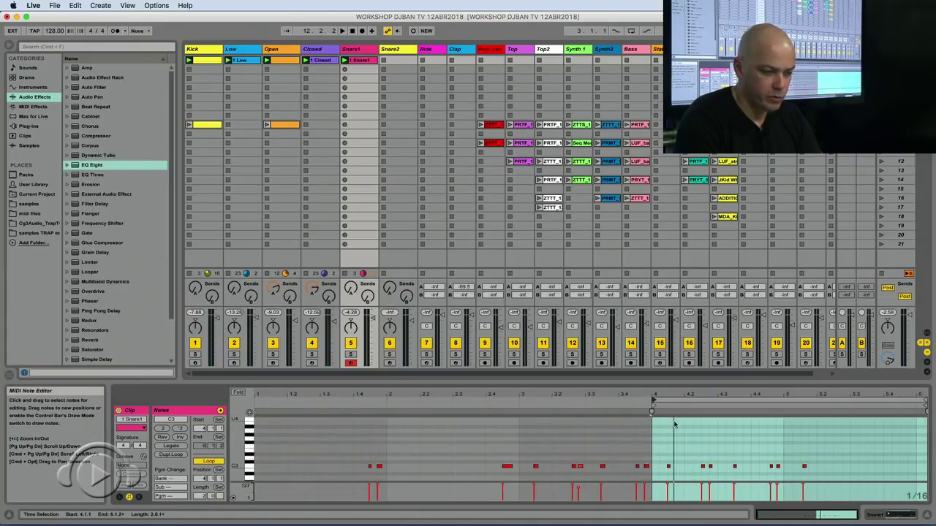
mouse_move(909, 398)
mouse_down()
mouse_move(729, 401)
mouse_move(782, 401)
mouse_up()
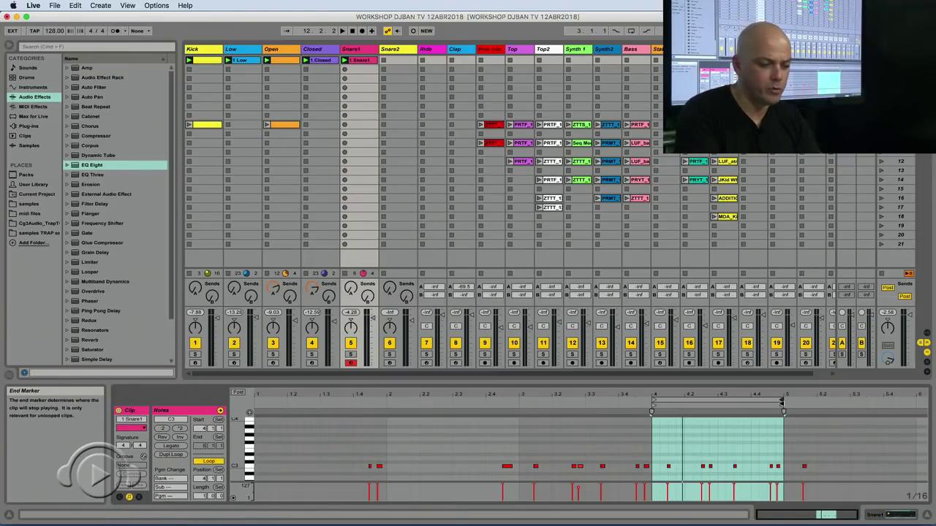
key(space)
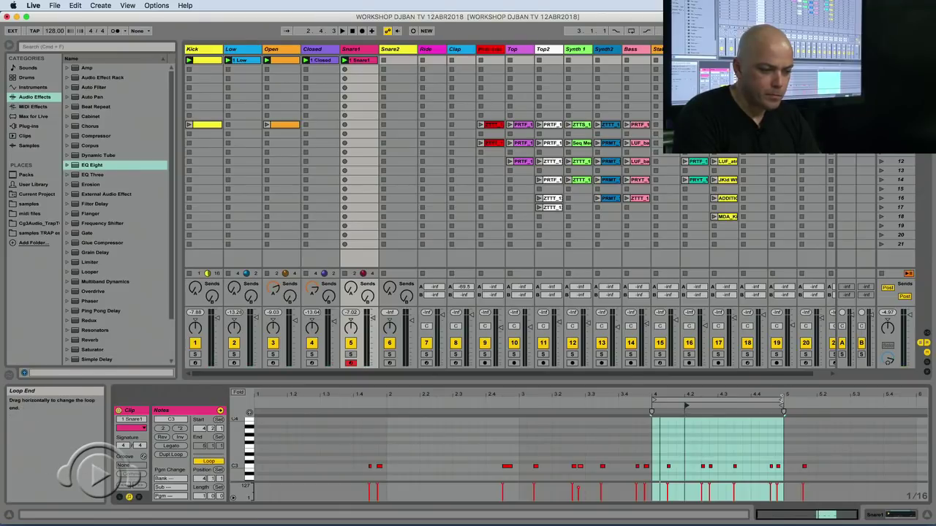
drag(781, 399, 751, 399)
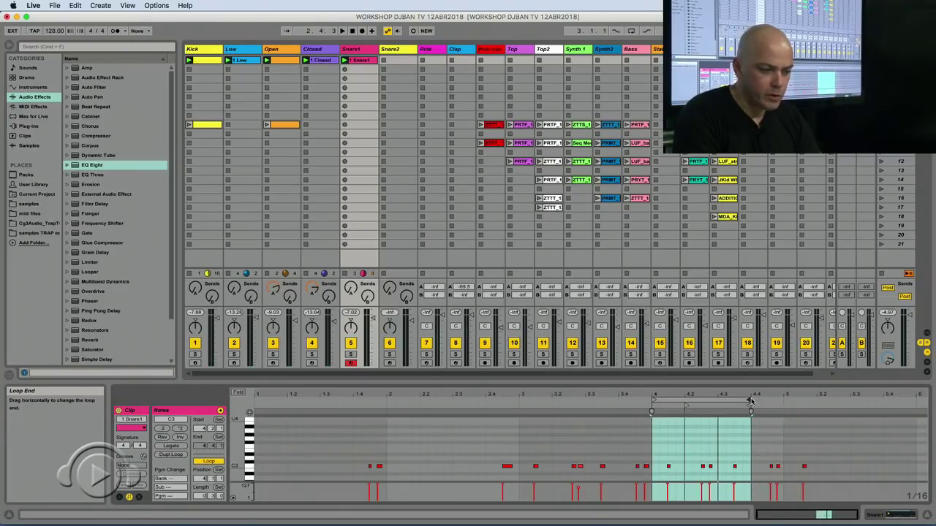
drag(655, 401, 687, 402)
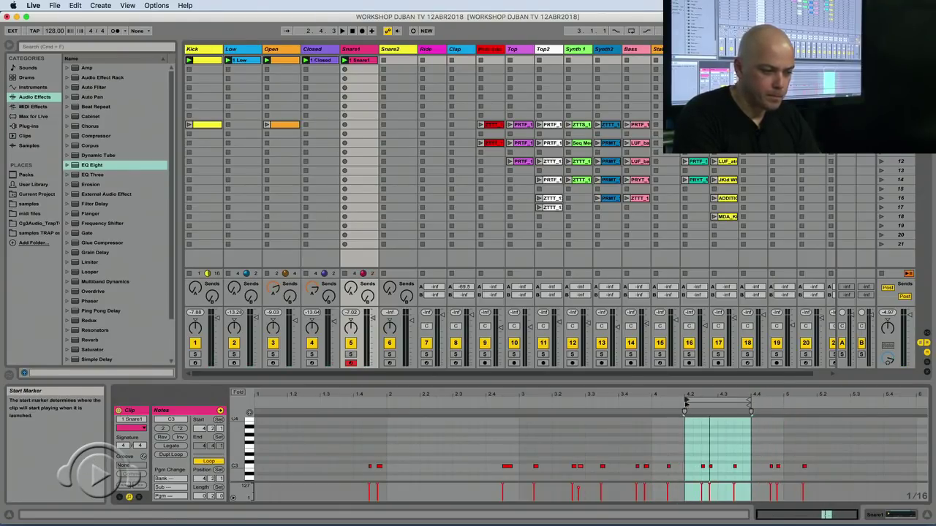
key(space)
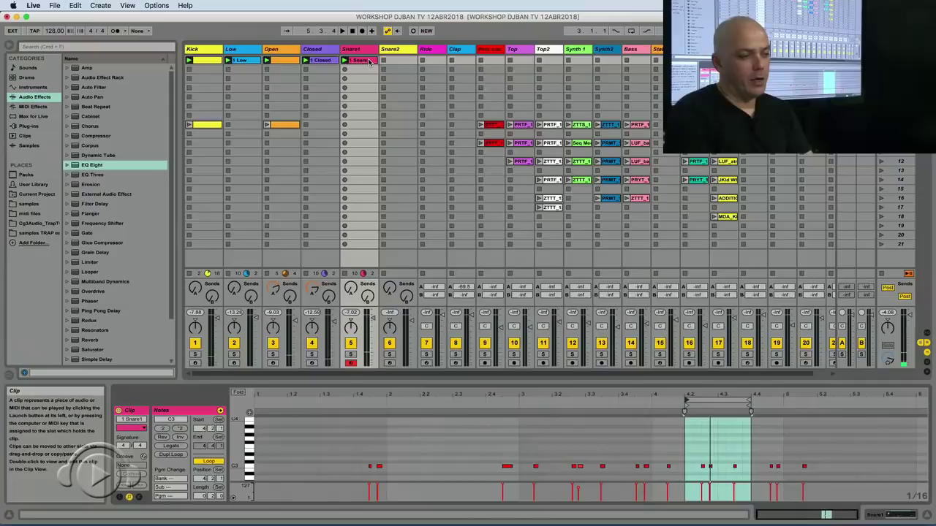
Copy the Snare1 clip into the first slot of Snare2 and colour the copy yellow
drag(370, 62, 392, 62)
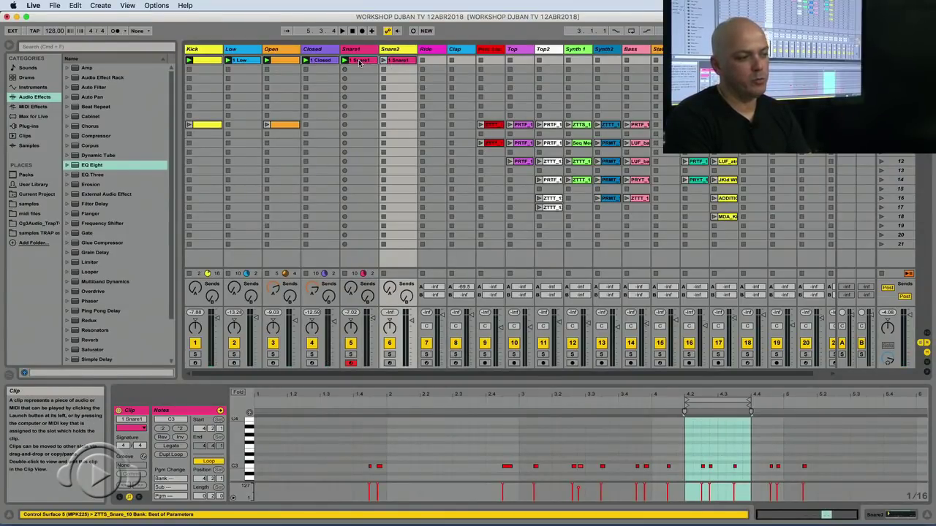
click(361, 61)
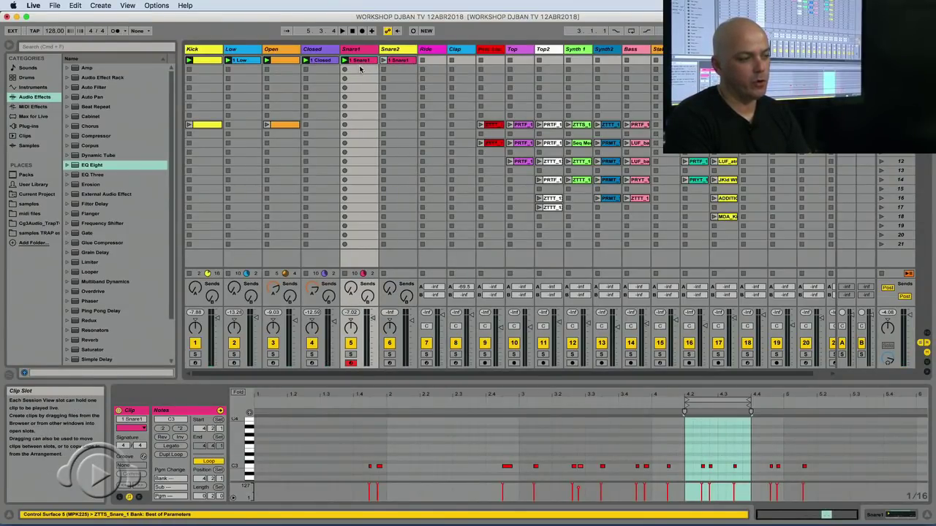
drag(722, 457, 704, 466)
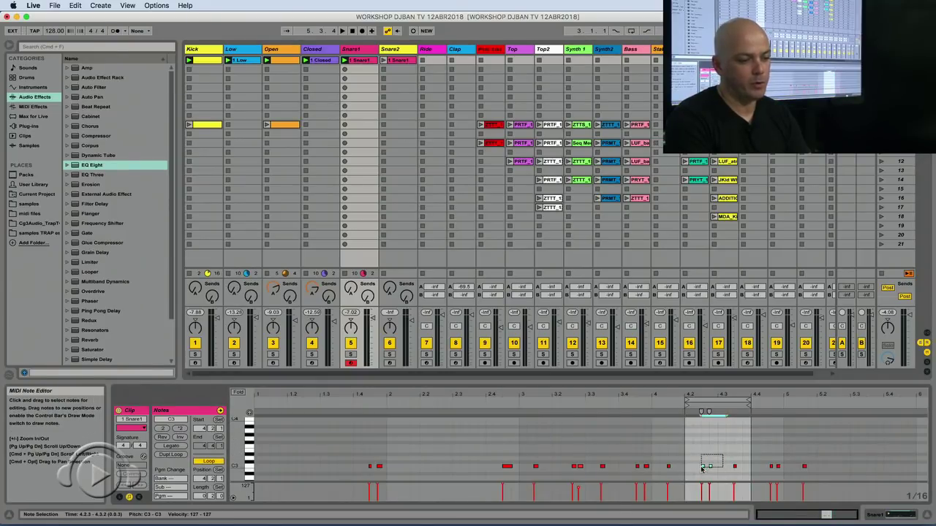
click(736, 462)
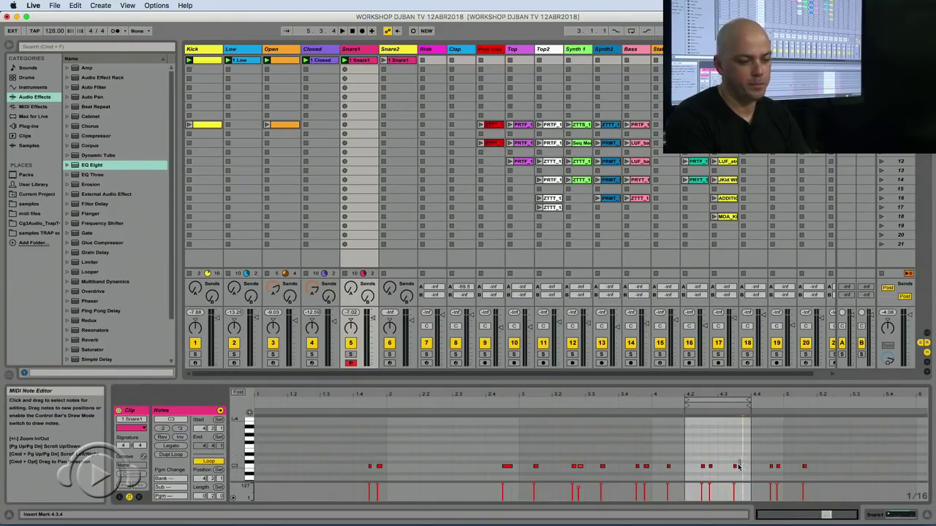
click(413, 59)
right_click(414, 60)
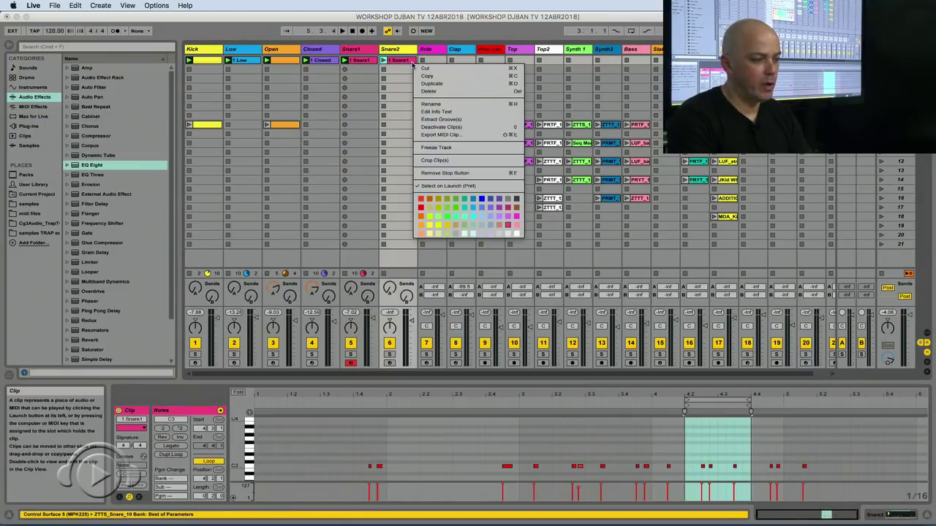
click(430, 226)
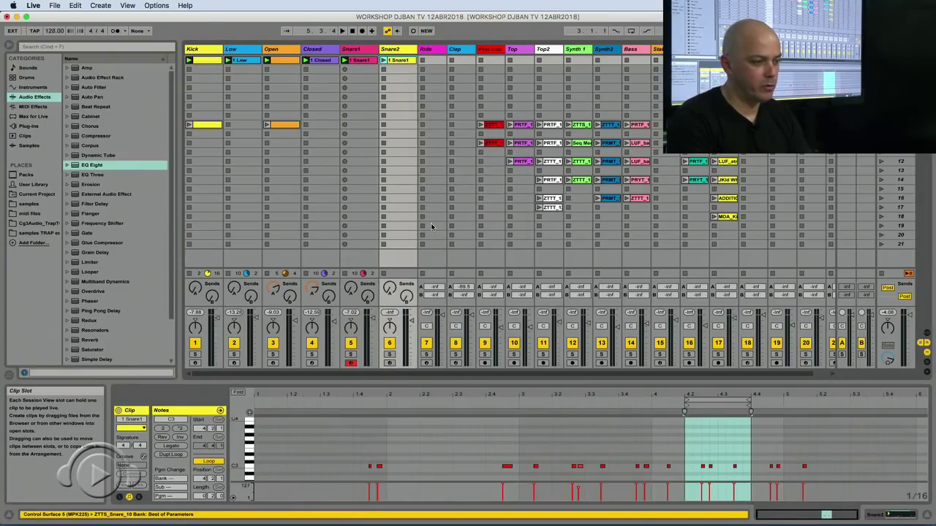
Delete the two C3 notes between 4.2 and 4.3 from the Snare2 clip and start playback
click(701, 467)
key(Delete)
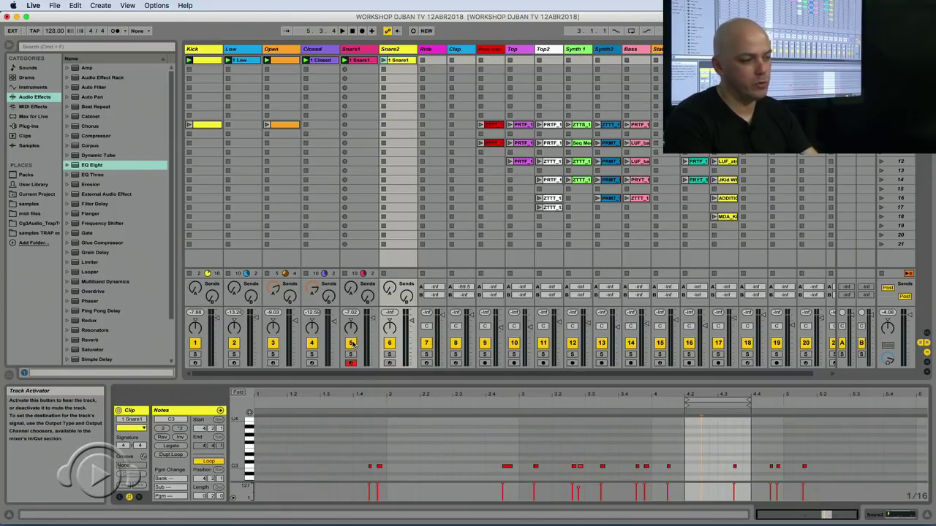
key(space)
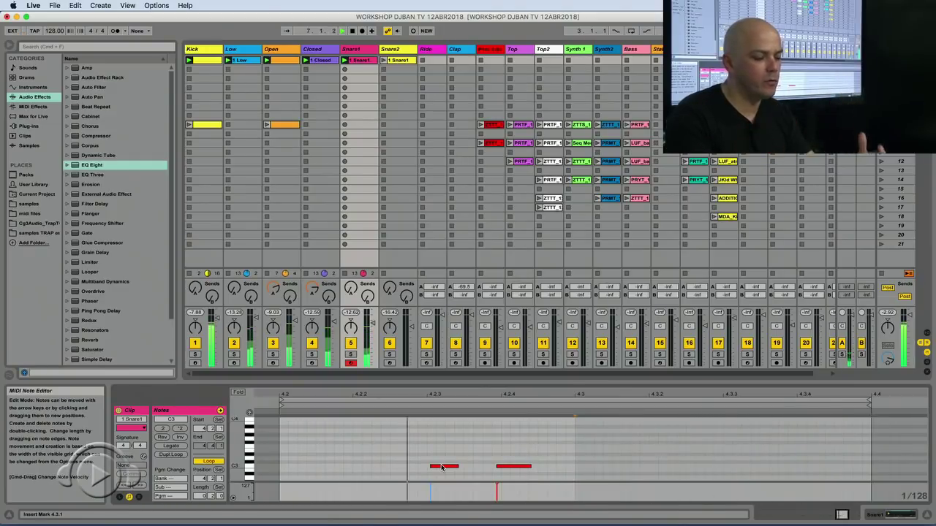
In the Snare1 clip, adjust the timing of the C3 note near 4.2.3 and lower the following note's velocity to 84
mouse_move(440, 467)
mouse_down()
mouse_move(433, 469)
mouse_move(498, 494)
mouse_up()
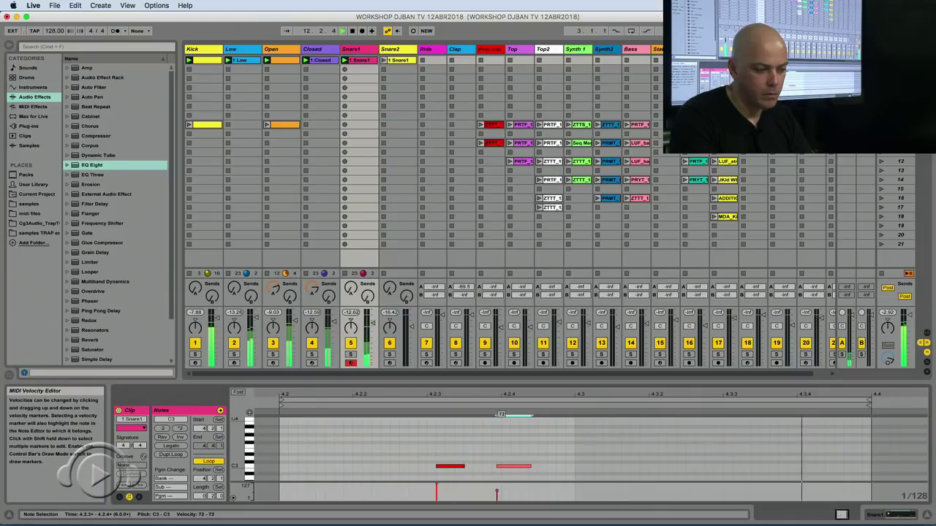
click(507, 467)
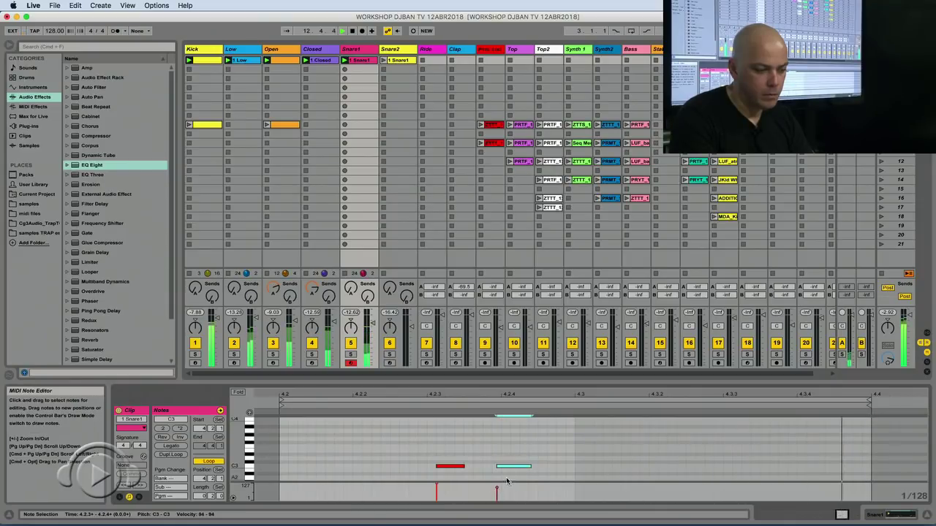
click(452, 467)
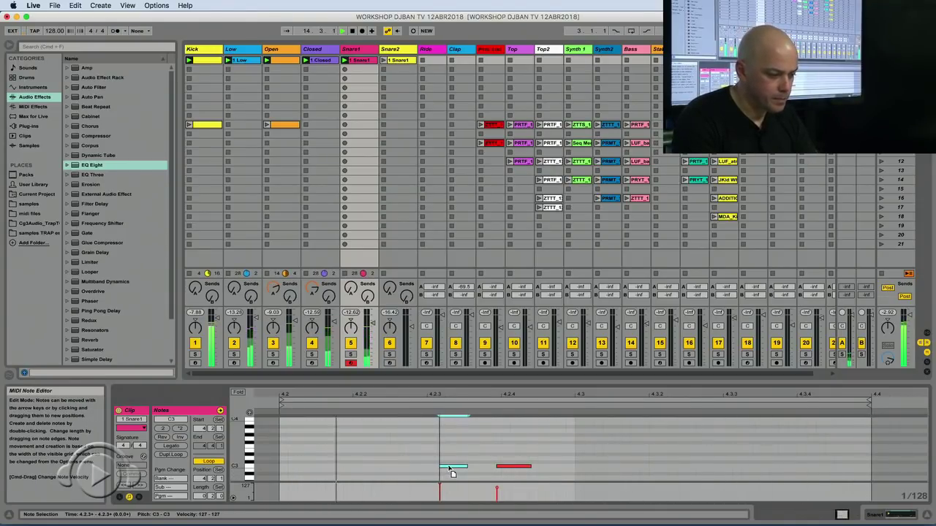
drag(451, 471, 442, 473)
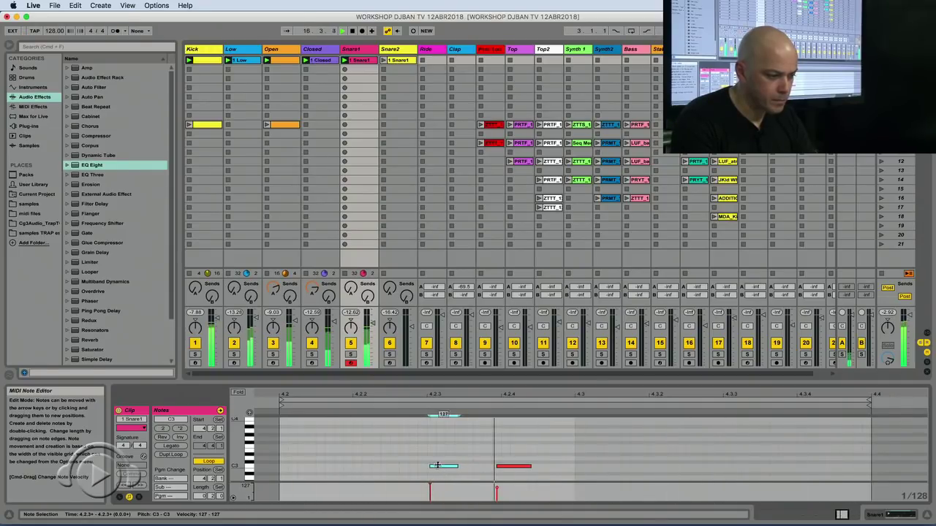
click(516, 473)
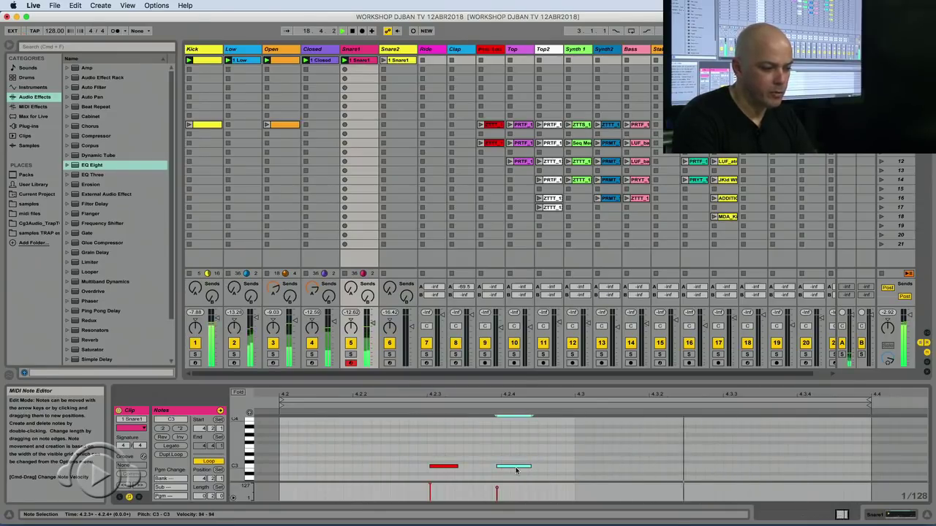
drag(516, 468, 517, 474)
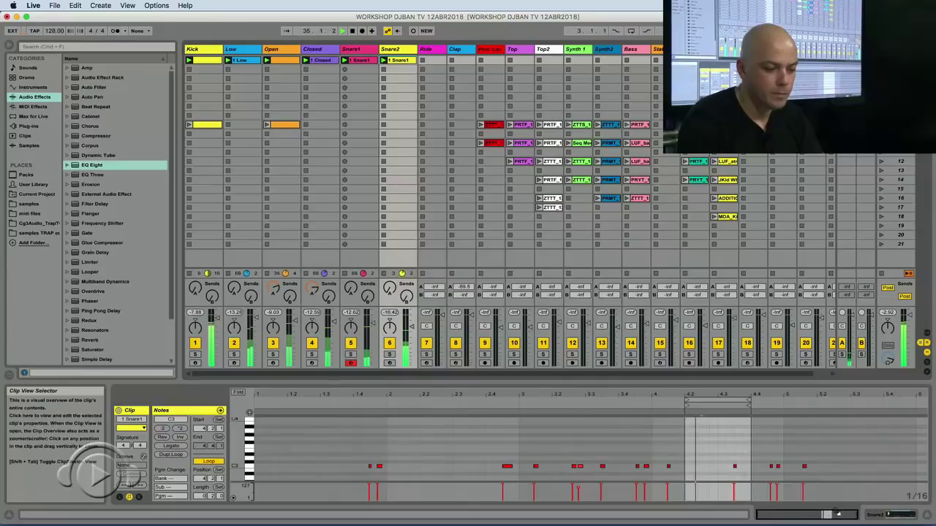
In the Snare2 clip, nudge the C3 note before 4.3.3 slightly later and add a velocity-94 C3 note just before 4.3.4
key(z)
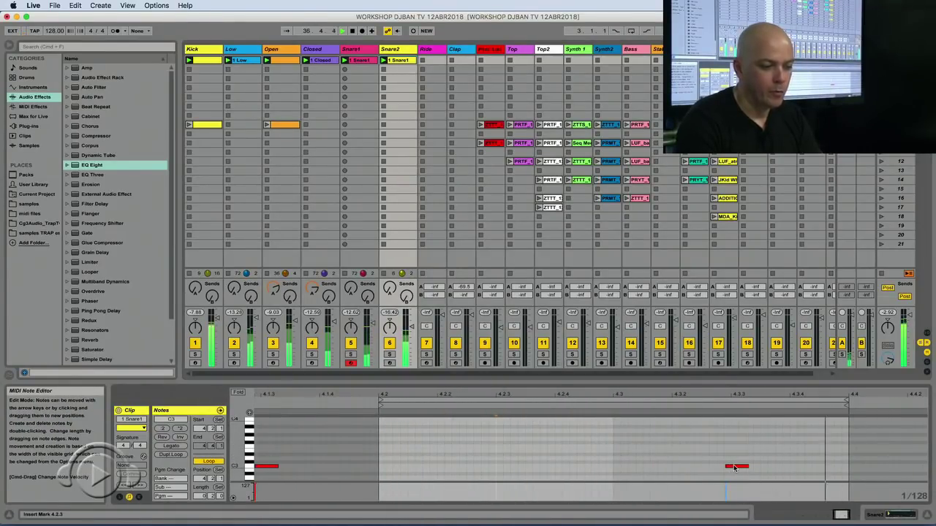
drag(735, 468, 741, 475)
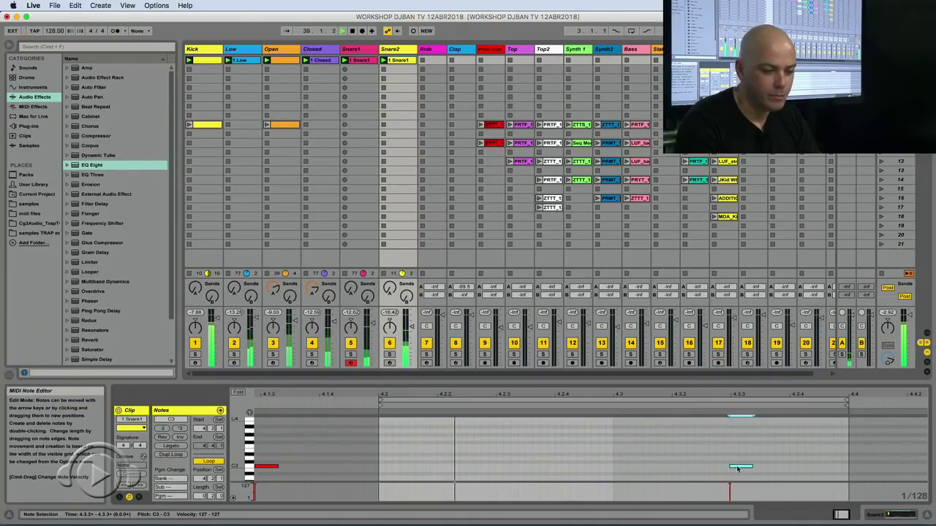
double_click(763, 467)
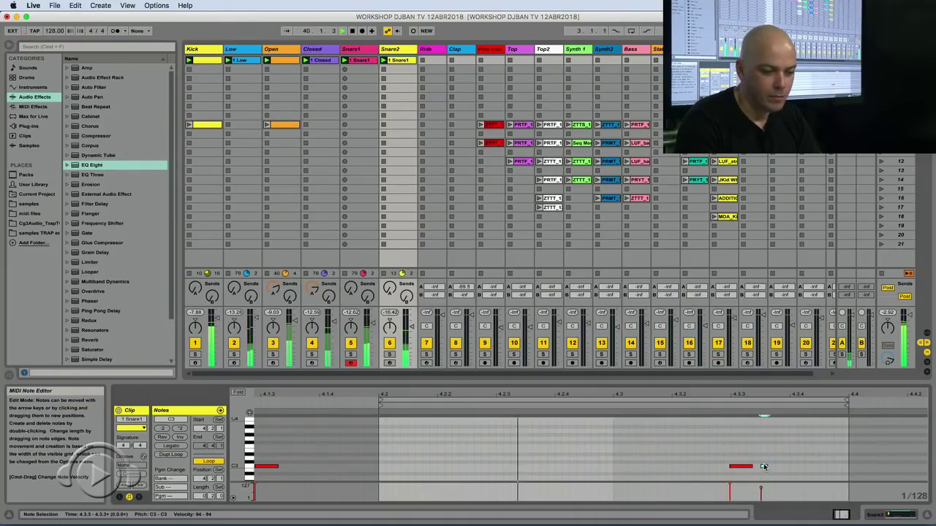
drag(764, 468, 795, 474)
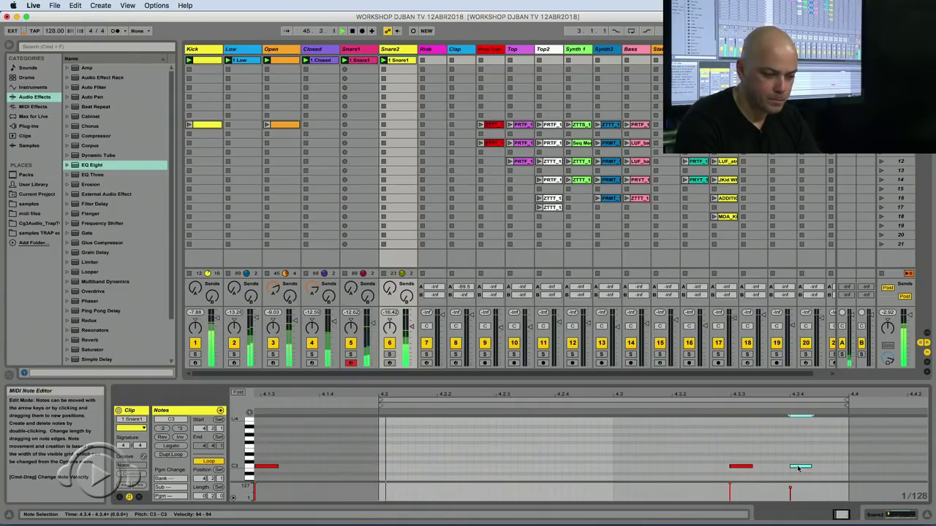
Nudge the C3 note just before 4.3.4 slightly earlier in the Snare2 clip and set the Snare2 track volume to -10 dB
key(Left)
drag(794, 469, 799, 469)
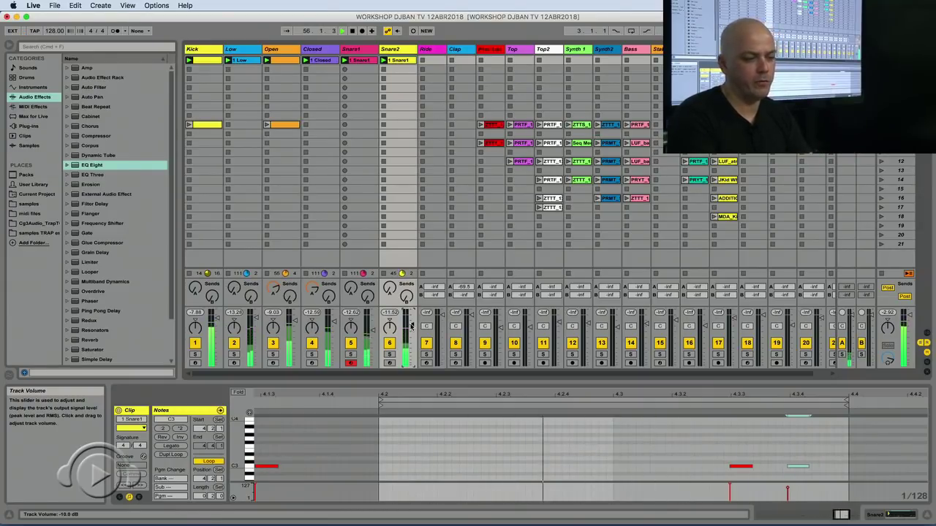
drag(737, 395, 736, 427)
drag(845, 515, 854, 521)
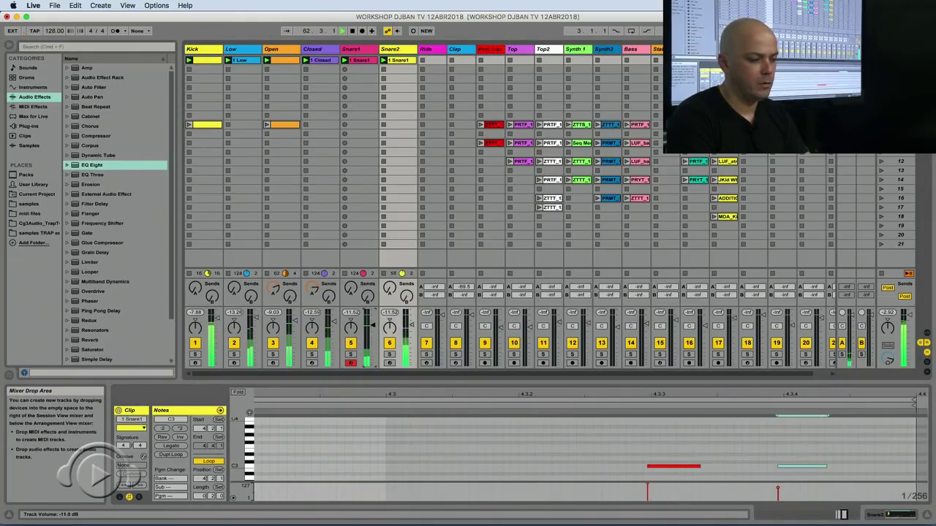
In the Snare1 clip, delete the C3 note just before 4.2.4 and lengthen the note near 4.2.3
click(362, 61)
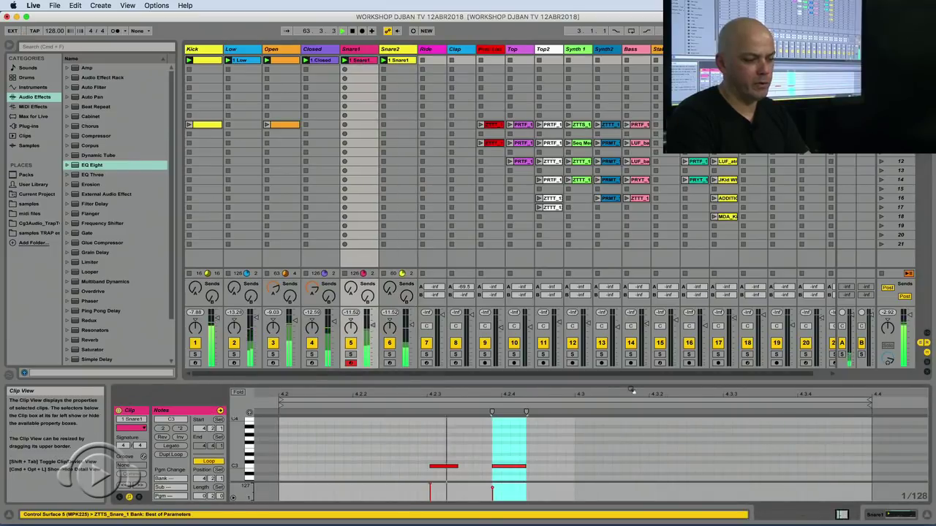
key(Delete)
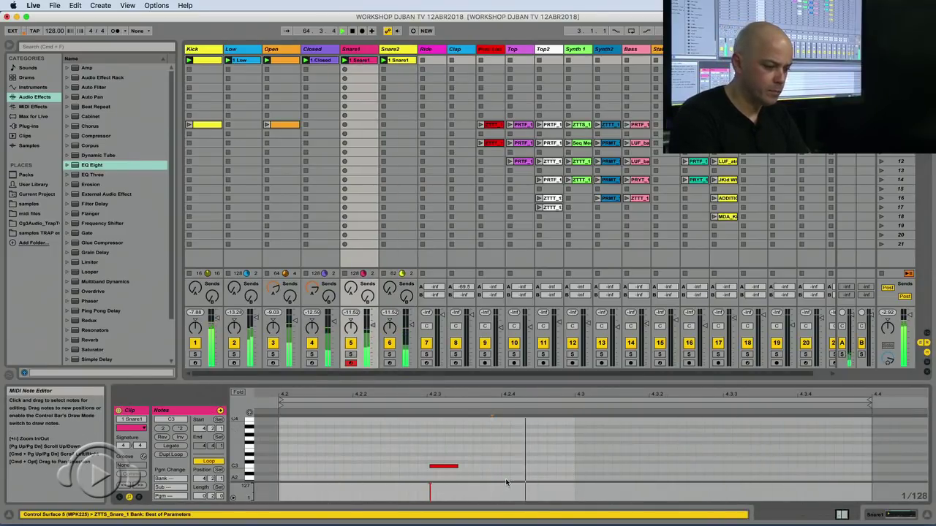
click(455, 467)
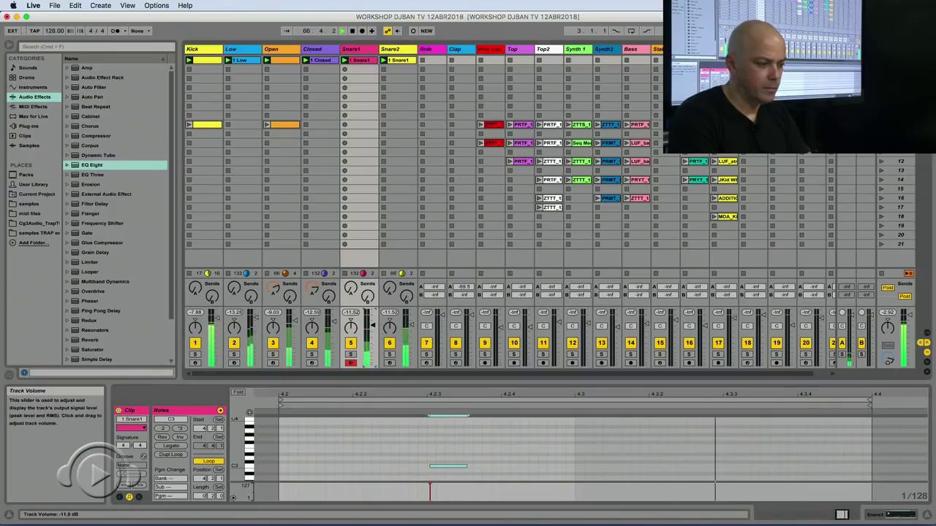
In the Snare2 clip, lower the velocities of the two C3 notes before 4.3.3 and 4.3.4 to 61 and 75
click(401, 60)
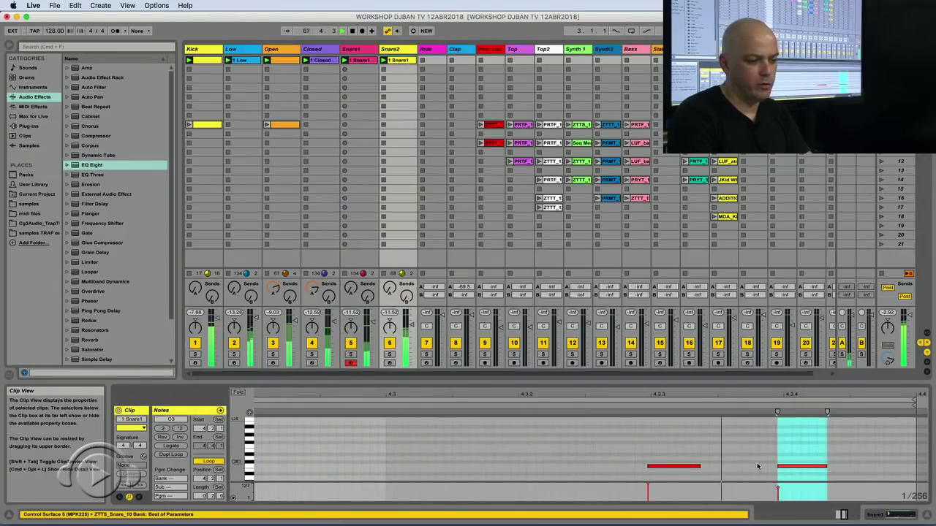
drag(648, 484, 648, 493)
drag(778, 488, 778, 491)
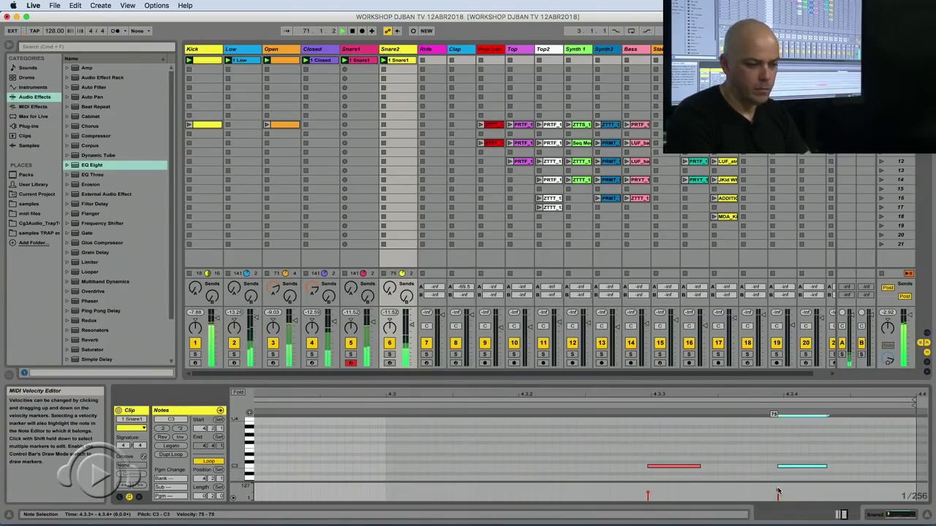
Adjust the Snare2 volume, then raise the A-TrueVerb sends on Snare1 and Snare2 while soloing each track in turn
drag(415, 328, 415, 333)
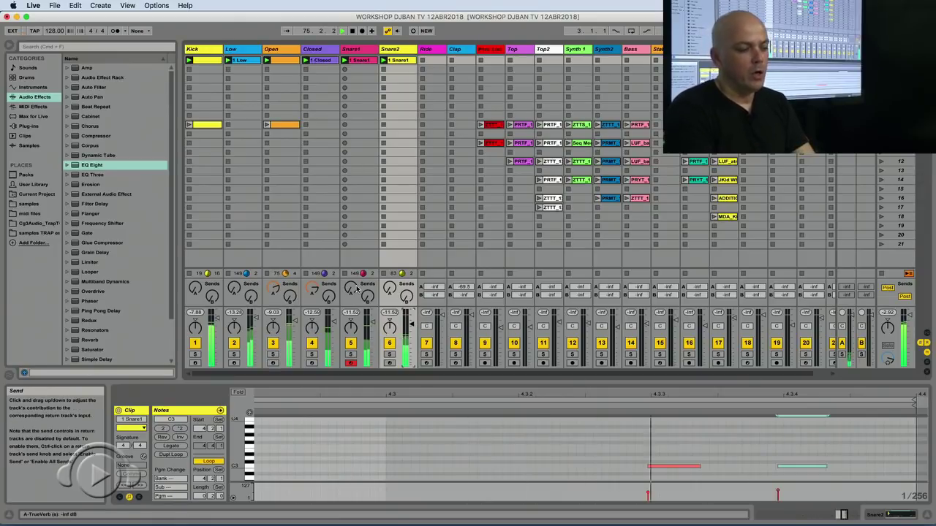
click(350, 354)
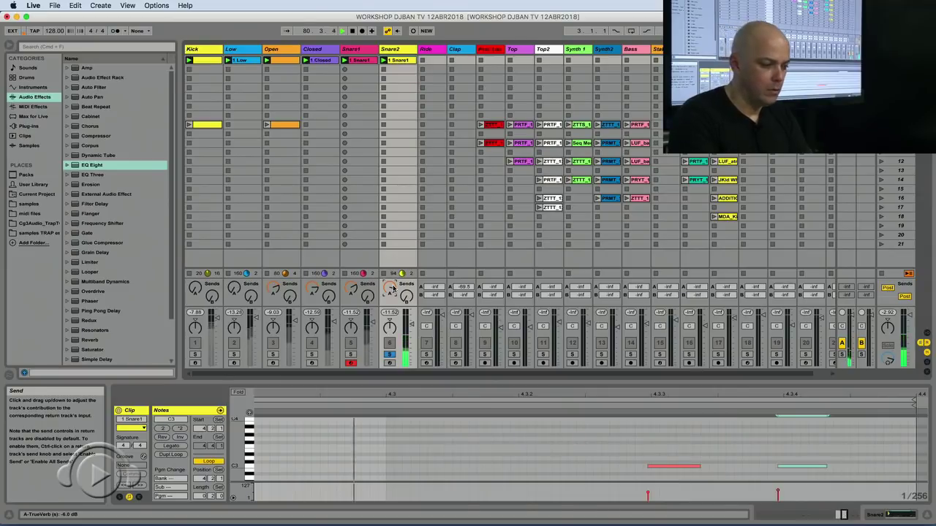
click(389, 354)
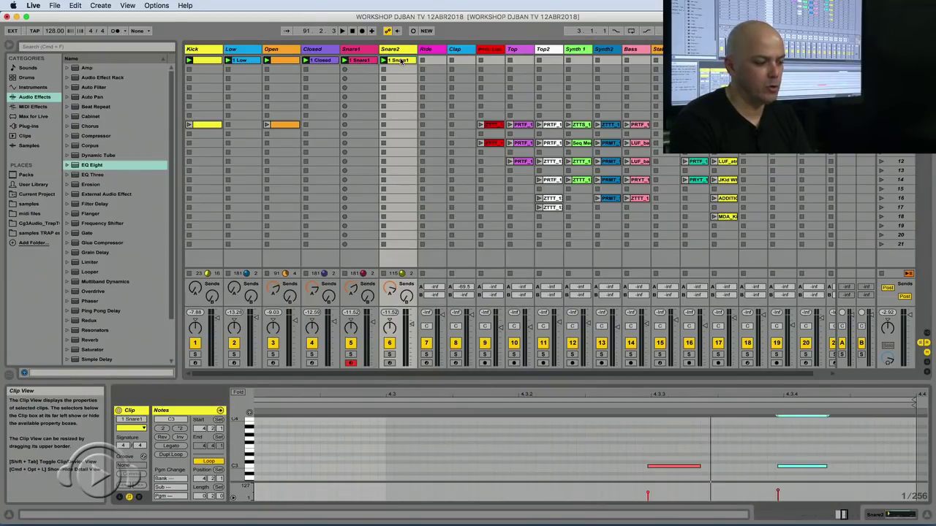
Copy the Snare2 clip into the track's second slot and start playback
drag(403, 71, 403, 71)
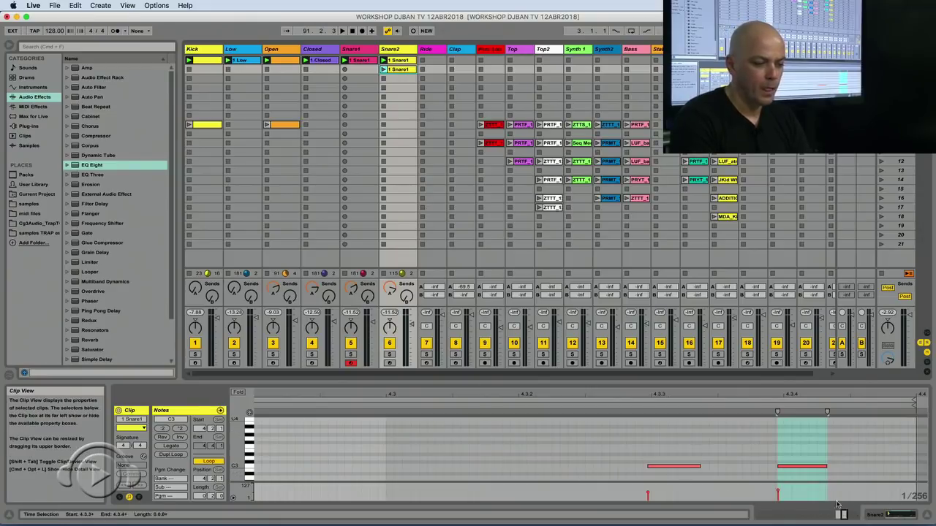
drag(843, 514, 844, 486)
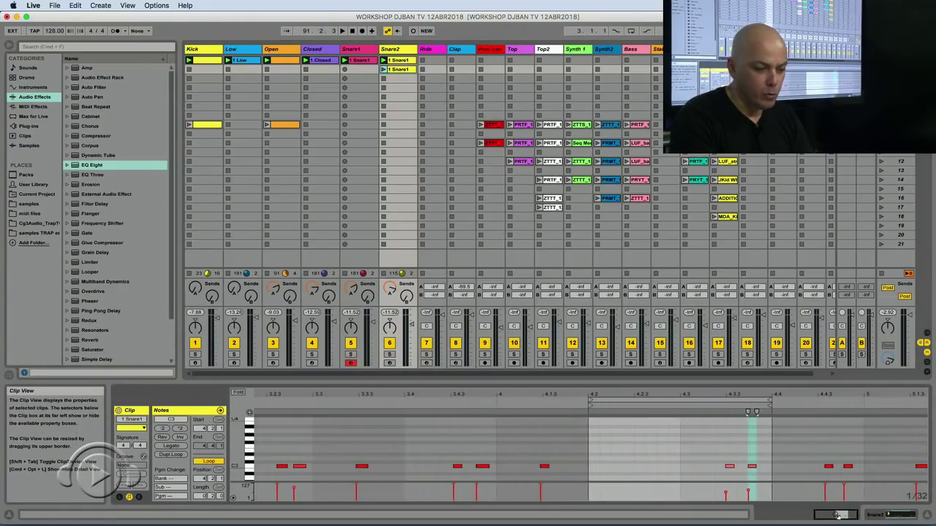
key(space)
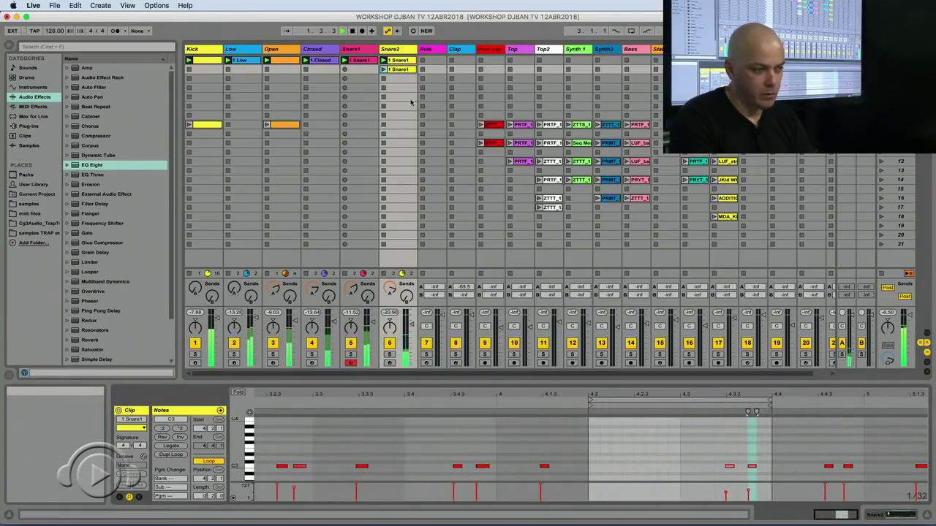
Try the copied Snare2 clip with its loop starting at 4.3.3, and bring the loop start back to 4.2
drag(592, 403, 727, 404)
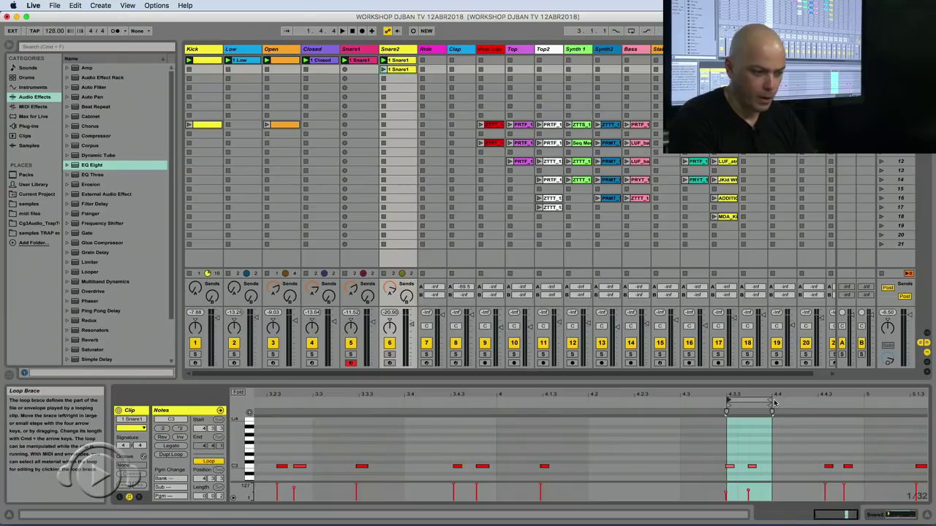
key(space)
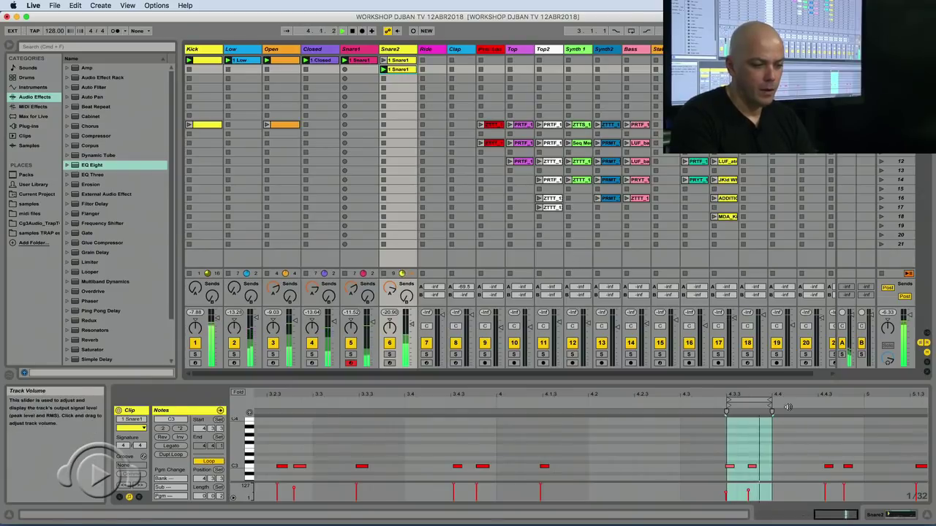
click(736, 465)
click(731, 465)
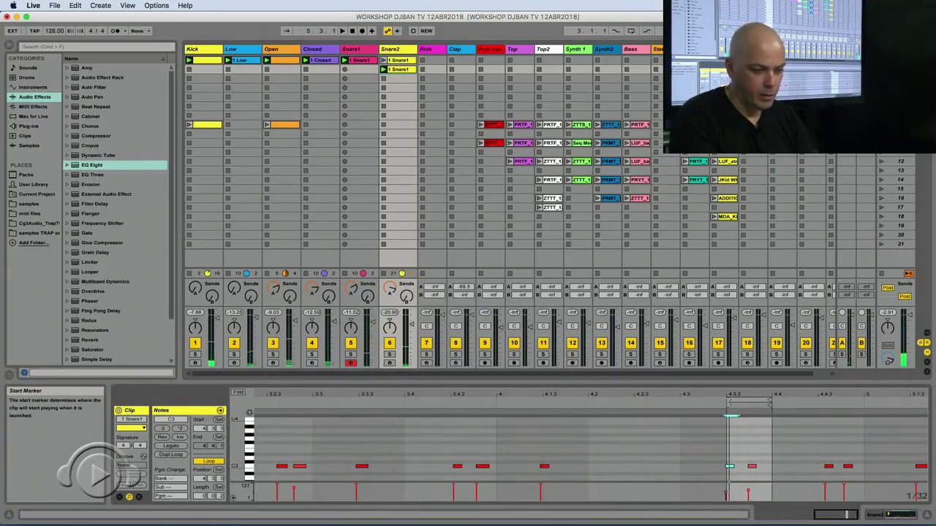
drag(729, 400, 693, 398)
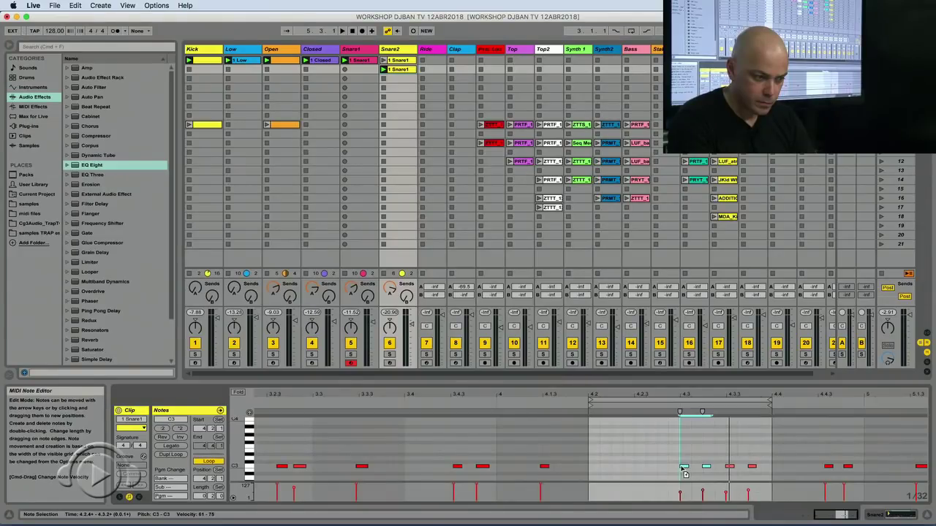
Repeat the two-note C3 pattern backwards to 4.2 so it fills the loop of the copied Snare2 clip
drag(685, 474, 642, 467)
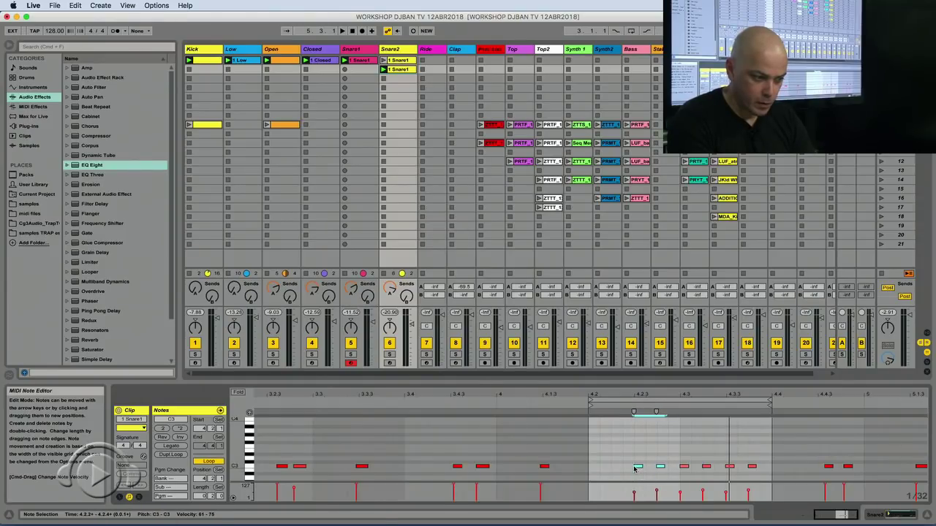
drag(637, 469, 594, 466)
click(597, 441)
click(593, 468)
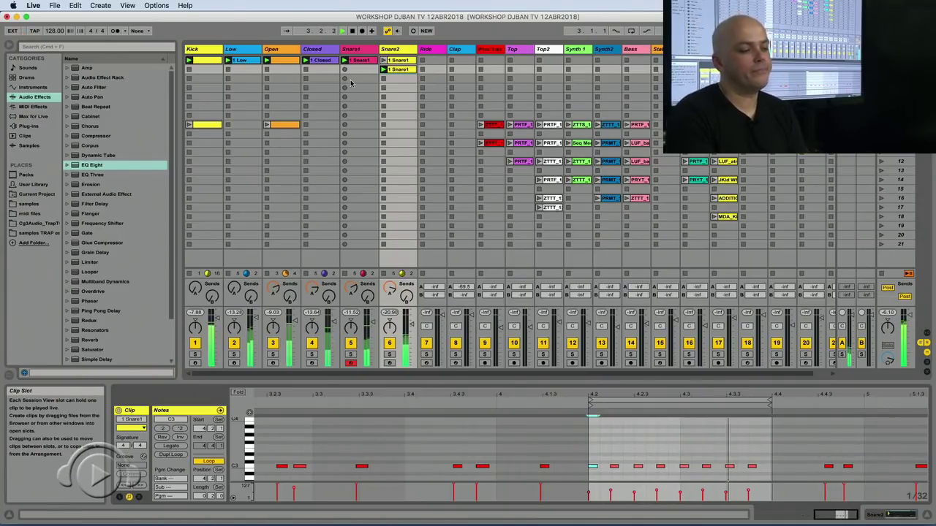
Copy the Snare1, Closed, Open, Low and Kick clips into their tracks' second slots and launch the first scene
drag(359, 60, 359, 69)
click(317, 61)
key(super+c)
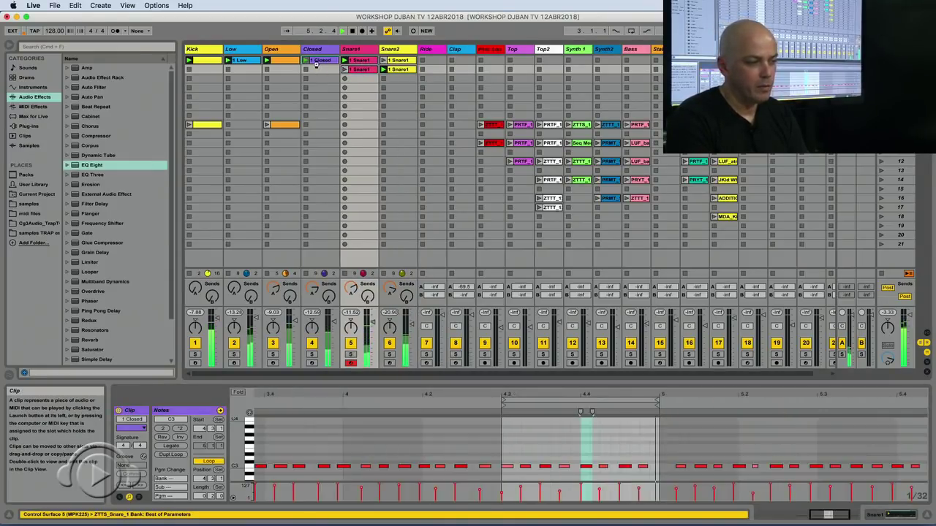
click(316, 69)
key(super+v)
drag(287, 63, 213, 70)
click(190, 71)
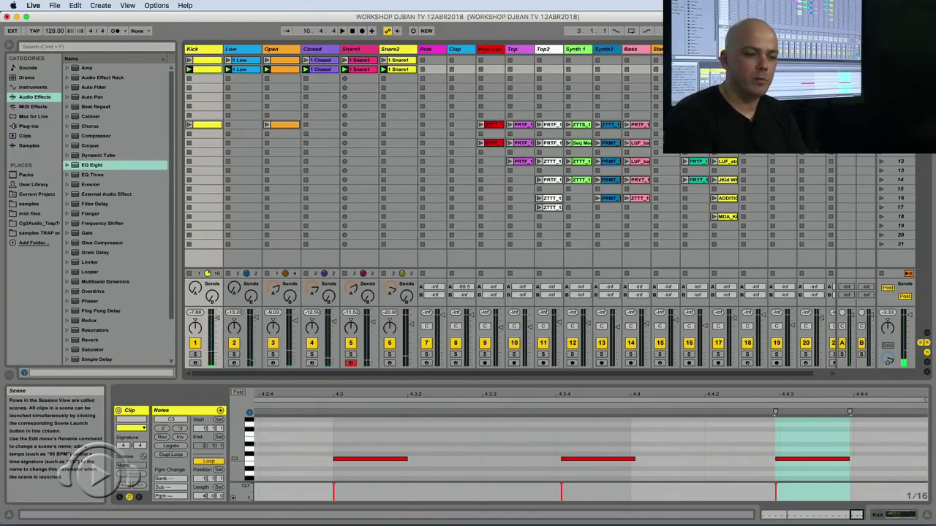
click(882, 60)
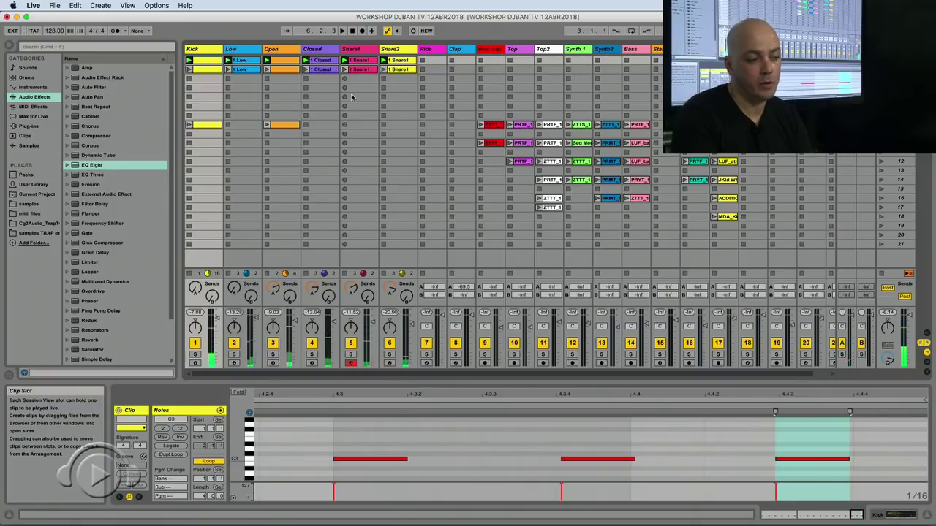
In the second Snare2 clip, copy the C3 notes between the existing ones from 4.2 to 4.4 to double the roll's density
click(401, 70)
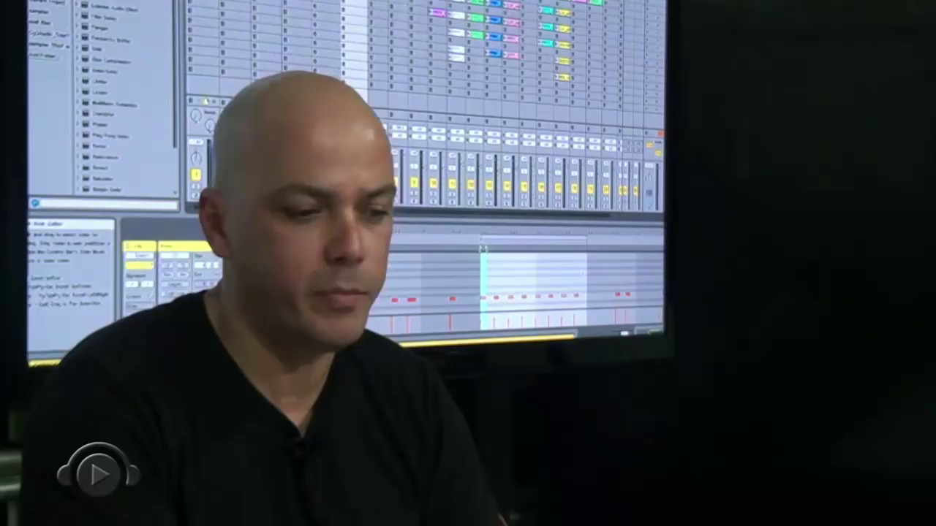
drag(582, 273, 482, 302)
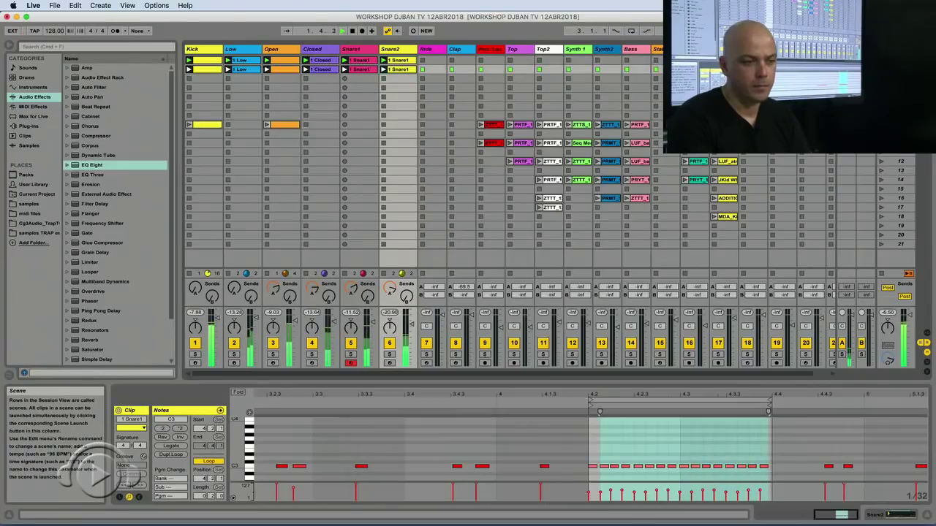
Launch the first and second scenes alternately to compare the basic groove with the snare roll
click(881, 60)
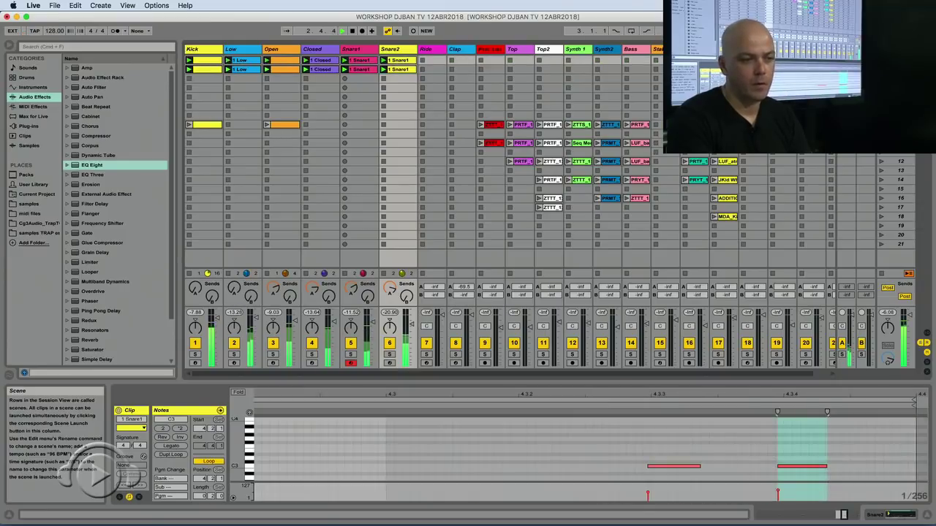
click(881, 70)
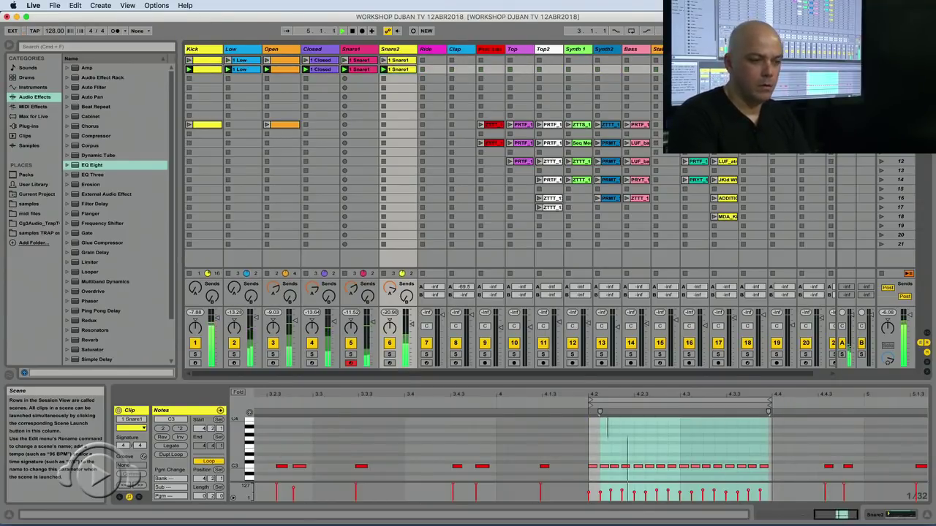
click(881, 60)
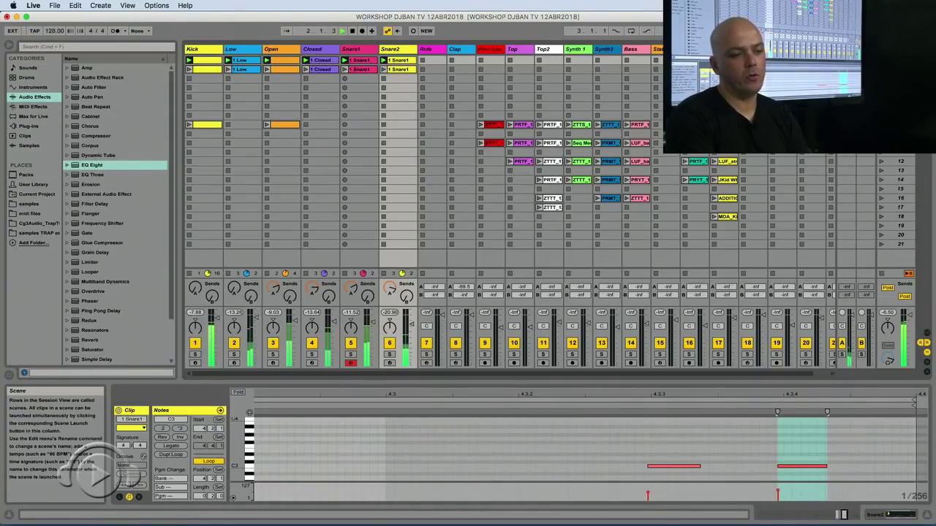
click(881, 69)
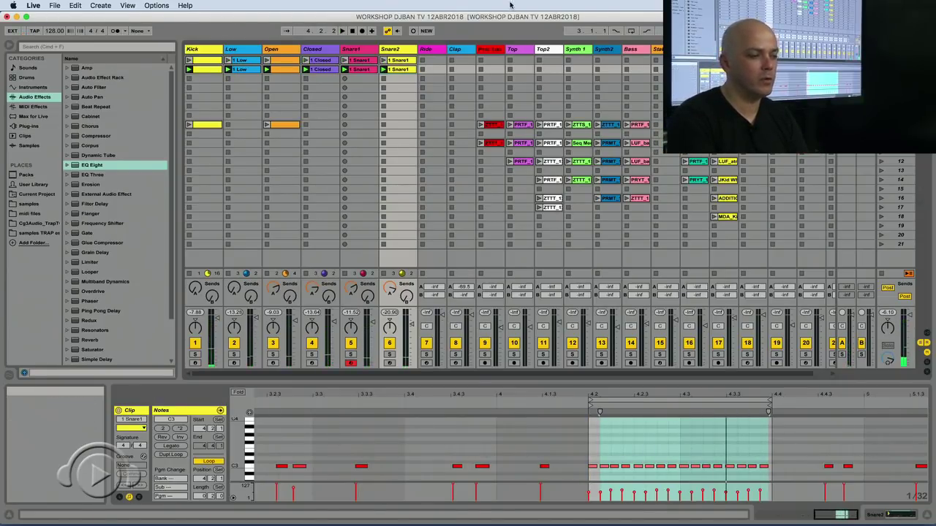
Add a Compressor to the Snare2 track and unfold its sidechain section
click(93, 136)
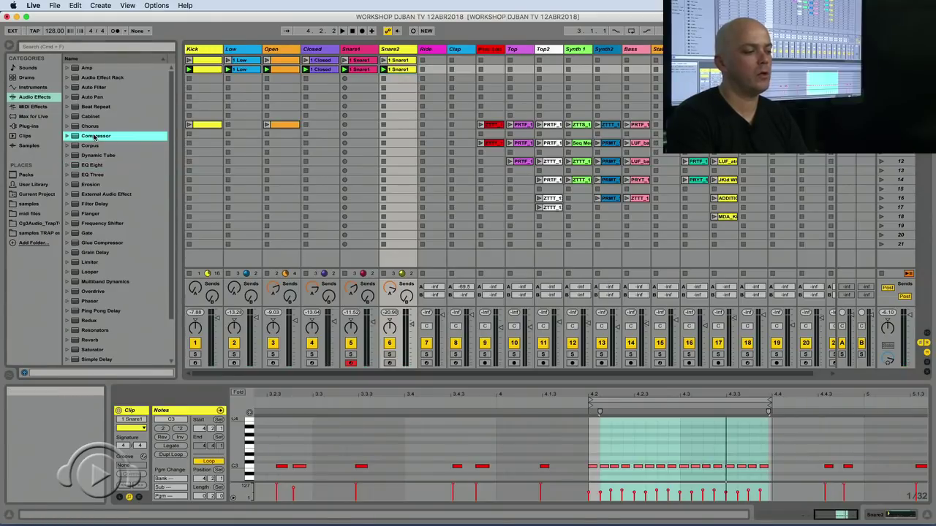
drag(383, 67, 389, 62)
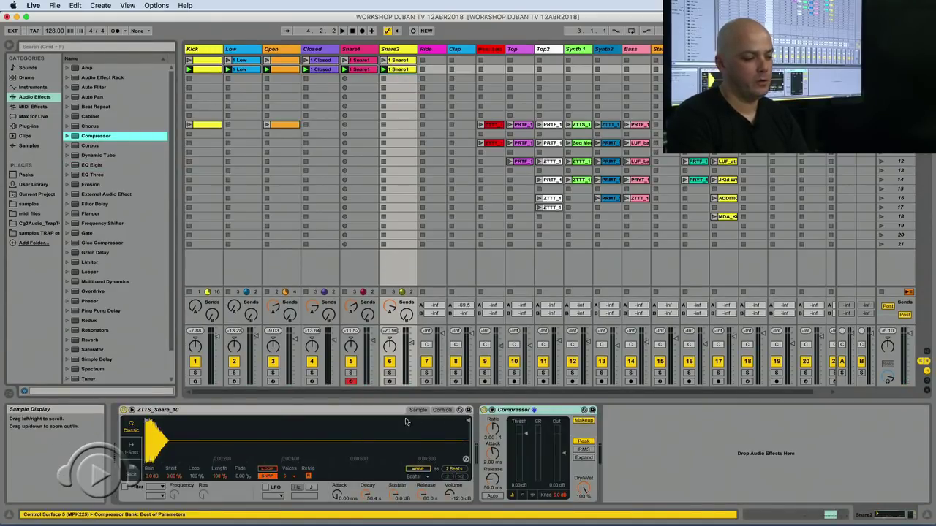
click(492, 411)
Sidechain the Snare2 compressor from Kick with threshold -24 dB, ratio 3.94:1, attack 0.08 ms and release 41.1 ms
click(507, 422)
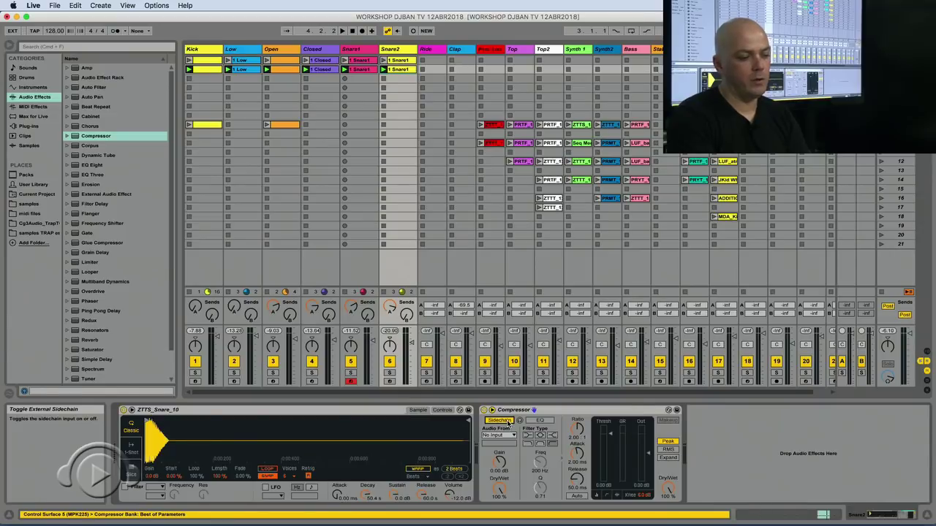
click(510, 436)
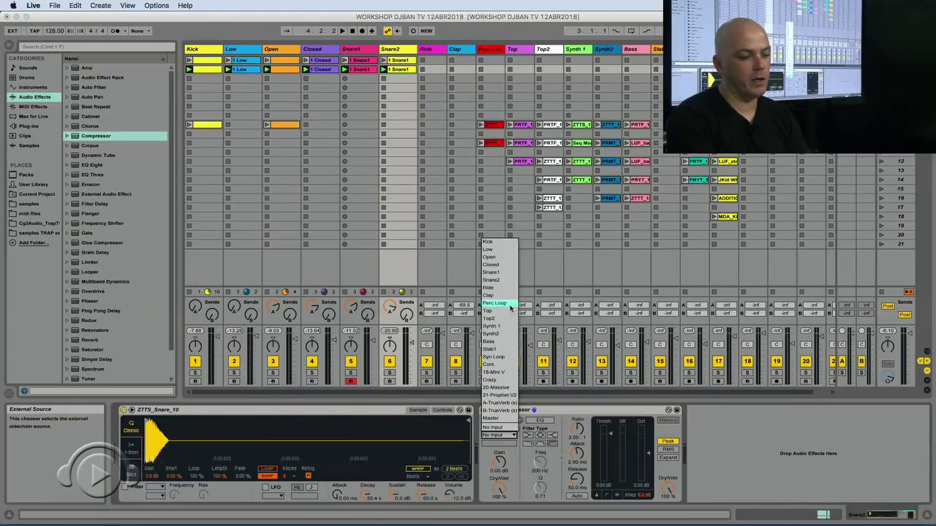
click(506, 242)
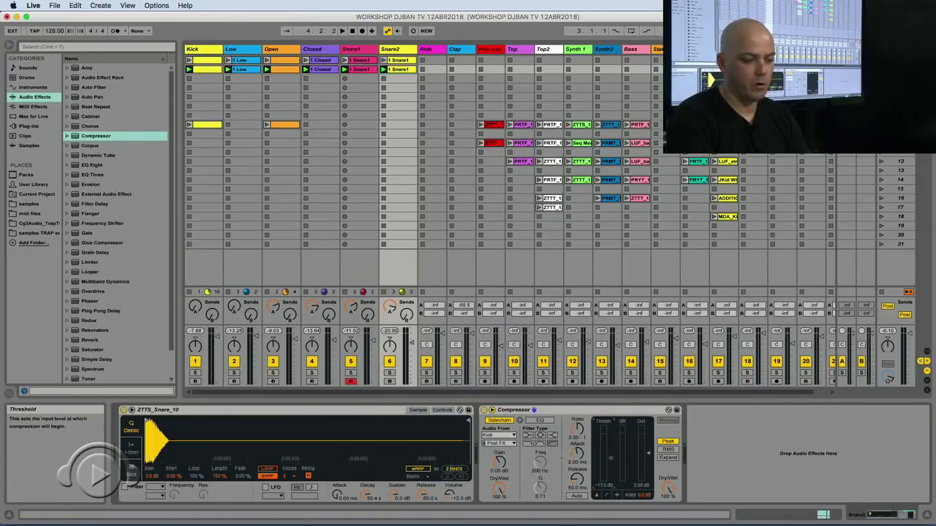
drag(577, 429, 576, 417)
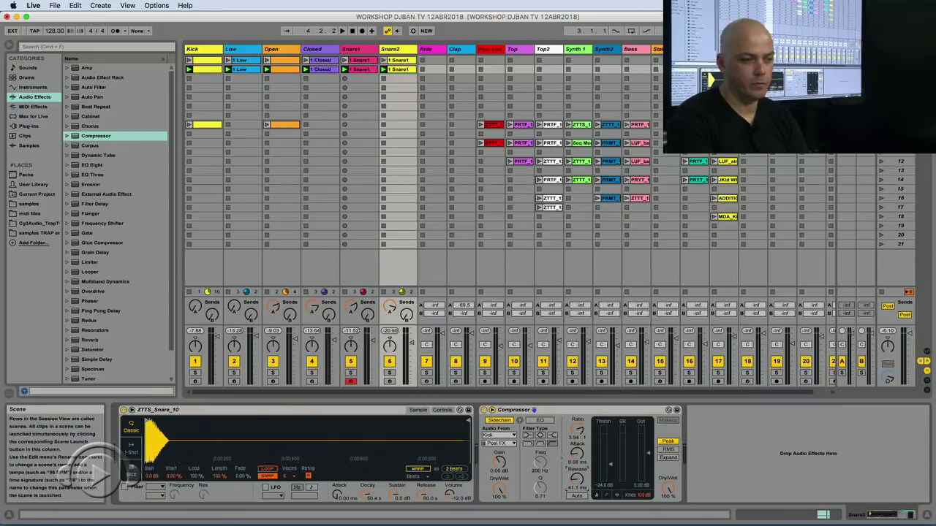
Launch the first and second scenes alternately to audition the compressor on Snare2
click(881, 60)
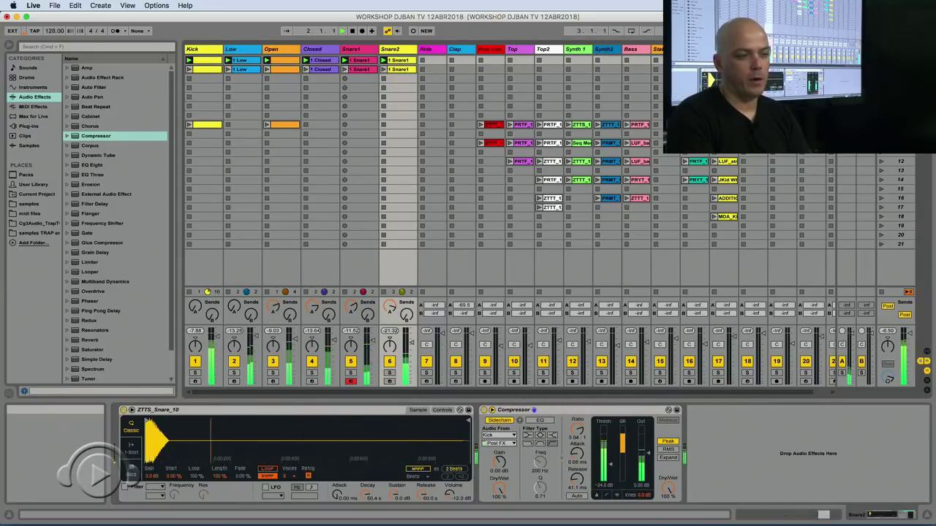
click(882, 70)
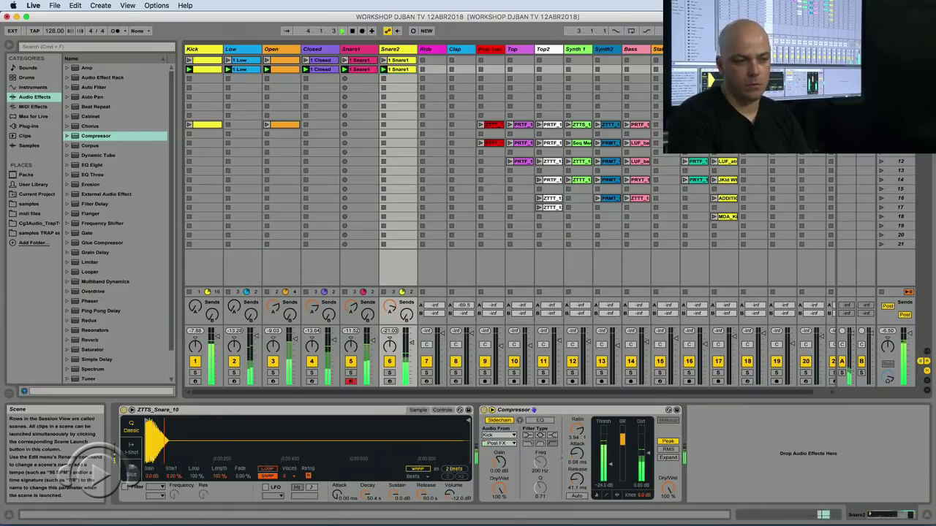
click(882, 60)
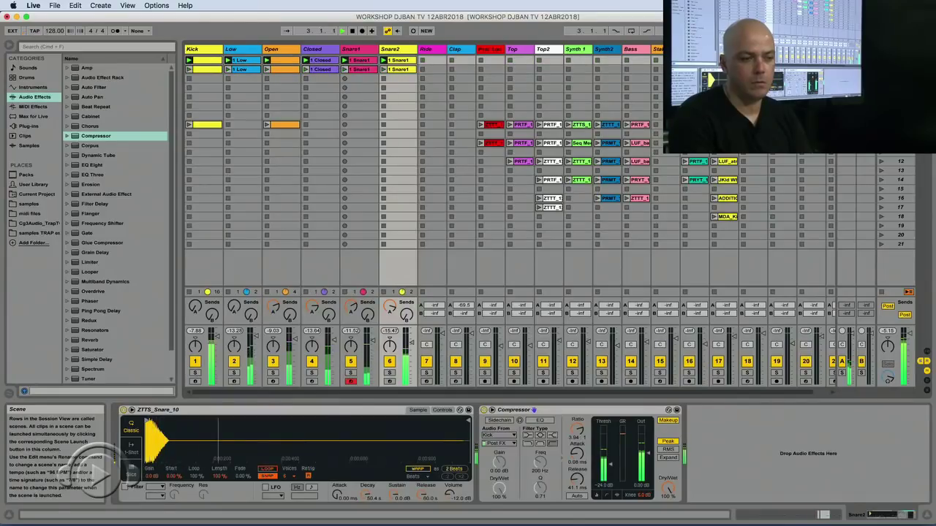
Enable the sidechain on the Snare2 track's Compressor and audition it by launching scene 2 followed by scene 1
click(500, 421)
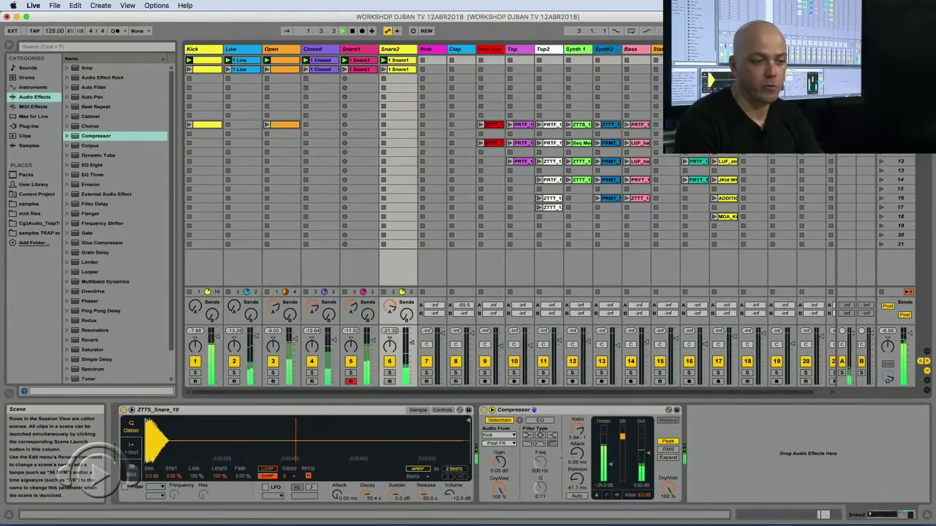
click(882, 69)
click(882, 60)
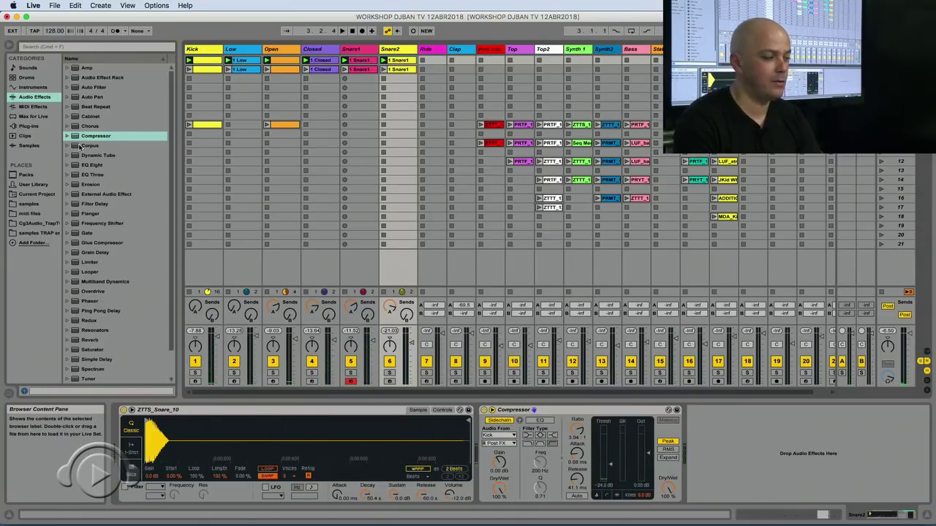
Load the Sonalksis Creative Filter plug-in onto the Master track
click(29, 125)
click(73, 194)
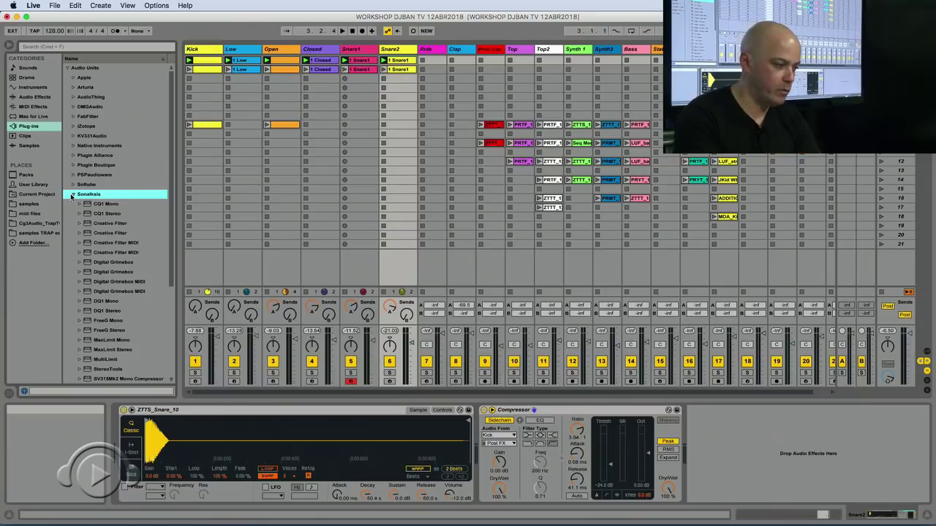
click(106, 223)
click(895, 49)
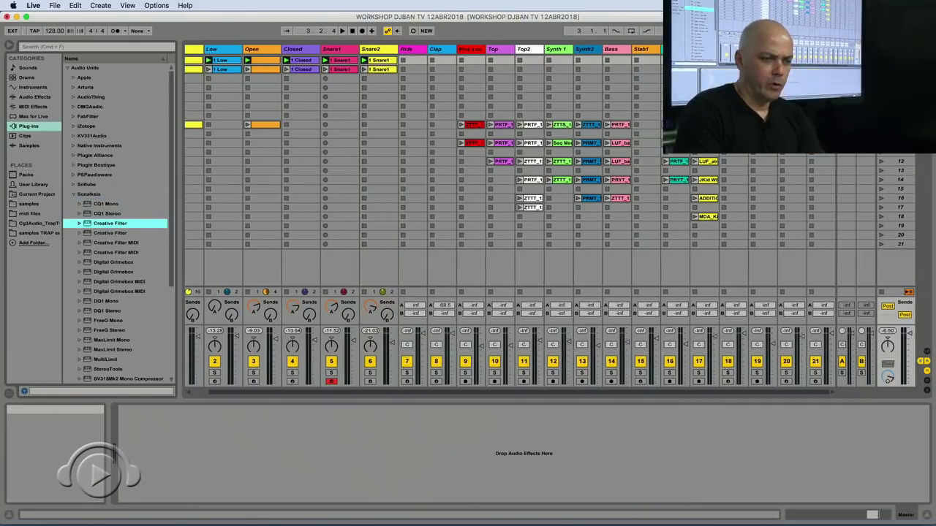
key(Return)
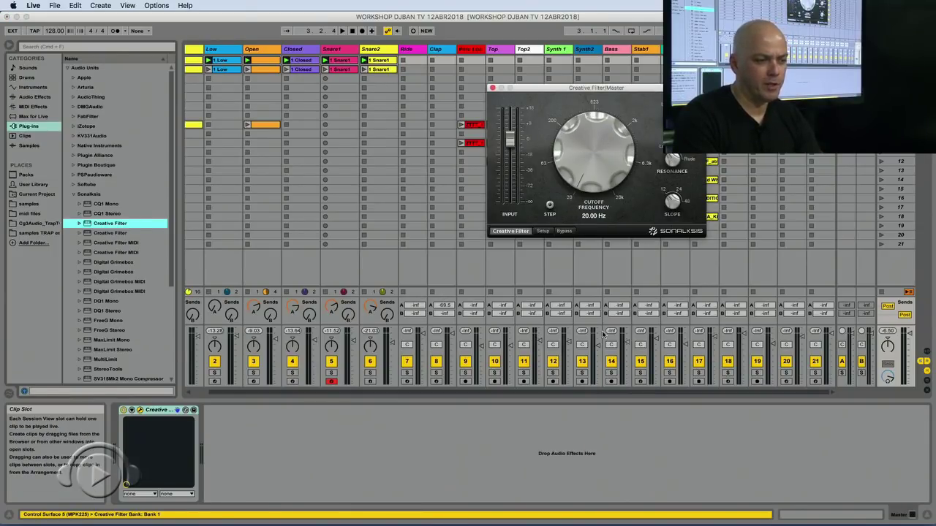
Play the session while sweeping the Master filter's cutoff frequency up to about 208 Hz and back to 20 Hz
key(space)
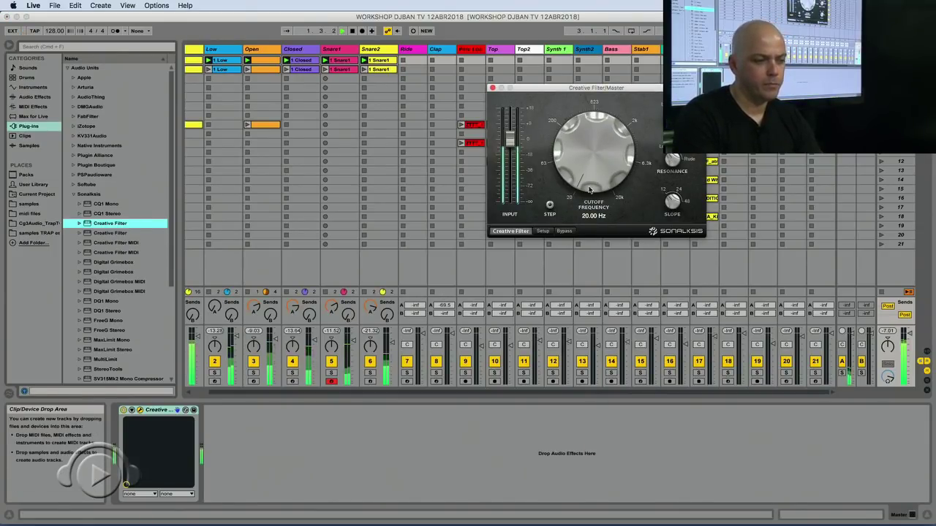
drag(604, 156, 595, 115)
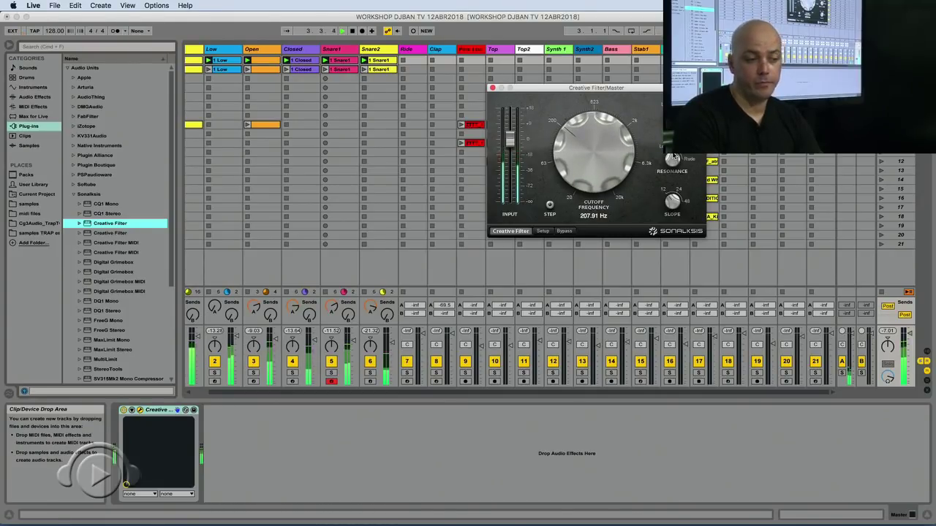
key(space)
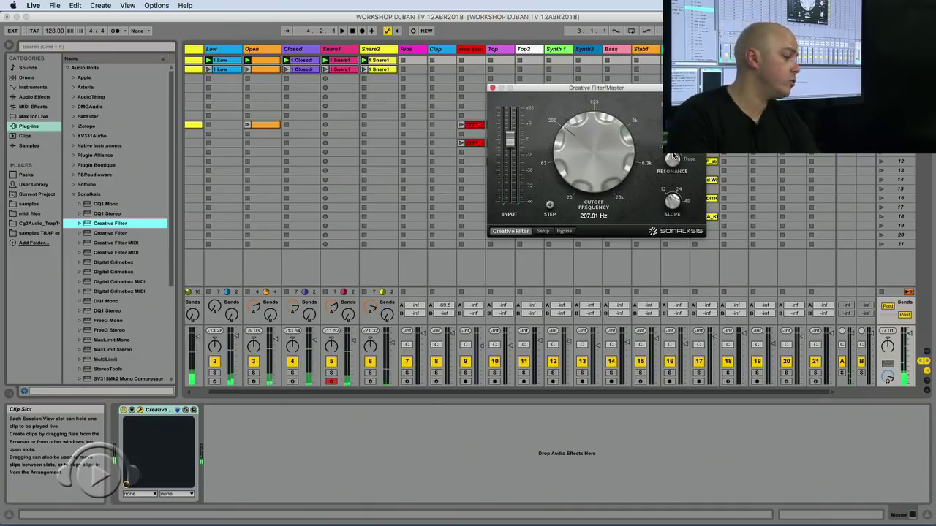
drag(609, 156, 610, 376)
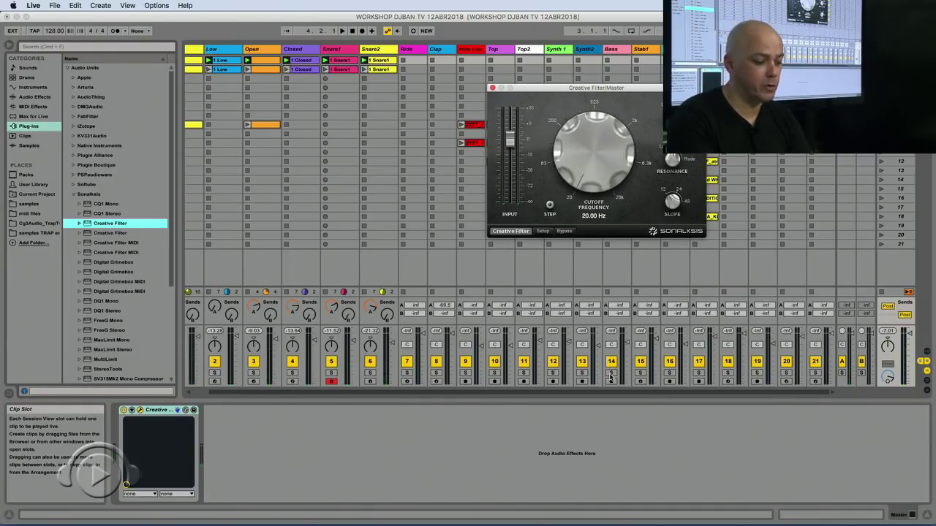
key(space)
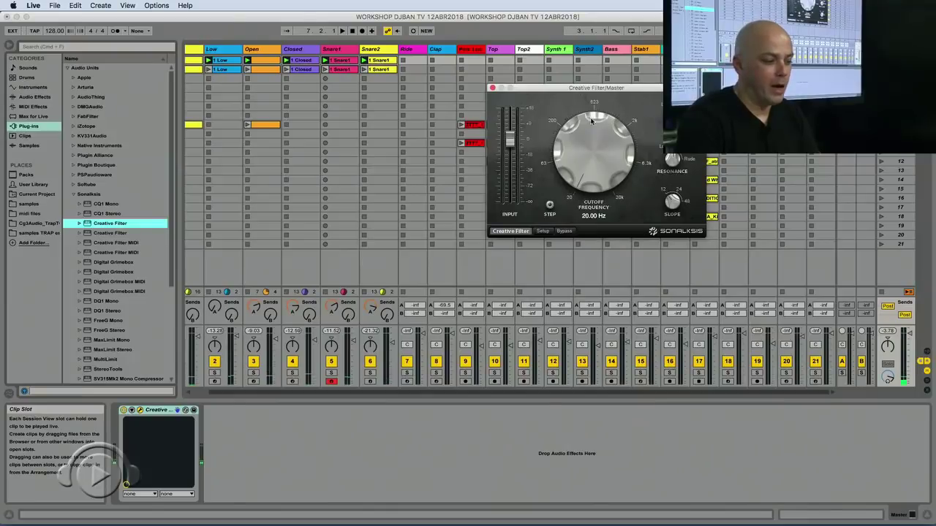
Remove Creative Filter from the Master track and place it after the instrument on the Kick track
click(160, 411)
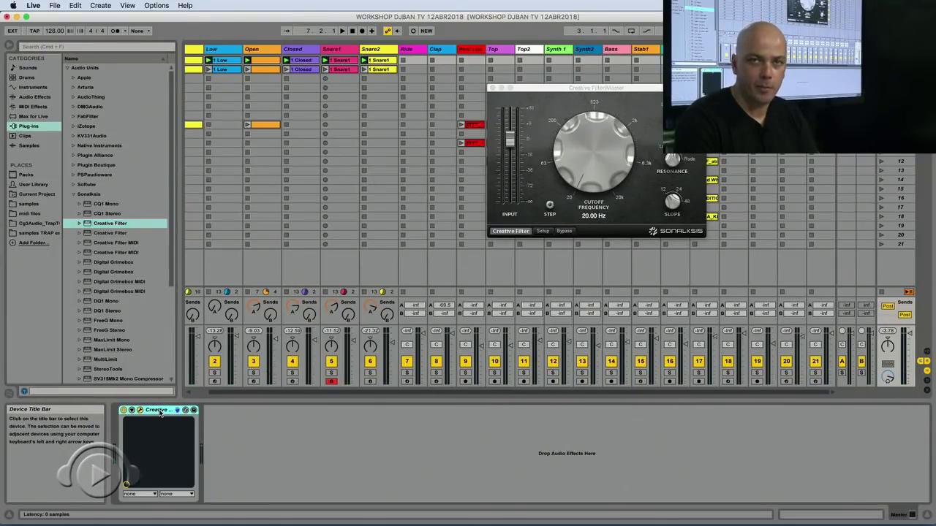
key(Delete)
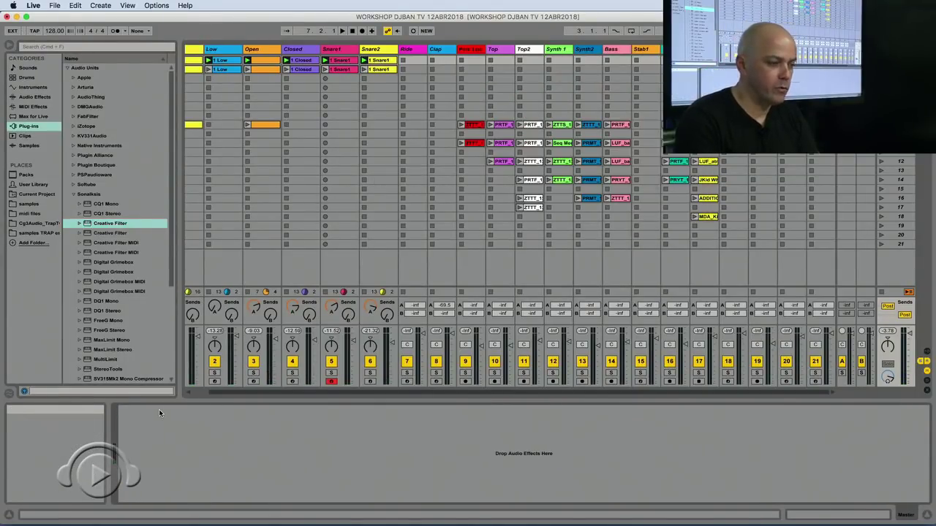
click(215, 51)
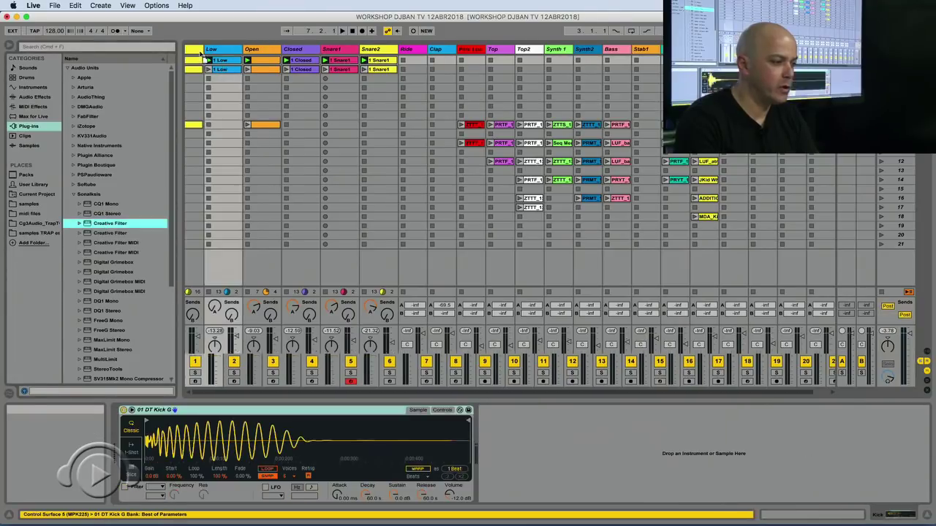
click(199, 50)
key(super+v)
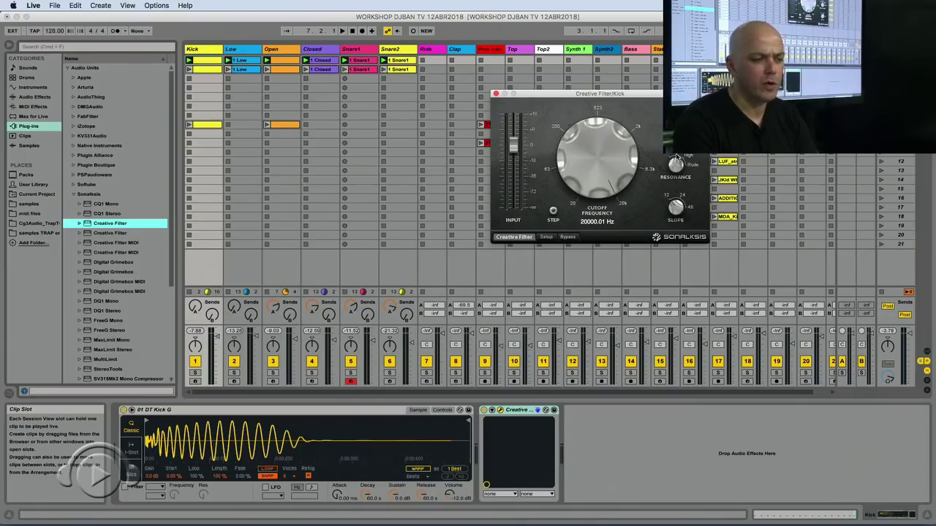
Set the Kick filter's Frequency parameter to 0, putting the cutoff at 20 Hz
drag(606, 161, 606, 462)
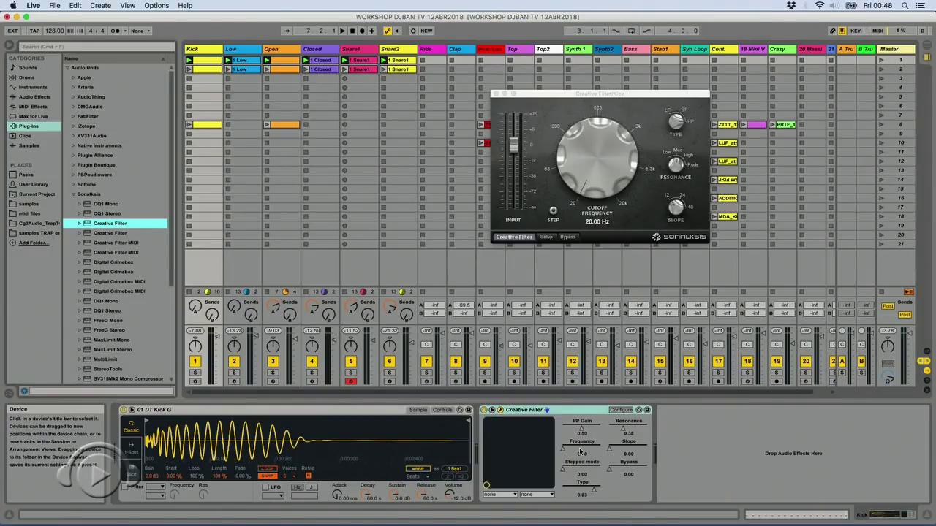
drag(581, 452, 581, 447)
text(0)
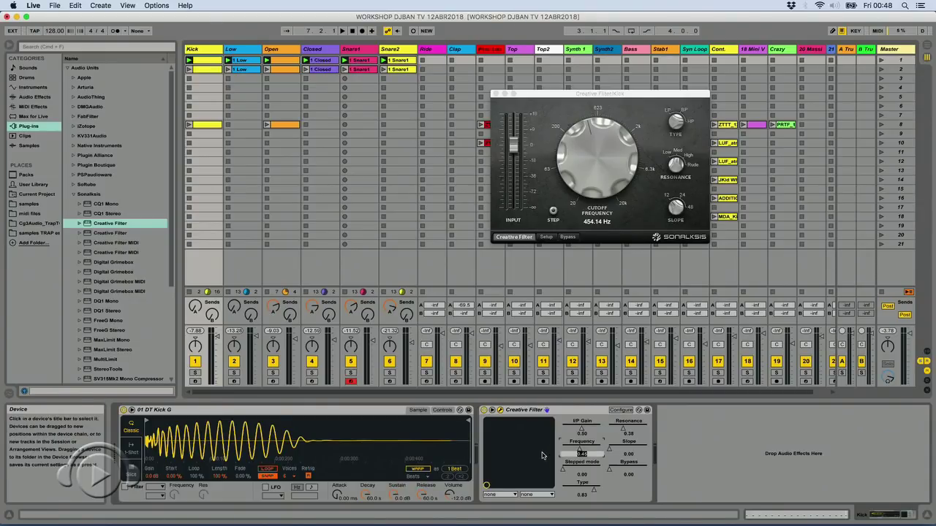
key(Return)
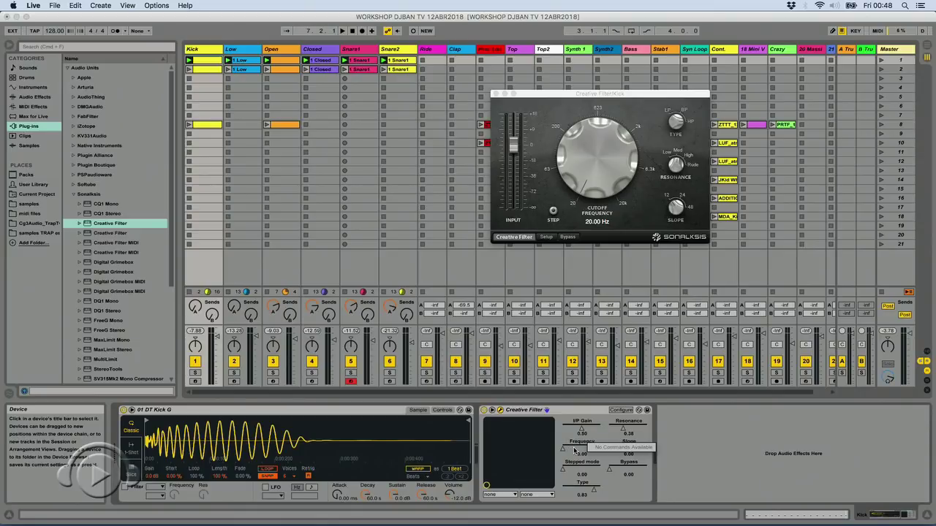
Map the Kick filter's Frequency parameter to MIDI controller CC 29 and leave MIDI mapping mode
right_click(574, 449)
click(618, 486)
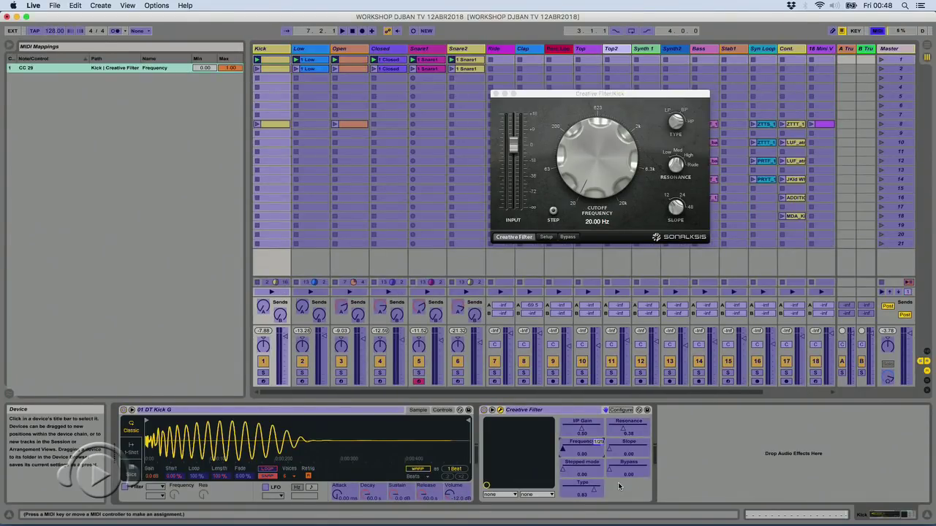
key(super+m)
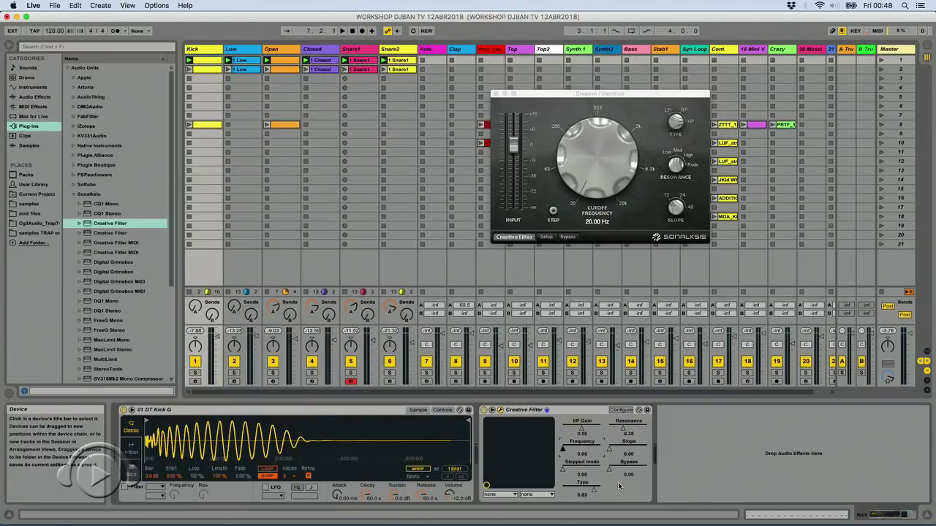
Start playback, widen the Ride track's column to full mixer width, and arm the Ride track for recording
key(space)
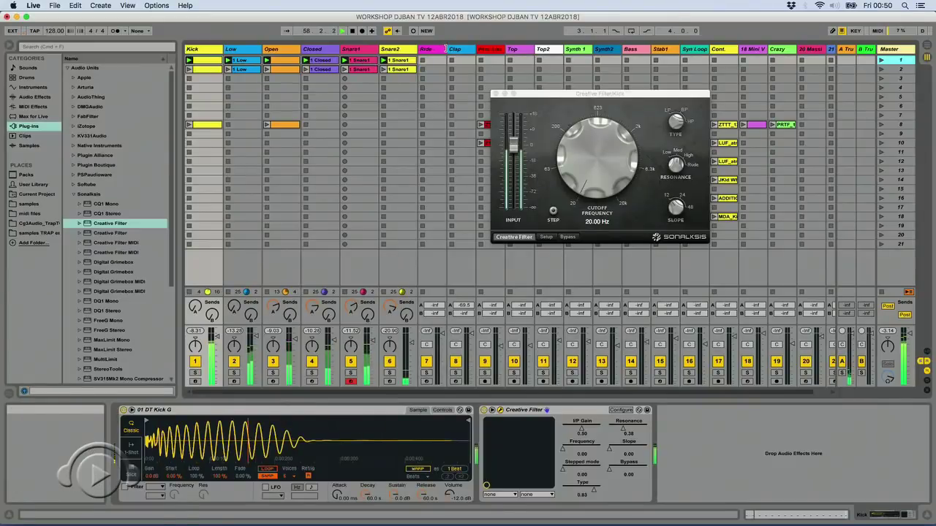
click(446, 49)
drag(446, 49, 456, 49)
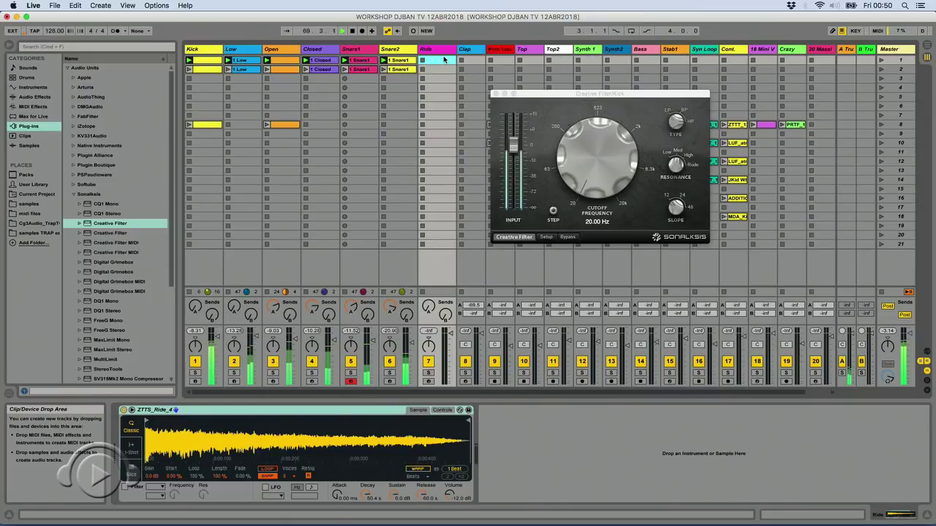
click(428, 381)
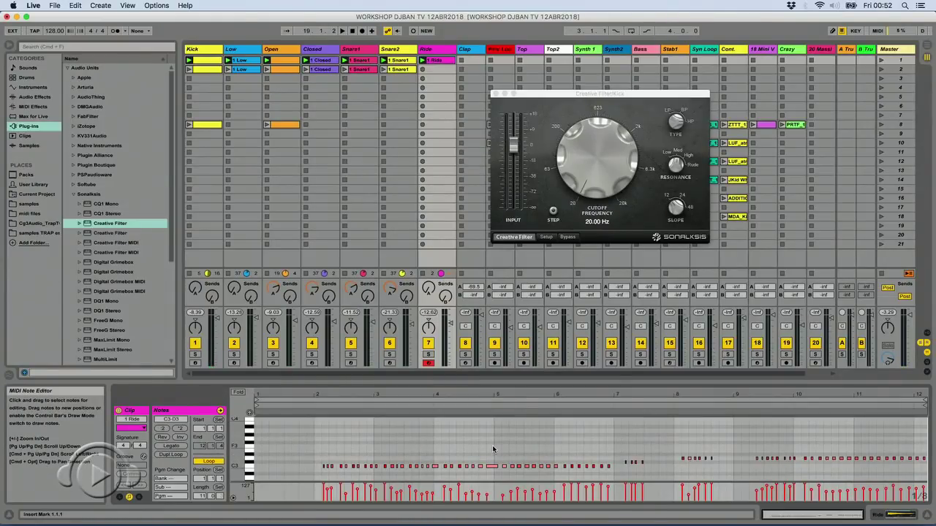
Set the recorded Ride clip's loop to start at 11.1.1 with a length of one bar
click(312, 446)
drag(312, 446, 802, 467)
click(729, 437)
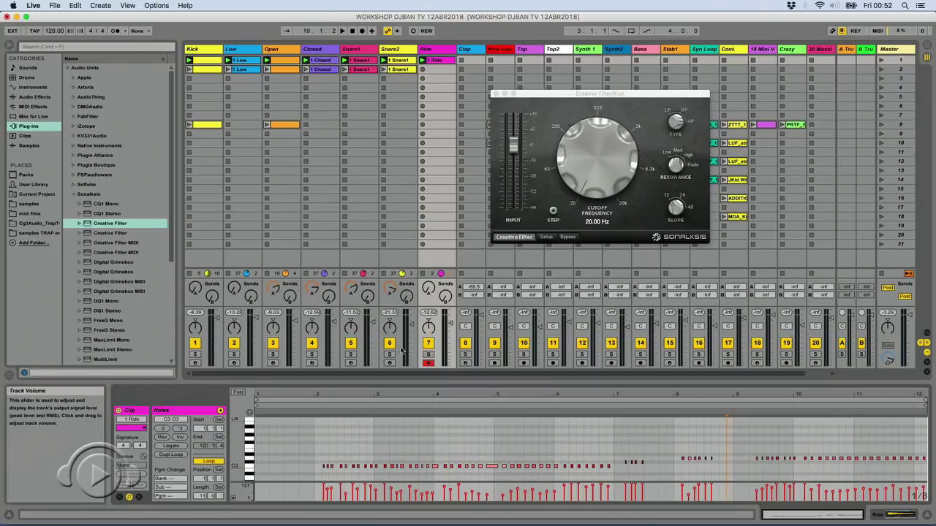
click(259, 399)
mouse_move(258, 399)
mouse_down()
mouse_move(842, 402)
mouse_move(856, 448)
mouse_up()
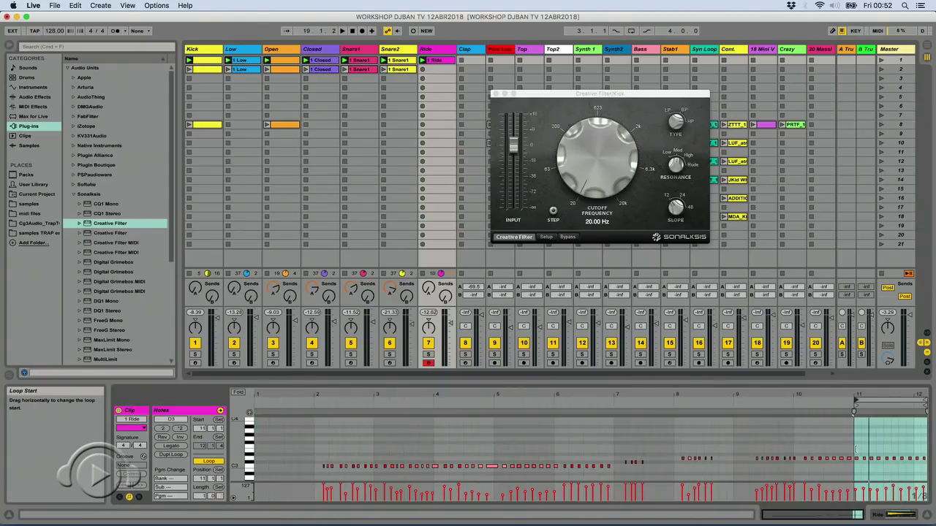
mouse_move(927, 406)
mouse_down()
mouse_move(883, 403)
mouse_move(913, 403)
mouse_up()
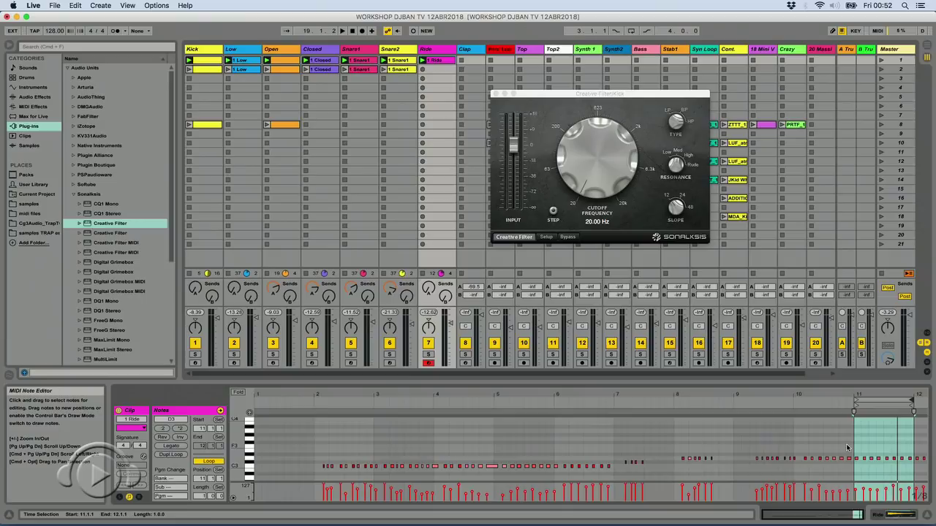
Quantize the start of the Ride notes in bar 11 with an amount of 64%
drag(850, 446, 912, 463)
right_click(910, 460)
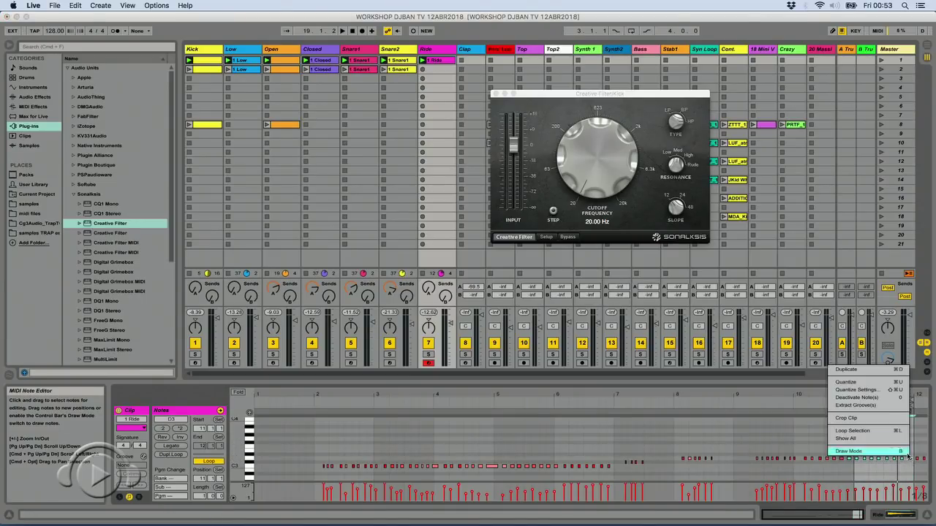
click(877, 395)
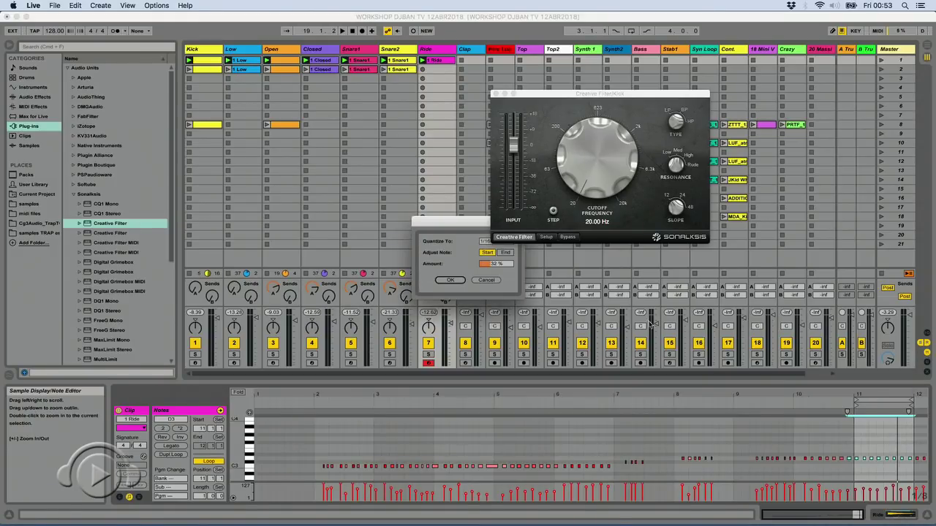
click(504, 265)
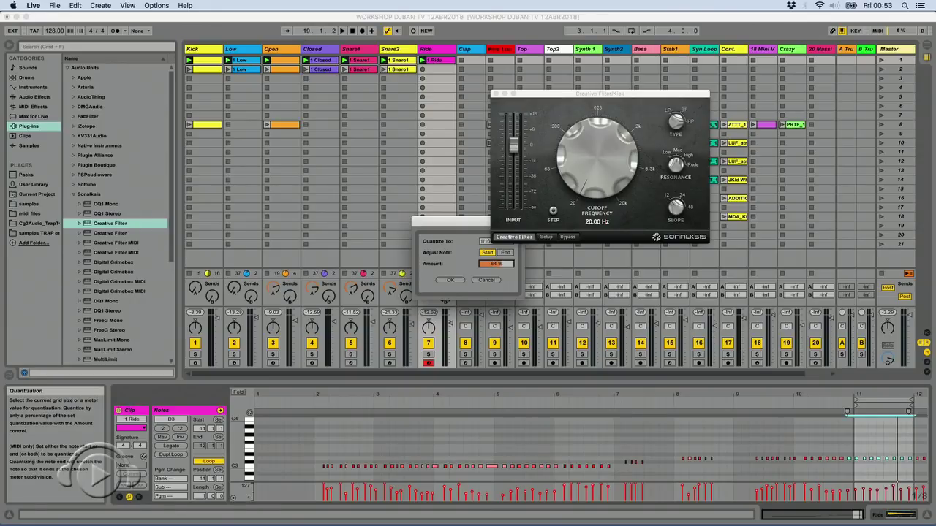
click(451, 280)
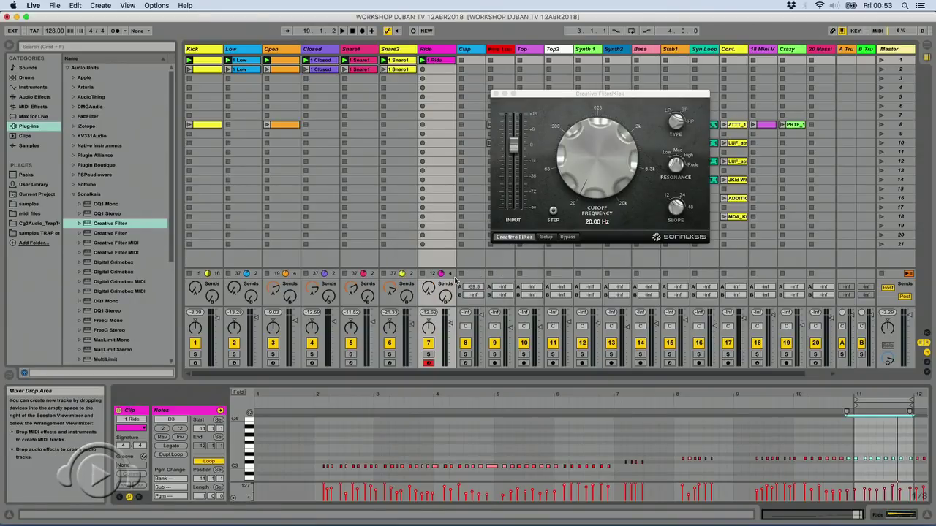
Play the groove, shorten the Ride loop to two beats ending at 11.3.1, and raise the second looped note's velocity
key(space)
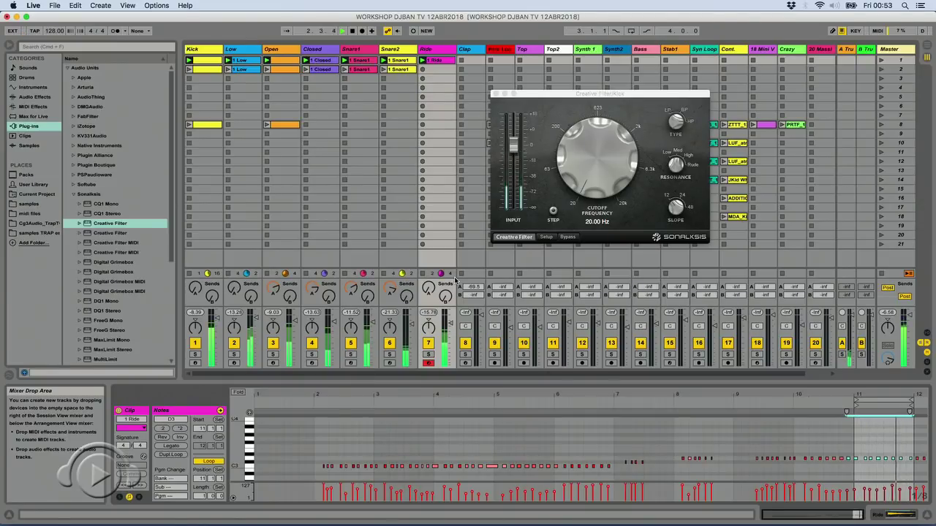
drag(911, 400, 882, 400)
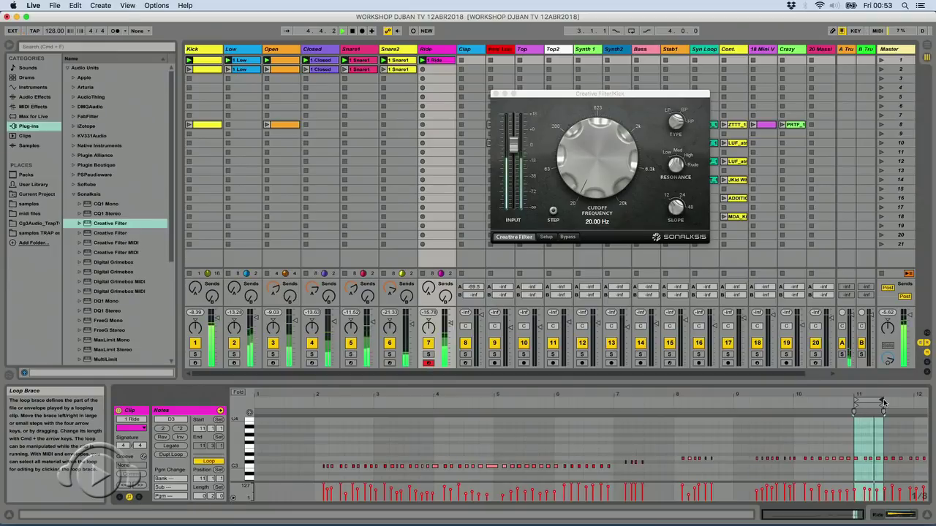
mouse_move(854, 514)
mouse_down()
mouse_move(853, 524)
mouse_move(850, 514)
mouse_up()
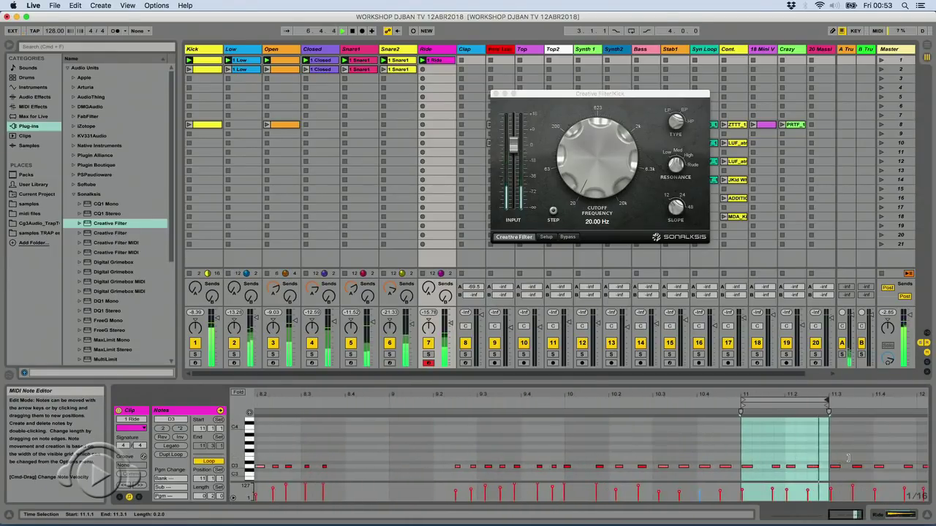
scroll(848, 458, right, 1)
scroll(848, 459, down, 2)
scroll(848, 459, up, 1)
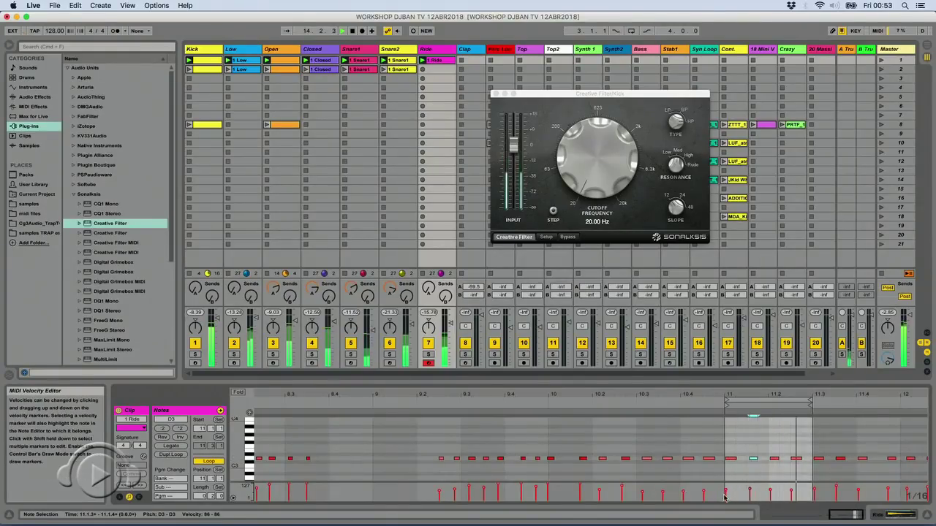
click(748, 489)
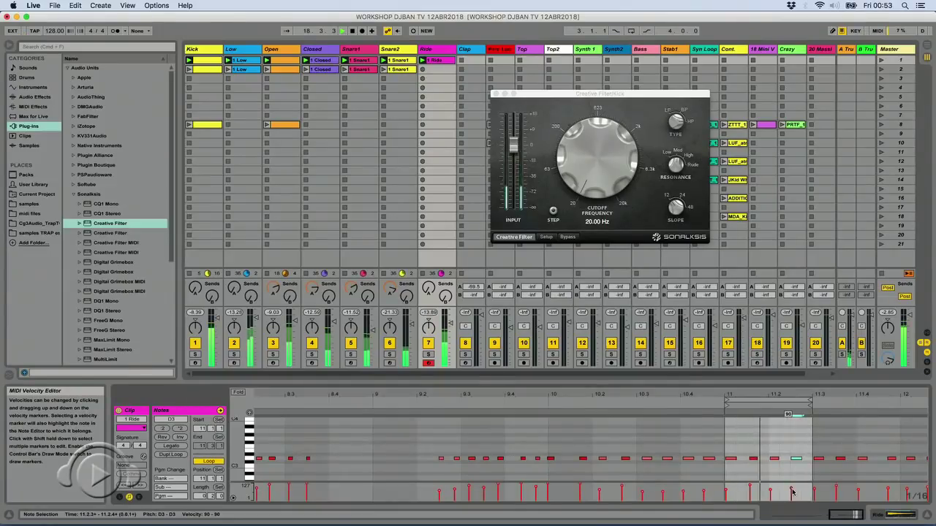
Quantize the four notes inside the Ride clip's two-beat loop
drag(715, 438, 804, 466)
right_click(801, 458)
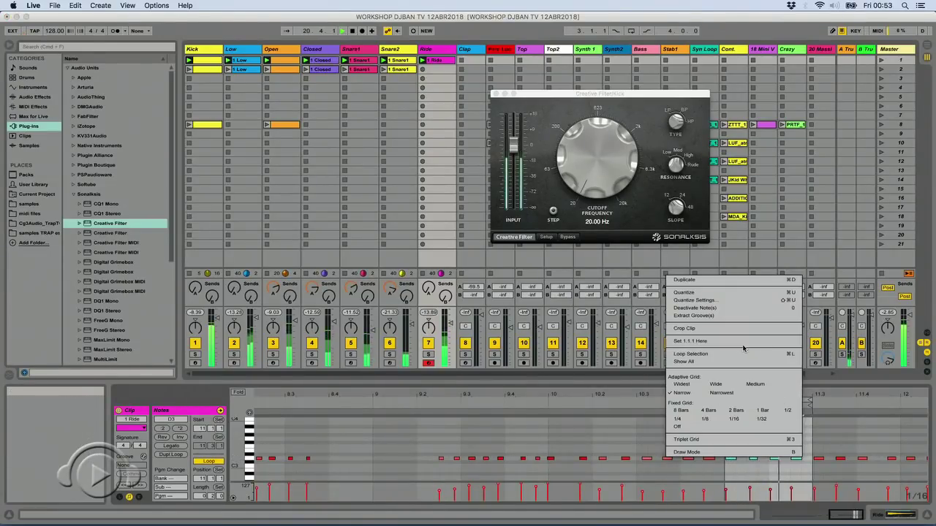
click(714, 297)
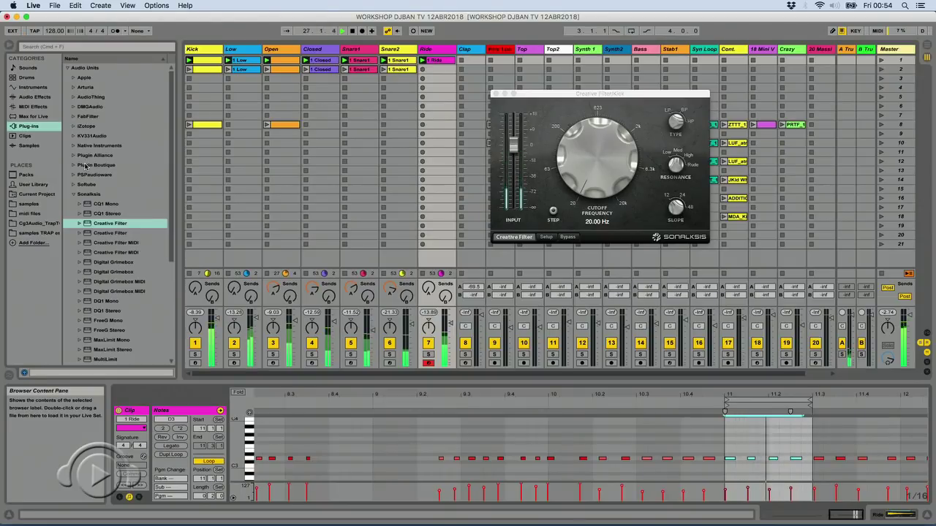
Add a Compressor from the audio effects to the Ride track
click(34, 96)
click(33, 87)
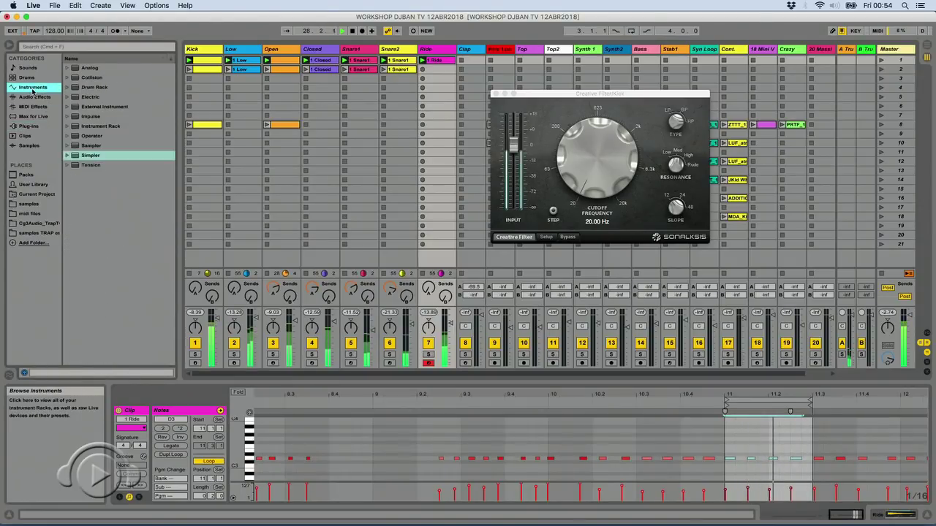
click(38, 97)
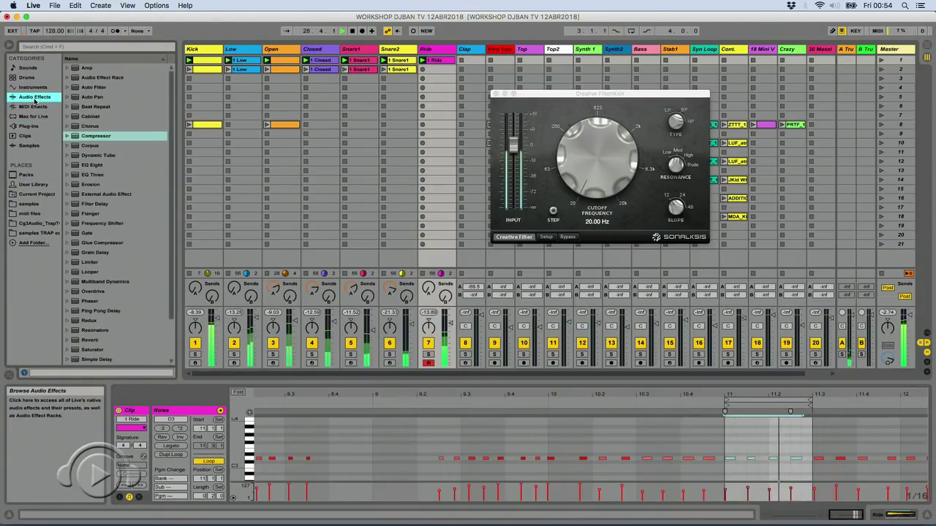
double_click(92, 138)
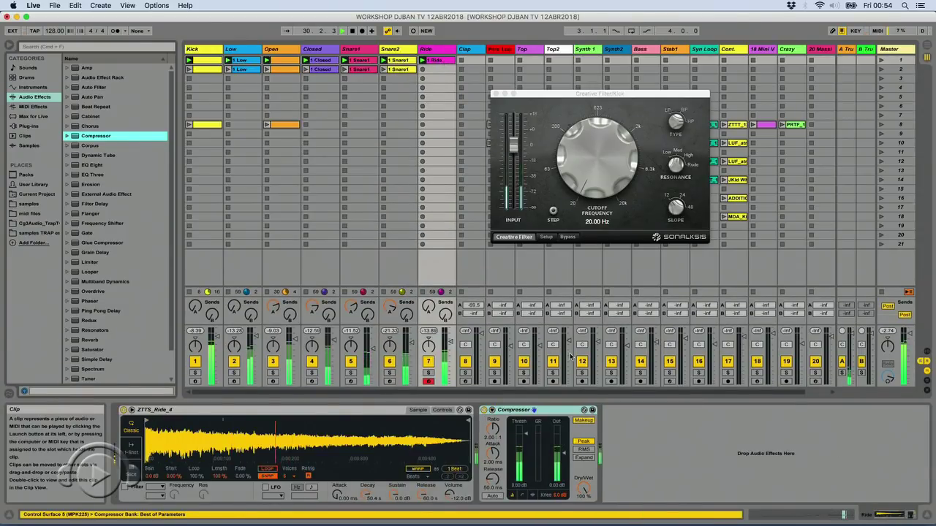
Sidechain the Ride's Compressor from Kick with ratio 4.20:1, attack 0.11 ms, release 41.1 ms and threshold -20.1 dB
click(492, 410)
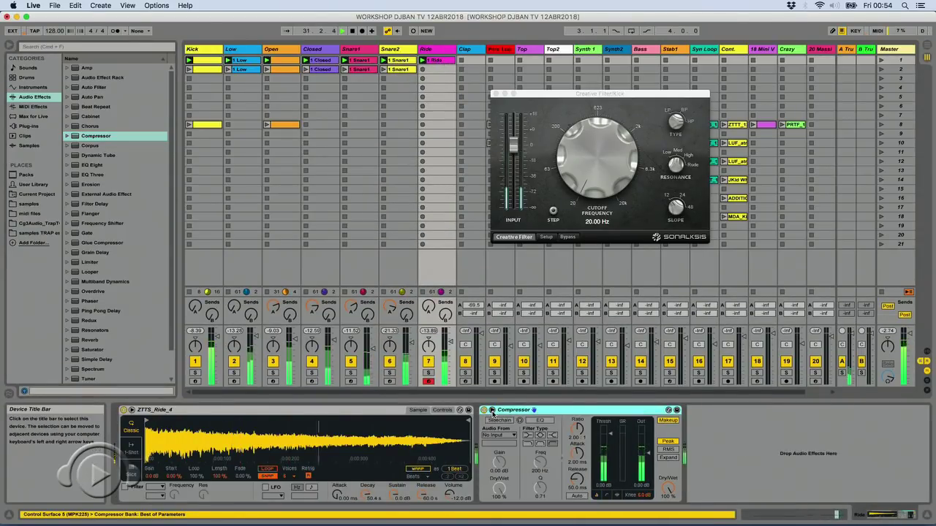
click(496, 420)
click(498, 435)
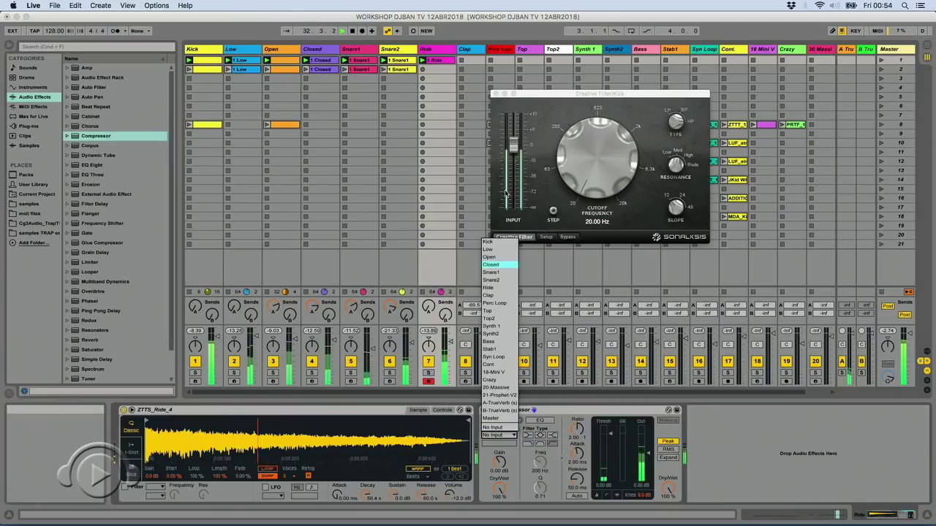
click(505, 243)
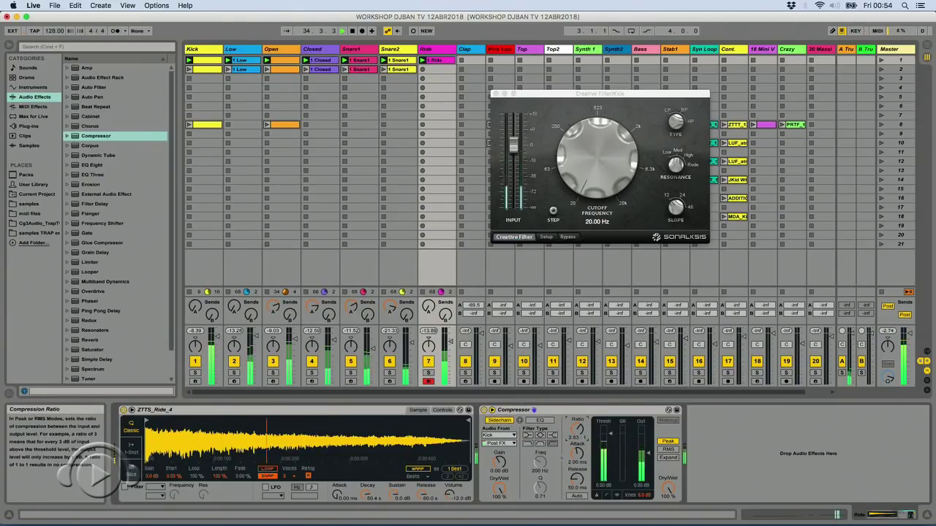
drag(577, 431, 579, 430)
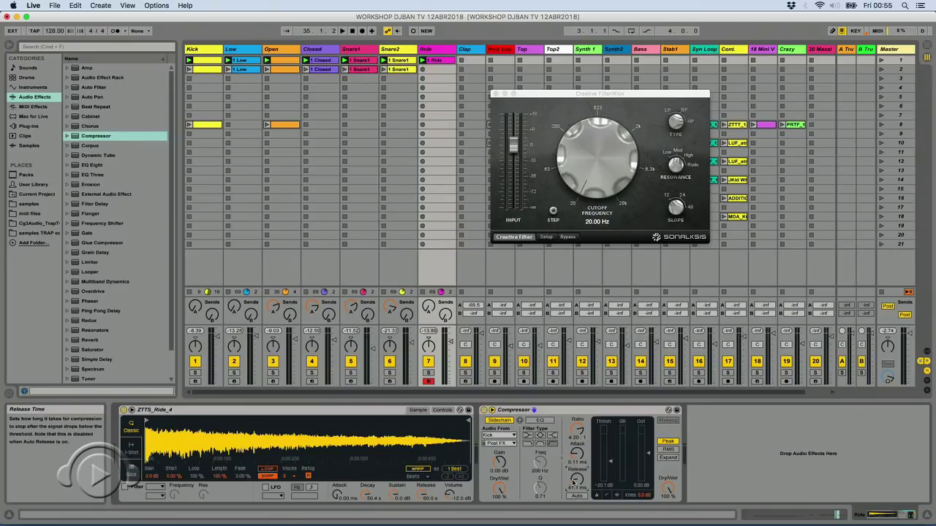
Start playback and raise the Ride track's send B to add reverb
key(space)
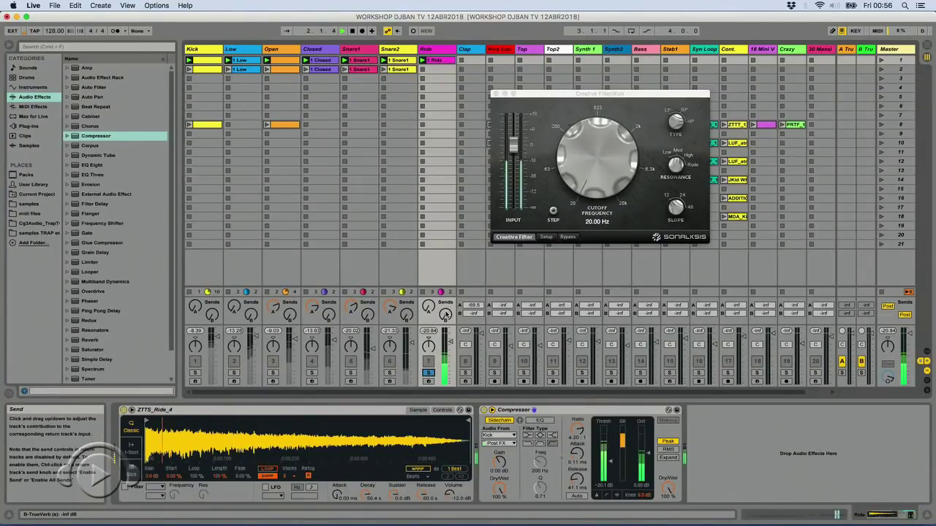
drag(445, 316, 445, 296)
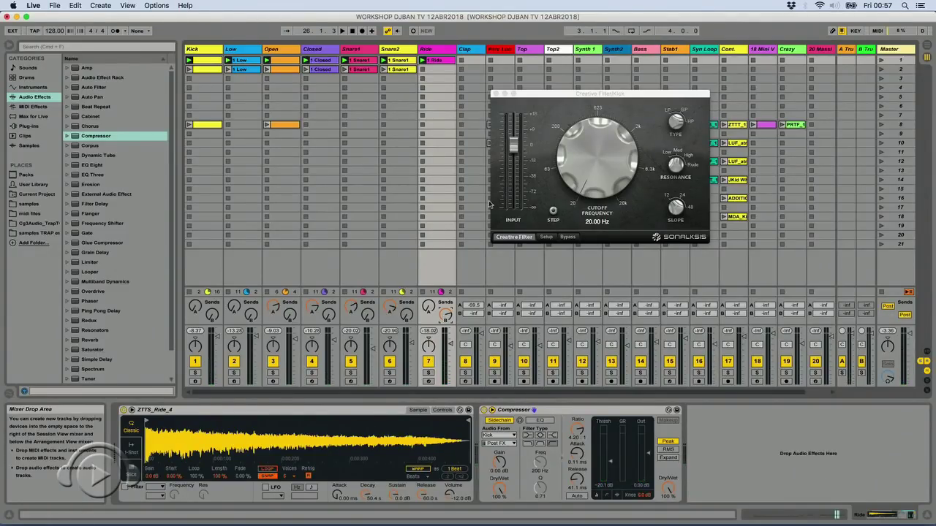
Close the Creative Filter window, widen the Clap track's column, and arm the Clap track for recording
click(496, 93)
mouse_move(482, 52)
mouse_down()
mouse_move(499, 52)
mouse_move(489, 51)
mouse_up()
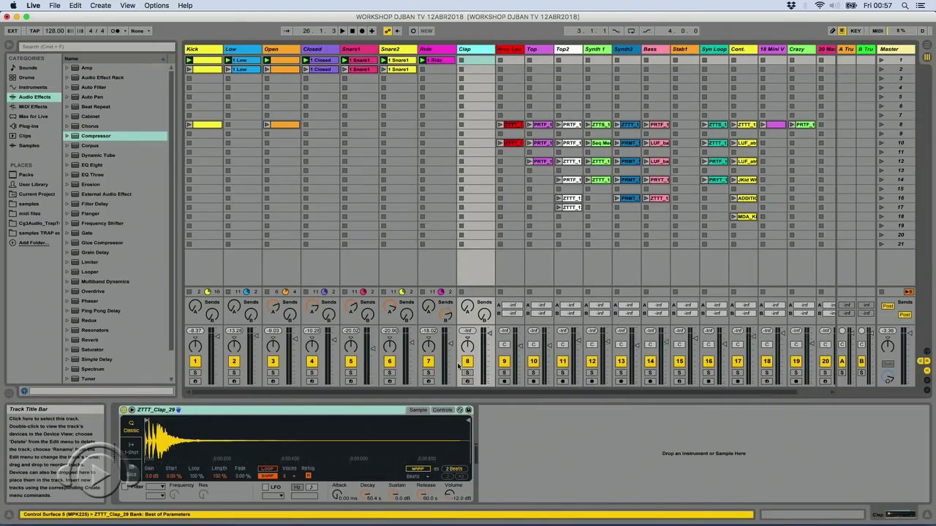
click(467, 381)
key(a)
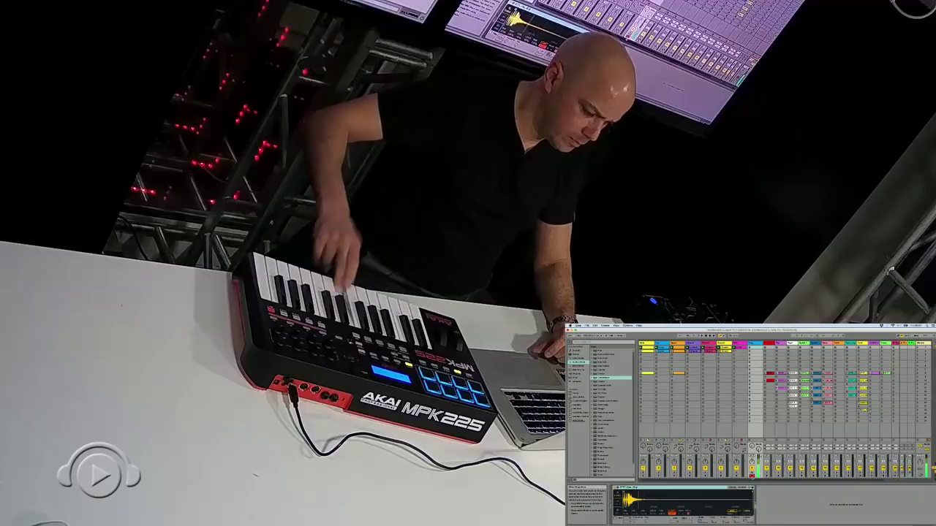
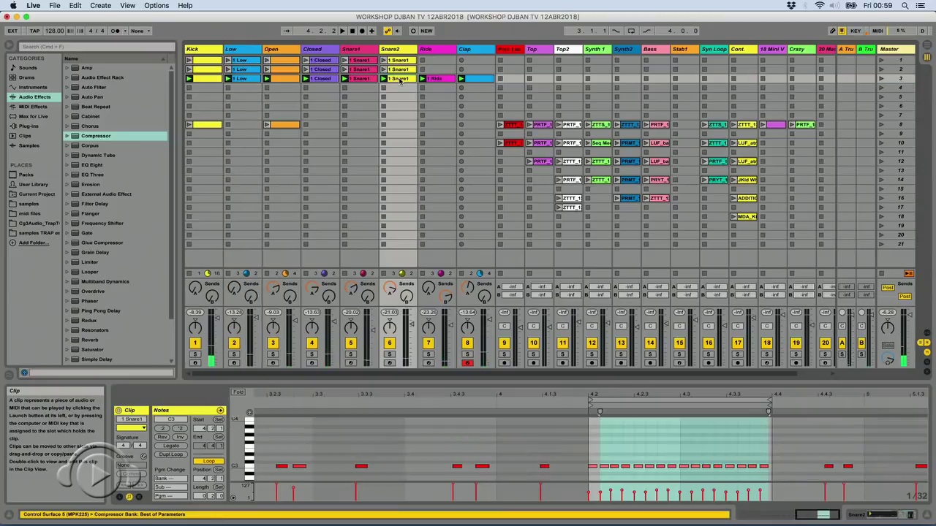
Color the Snare2 clip in scene 2 blue and the Kick clip in scene 2 red
click(397, 61)
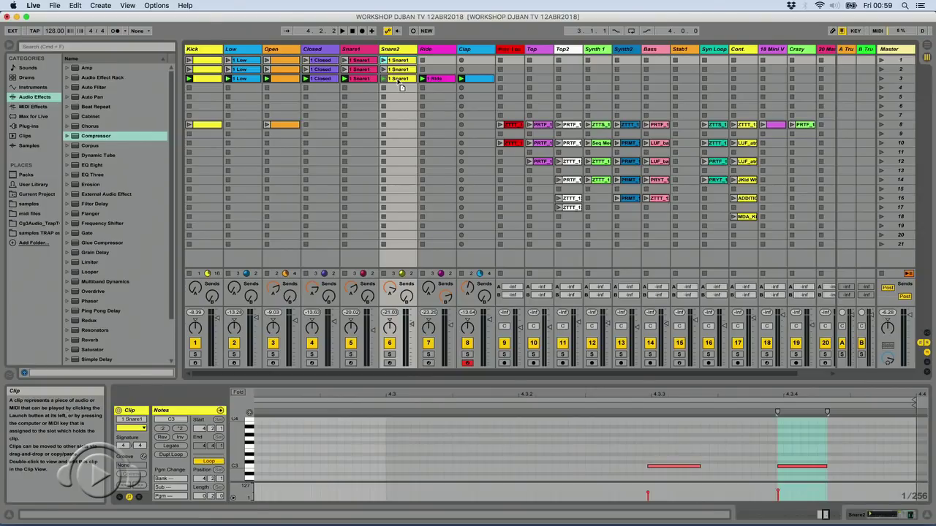
click(397, 81)
right_click(398, 76)
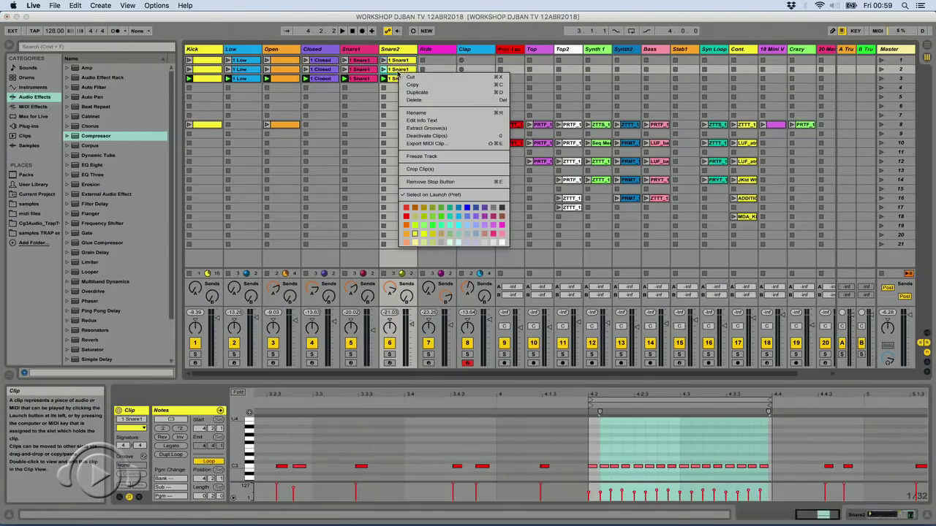
click(467, 217)
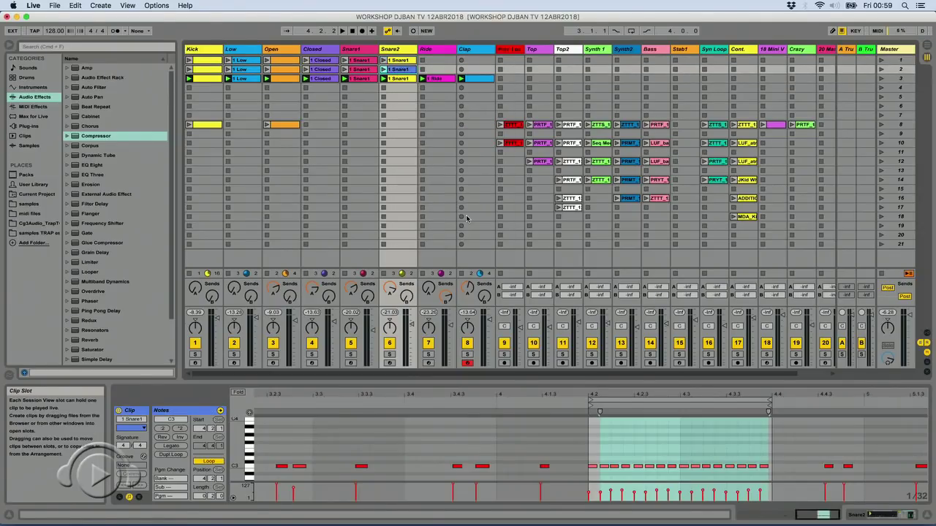
right_click(206, 70)
click(213, 213)
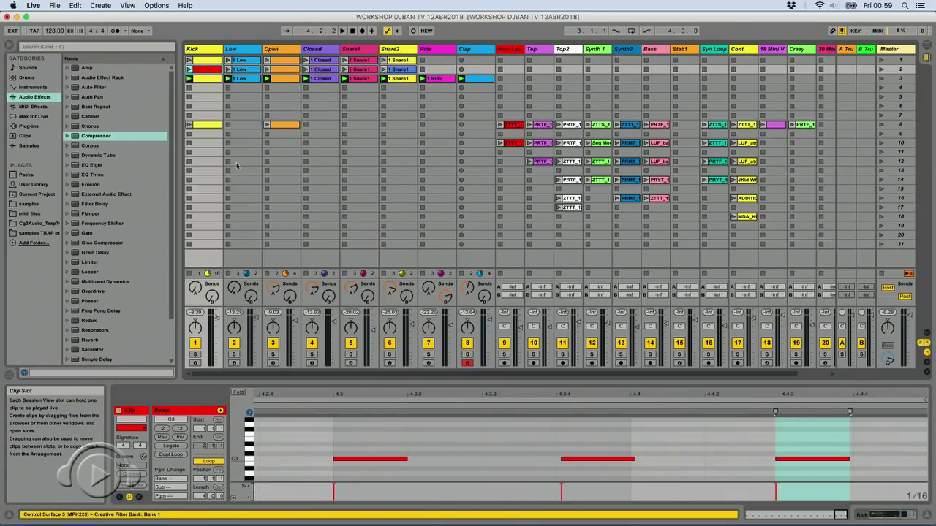
Solo the Snare2 track and audition its clips in scenes 1 and 2
click(407, 70)
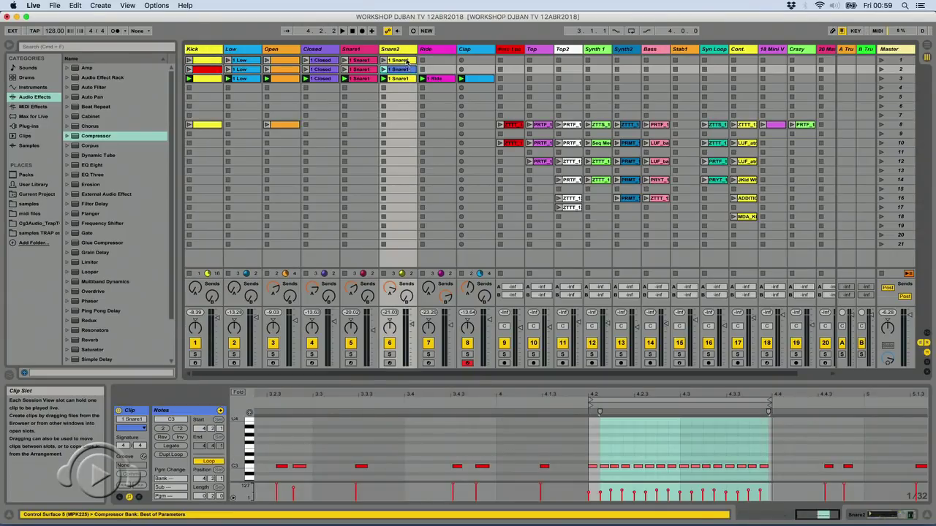
click(407, 61)
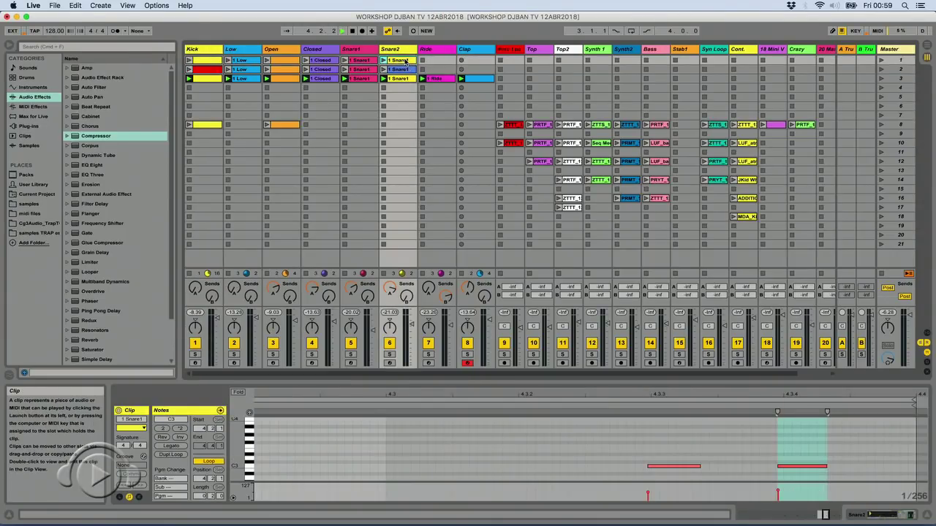
click(391, 354)
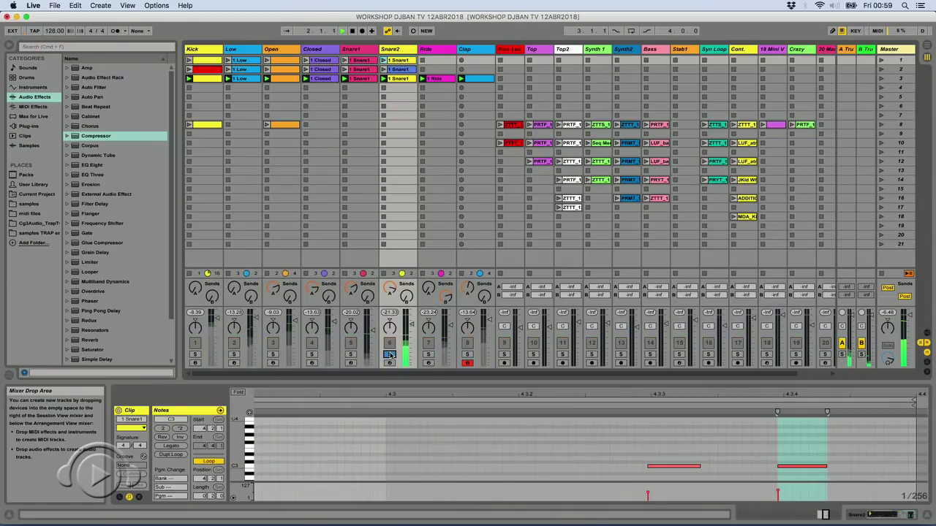
click(383, 70)
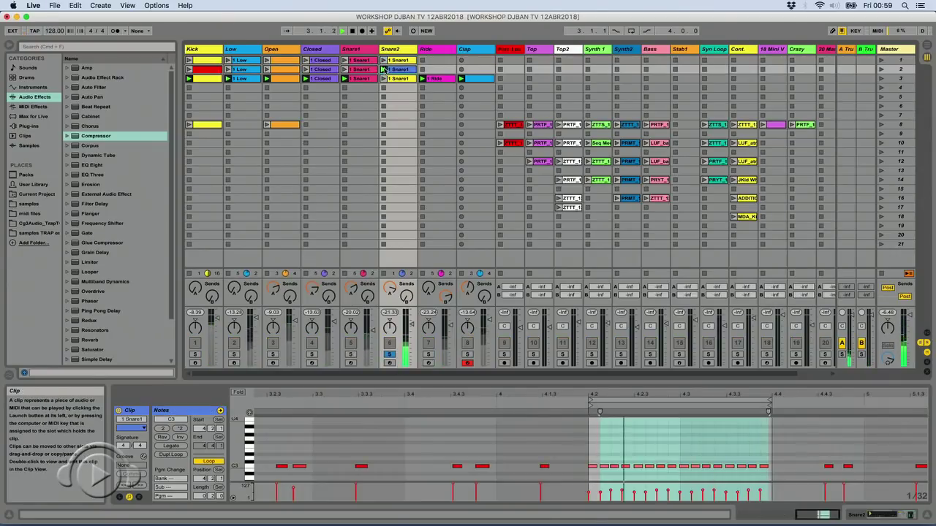
click(383, 61)
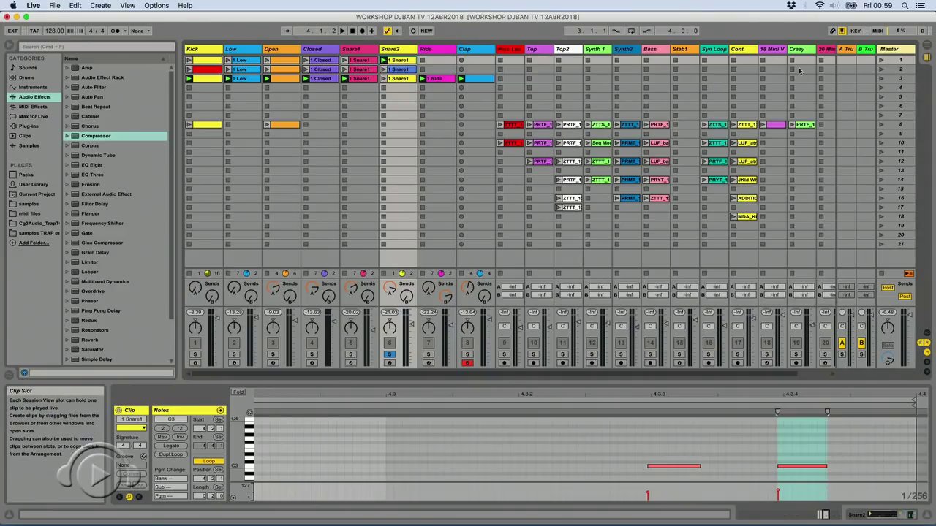
Unsolo Snare2 and alternate between launching scenes 1 and 3 to compare the full grooves
click(881, 61)
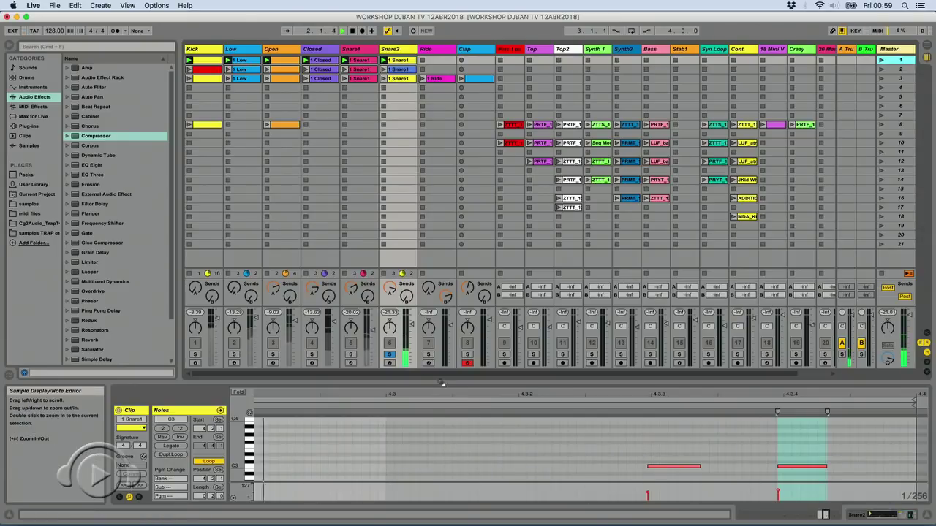
click(389, 354)
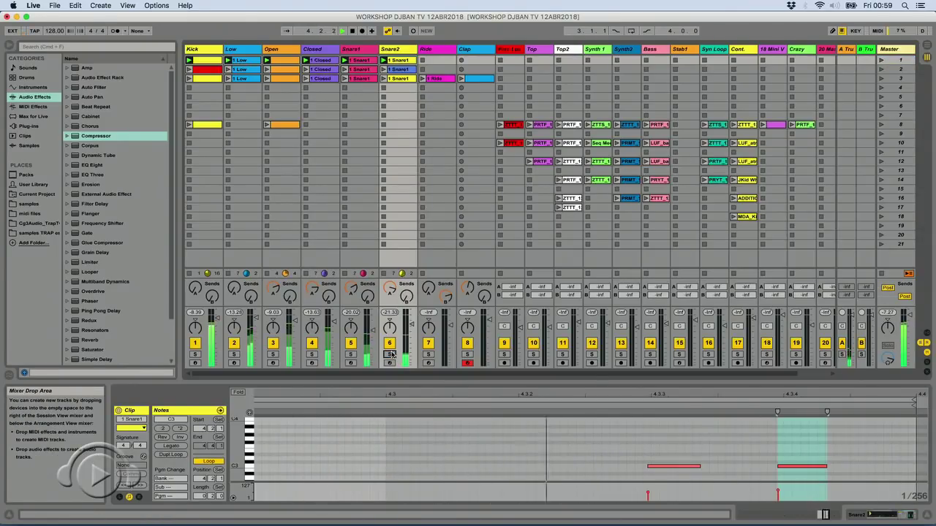
click(881, 78)
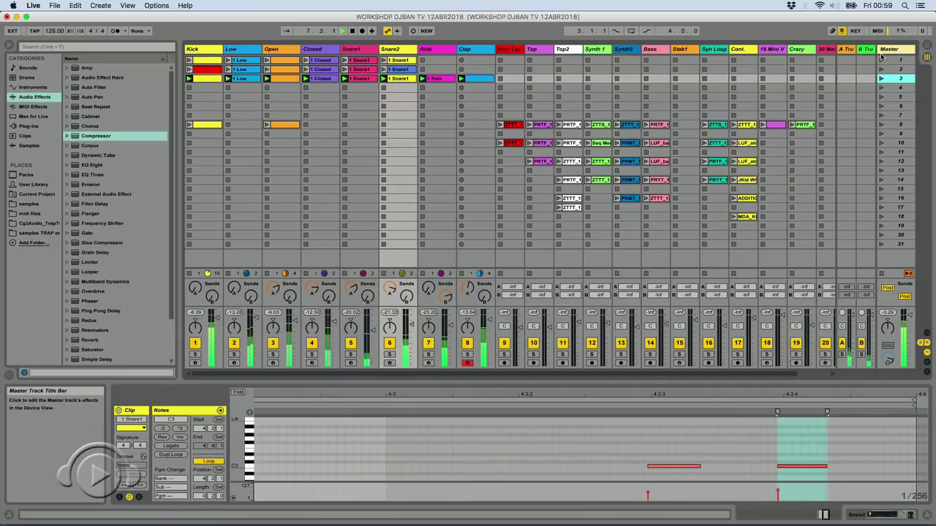
click(881, 60)
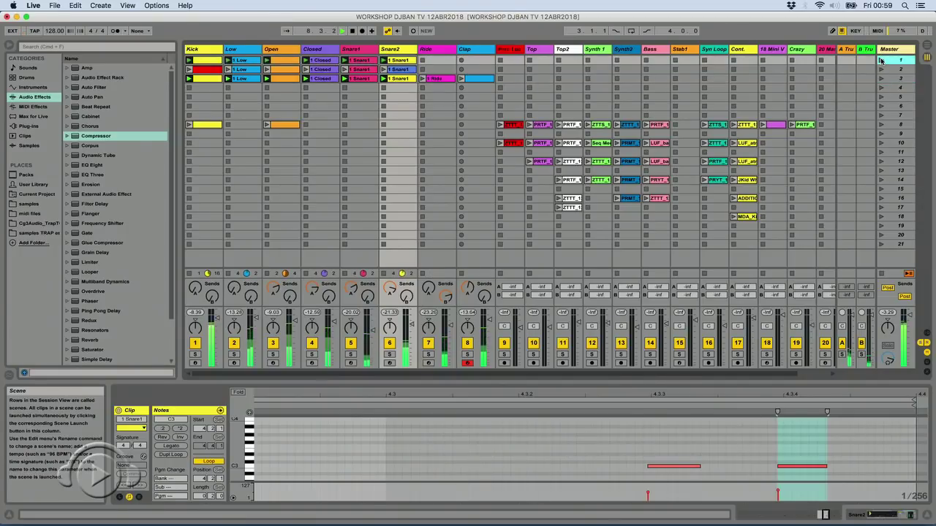
click(881, 78)
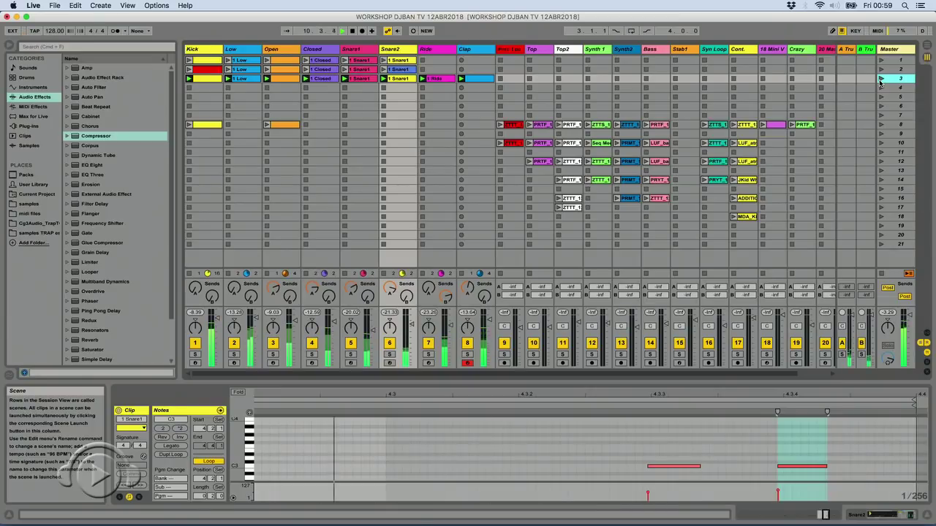
click(881, 60)
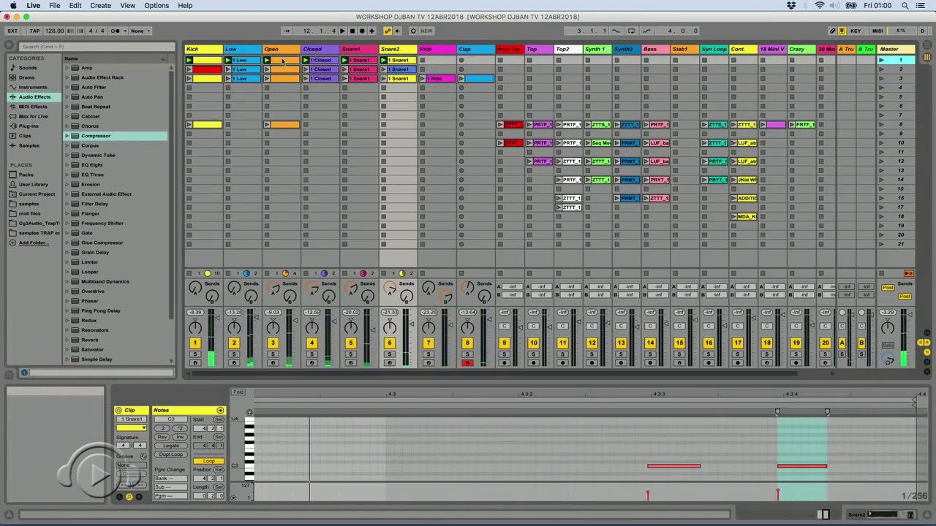
click(203, 69)
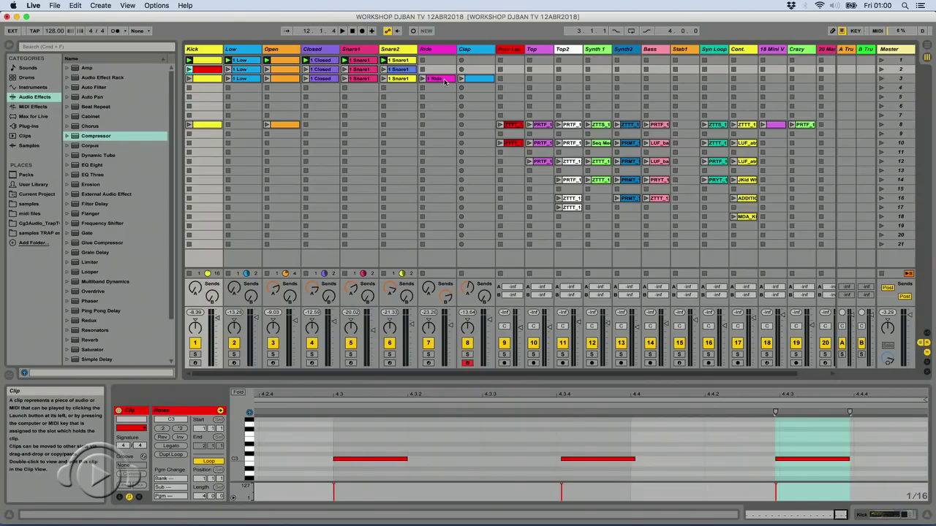
click(882, 60)
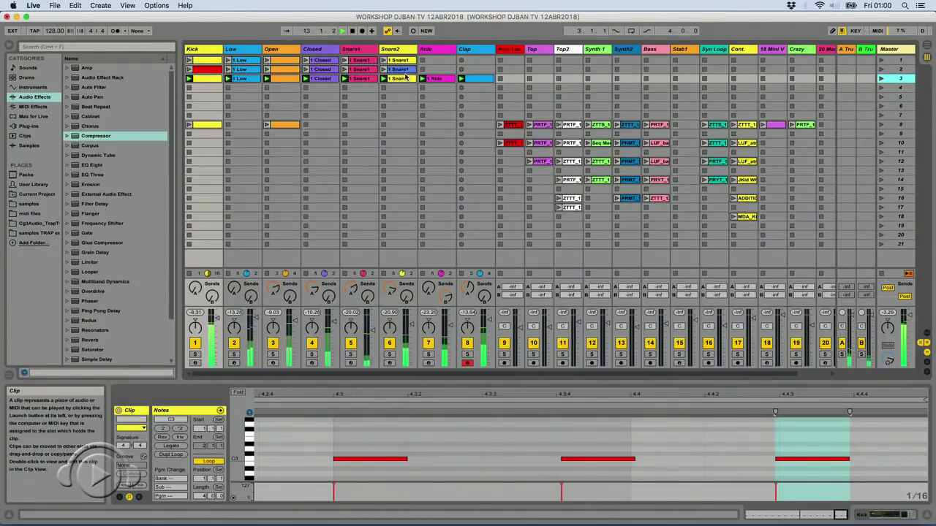
Copy the eight drum clips of scene 3 into scene 4 and delete the Ride clip from scene 4
drag(475, 88, 208, 77)
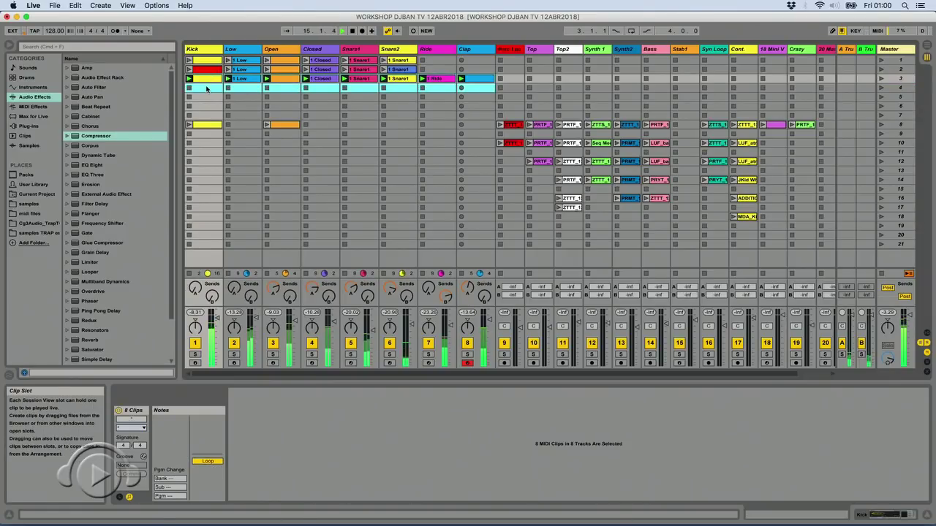
drag(208, 80, 209, 89)
click(442, 89)
key(Delete)
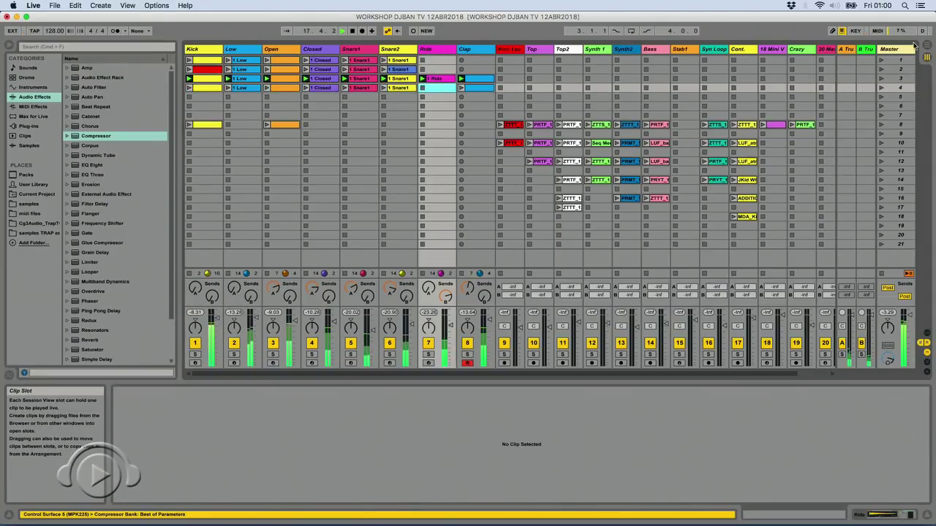
Launch scenes 4 and 3 in turn to compare the groove without and with the ride
click(881, 88)
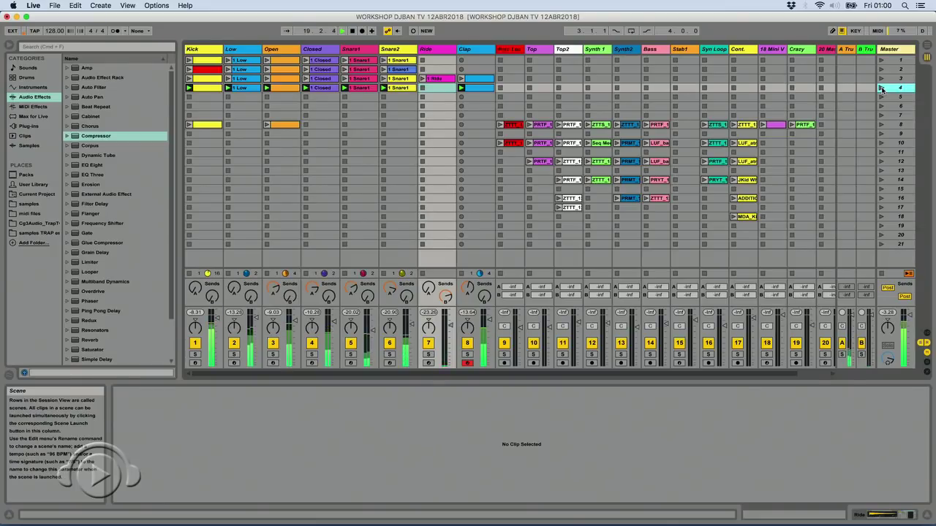
click(881, 78)
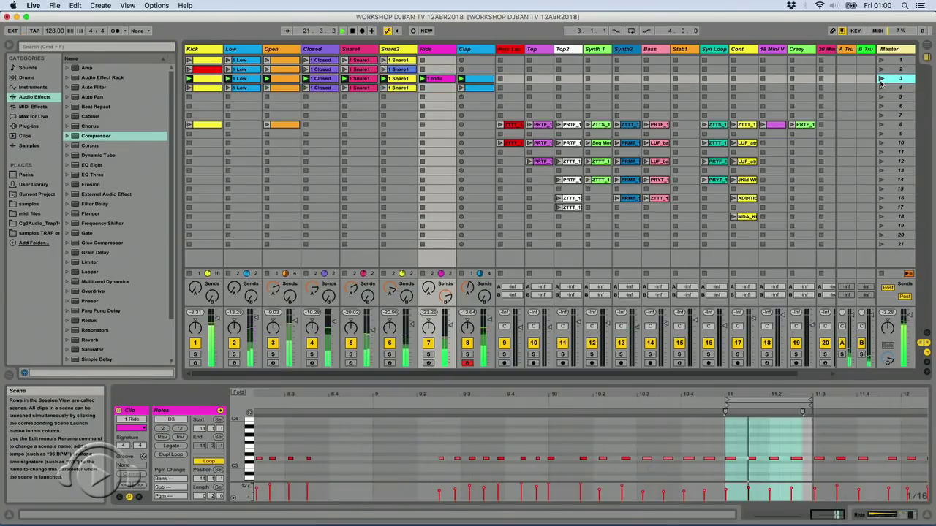
Launch scene 4, duplicate its drum clips into scene 5 and delete the Clap clip from scene 5
click(881, 89)
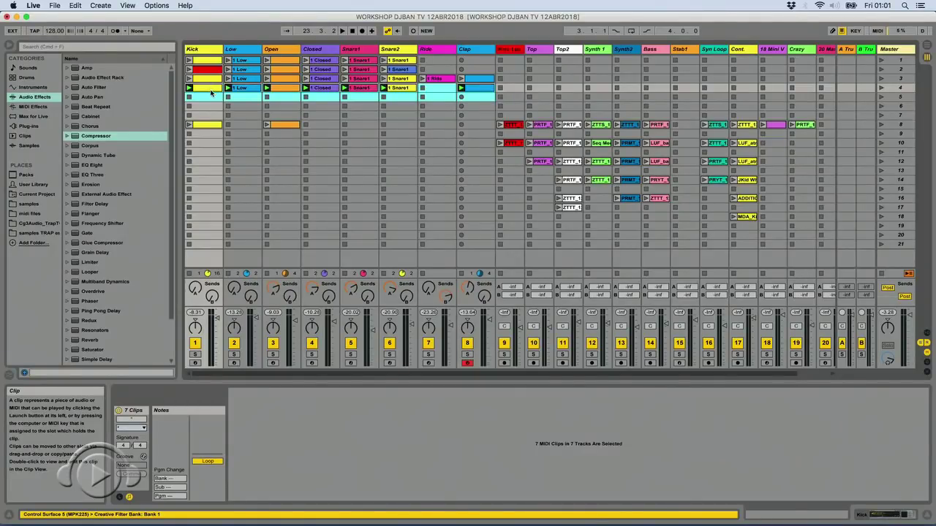
key(super+d)
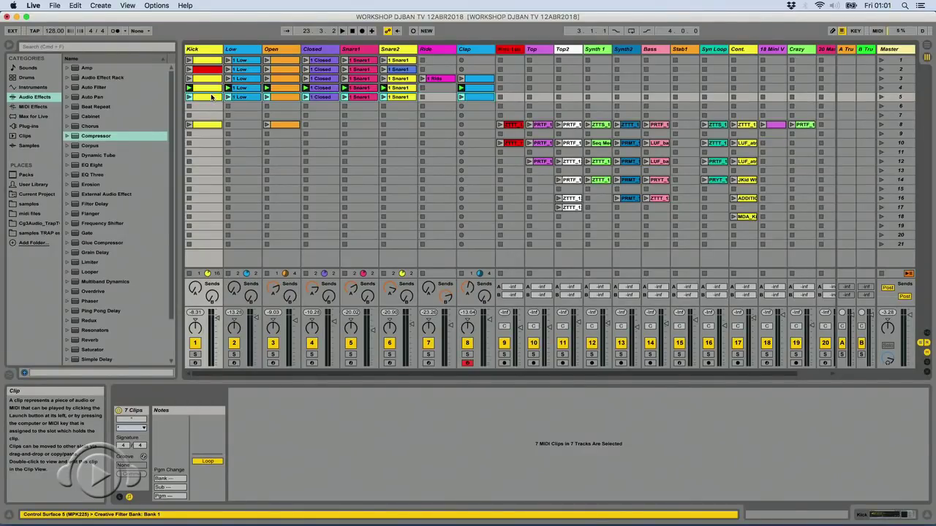
click(480, 97)
key(Delete)
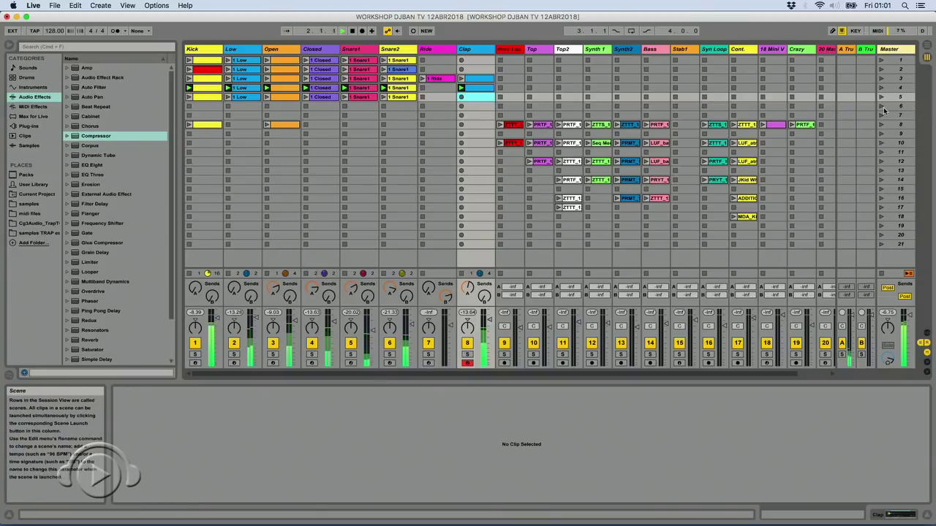
Lower the Clap track's volume to -7.0 dB and add EQ Eight to the track
drag(491, 319, 491, 322)
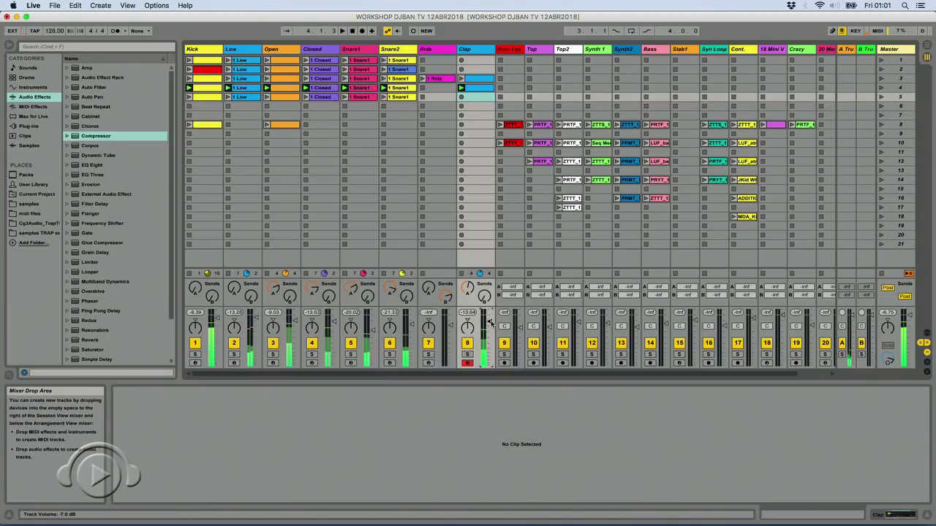
click(89, 165)
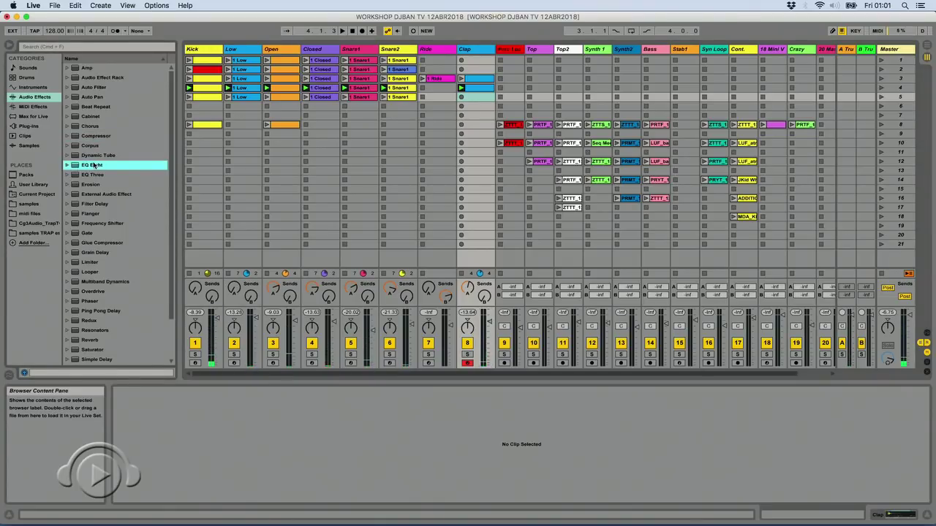
drag(473, 79, 472, 81)
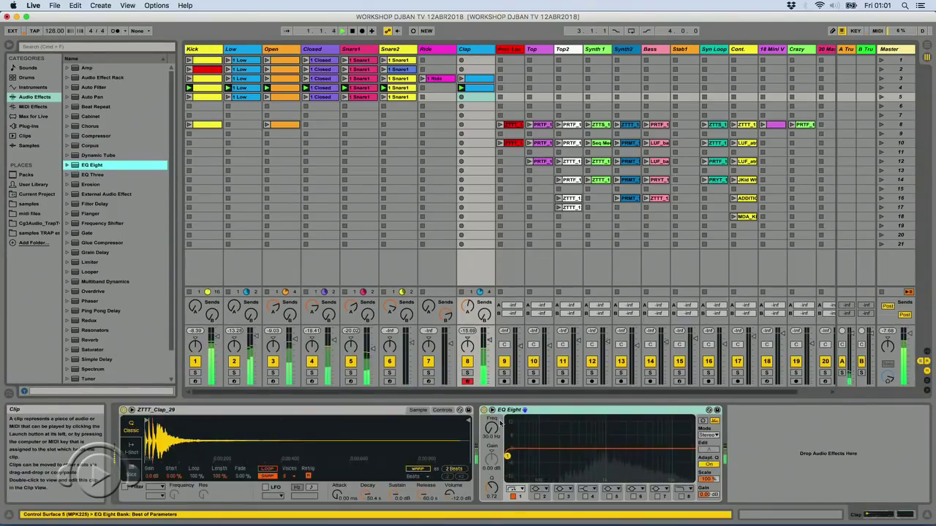
Cut the clap's lows in EQ Eight and boost it by 3.60 dB at 5.59 kHz with a Q of 3.32
drag(572, 460, 592, 459)
click(669, 449)
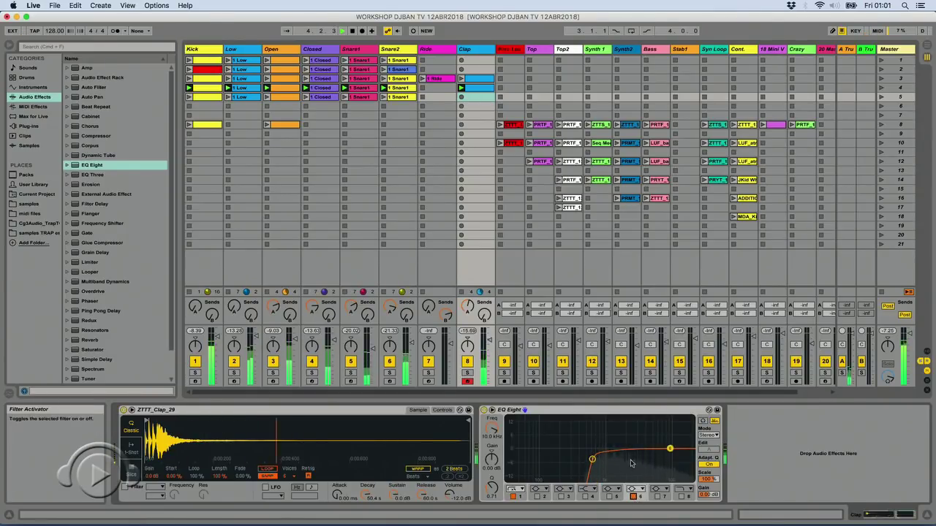
mouse_move(670, 434)
mouse_down()
mouse_move(612, 443)
mouse_move(653, 442)
mouse_up()
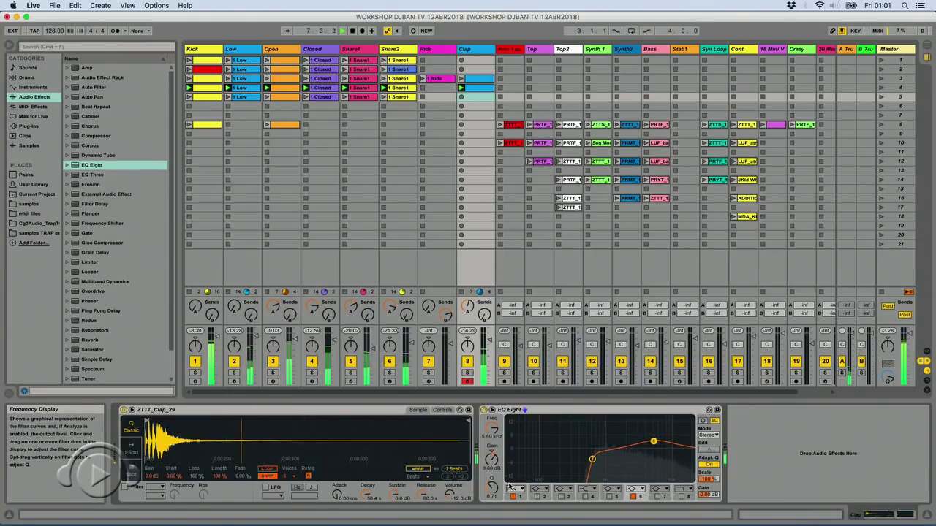
drag(491, 489, 491, 459)
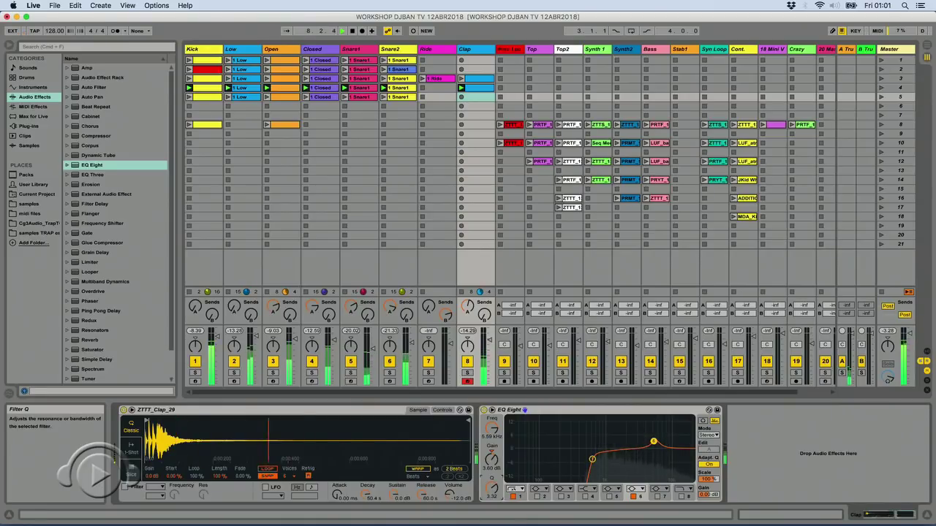
Launch scene 5, then widen and solo the Perc Loop track to audition its clips in scenes 8 and 10
click(881, 98)
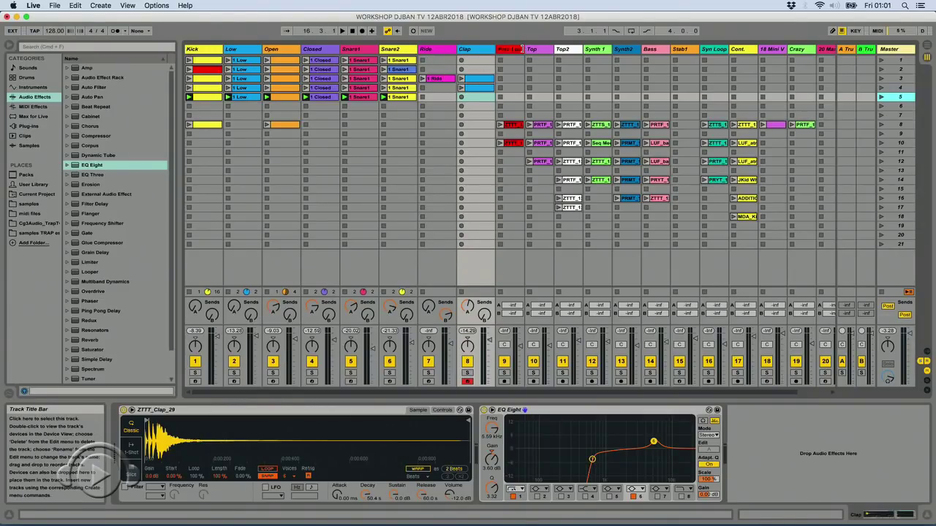
drag(522, 49, 531, 49)
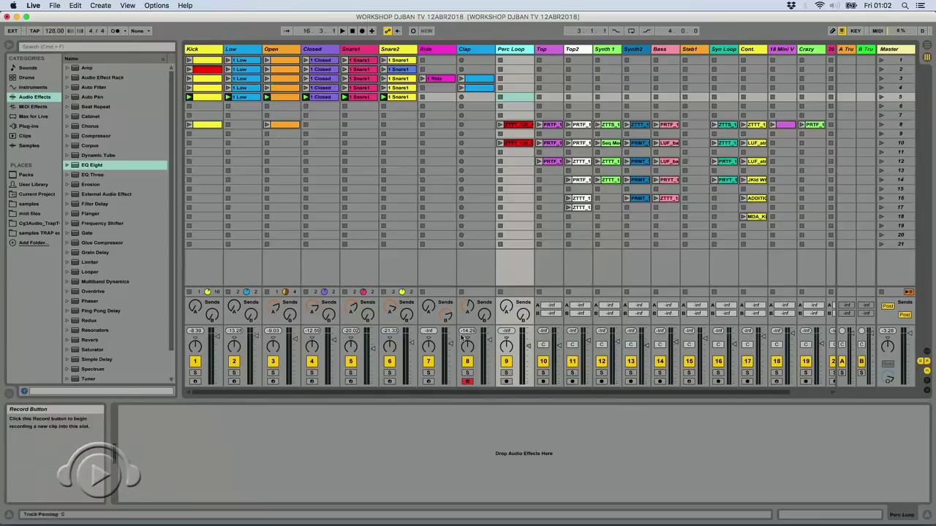
click(506, 382)
click(506, 373)
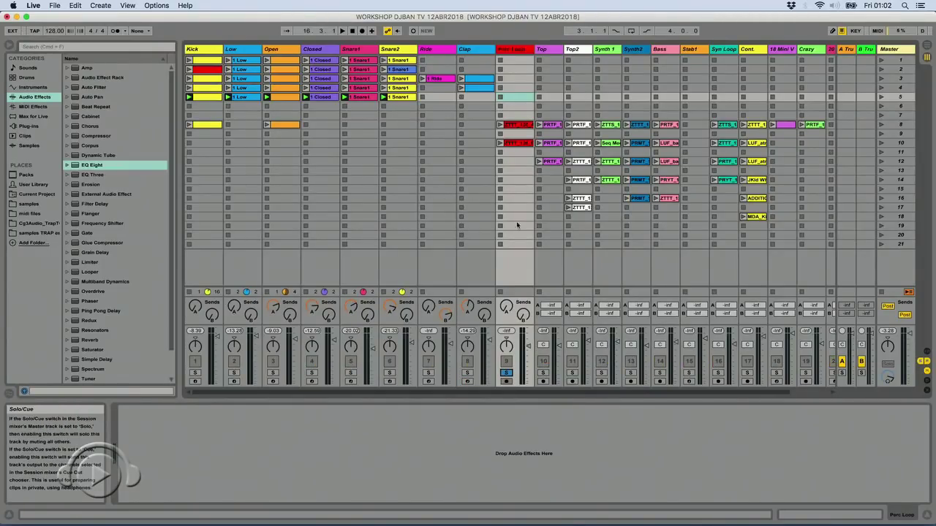
click(500, 125)
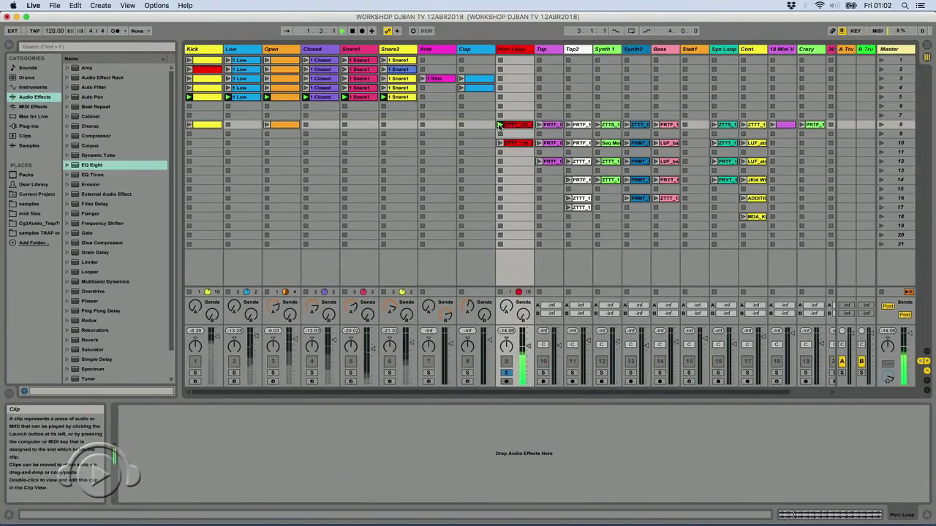
click(500, 143)
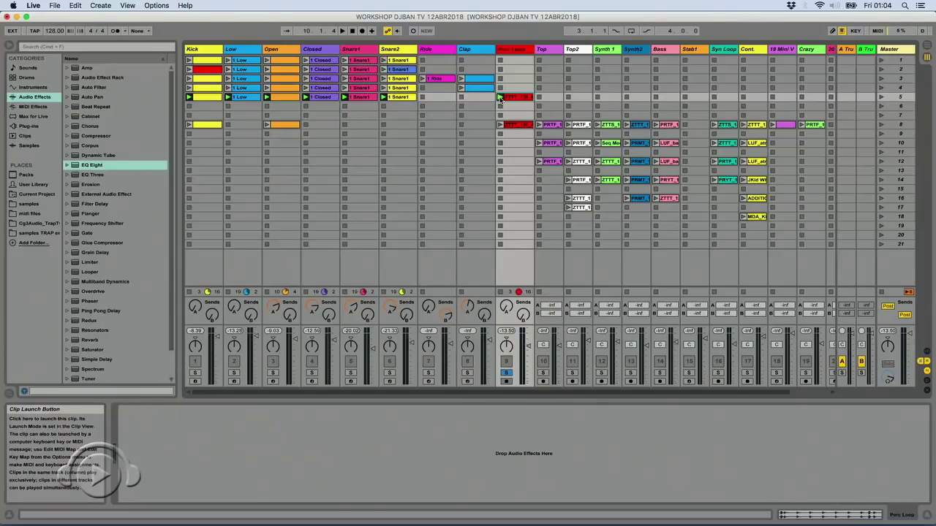
Play scene 5's Perc Loop clip unsoloed with the full groove and shorten its loop to the first two bars
click(500, 97)
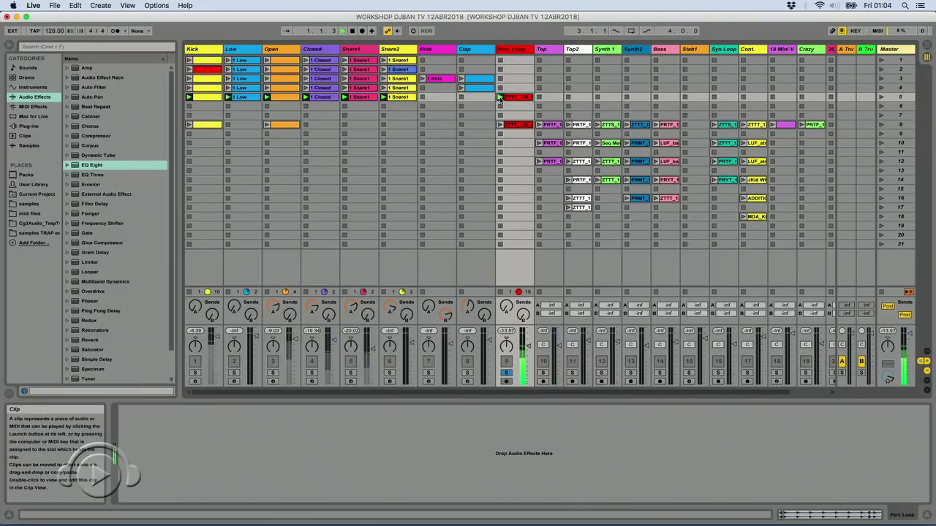
click(506, 373)
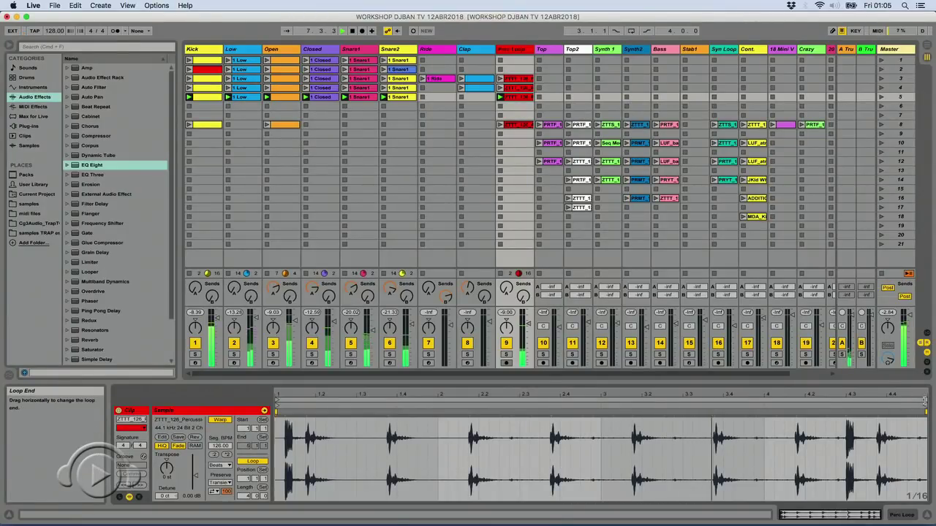
drag(925, 401, 601, 401)
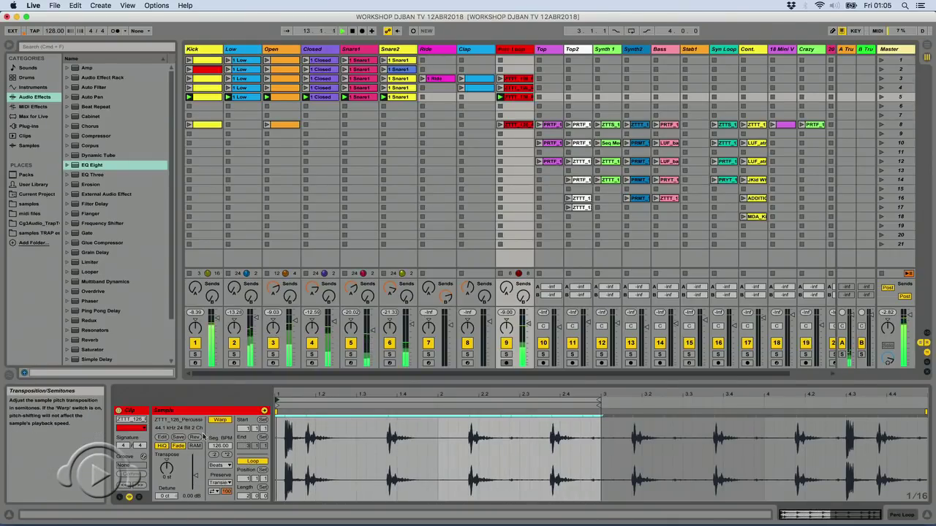
Cut the volume of the percussion clip's first hit with a clip envelope and transpose the clip to -6 st
click(138, 496)
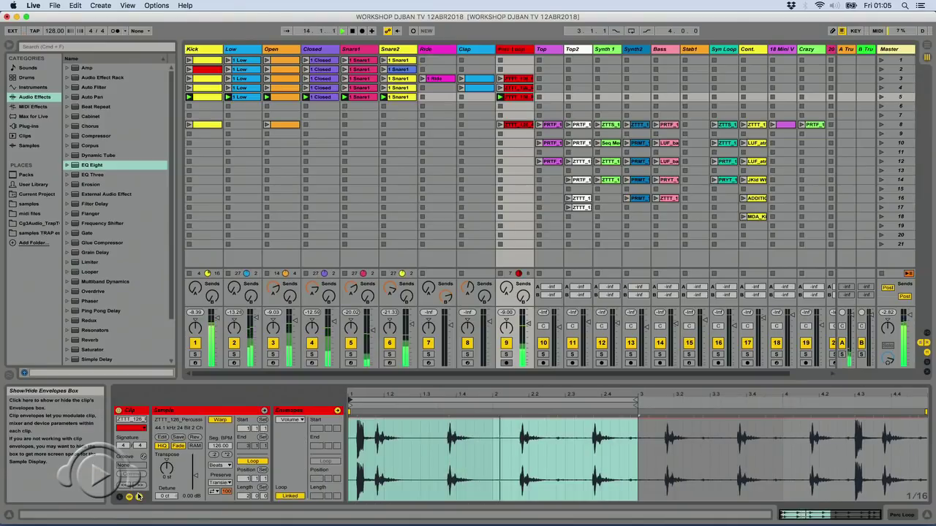
click(359, 443)
mouse_move(358, 443)
mouse_down()
mouse_move(361, 434)
mouse_move(361, 442)
mouse_up()
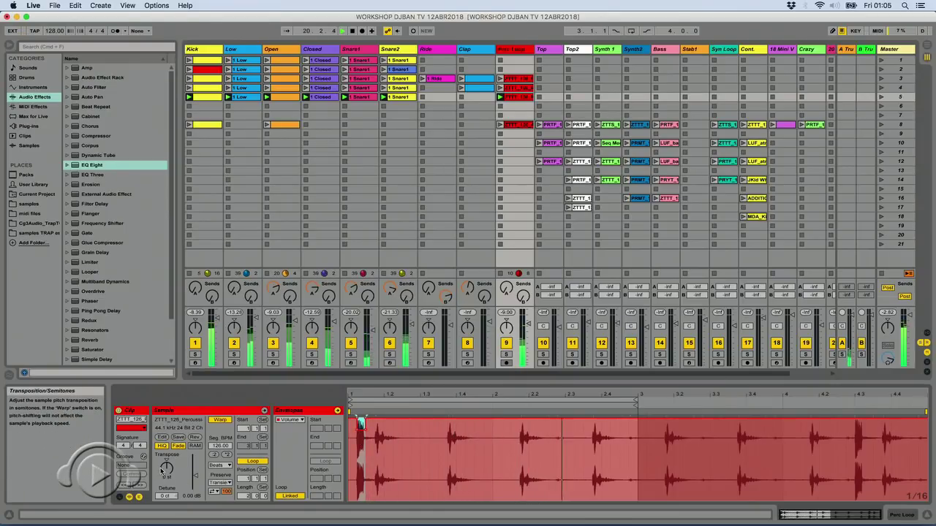
drag(167, 468, 168, 470)
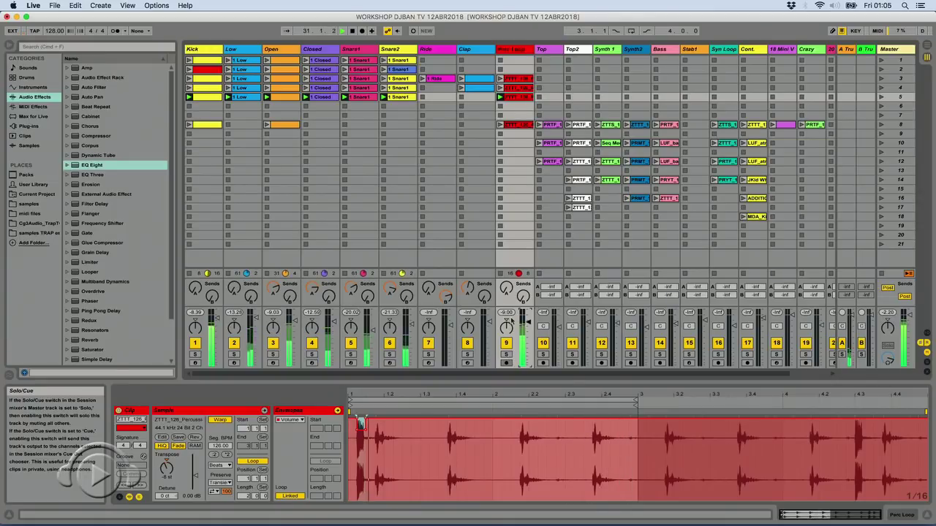
Raise the Perc Loop track's send A to the reverb and loop only the clip's second bar
drag(506, 288, 506, 259)
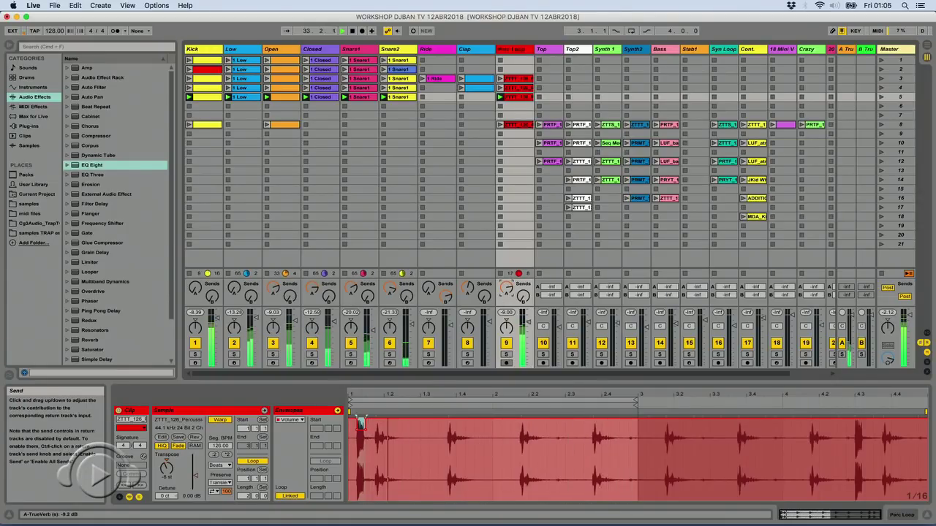
drag(506, 288, 506, 284)
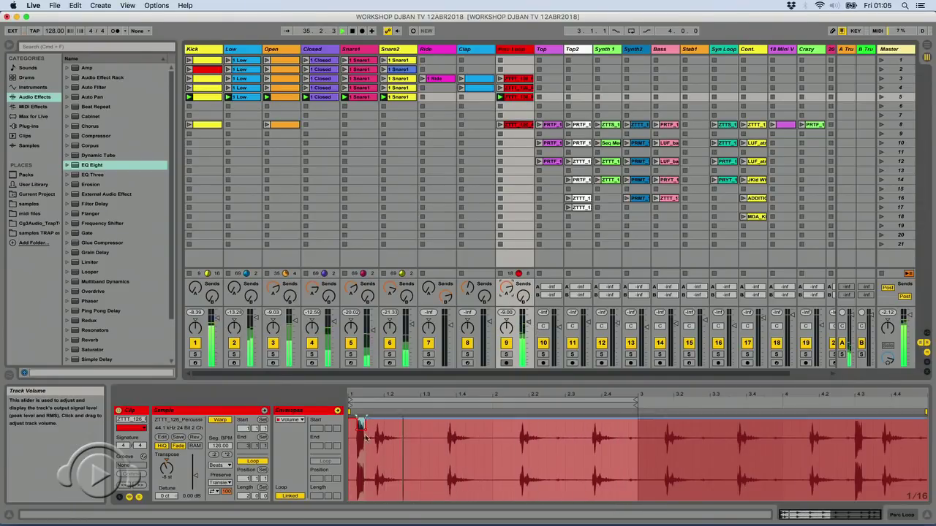
drag(351, 400, 495, 401)
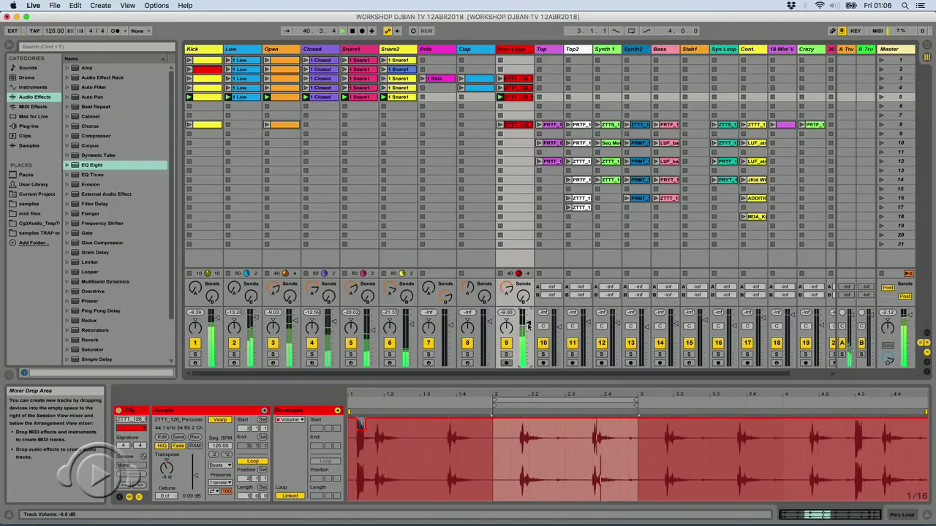
click(506, 355)
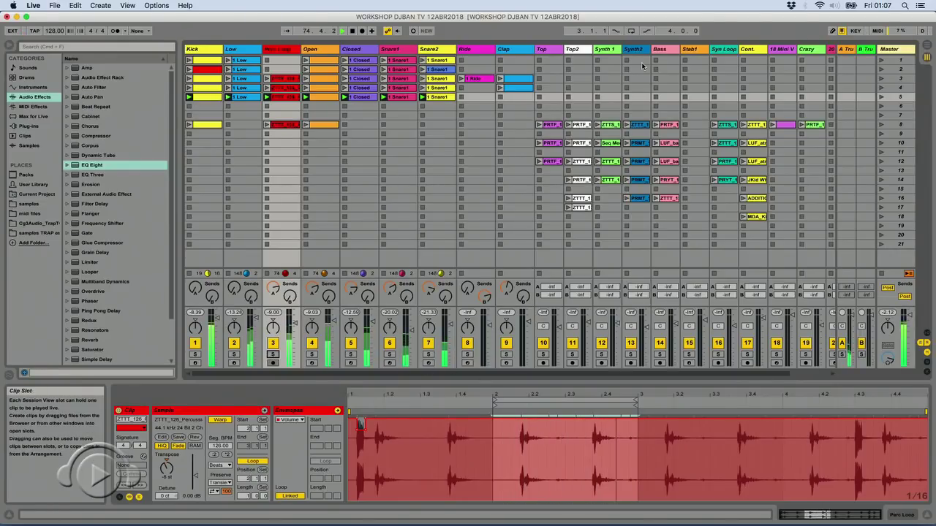
Move the Bass track between the Low and Perc Loop tracks
drag(664, 50, 431, 58)
drag(332, 63, 340, 58)
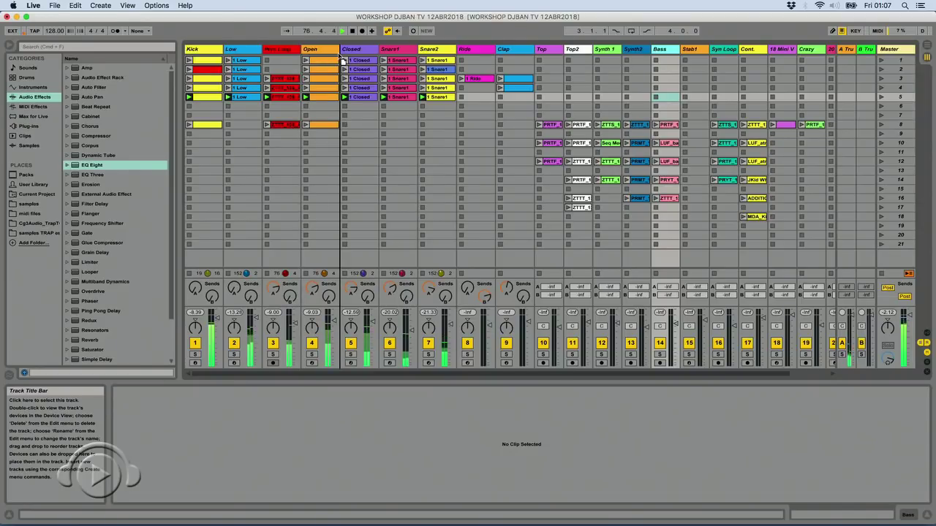
drag(339, 55, 260, 46)
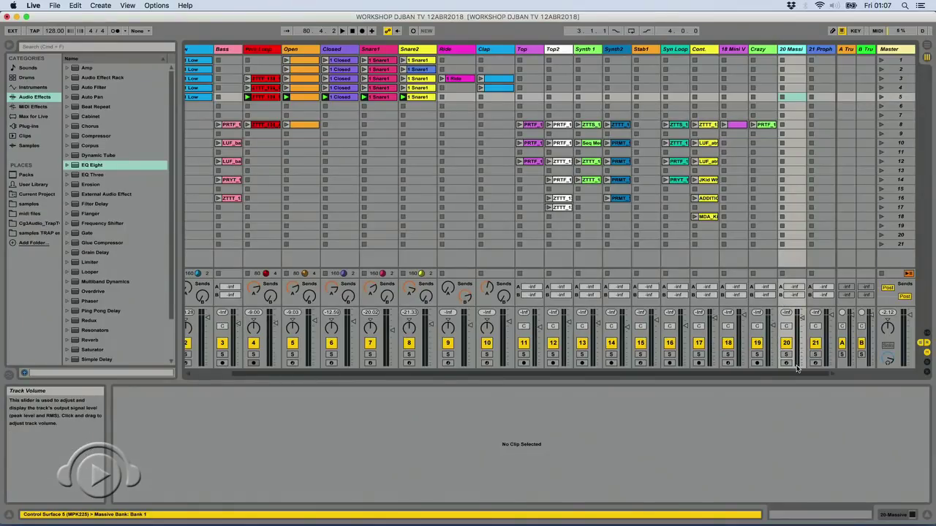
Arm the 20-Massive track for recording and open the Massive synth's window over the middle of the session
click(788, 363)
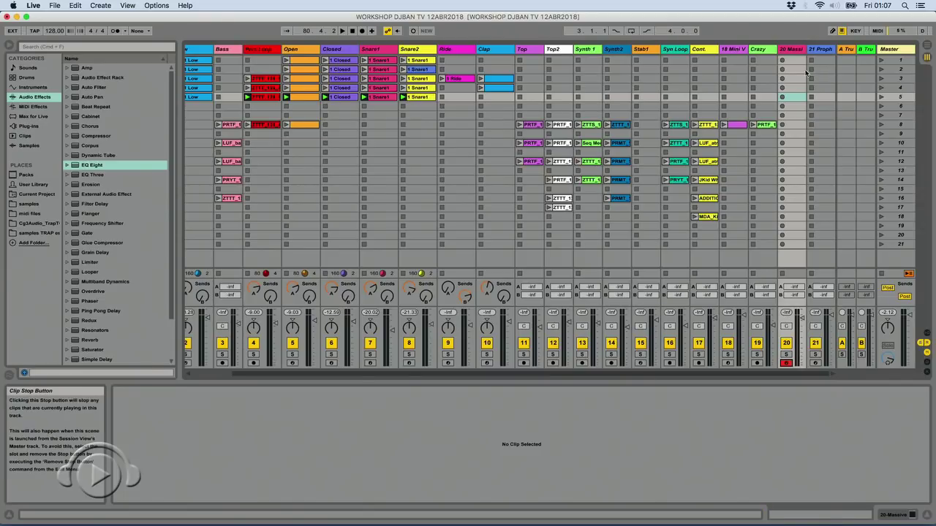
double_click(794, 49)
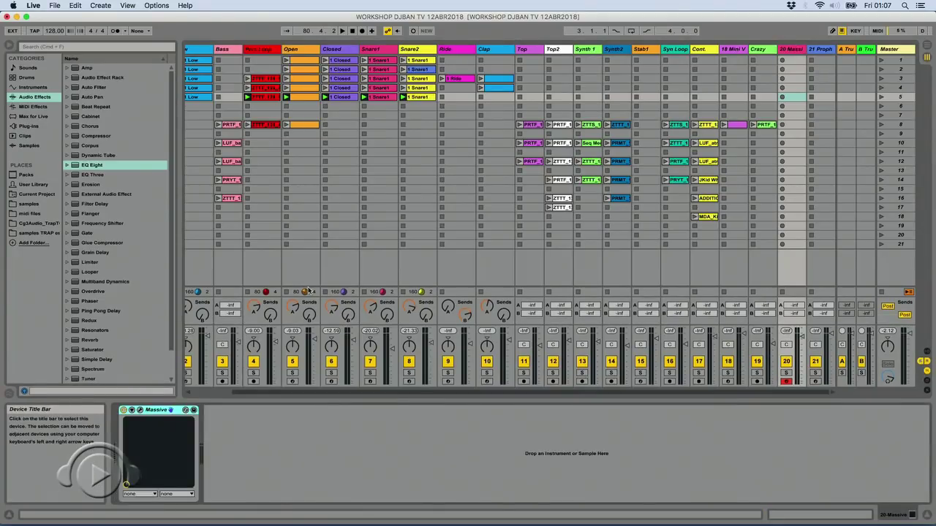
click(141, 412)
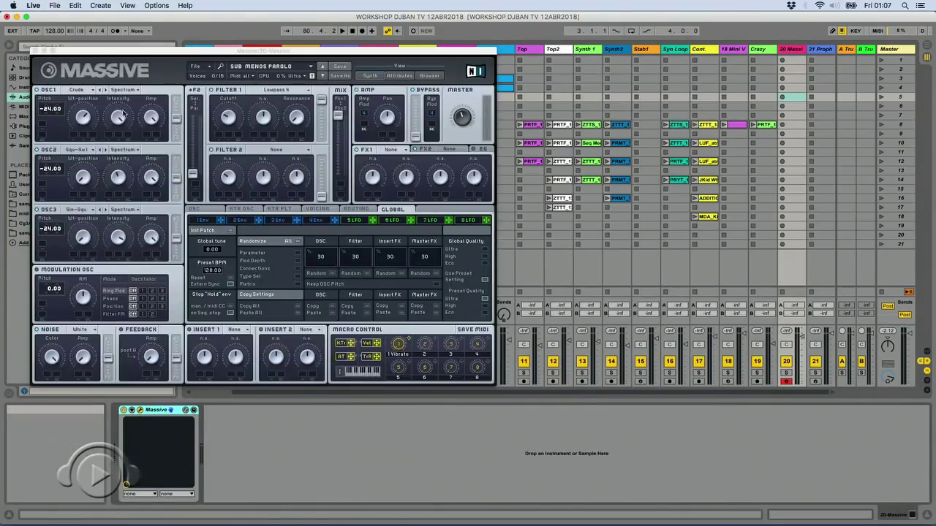
drag(279, 52, 422, 95)
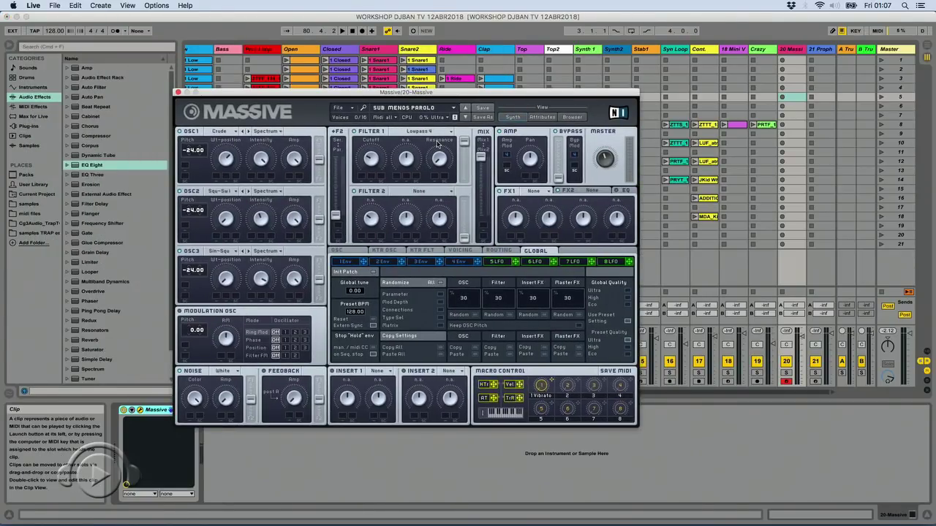
Record a played bass line into the 20-Massive track's scene 5 slot and close the Massive window
key(a)
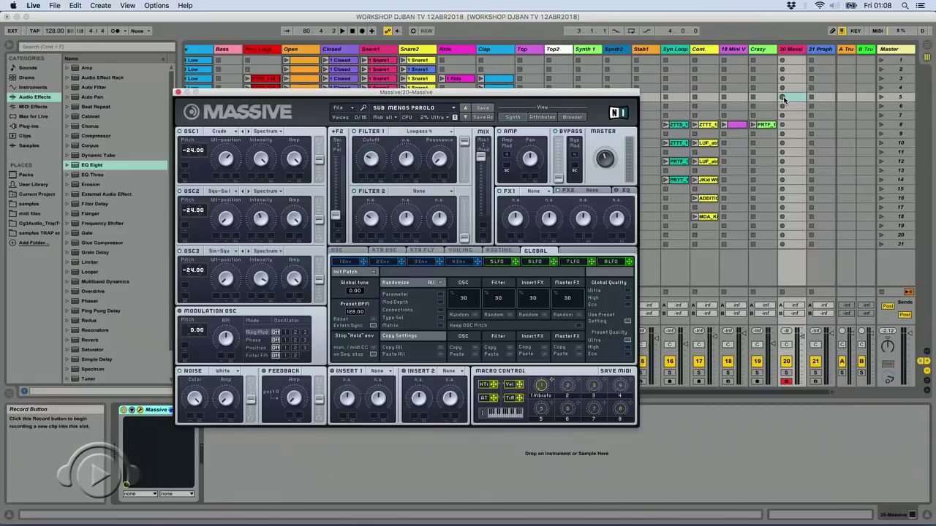
click(783, 98)
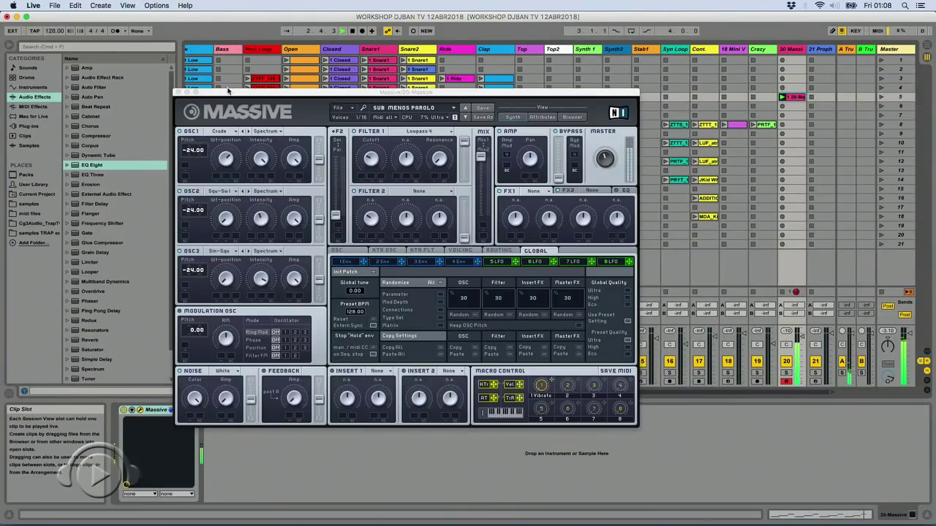
click(179, 93)
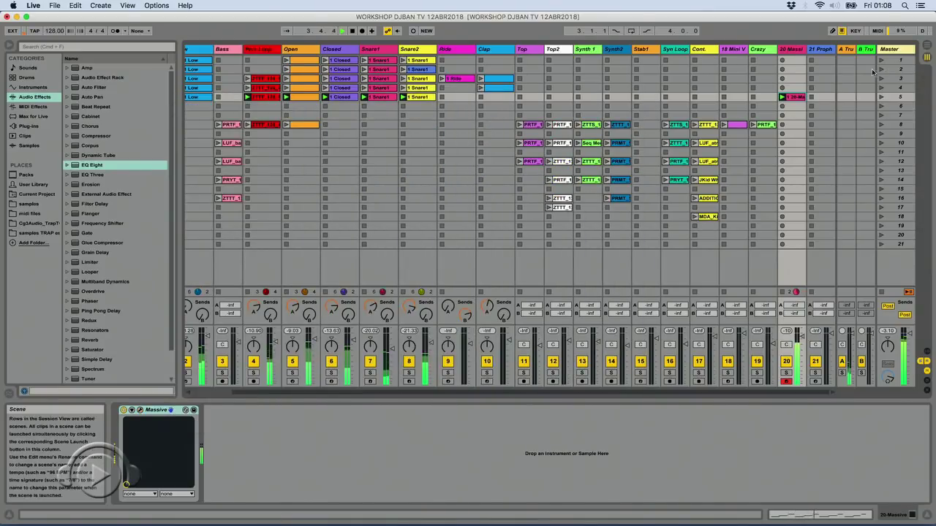
Quantize the start of all recorded notes in the 20-Massive track's scene 5 clip to 1/16, adjusting the quantize amount
click(795, 97)
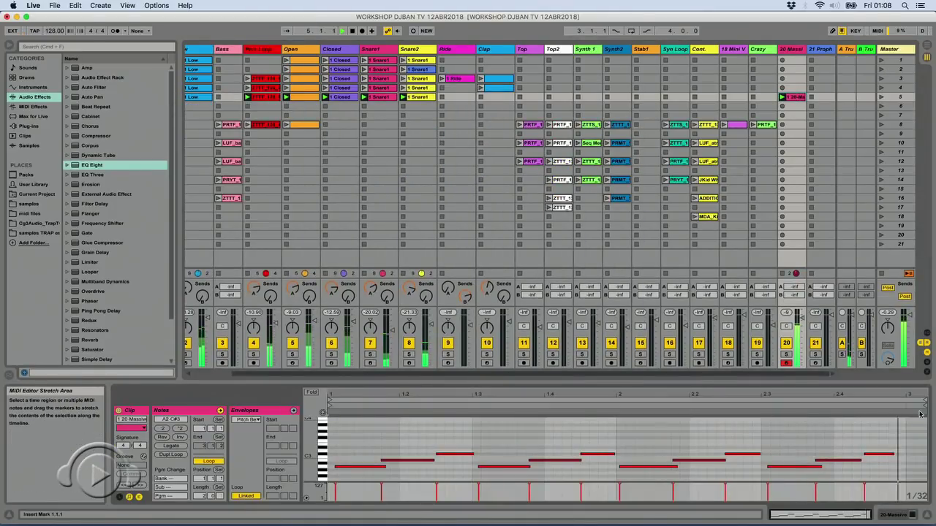
drag(887, 438, 332, 516)
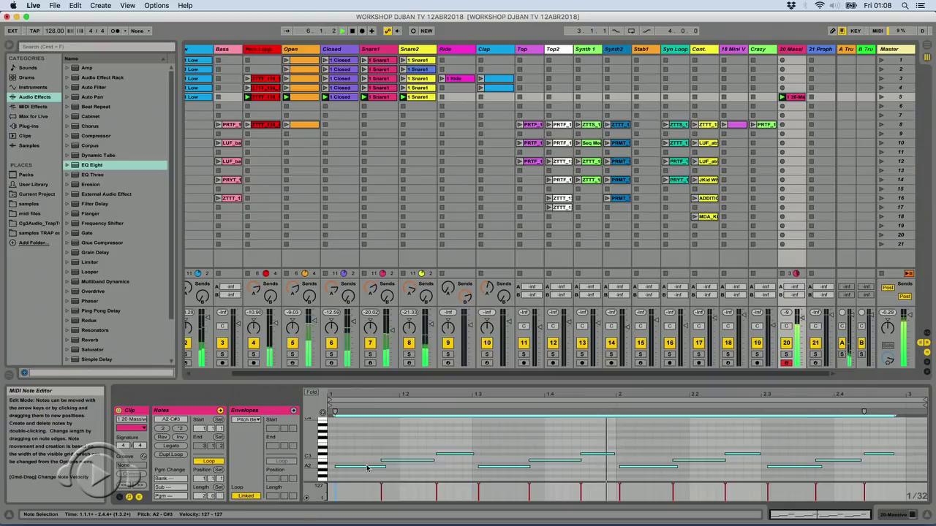
right_click(370, 472)
click(415, 400)
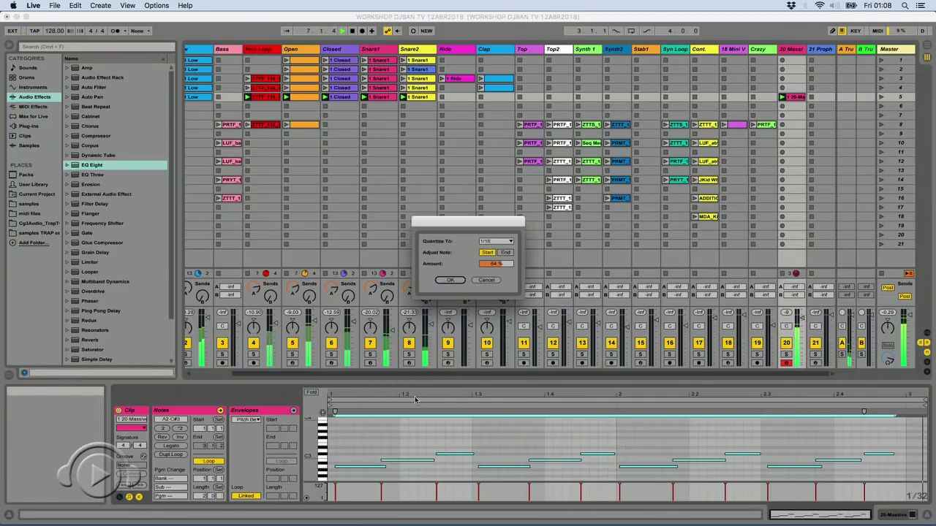
drag(489, 265, 489, 256)
click(451, 280)
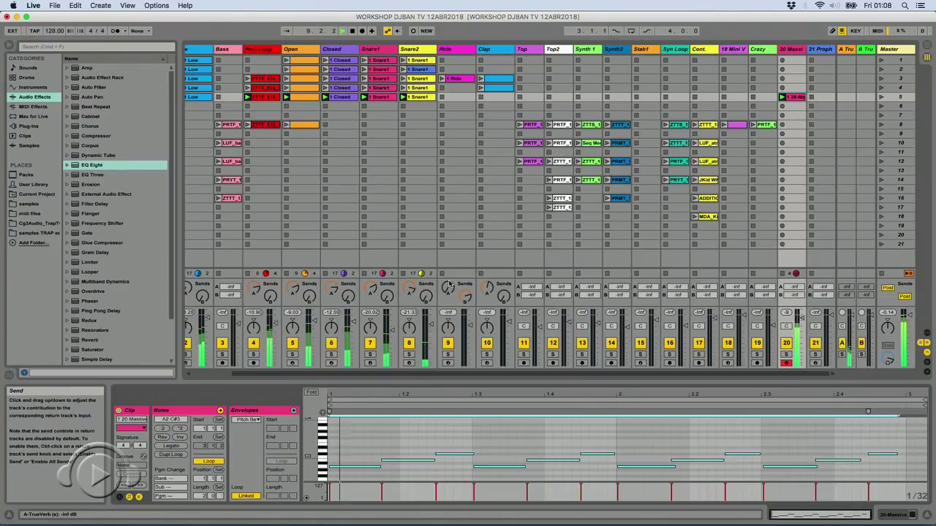
Stop playback and shorten the Massive clip's loop to its first bar
key(space)
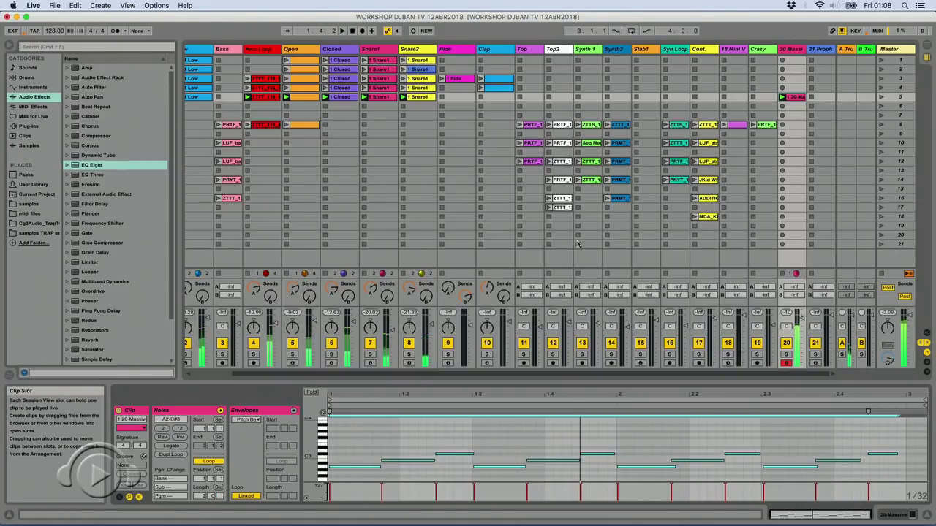
click(925, 400)
mouse_move(925, 400)
mouse_down()
mouse_move(589, 400)
mouse_move(616, 399)
mouse_up()
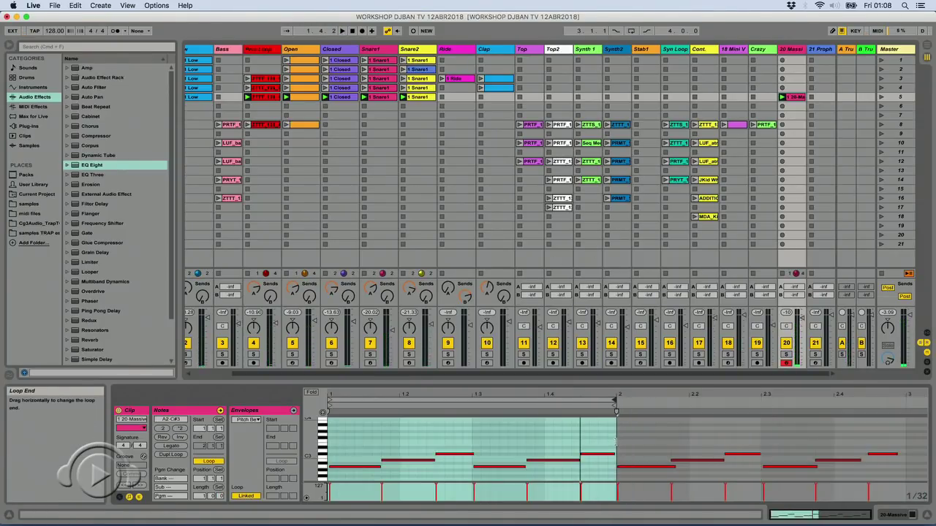
Add a Compressor to the 20-Massive track, sidechain it from Kick, lower its threshold, and restart playback
click(28, 114)
click(32, 88)
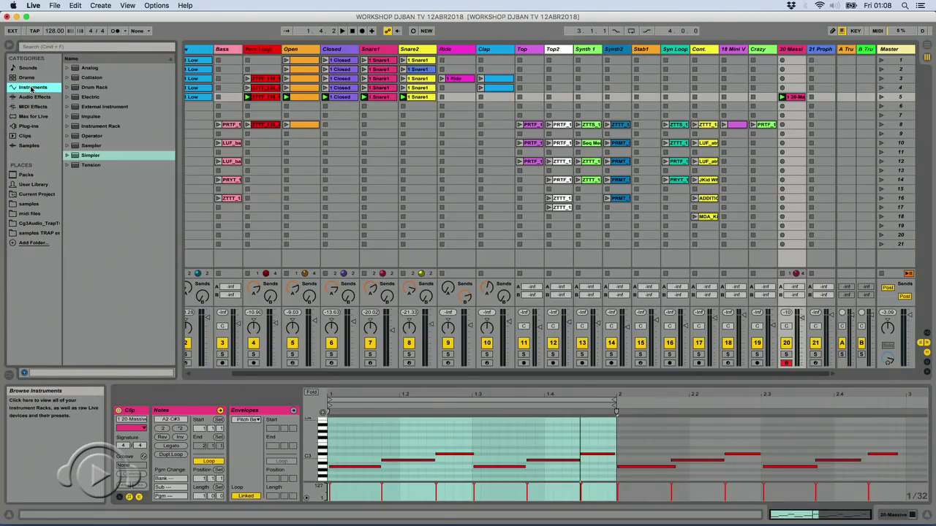
click(27, 98)
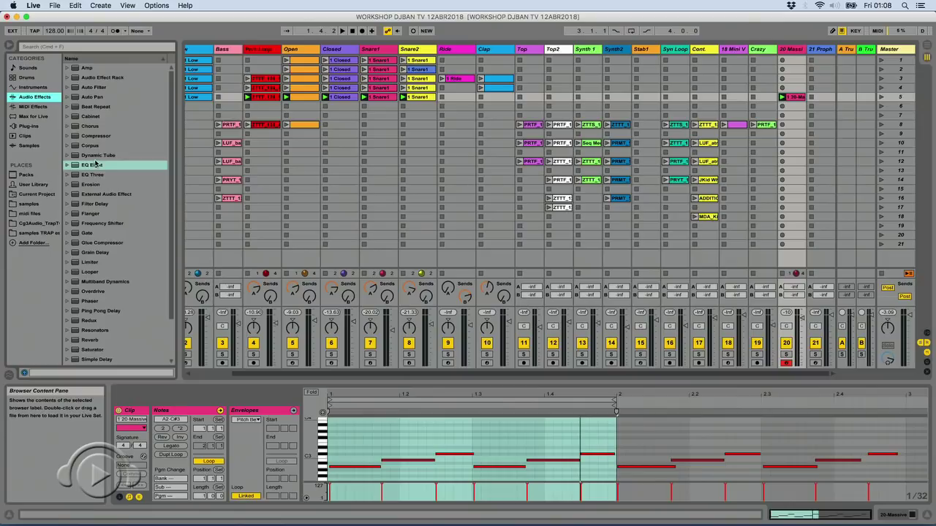
drag(96, 136, 793, 64)
click(212, 417)
click(226, 421)
click(224, 435)
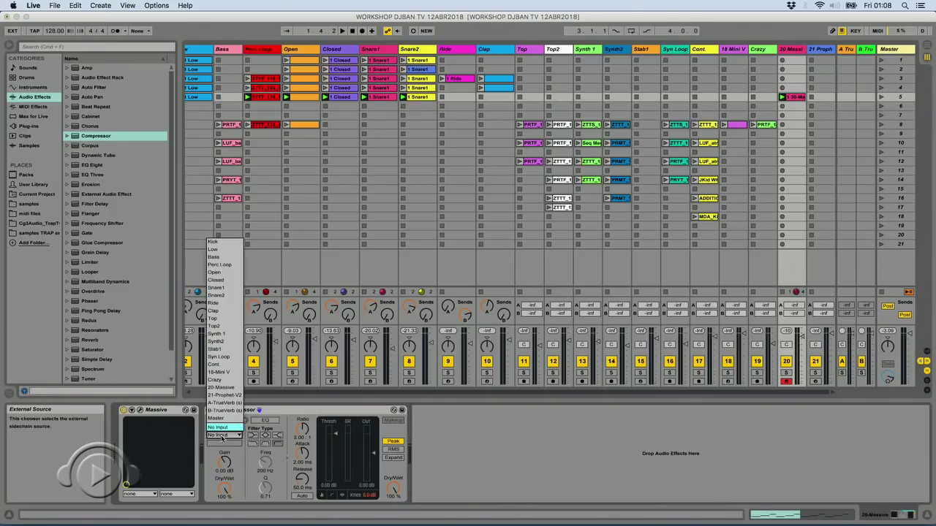
click(226, 242)
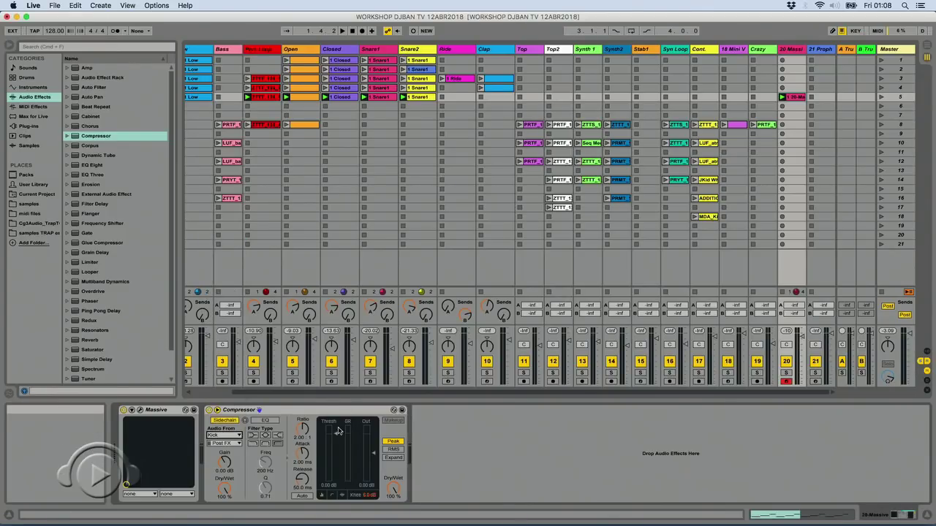
key(space)
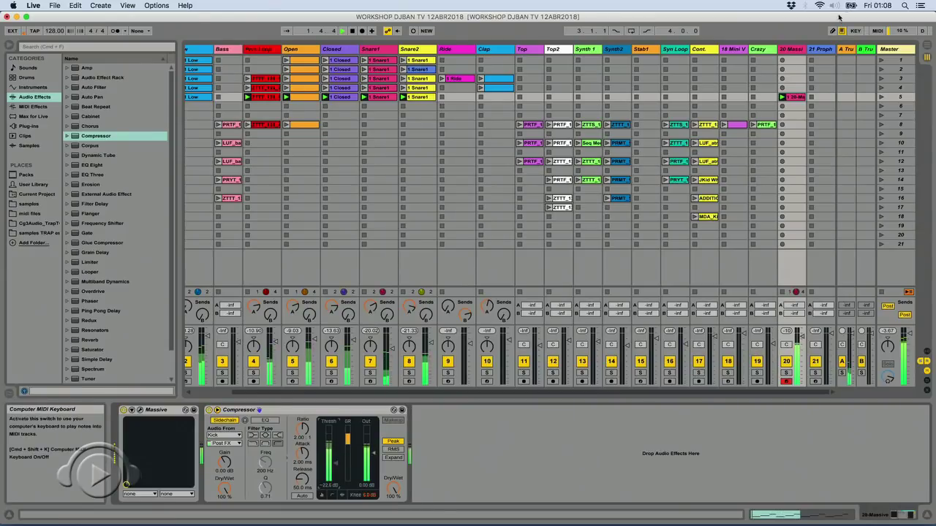
Transpose the two C#3 notes in the first bar of the Massive clip down two semitones to B2
double_click(796, 97)
click(600, 430)
drag(599, 431, 441, 460)
key(Down)
key(Down)
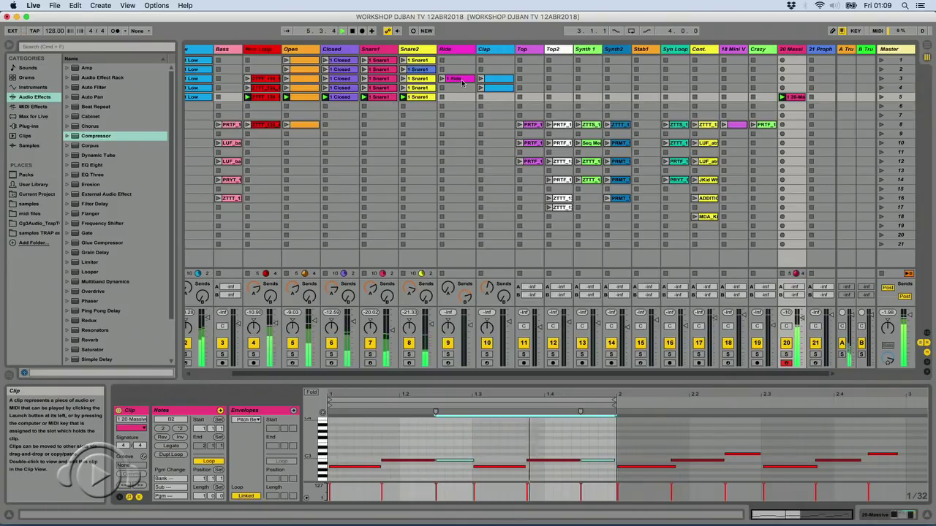
Set the transposition of the Perc Loop track's scene 5 clip to 0 st and mute the Perc Loop track
click(261, 98)
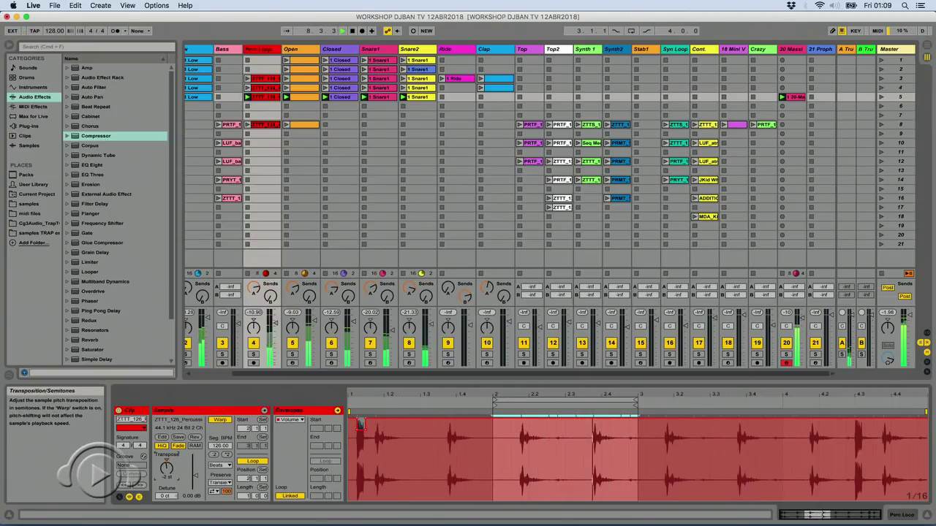
drag(166, 468, 167, 453)
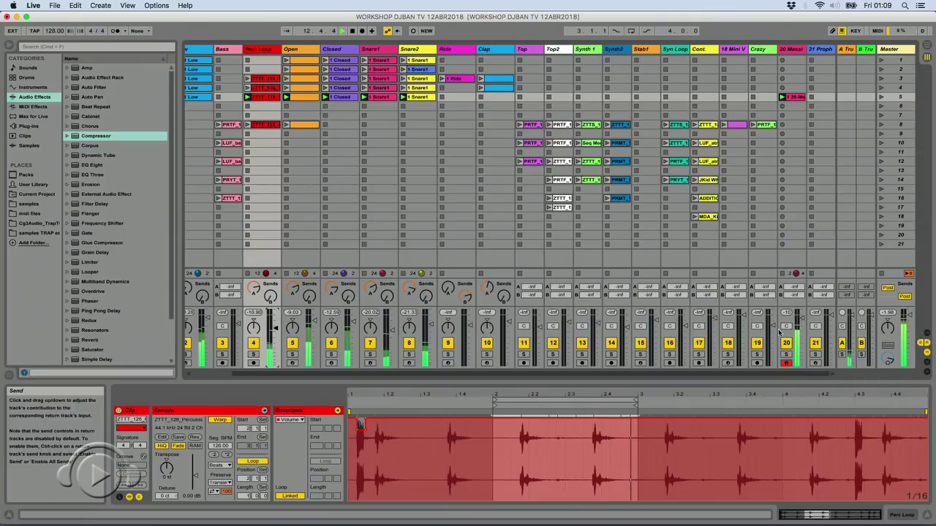
click(788, 356)
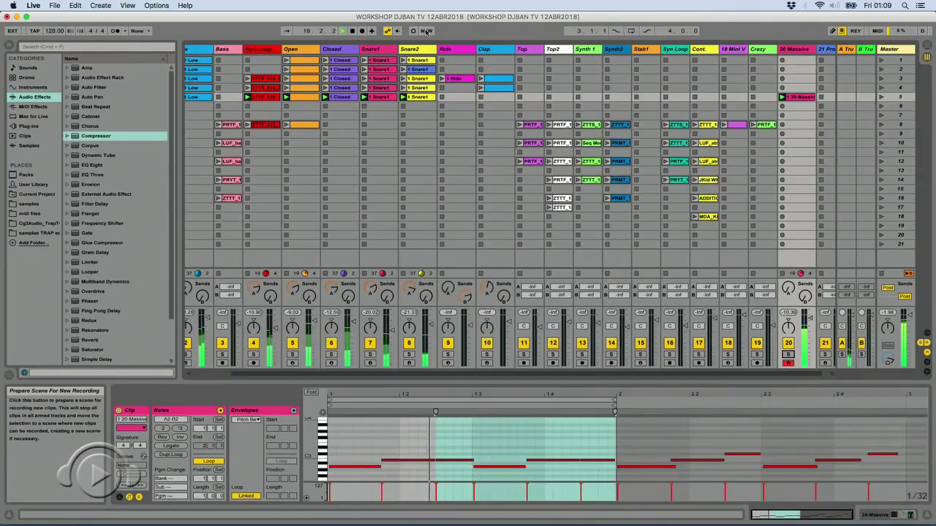
click(268, 50)
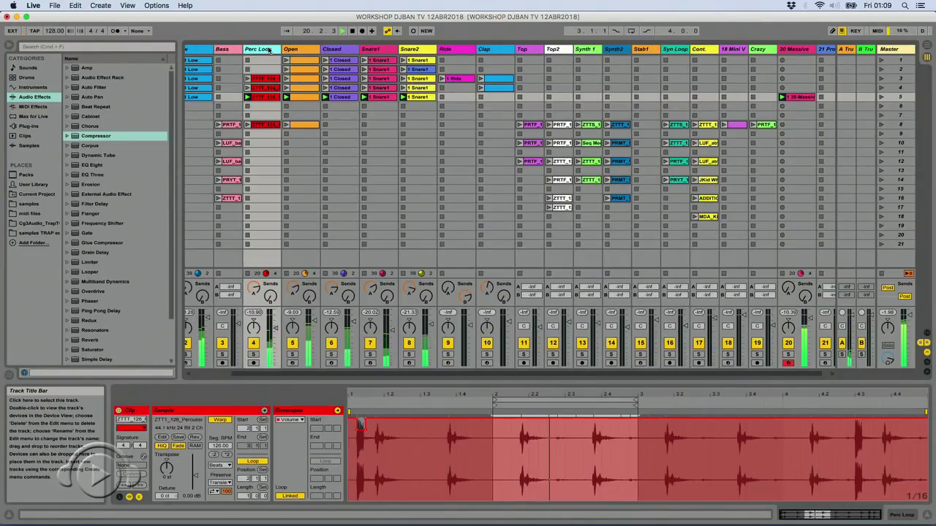
click(254, 343)
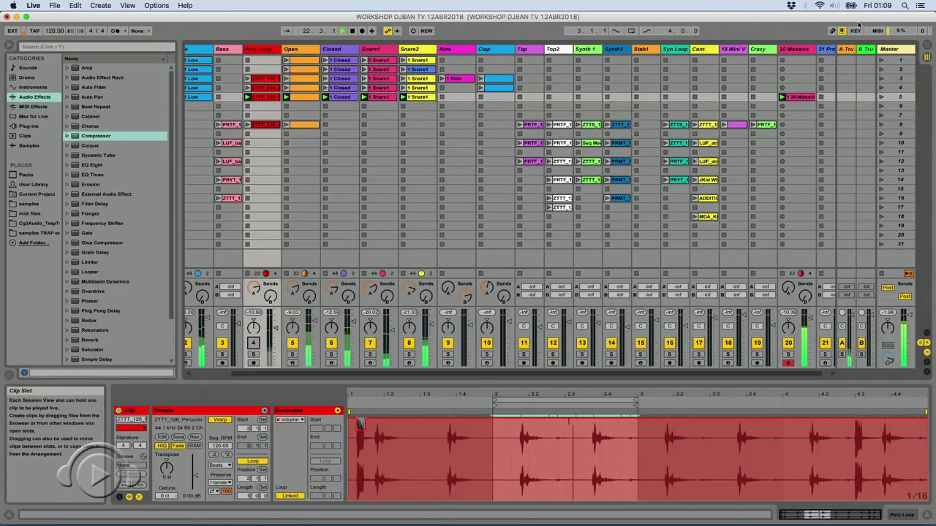
Arm the 21-Prophet-V2 track with its synth window open and audition the Massive bass clip in its scene 5 slot
scroll(794, 96, right, 1)
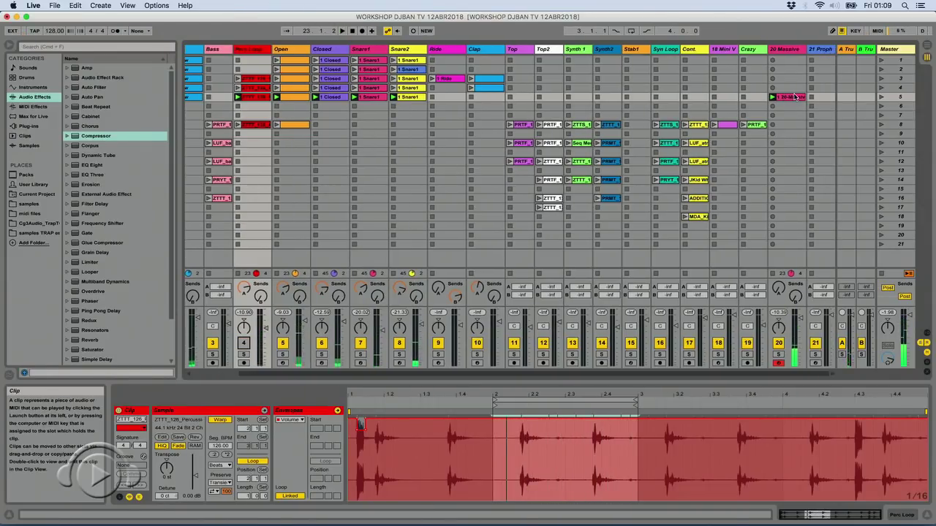
click(820, 49)
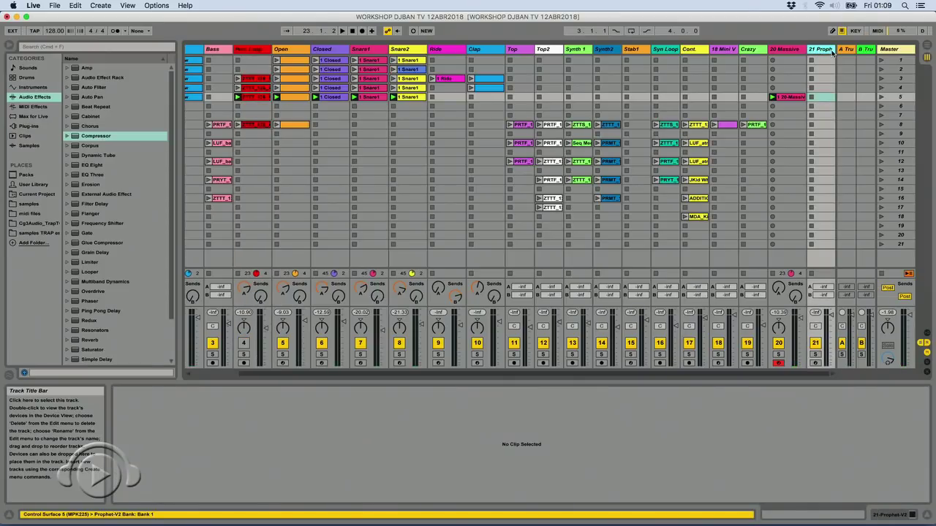
double_click(832, 52)
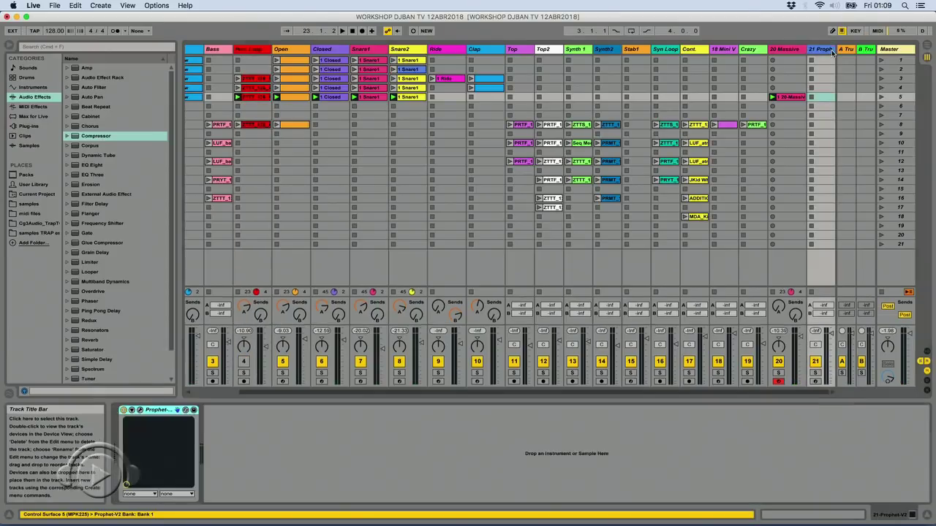
click(141, 410)
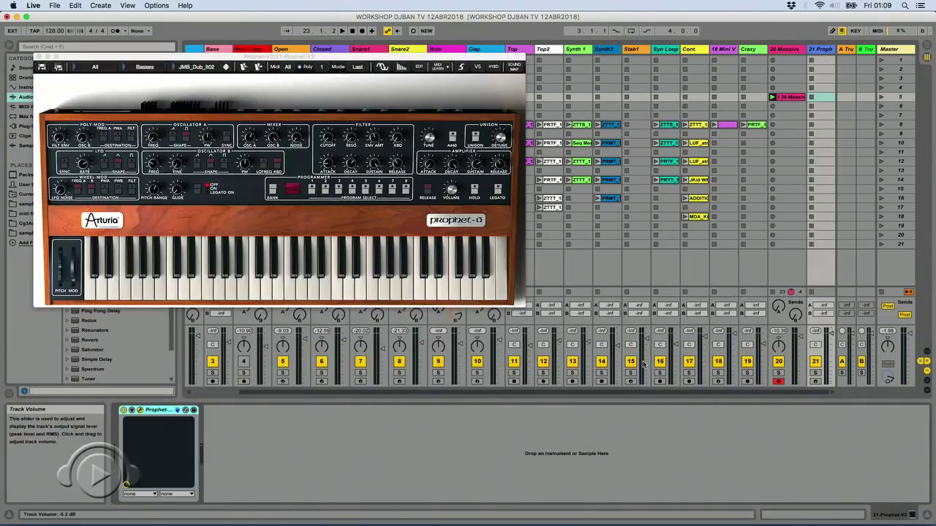
click(816, 381)
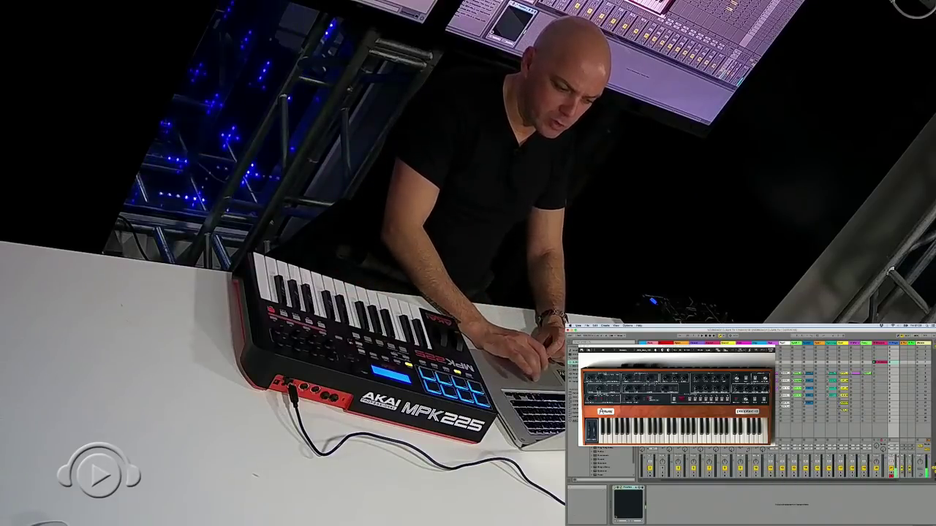
drag(879, 362, 891, 362)
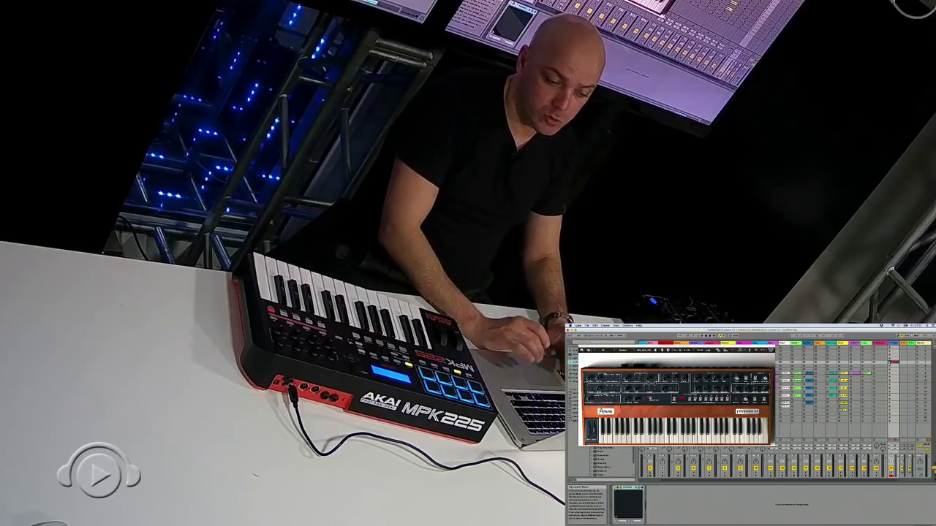
click(706, 336)
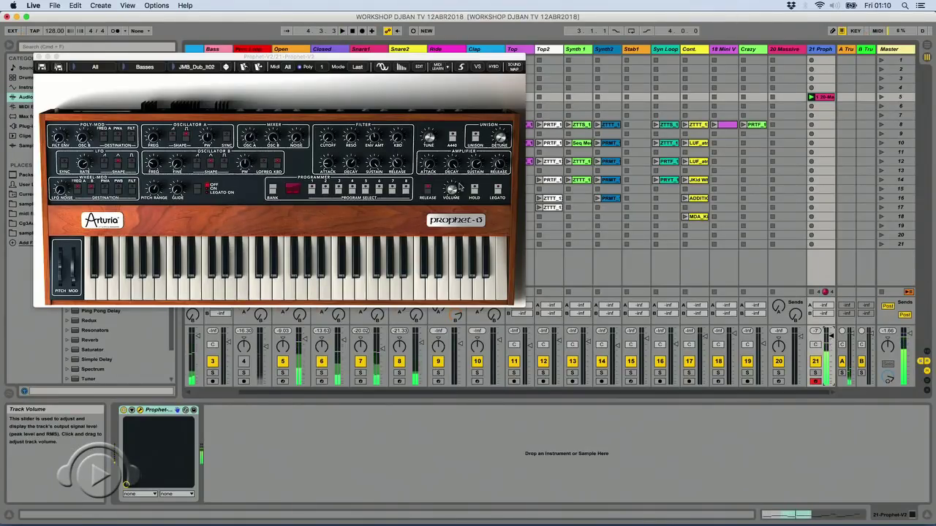
Close the Prophet-V2 window and delete the bass clip from that track's scene 5 slot
click(39, 56)
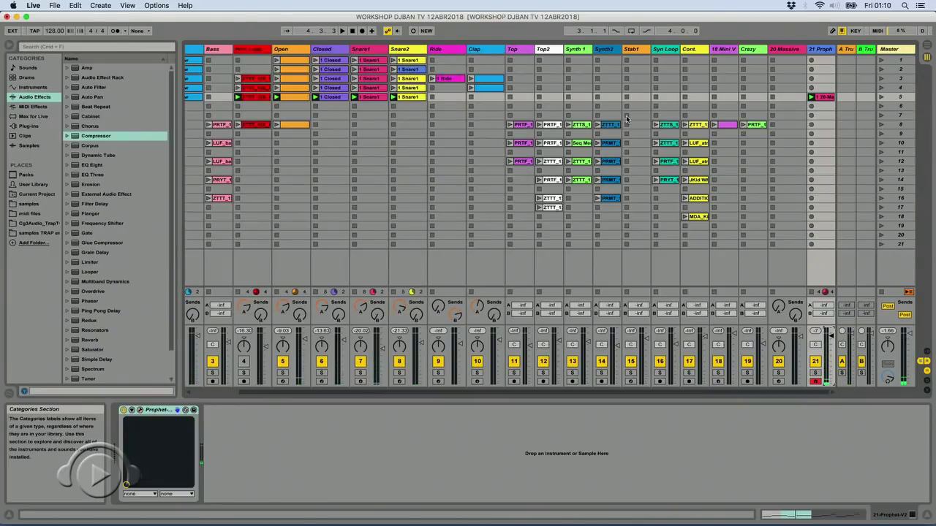
click(831, 98)
key(Delete)
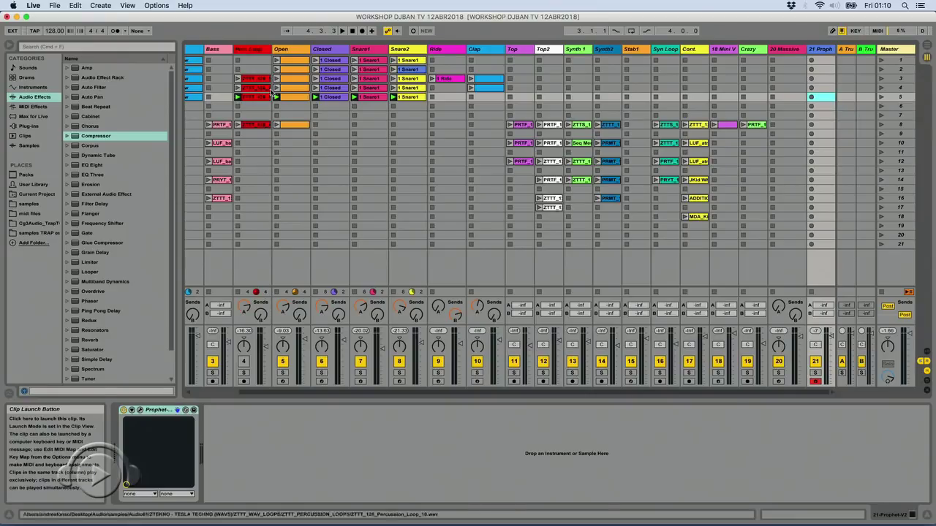
Move the Bass track's scene 8 clip to scene 5, launch it, and lower the Bass track's volume
drag(221, 124, 224, 100)
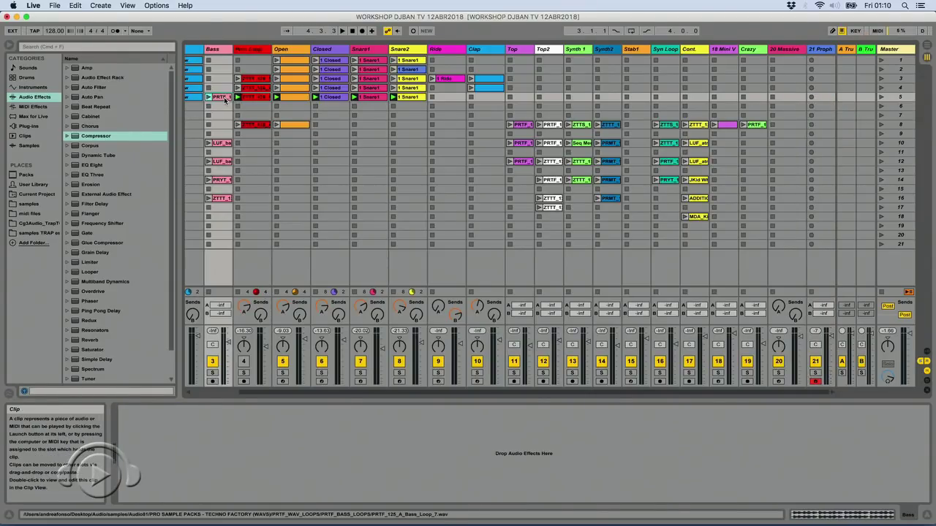
click(208, 97)
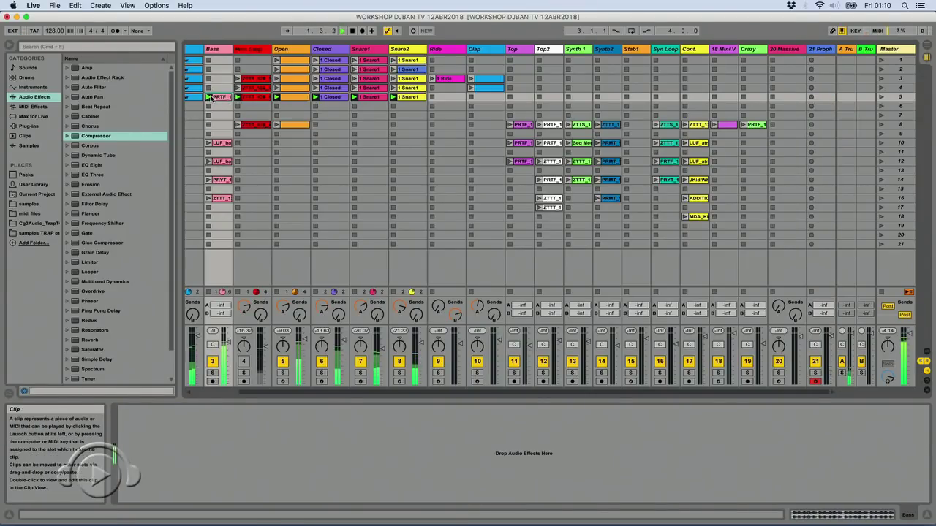
drag(230, 341, 230, 350)
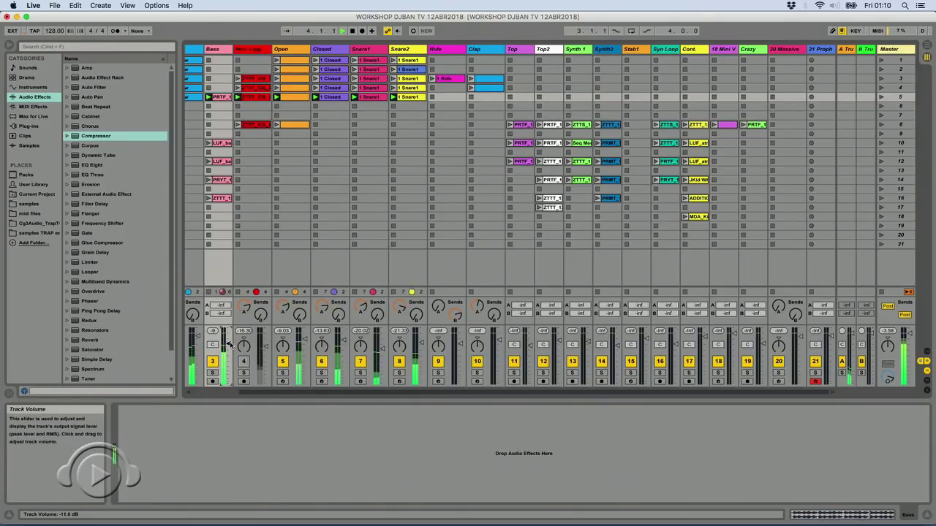
Audition the Bass clips in scenes 10, 12, 14 and 16, soloing the track to compare them with the scene 5 clip
click(208, 143)
click(208, 161)
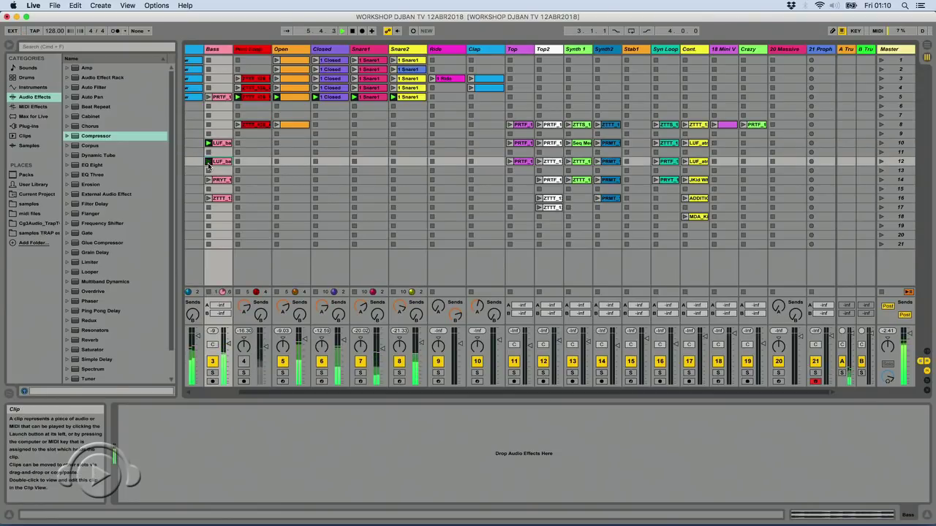
click(213, 373)
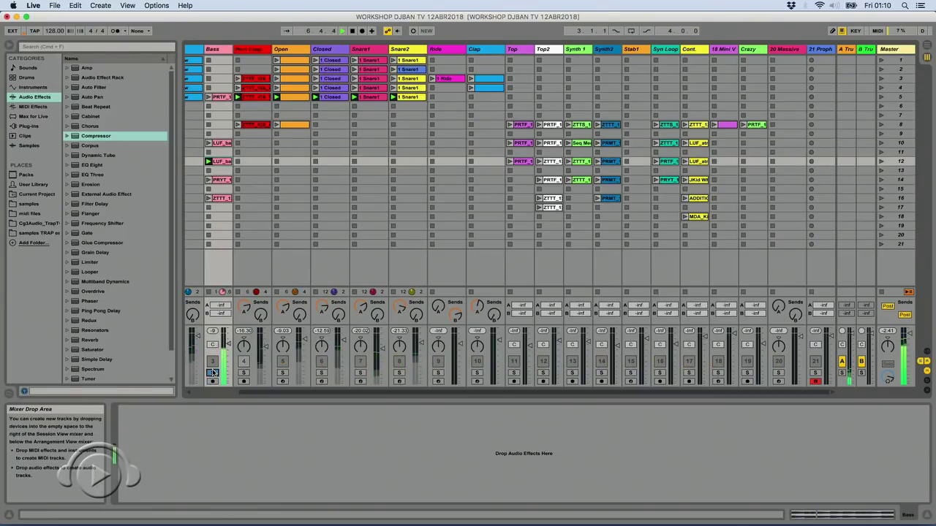
click(208, 180)
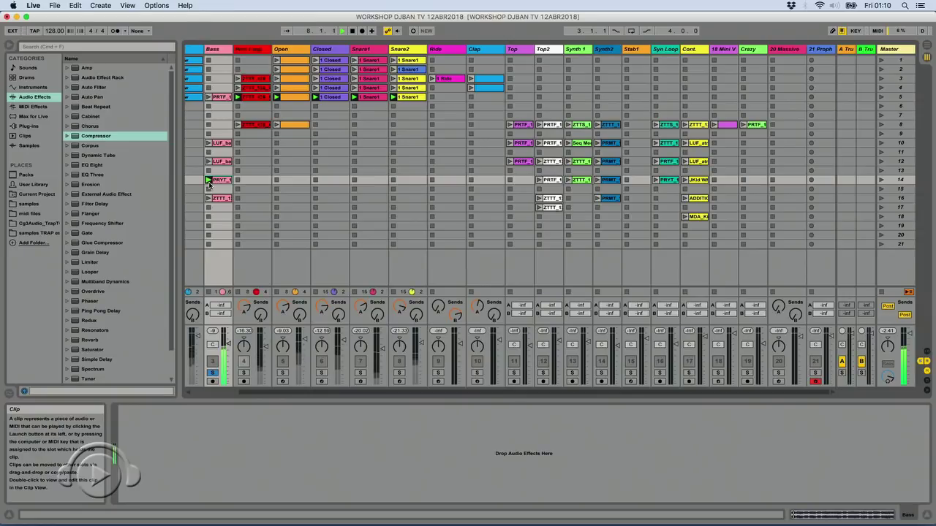
click(208, 198)
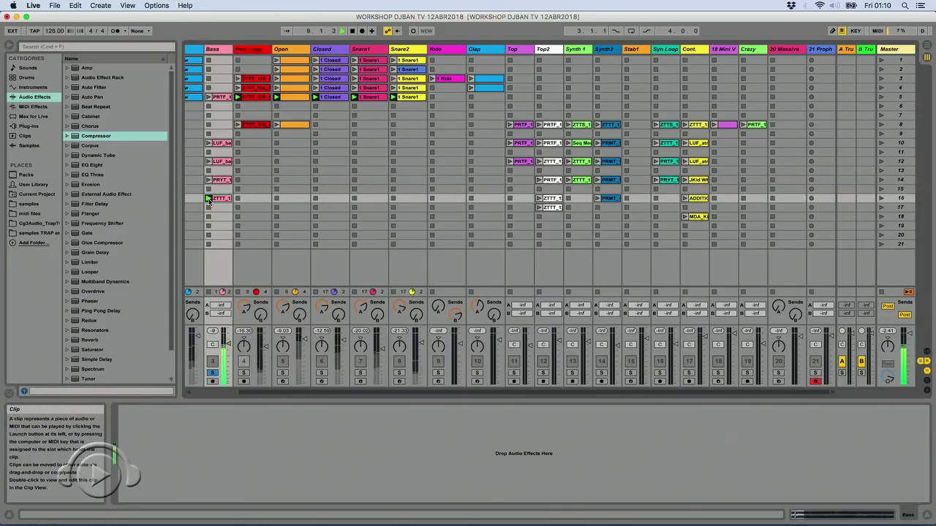
click(208, 96)
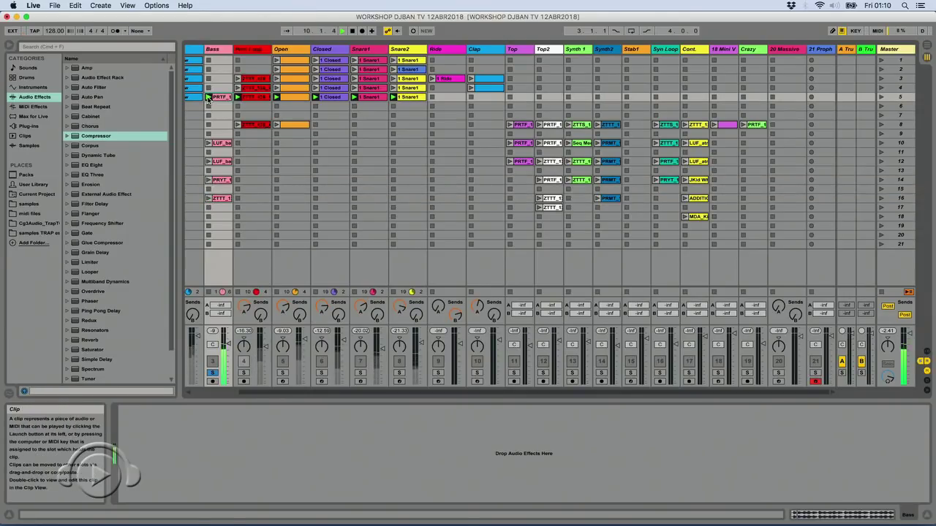
click(213, 373)
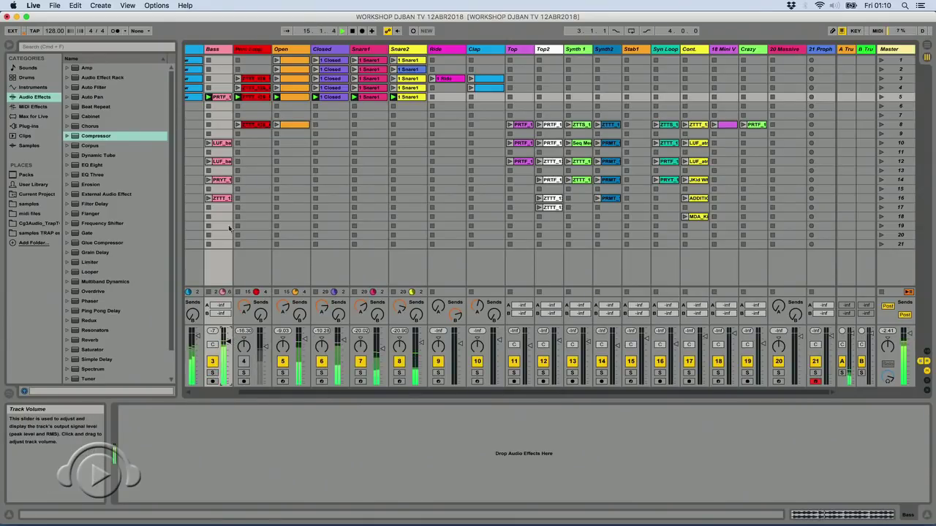
Shorten the loop of the Bass clip in scene 5 to its first two beats and restart playback
double_click(220, 97)
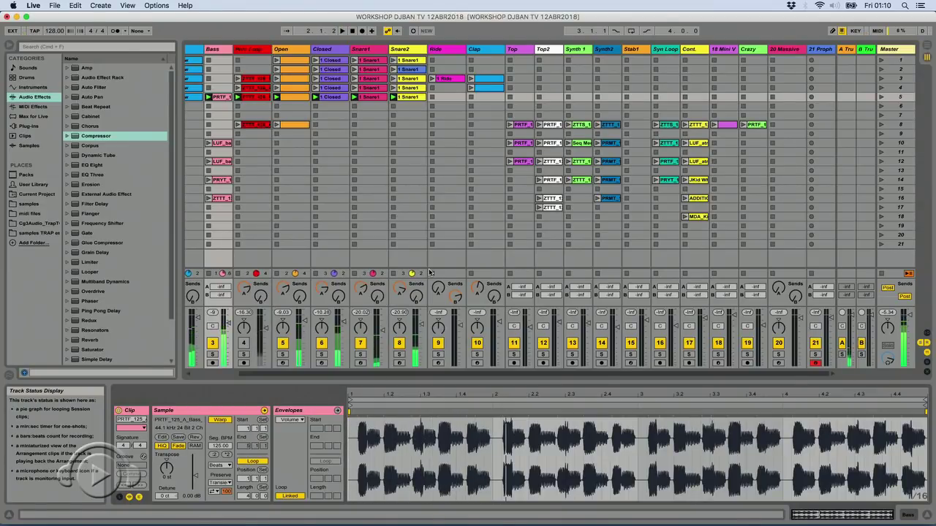
drag(926, 400, 422, 400)
key(space)
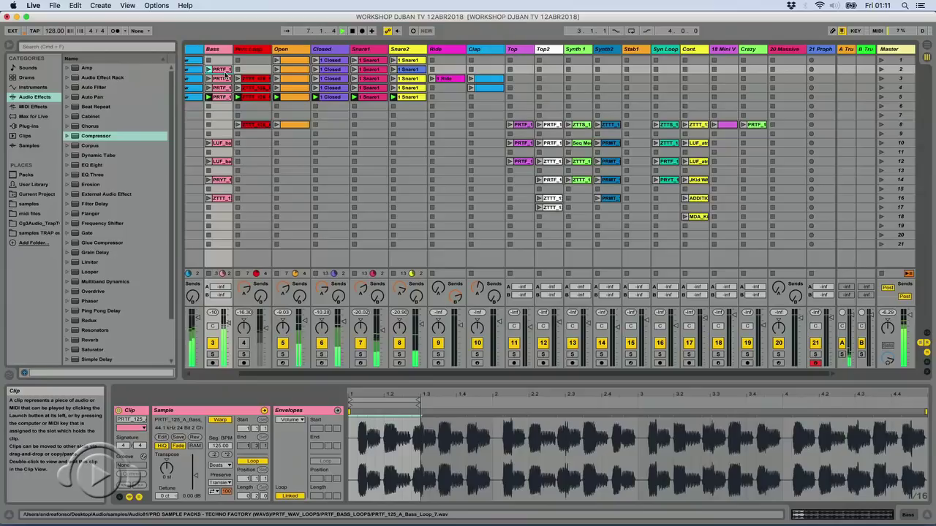
Fill scenes 1 to 4 of the Bass track with copies of the shortened clip and launch scene 2
key(Up)
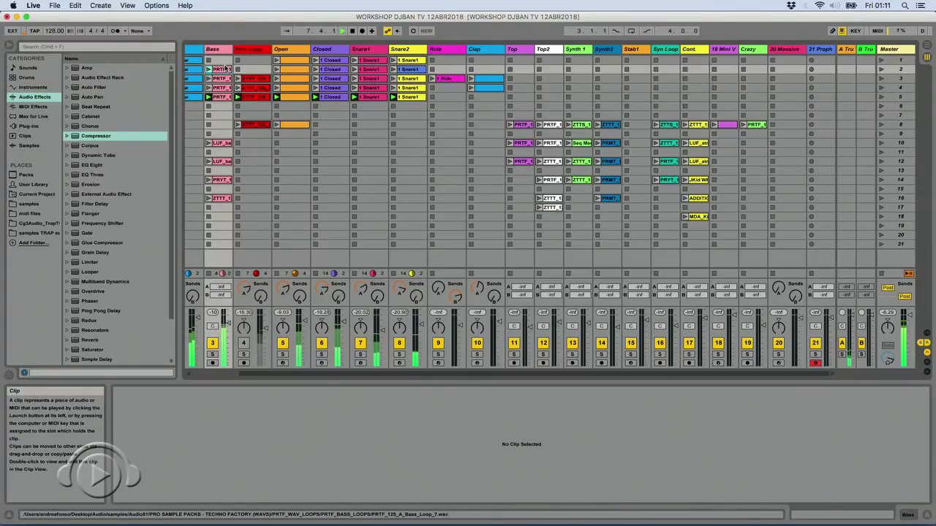
key(super+v)
click(880, 69)
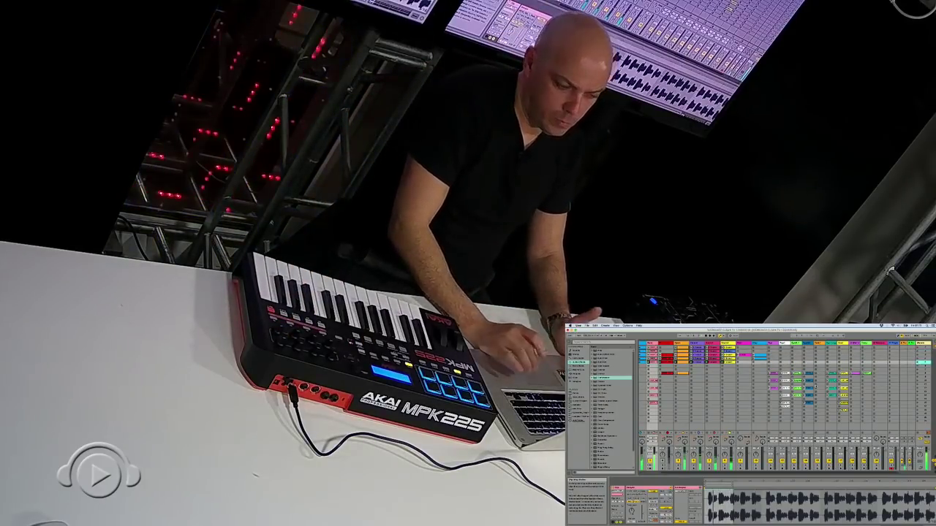
Copy the Ride clip from scene 3 to scene 5 and launch the copy
scroll(697, 378, left, 2)
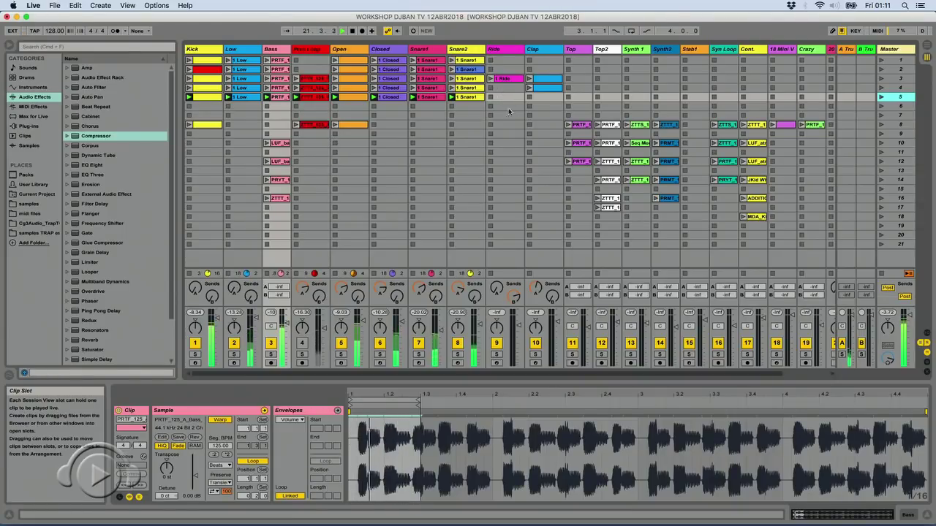
drag(515, 79, 521, 100)
click(491, 97)
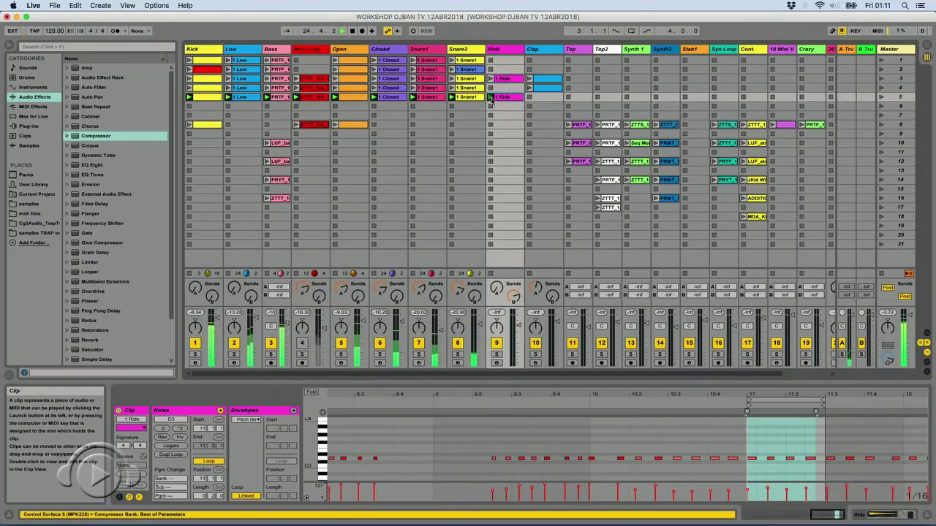
Launch scenes 4 and 5 alternately to compare how the groove changes between them
click(881, 88)
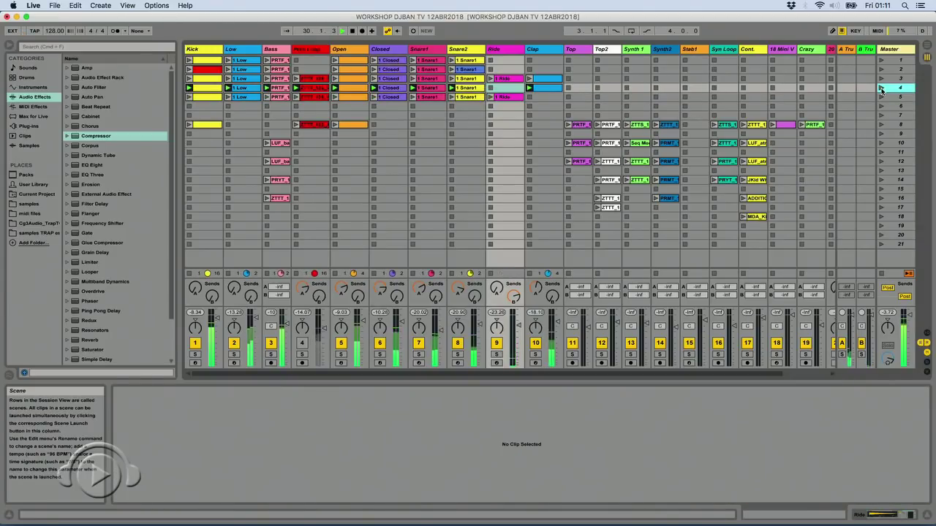
click(882, 96)
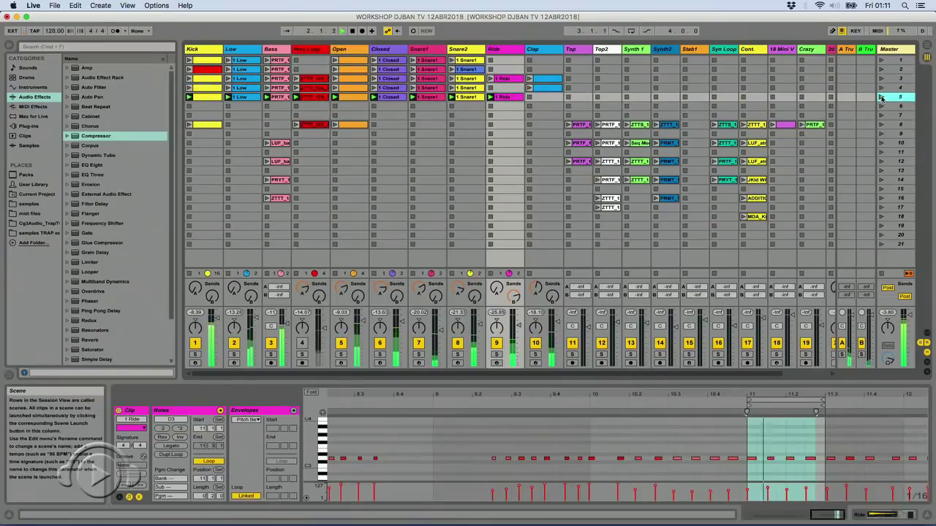
click(881, 88)
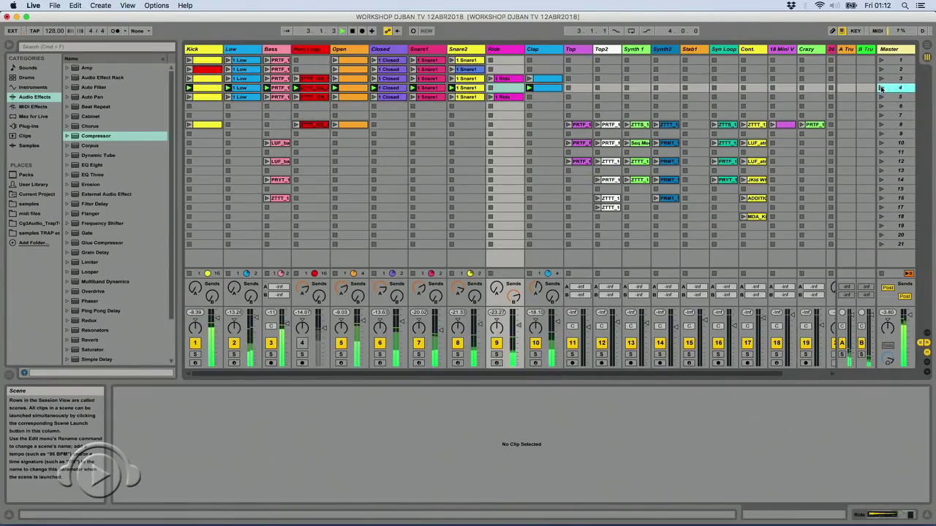
click(882, 97)
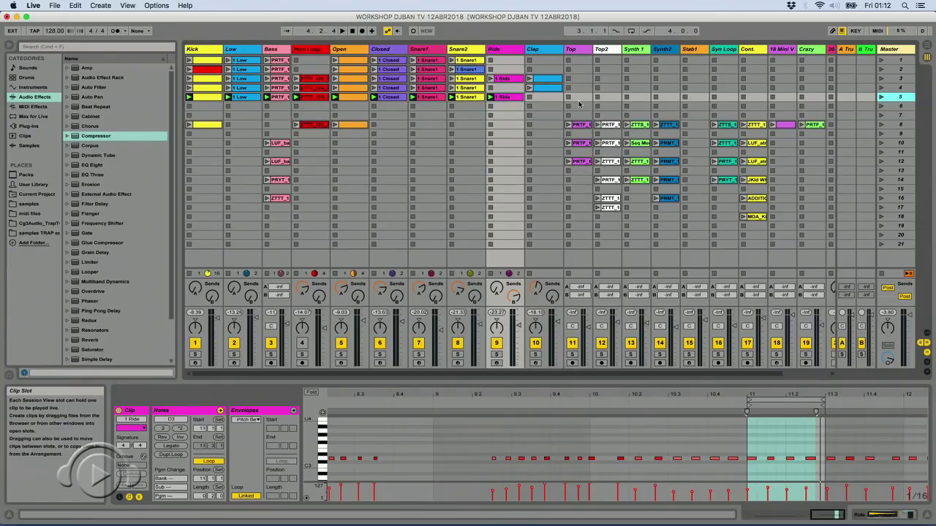
Widen the Top and Top2 tracks and move the Top track's scene 8 clip to scene 5
click(608, 50)
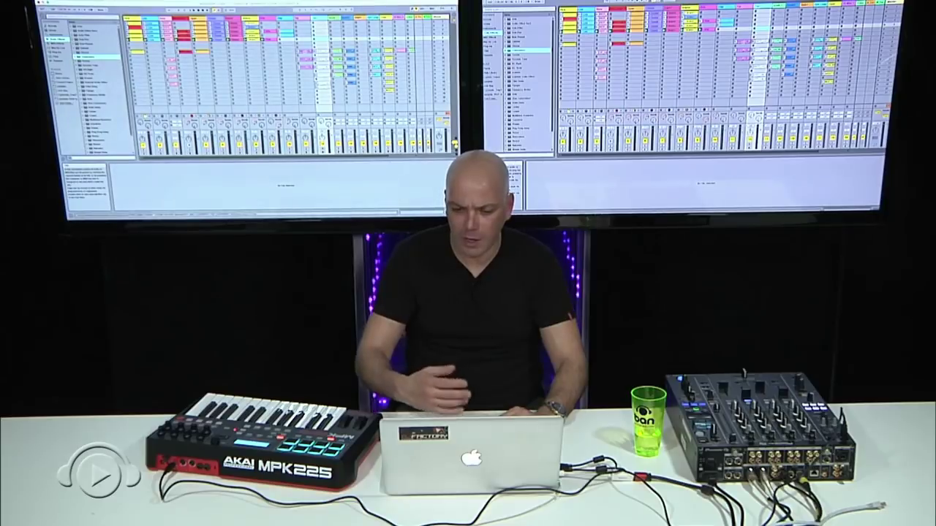
click(742, 42)
click(741, 40)
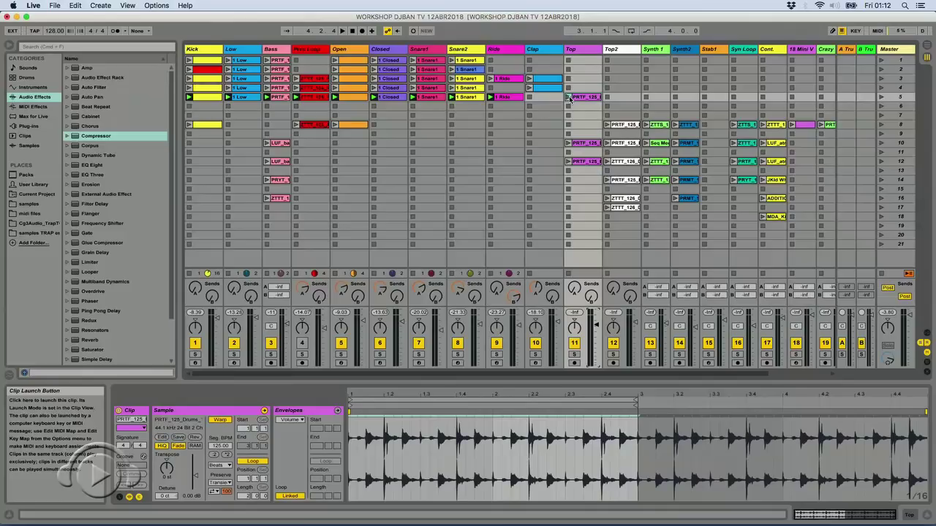
Play the Top clips in scenes 5, 10 and 12 against the groove and raise the Top track's volume
click(569, 98)
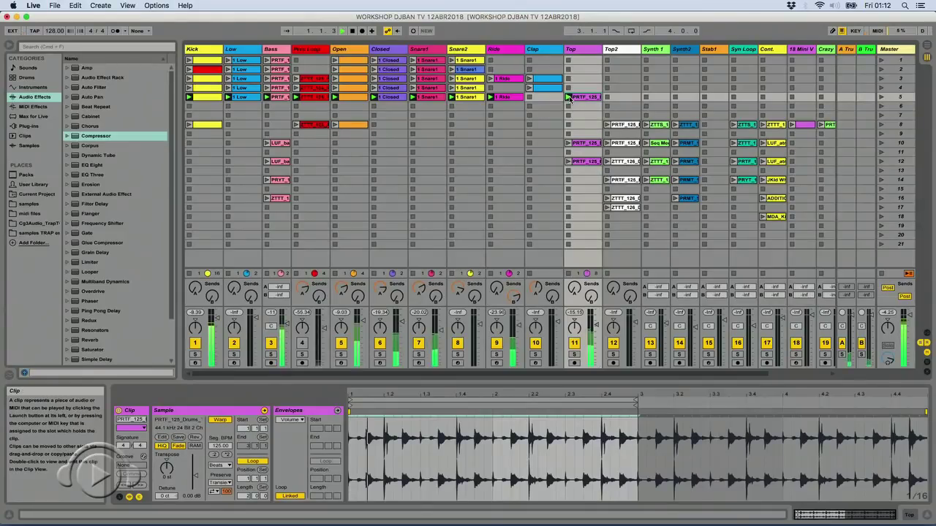
drag(596, 329, 596, 320)
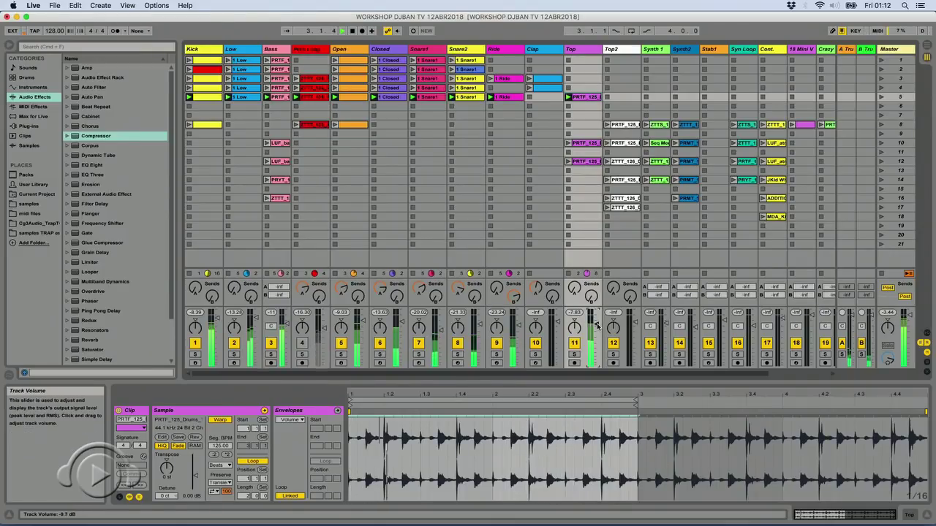
click(568, 143)
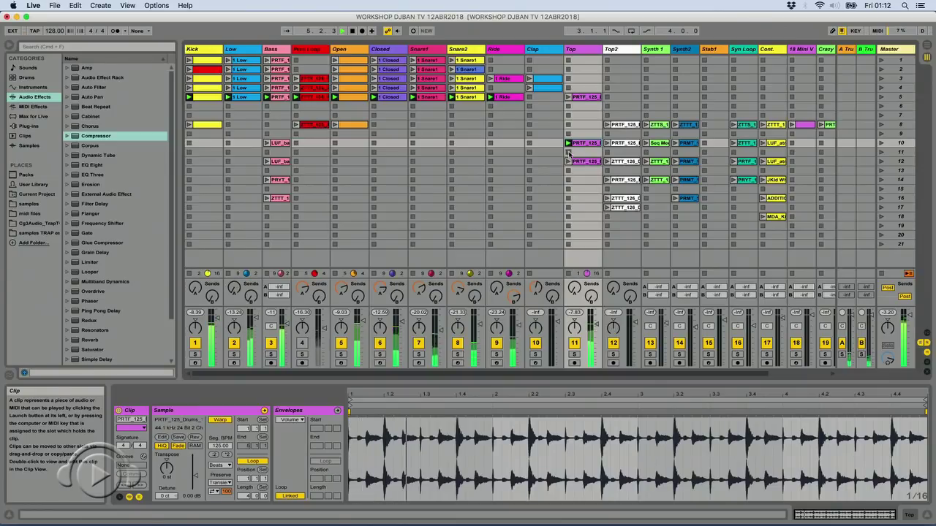
click(568, 162)
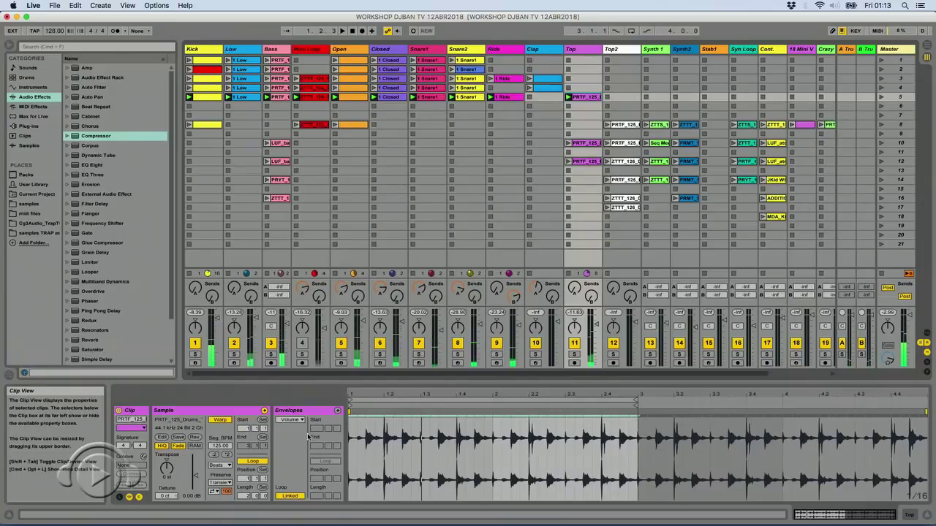
Mute the hits at 1.2 and 1.4 in the Top scene 5 clip's Volume envelope and shorten its loop to one bar
click(287, 422)
click(289, 425)
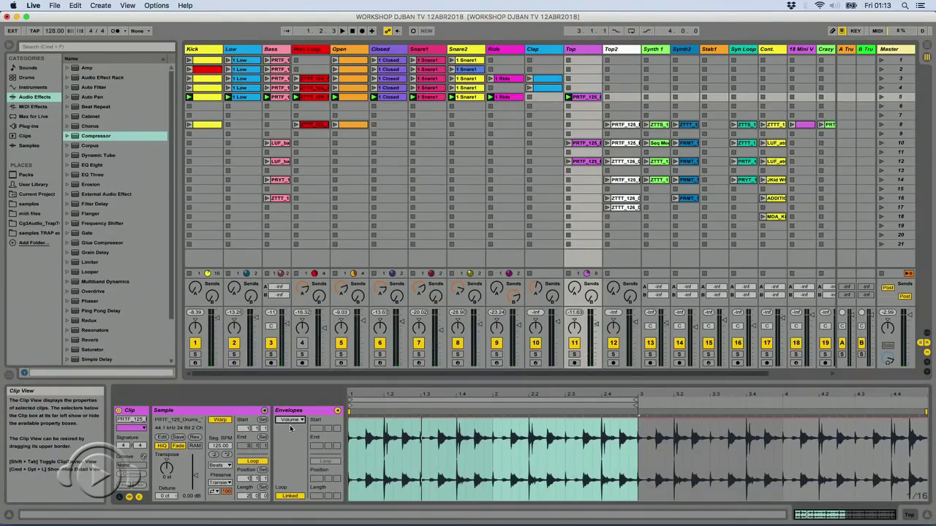
click(383, 448)
drag(384, 448, 391, 451)
drag(389, 419, 389, 504)
drag(458, 446, 462, 504)
drag(638, 401, 491, 401)
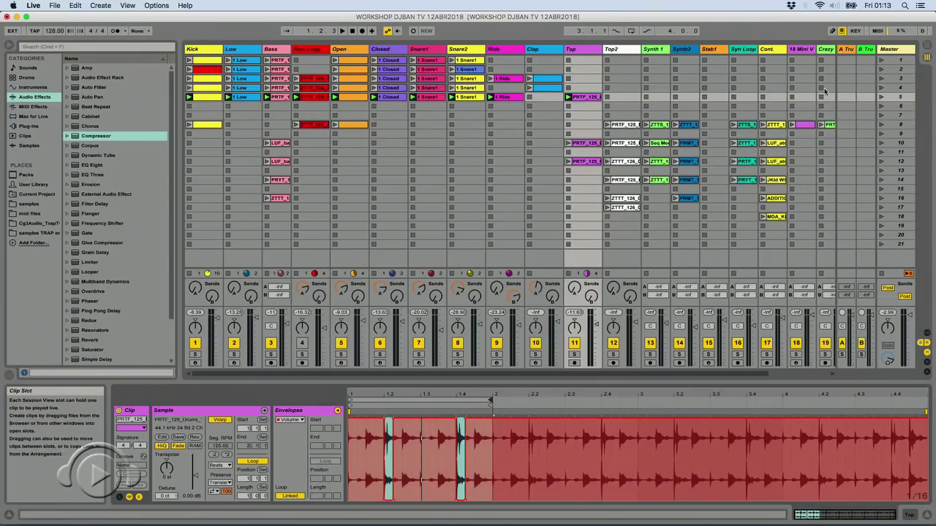
click(881, 97)
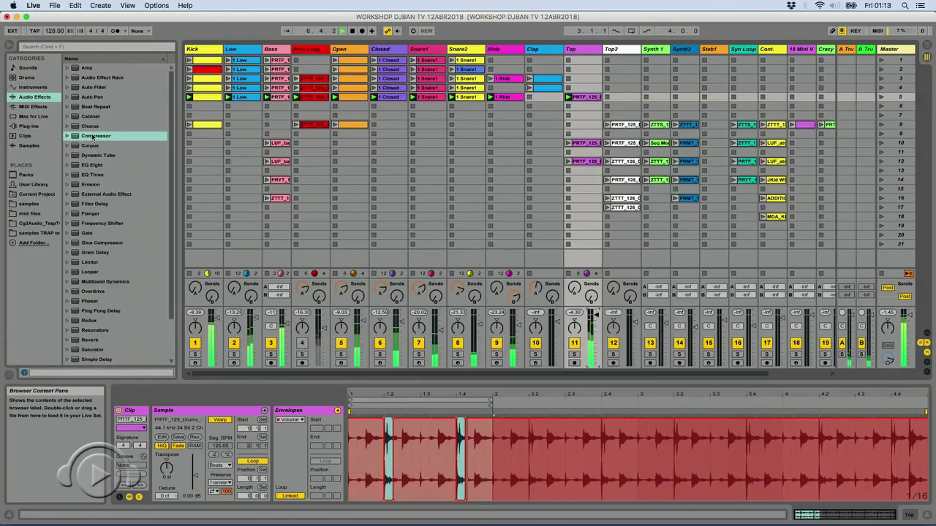
Check the Bass track in solo and add a Compressor to the Top track
click(270, 355)
click(271, 356)
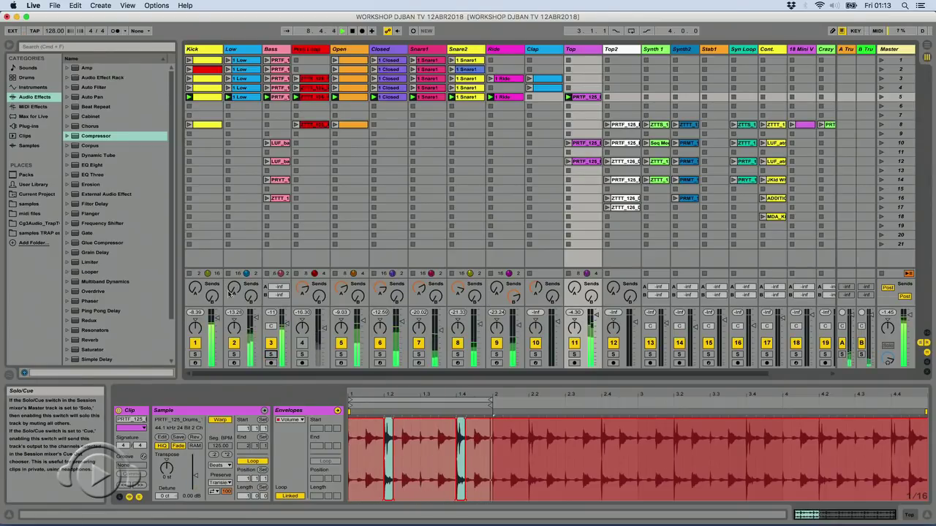
click(93, 136)
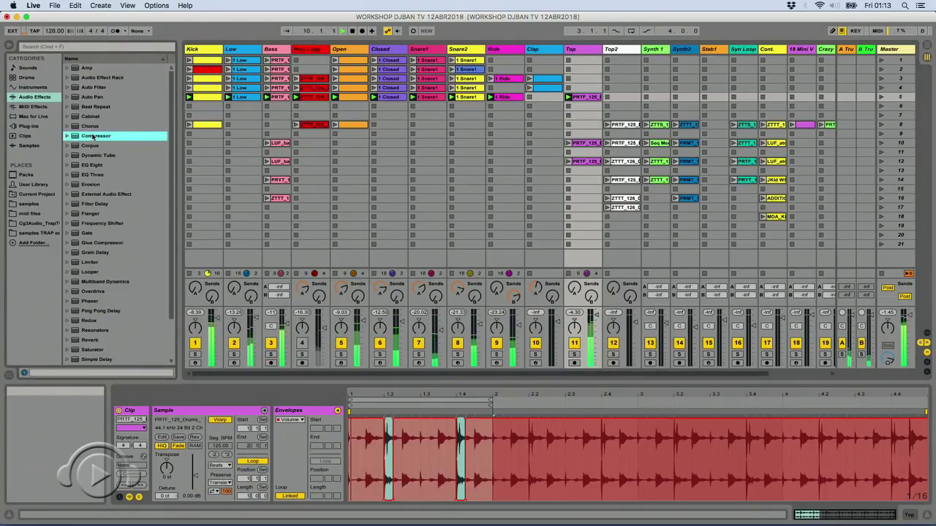
click(583, 58)
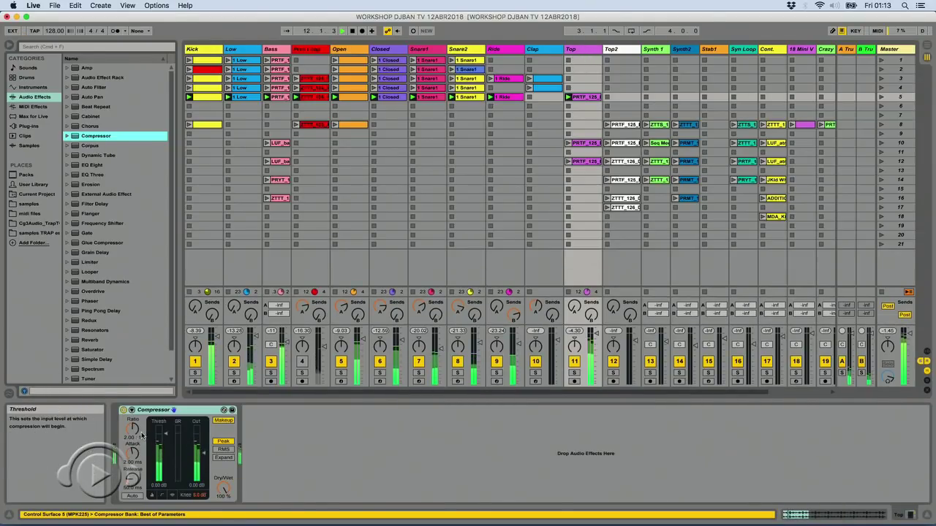
Sidechain the Top track's Compressor to the Kick, lower its threshold and set the ratio to 6:1
click(132, 410)
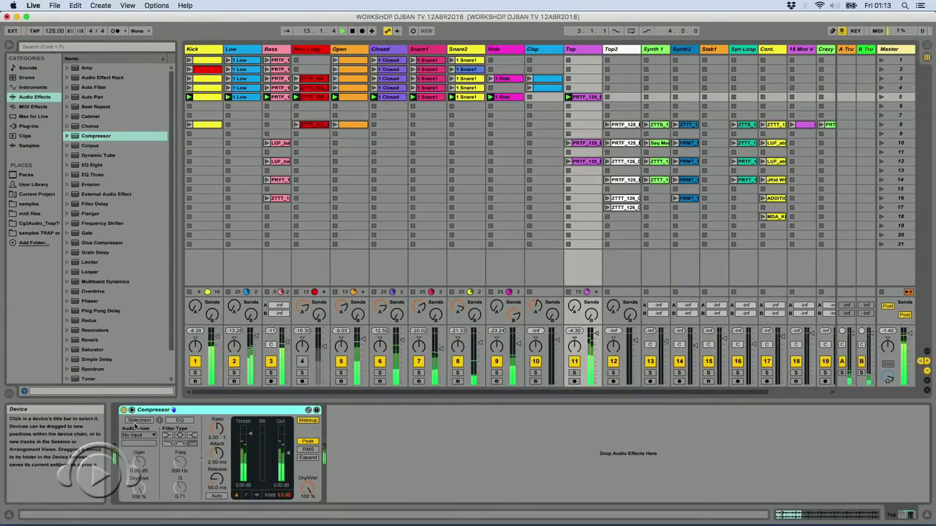
click(139, 421)
click(146, 435)
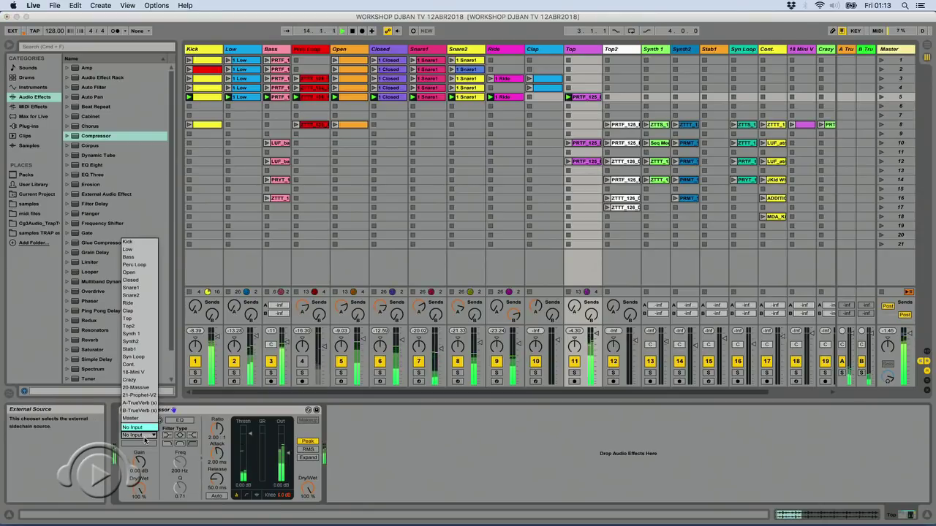
click(139, 250)
click(143, 242)
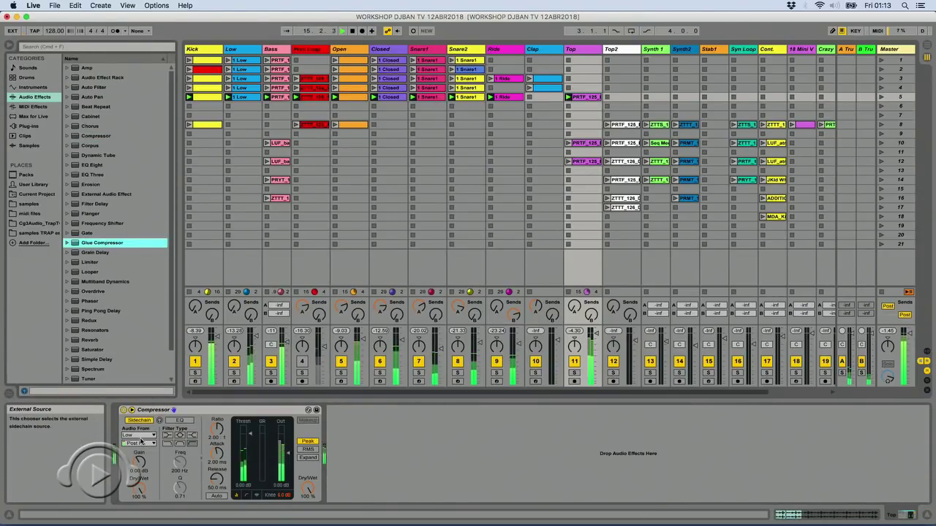
click(141, 437)
click(136, 244)
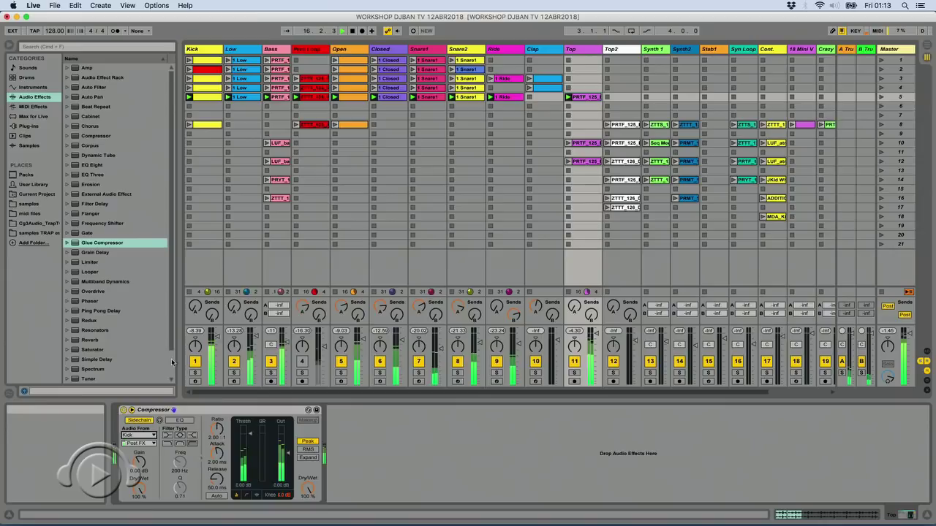
drag(254, 451, 253, 476)
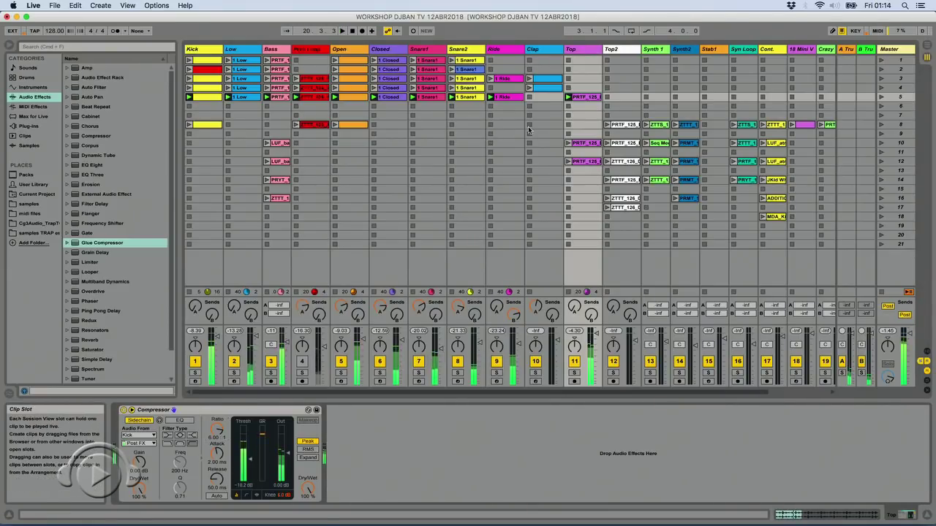
Mute the hits at beats 1 and 1.3 in the Top scene 5 clip's Volume envelope and play the result
click(593, 96)
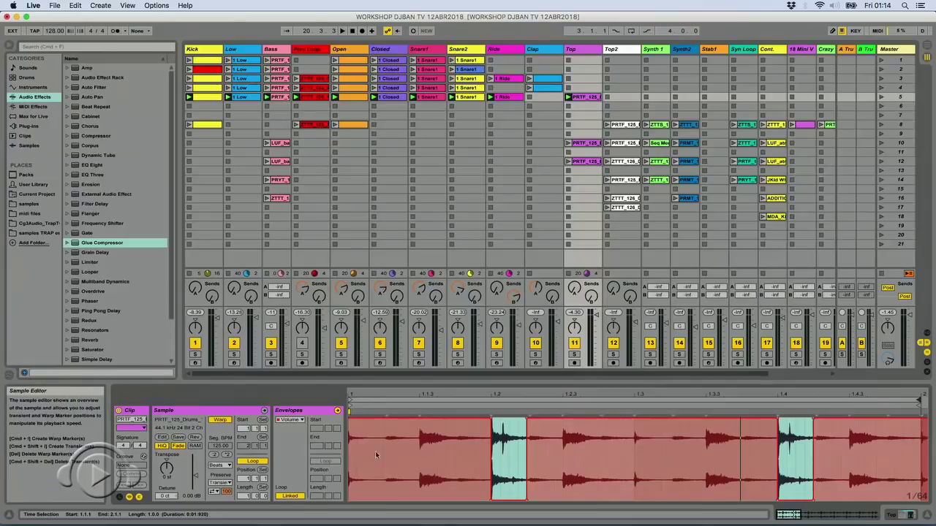
click(354, 457)
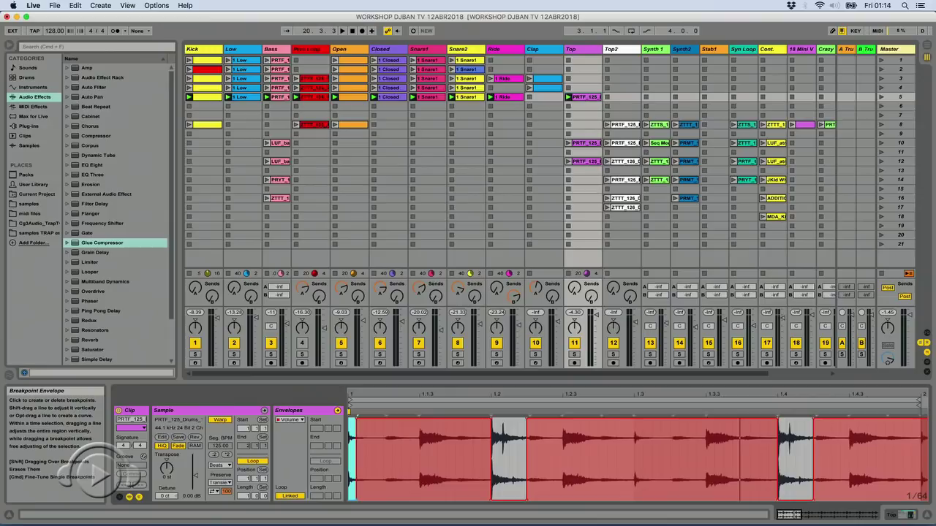
click(638, 422)
key(space)
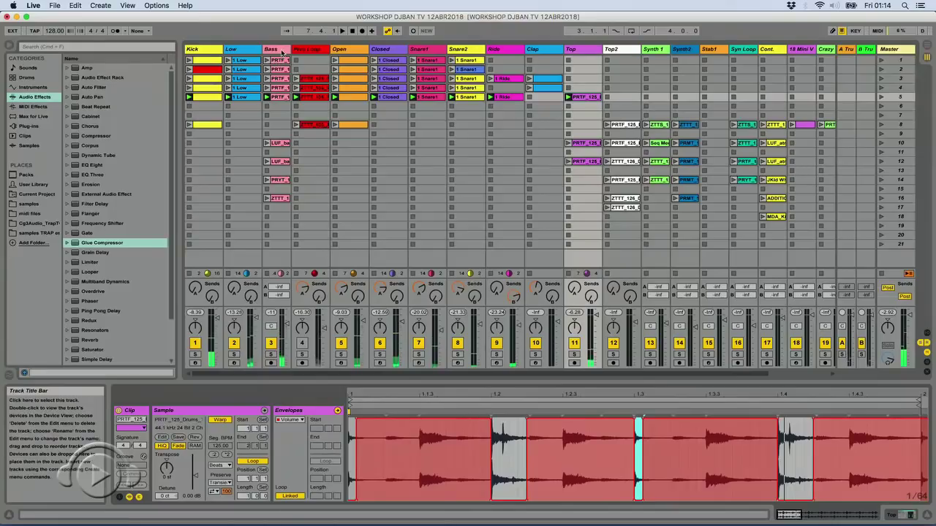
Widen the Bass track and add a Compressor to it
click(281, 52)
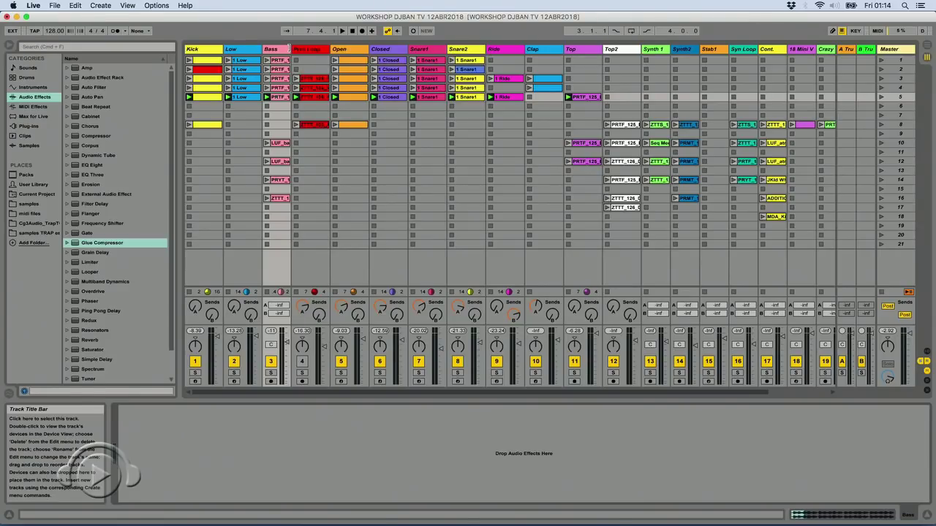
drag(290, 48, 294, 49)
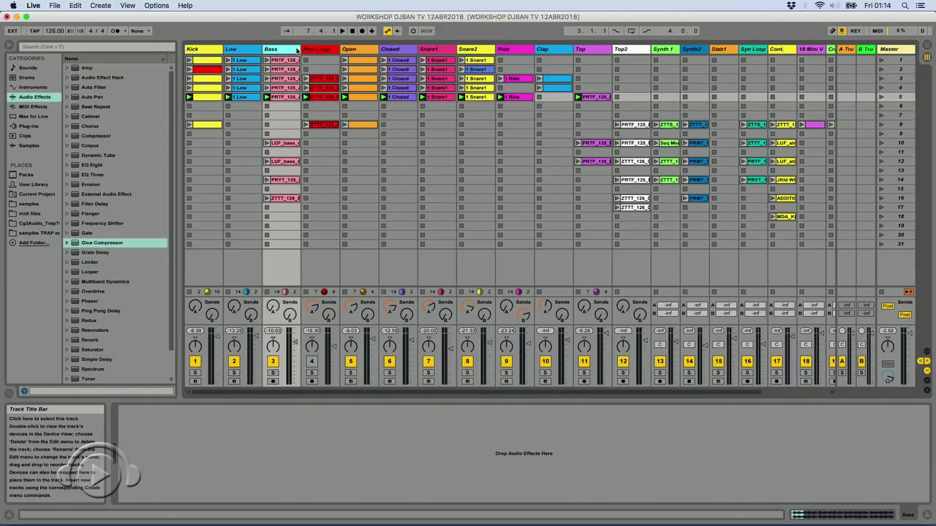
click(101, 136)
drag(219, 70, 283, 49)
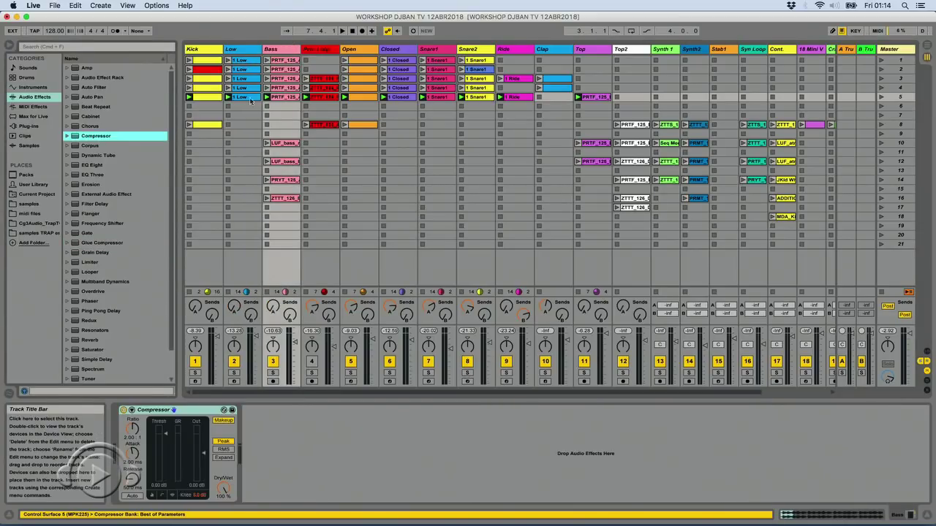
Sidechain the Bass track's Compressor to the Kick, with ratio 3.50:1, attack 0.07 ms and threshold about -21.9 dB
click(132, 410)
click(138, 421)
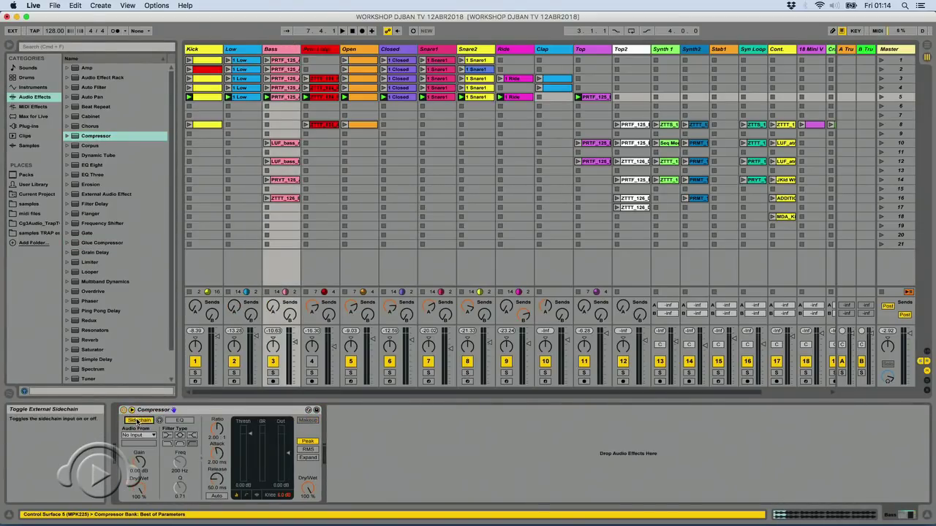
click(139, 435)
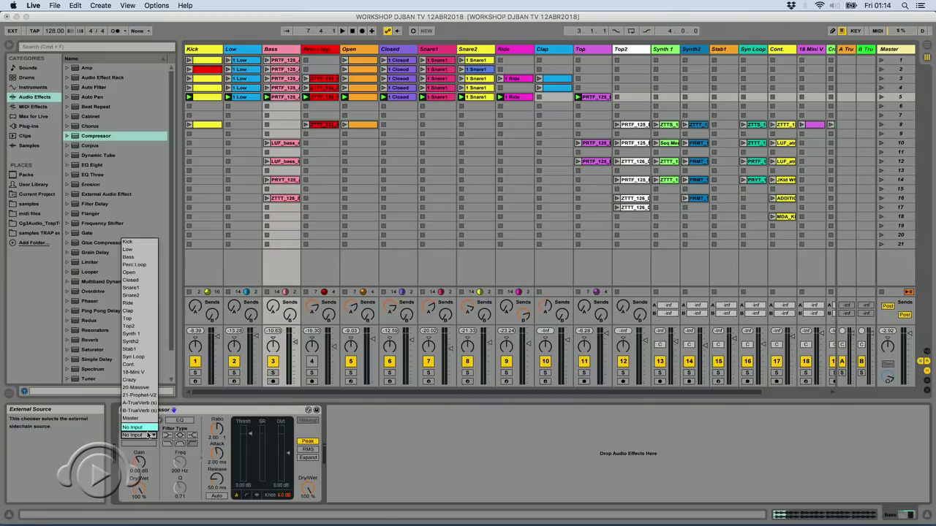
click(144, 243)
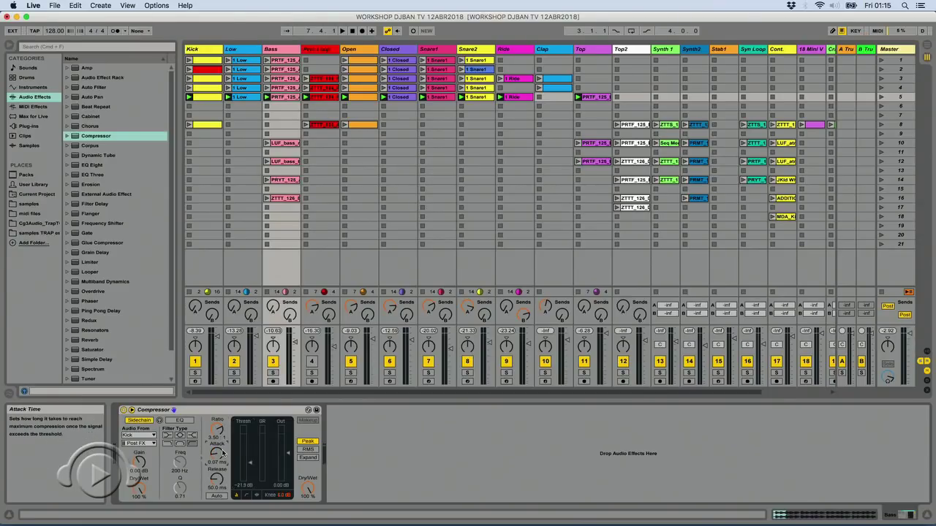
Set the Bass track's volume to about -9 dB during playback and launch scenes 4 and 5 to hear the groove
key(space)
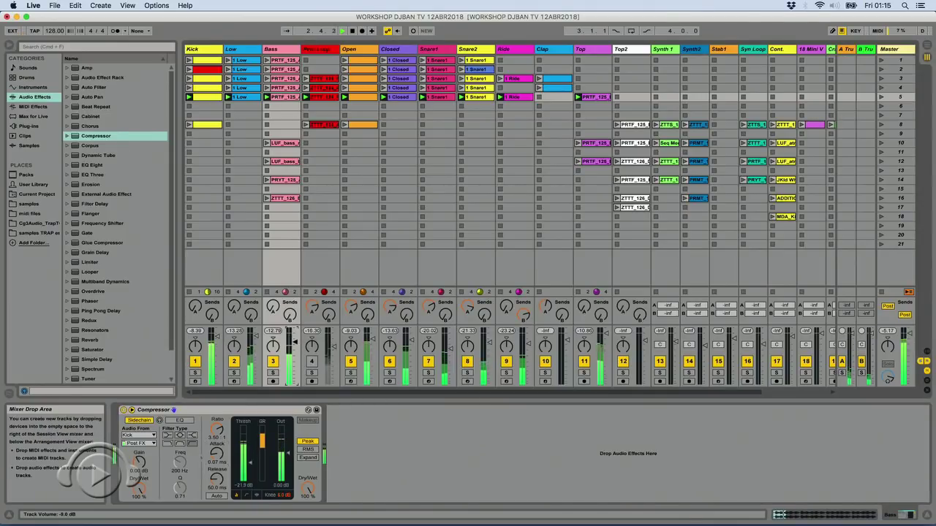
drag(295, 337, 295, 342)
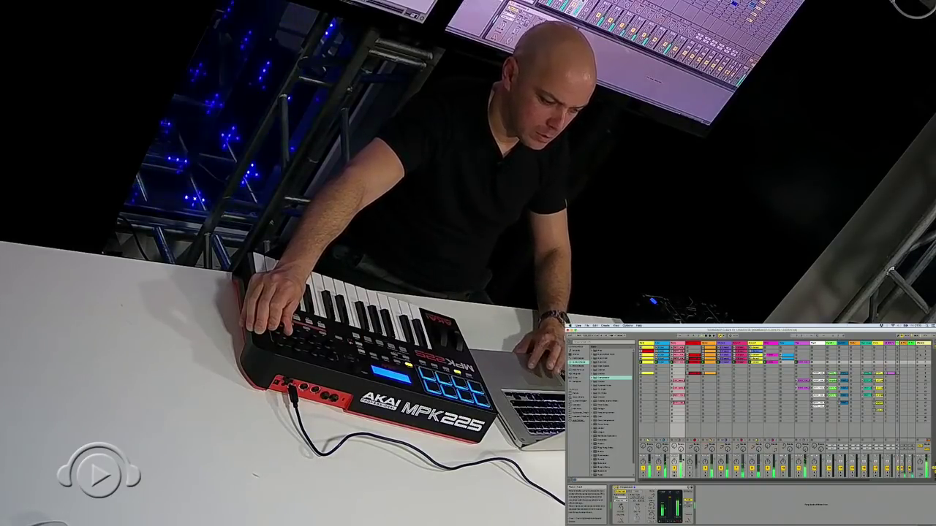
click(919, 359)
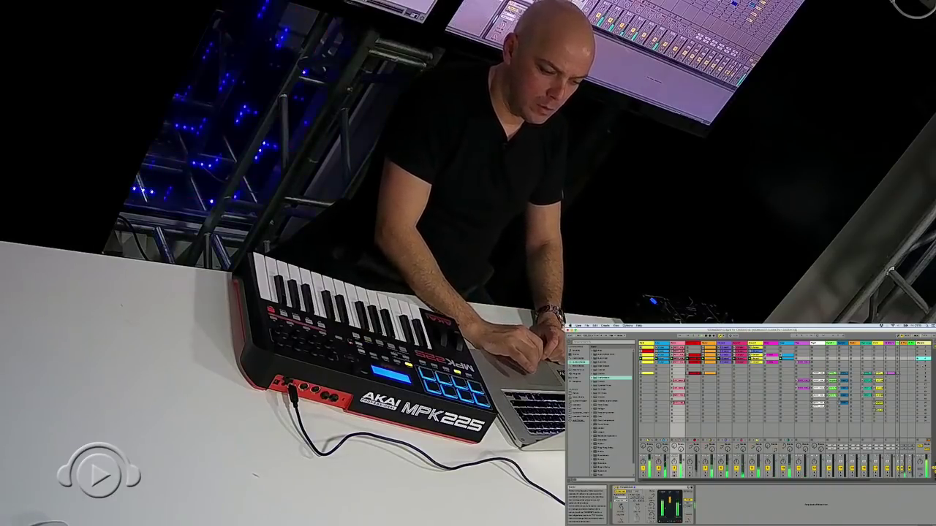
click(919, 363)
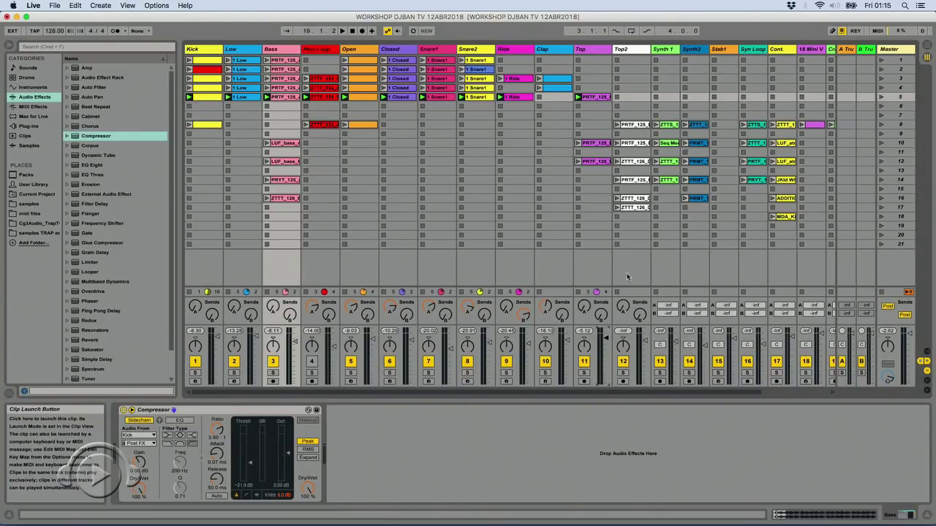
Audition the Top2 loops in scenes 8, 10 and 12 in solo, and try the scene 12 loop in scene 5 with the full groove
click(624, 373)
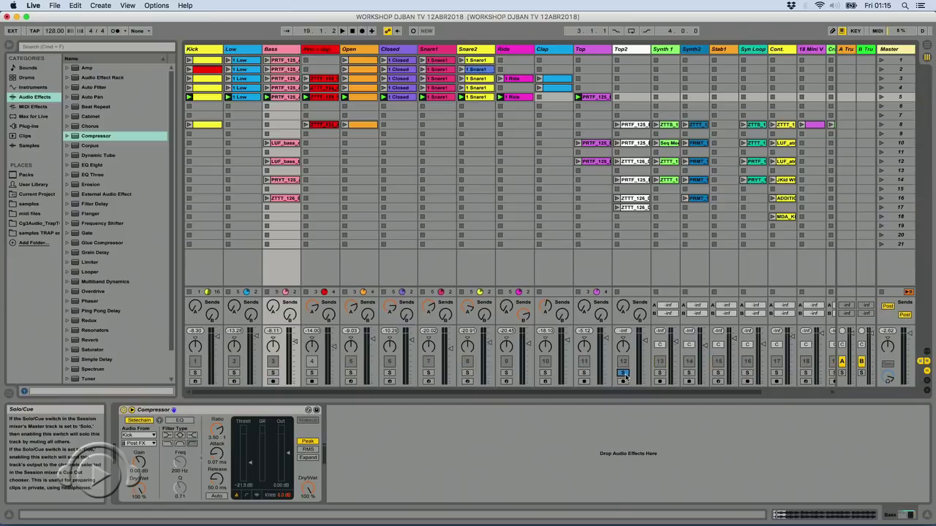
click(617, 125)
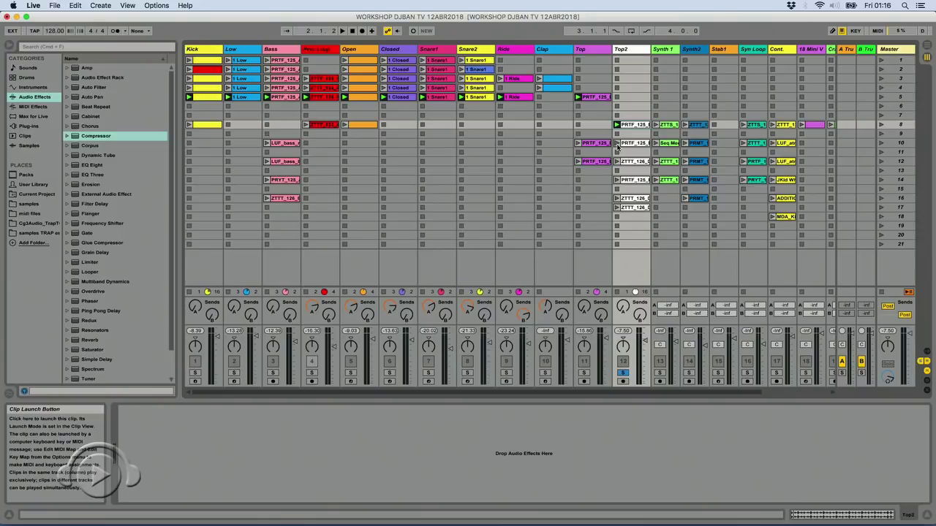
click(617, 144)
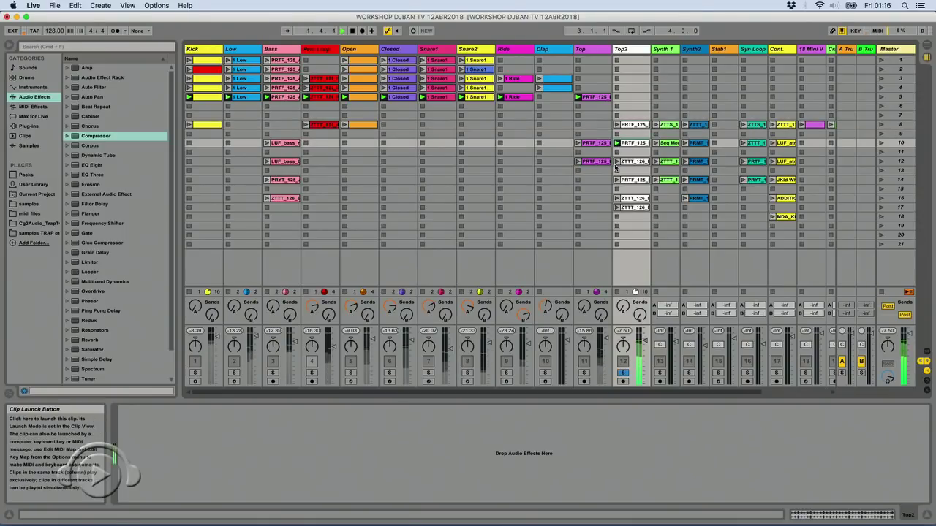
click(617, 161)
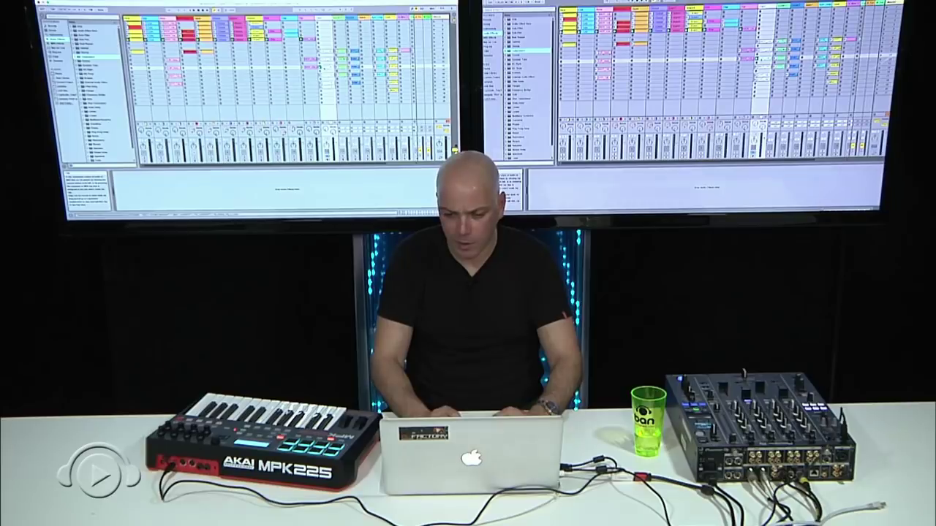
click(325, 39)
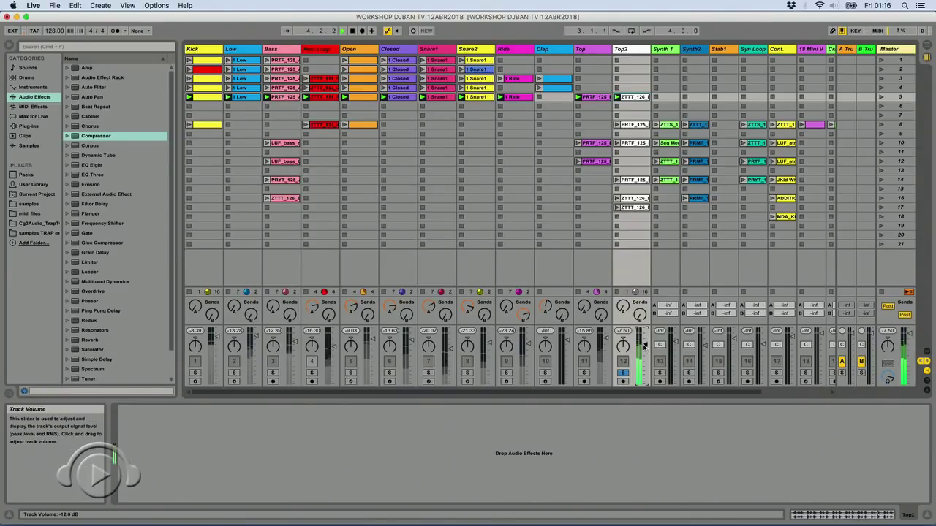
click(625, 373)
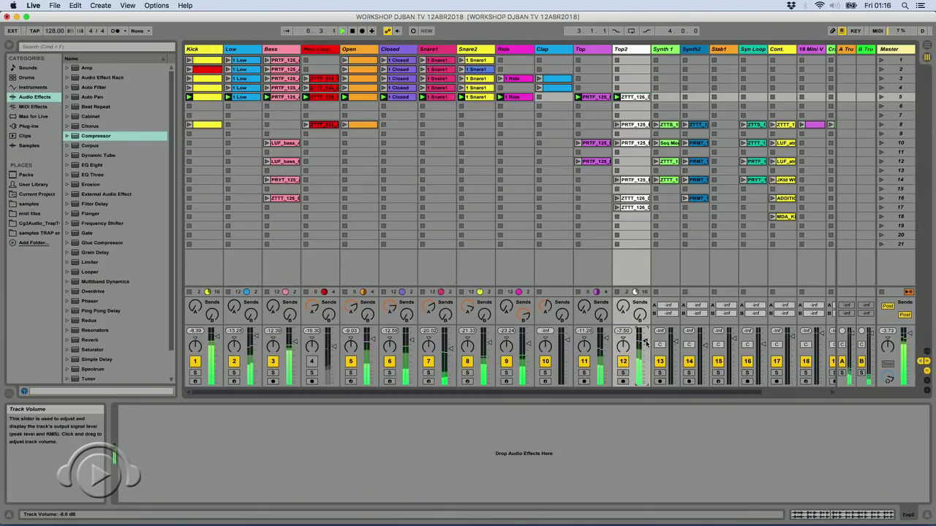
Audition the Top2 loops in scenes 8, 10, 14, 16 and 17 against the playing groove
click(617, 125)
click(617, 143)
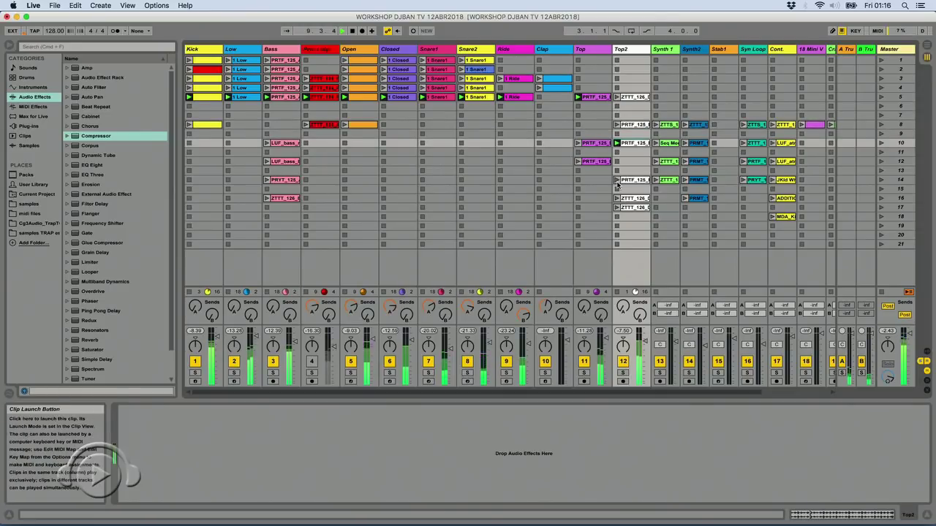
click(616, 179)
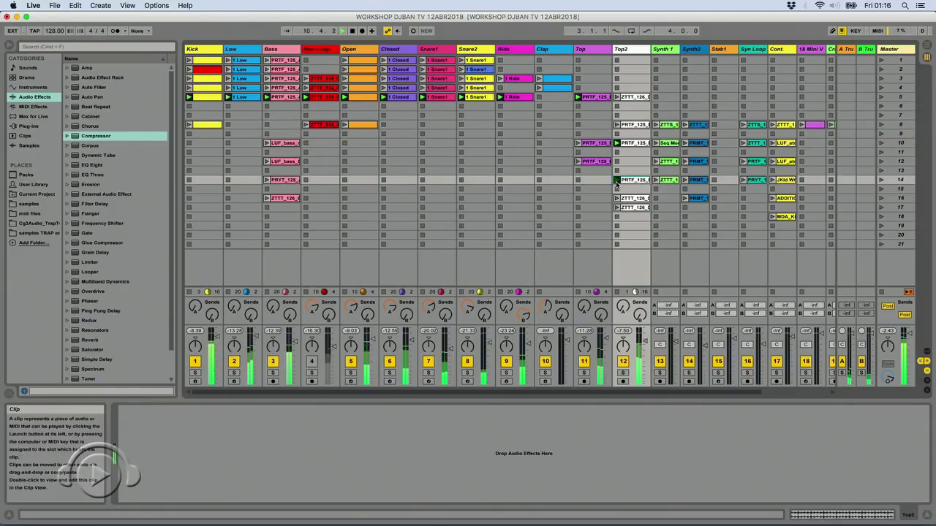
click(616, 198)
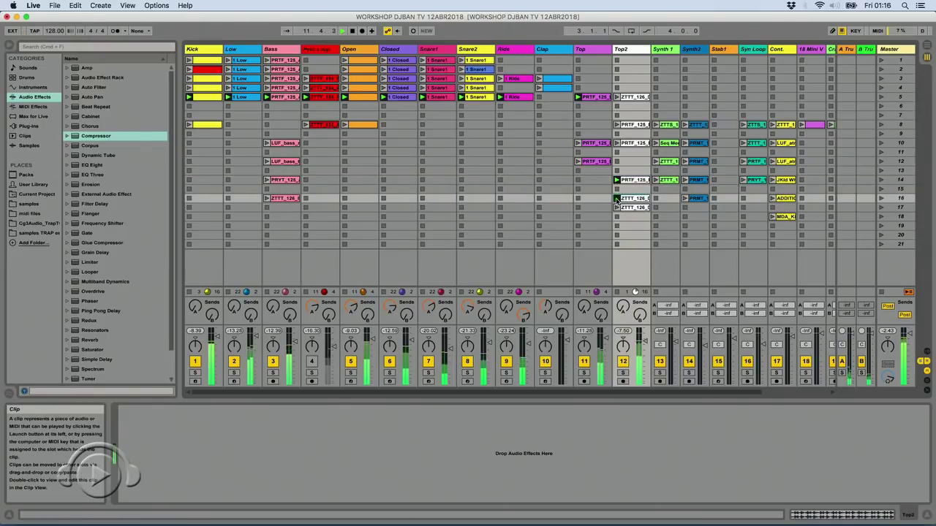
click(616, 208)
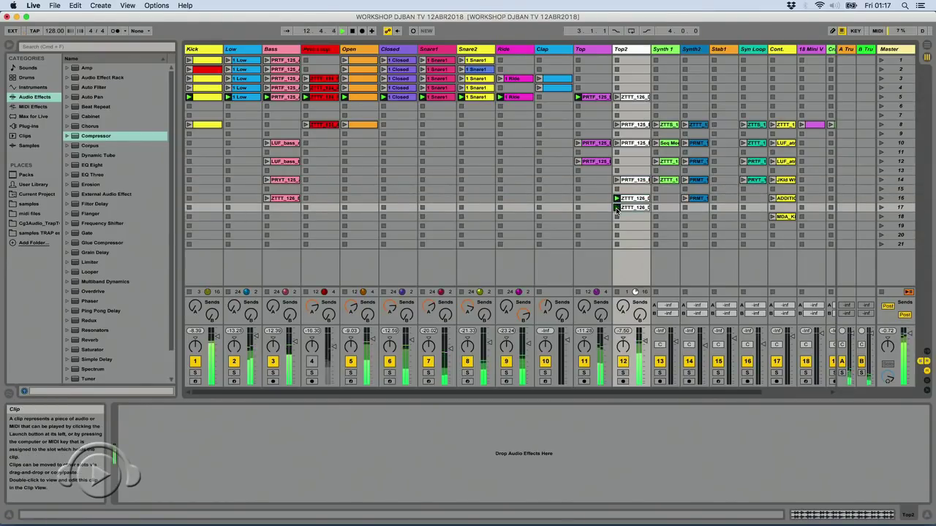
Move the Top2 loop from scene 10 to scene 5 and shorten its loop length to one bar
click(617, 142)
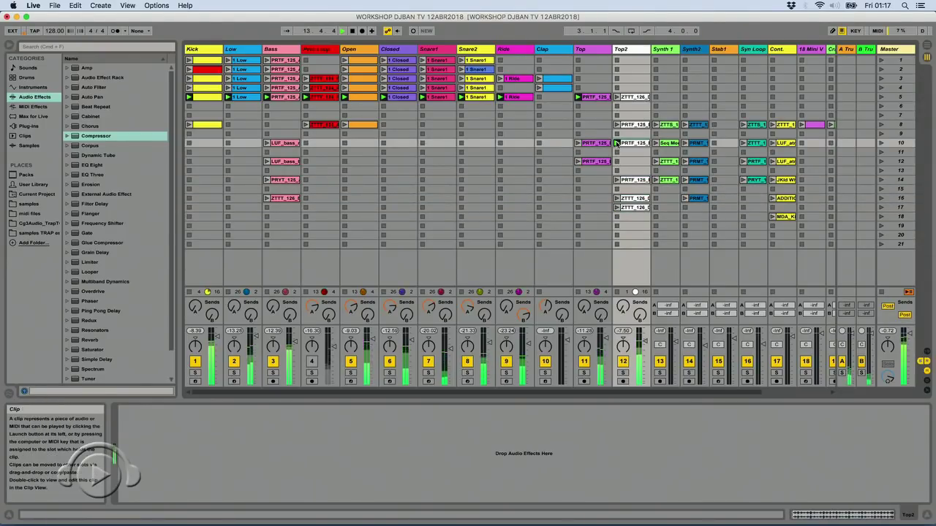
drag(635, 97, 634, 97)
double_click(634, 96)
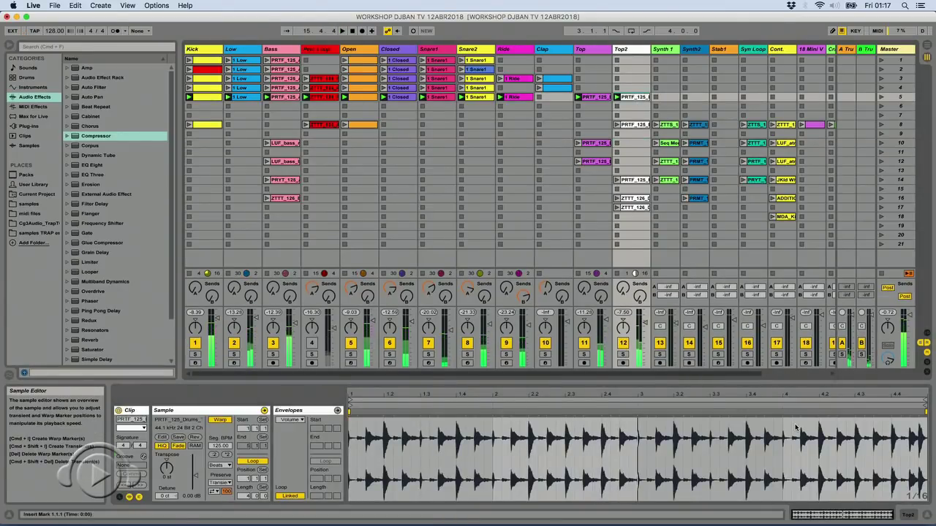
drag(925, 411, 491, 414)
drag(805, 514, 808, 520)
scroll(624, 466, left, 3)
Mute the hits at beats 1, 1.2, 1.3 and 1.4 in the Top2 scene 5 clip's Volume envelope
drag(434, 462, 448, 460)
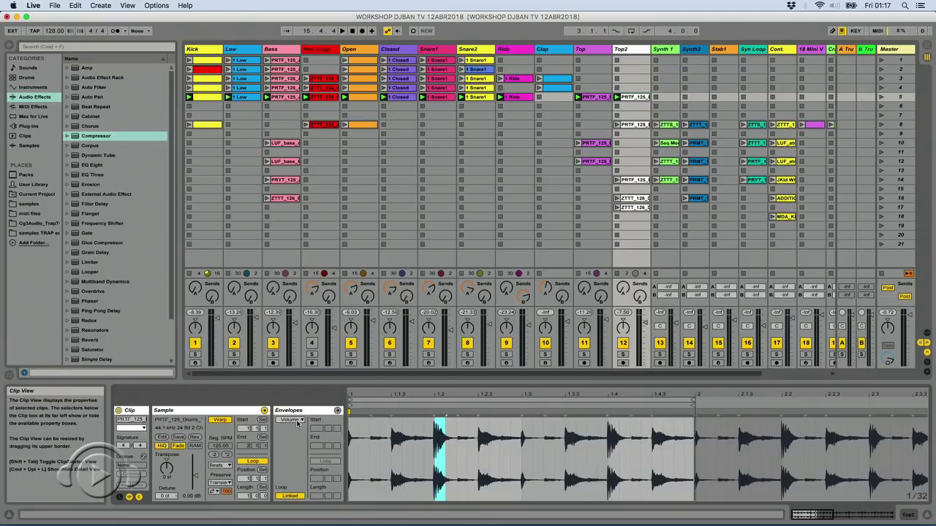
click(298, 421)
click(298, 426)
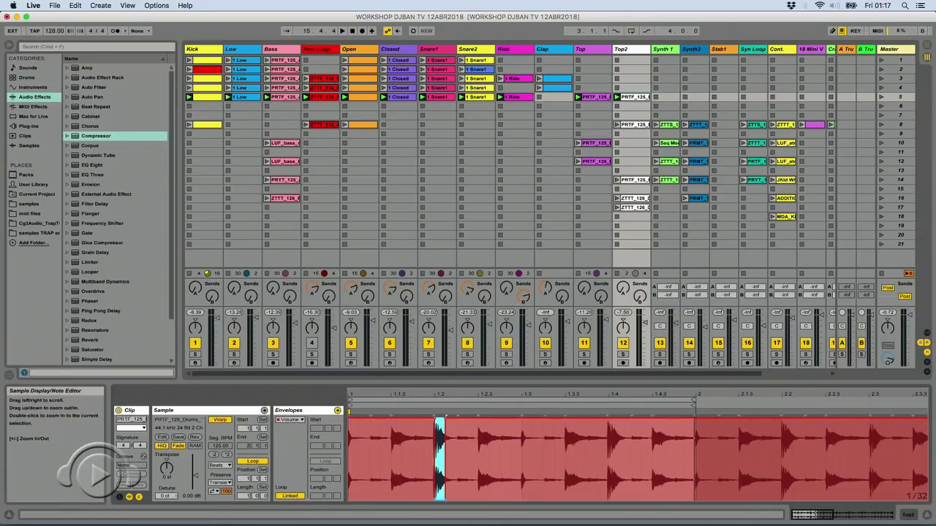
click(620, 436)
drag(614, 419, 615, 500)
click(356, 443)
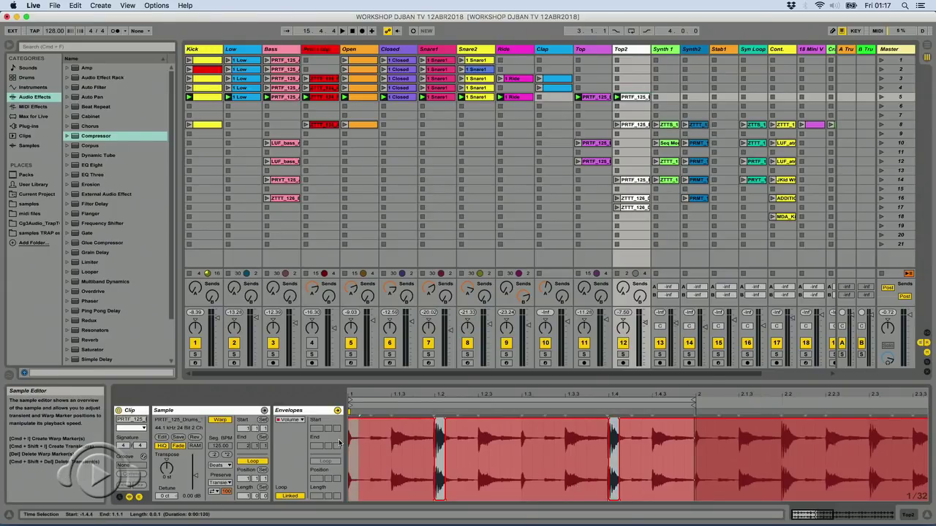
click(524, 449)
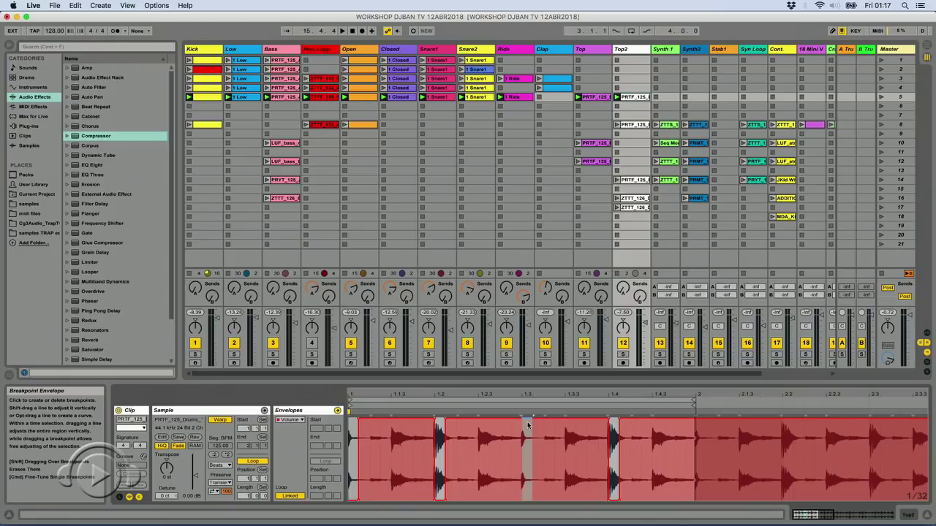
click(527, 429)
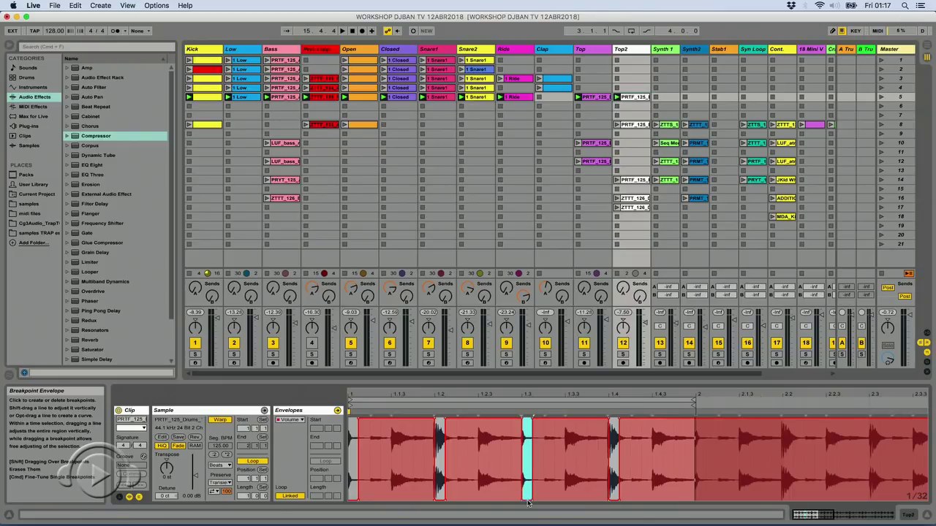
Play Top2 in solo and slope the Volume envelope into short fades before the muted hits at 1.2 and 1.4
click(623, 356)
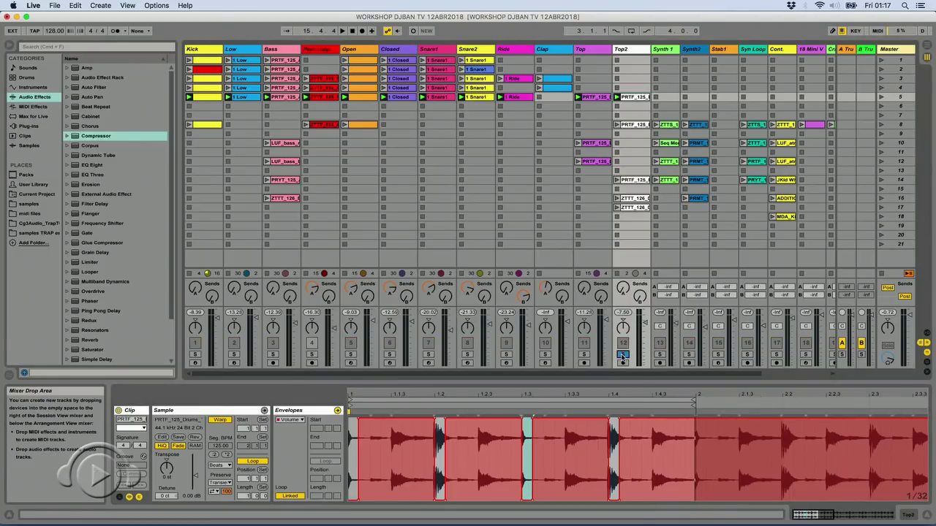
key(space)
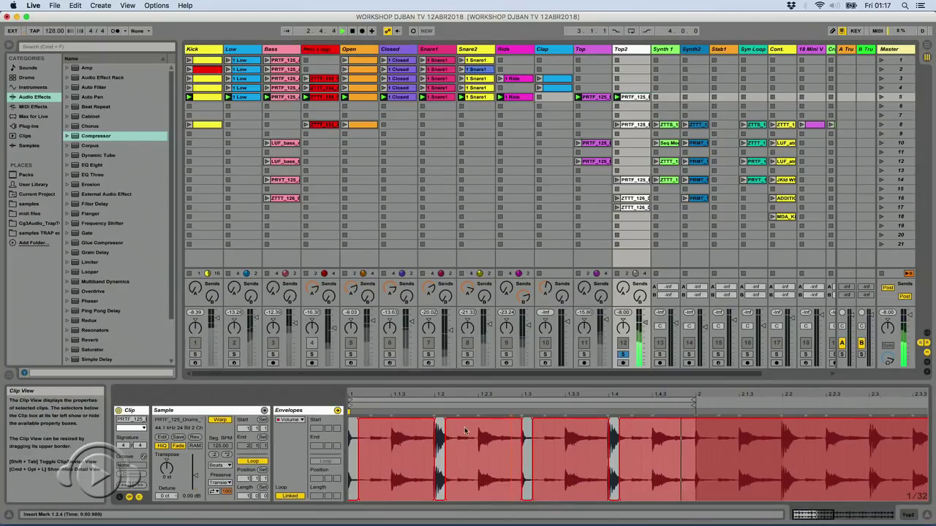
drag(435, 420, 428, 420)
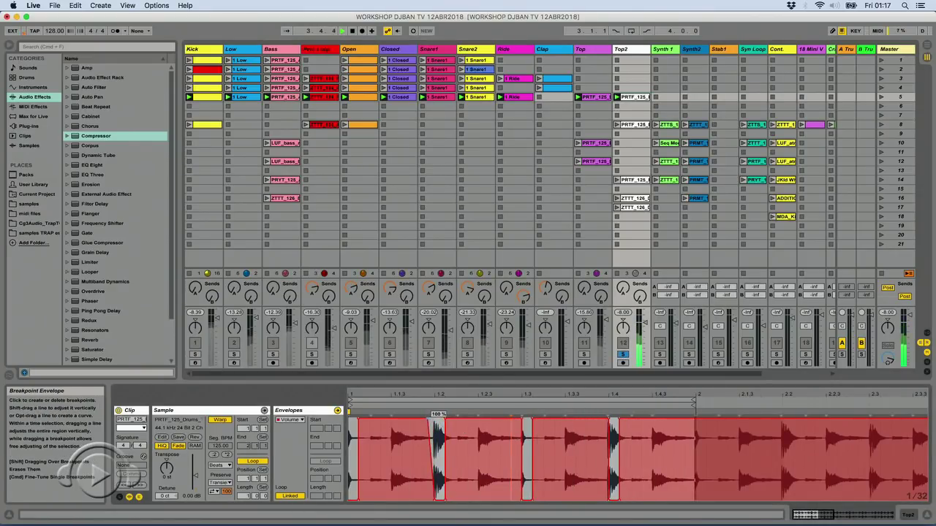
drag(608, 421, 604, 420)
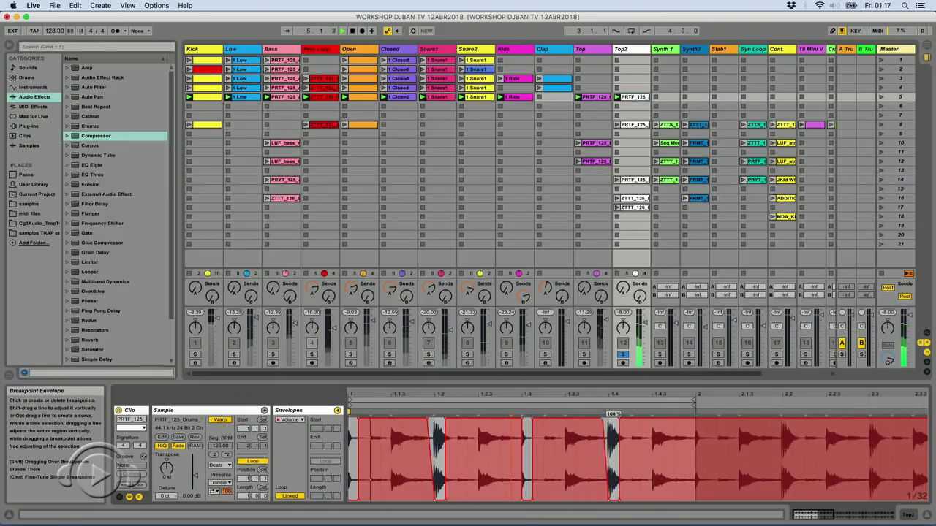
Unsolo Top2 and extend the muted envelope sections at 1.2 and 1.4 by a 1/32 note each
click(623, 355)
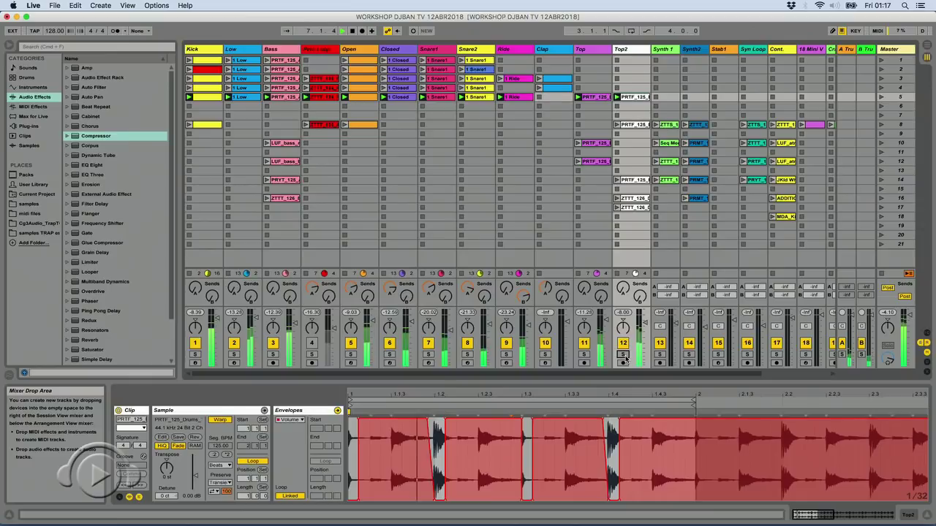
click(441, 437)
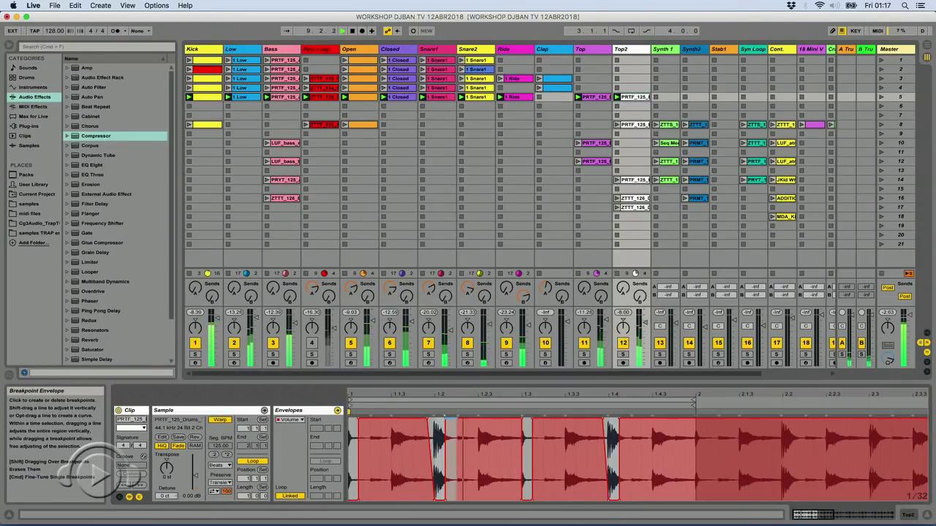
click(624, 455)
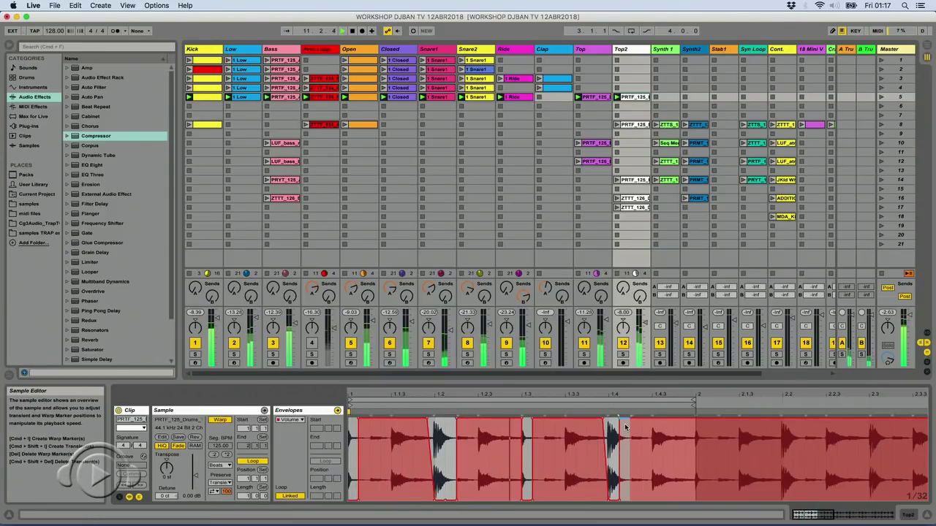
drag(626, 419, 625, 501)
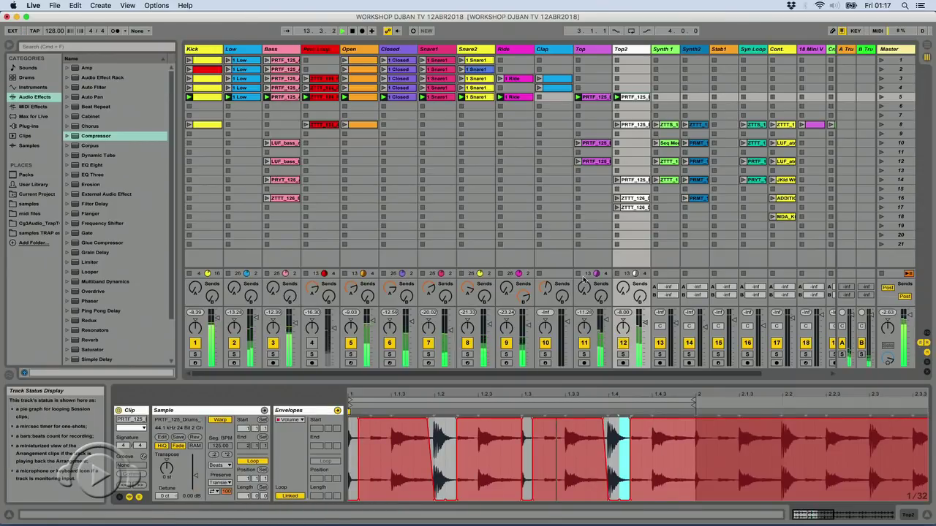
Raise the A-TrueVerb sends of the Top and Top2 tracks while soloing each, and pan both tracks off centre
click(584, 354)
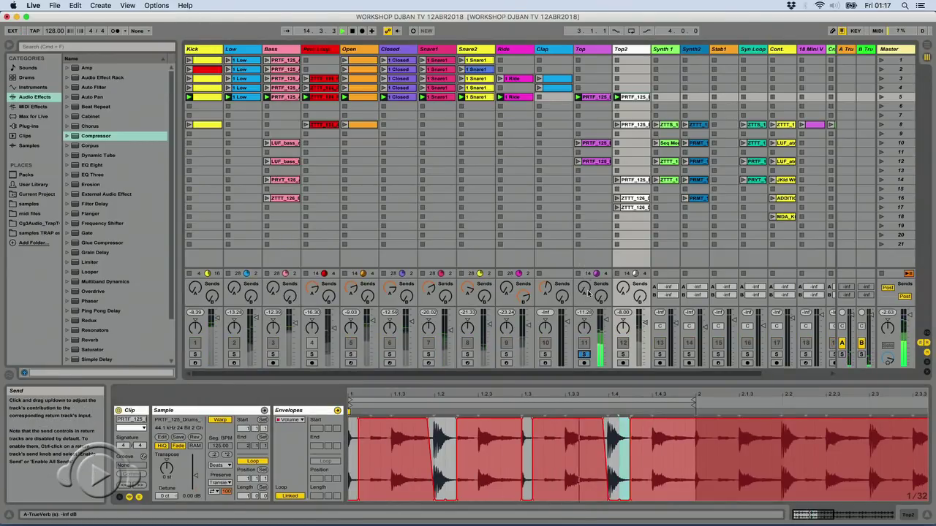
click(623, 354)
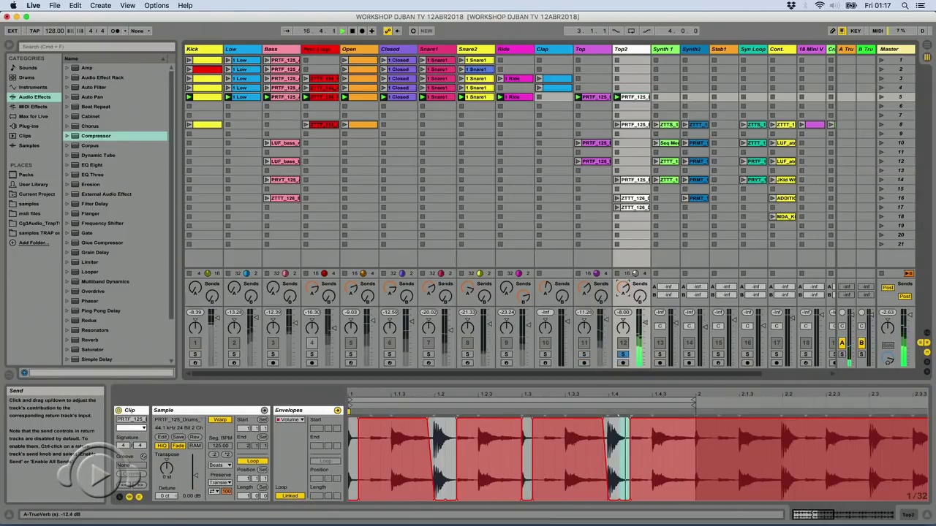
click(622, 354)
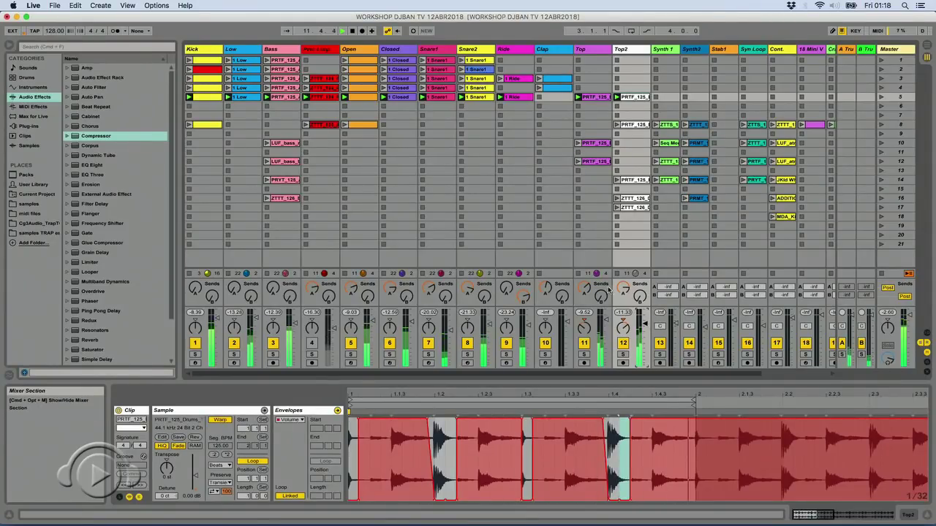
Copy the Top and Top2 clips of scene 5 into scene 4, and duplicate scene 5's row of clips into scene 6
click(620, 88)
drag(620, 88, 207, 106)
Delete the Ride clip from scene 6 and launch that scene
click(515, 107)
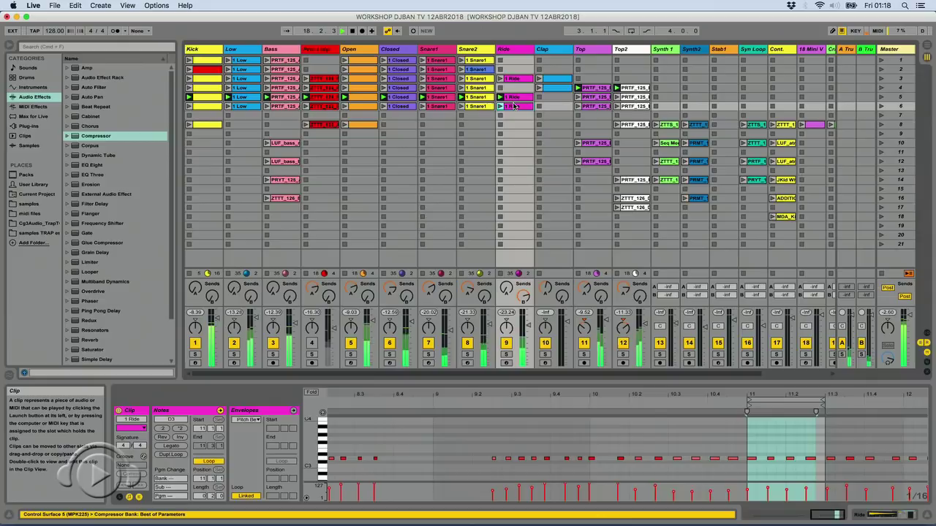
key(Delete)
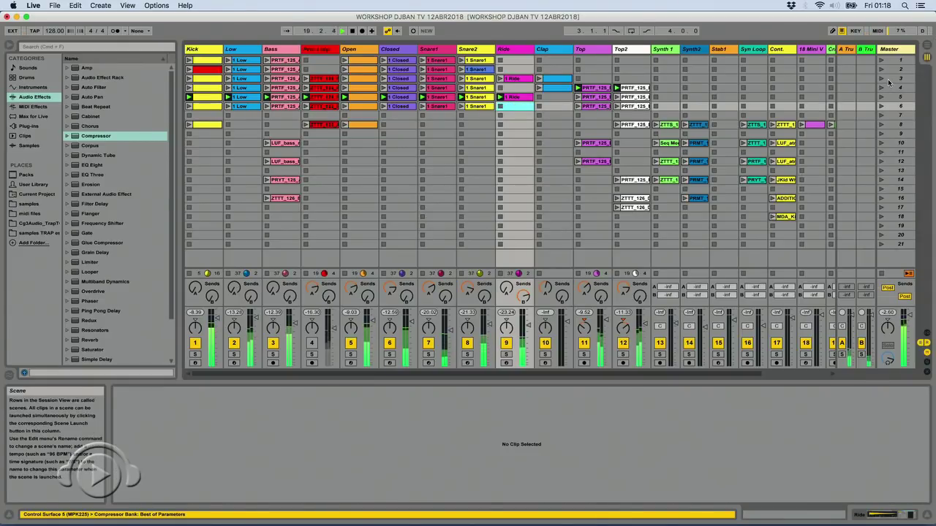
click(883, 108)
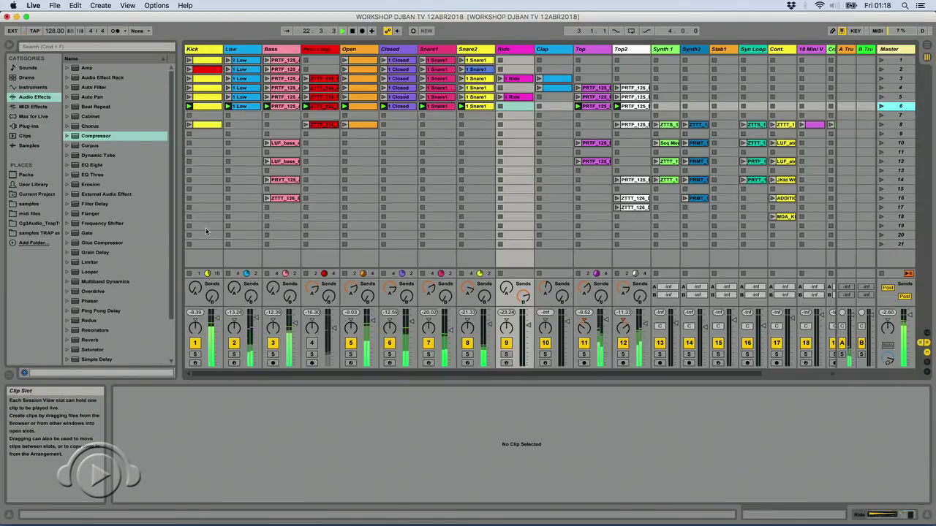
Move the block of spare clips starting at scene 8 down five rows so it starts at scene 13
drag(198, 241, 752, 170)
scroll(593, 138, left, 3)
click(593, 135)
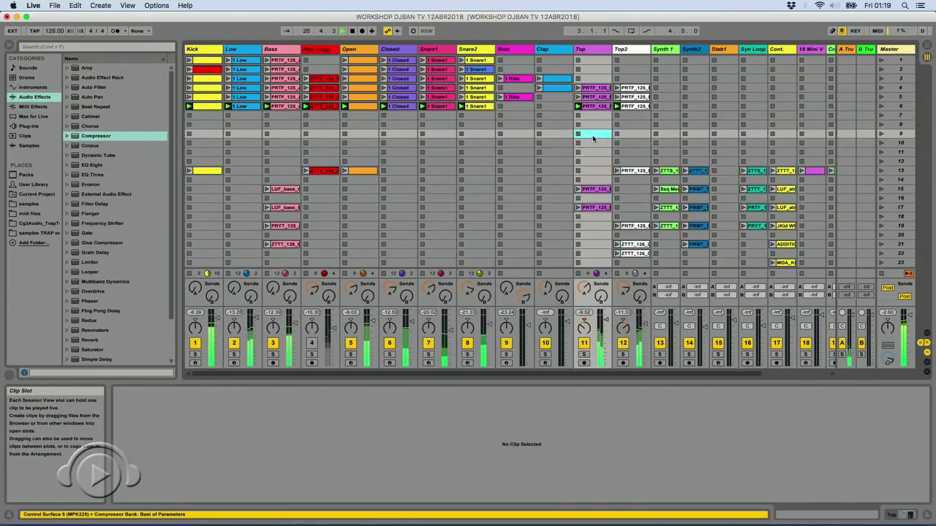
Solo the Top and Top2 tracks alternately to compare the two loops, and return to the full mix
click(584, 353)
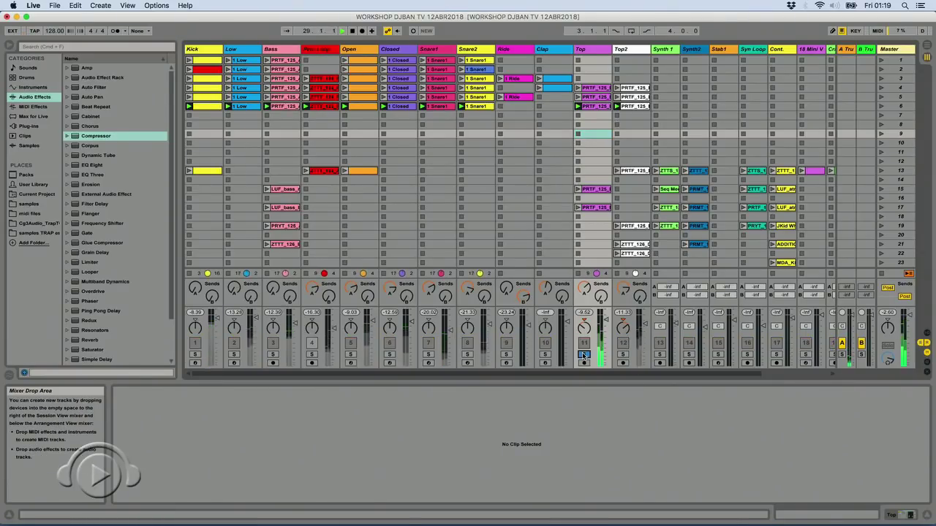
click(622, 354)
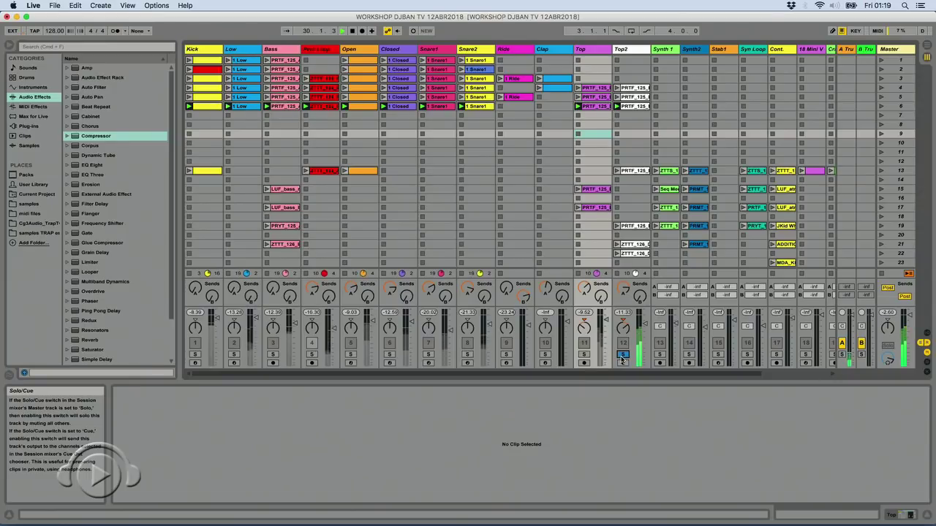
click(584, 355)
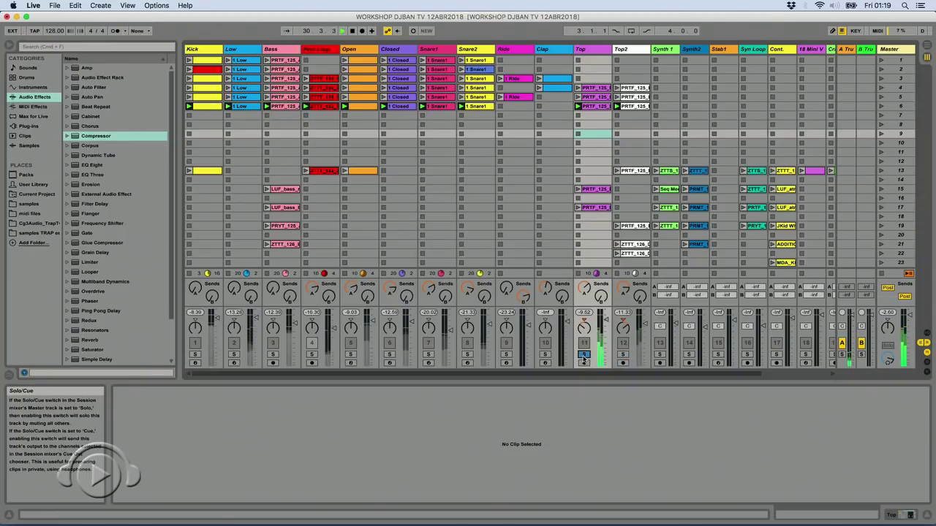
click(624, 355)
click(623, 355)
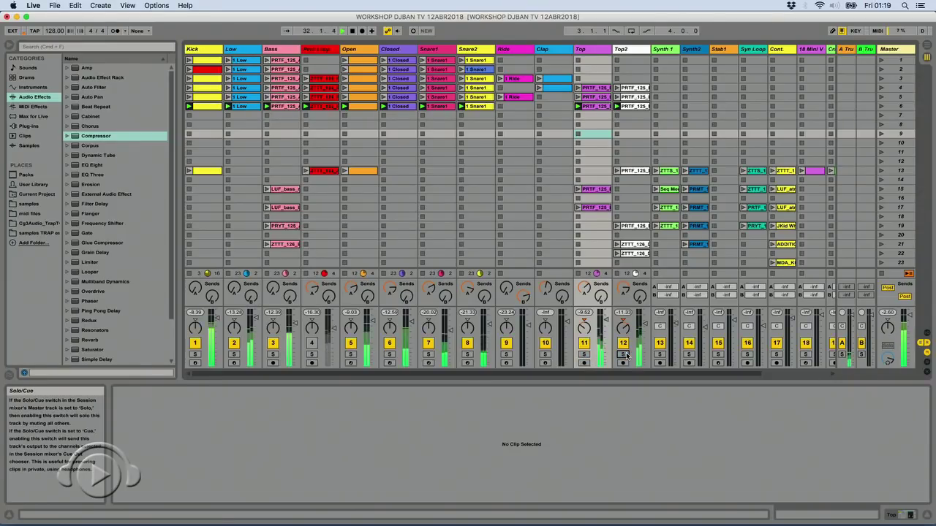